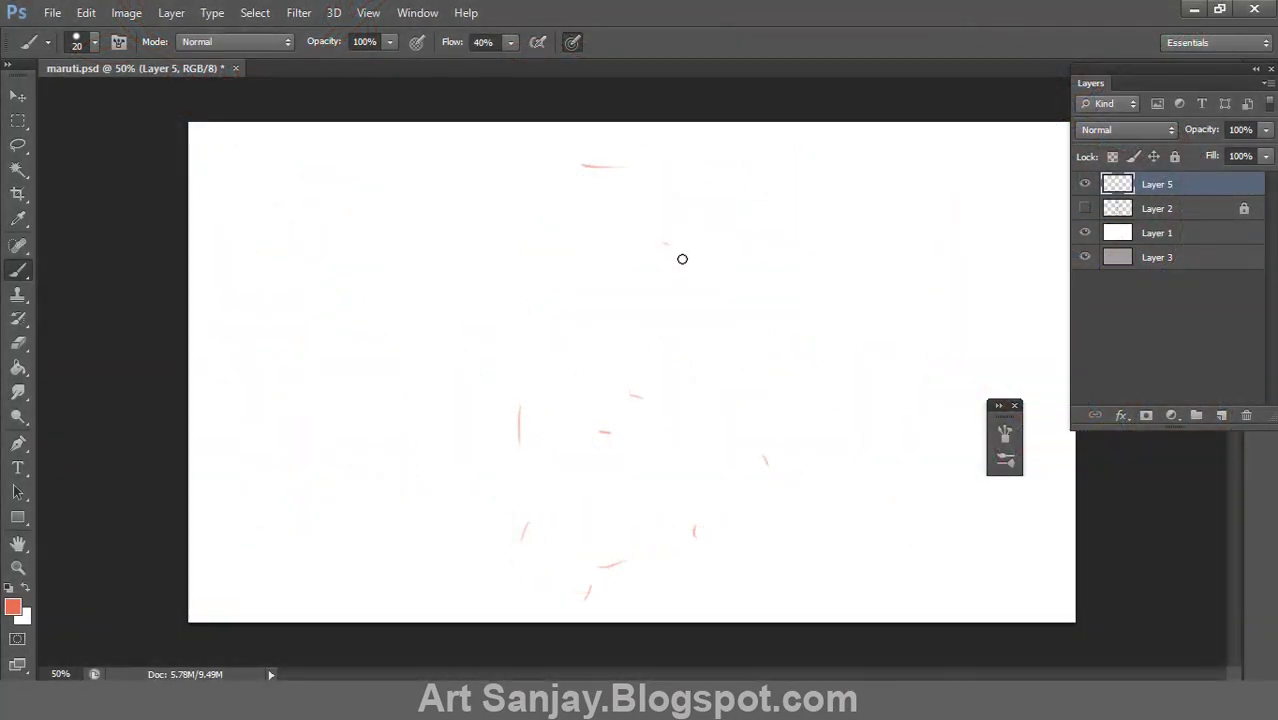
# Step: Sketch the head circle, muzzle, face, ear and body lines in red, undoing two body strokes
pyautogui.moveTo(650, 234)
pyautogui.mouseDown()
pyautogui.moveTo(690, 237)
pyautogui.moveTo(554, 354)
pyautogui.mouseUp()
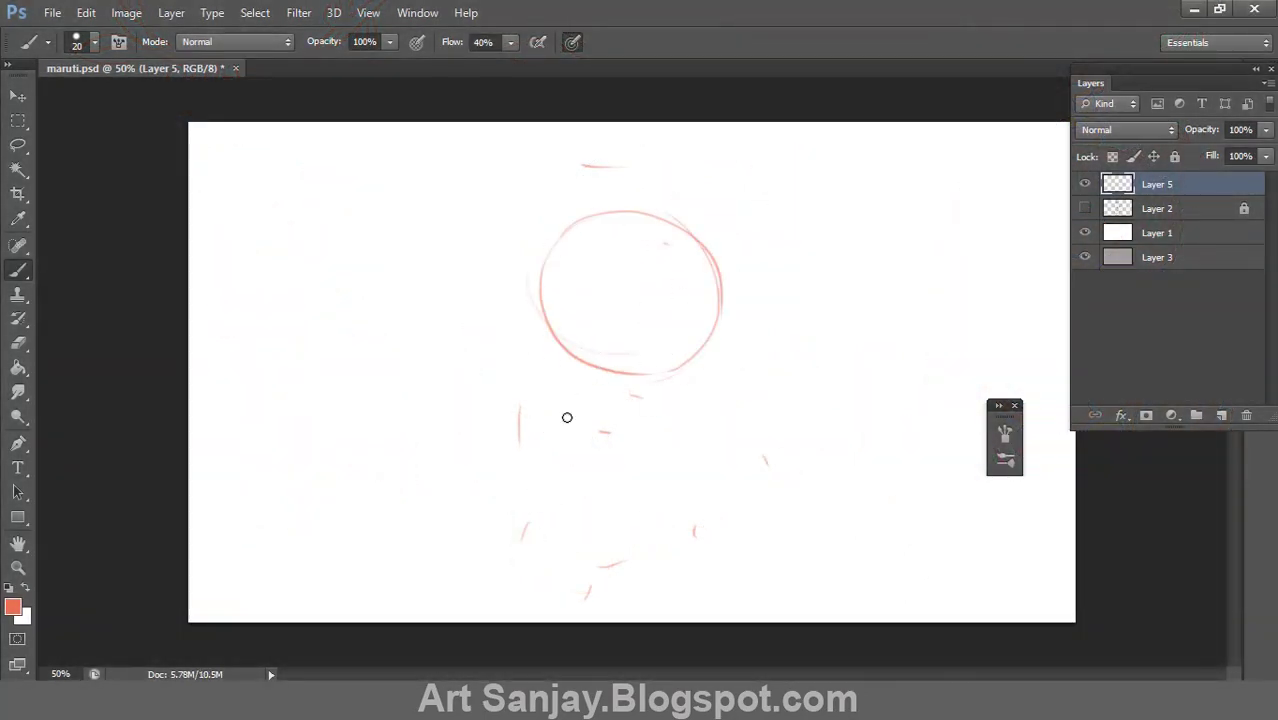
pyautogui.moveTo(567, 417)
pyautogui.mouseDown()
pyautogui.moveTo(581, 379)
pyautogui.moveTo(680, 367)
pyautogui.mouseUp()
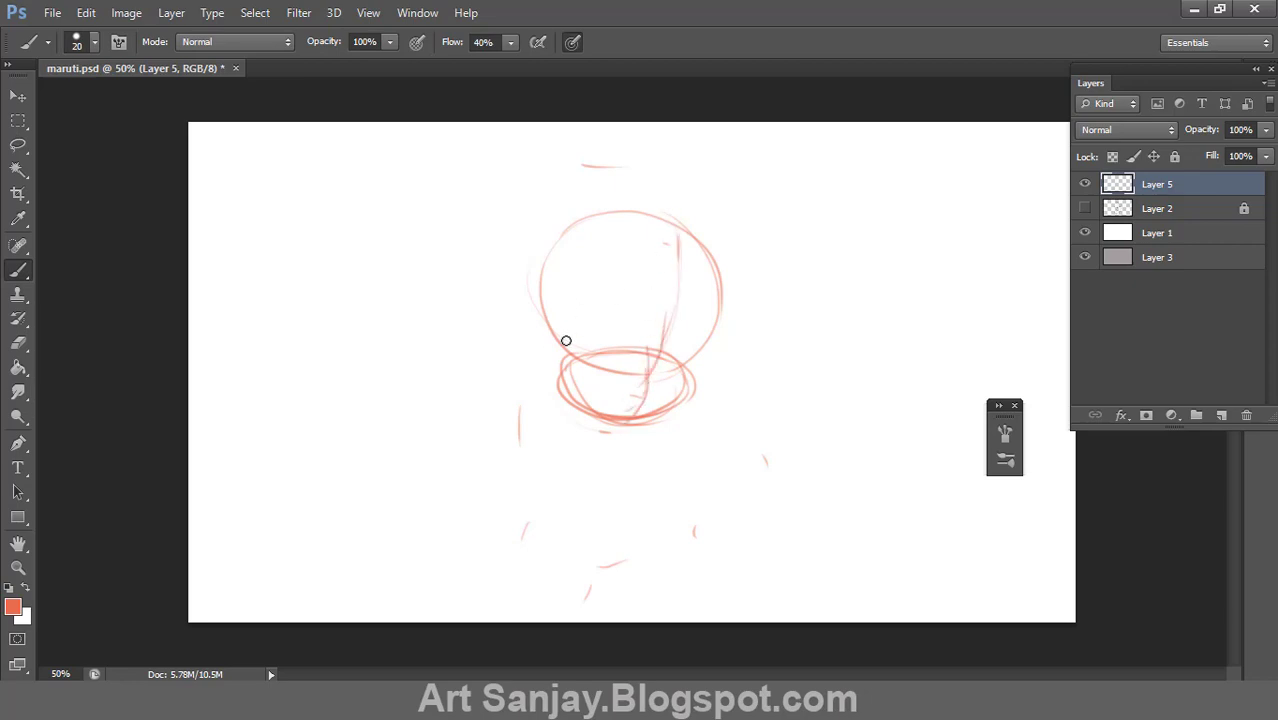
pyautogui.moveTo(672, 228); pyautogui.dragTo(666, 239)
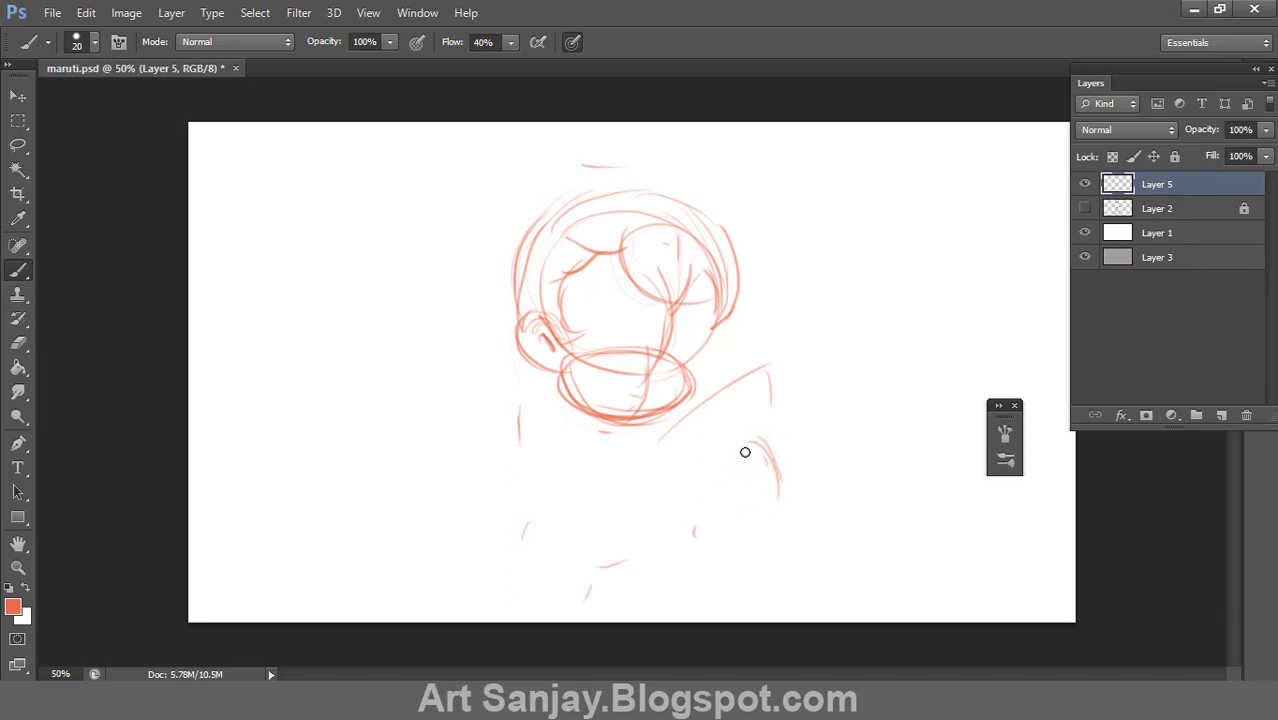
pyautogui.moveTo(766, 475); pyautogui.dragTo(708, 496)
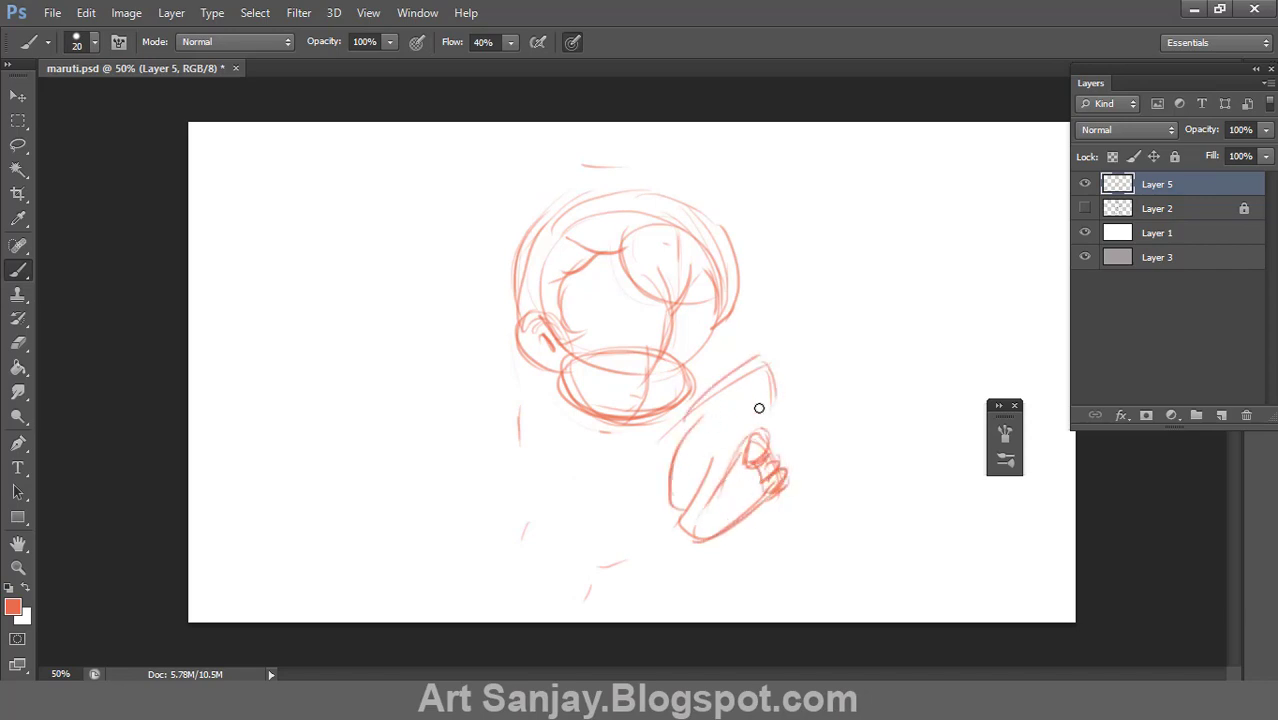
pyautogui.hotkey('ctrl', 'alt', 'z')
pyautogui.hotkey('ctrl', 'alt', 'z')
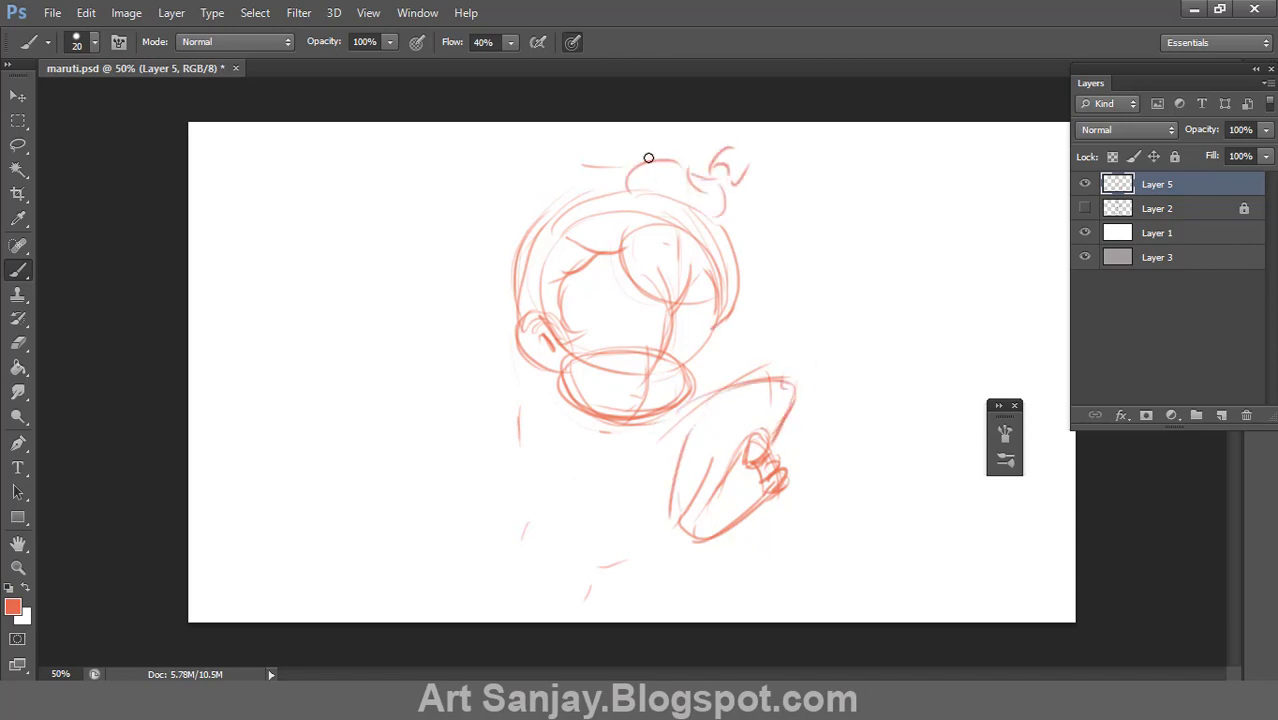
# Step: Sketch the raised arm beside the head, the left foot and both legs
pyautogui.moveTo(566, 136); pyautogui.dragTo(528, 225)
pyautogui.moveTo(585, 152); pyautogui.dragTo(596, 186)
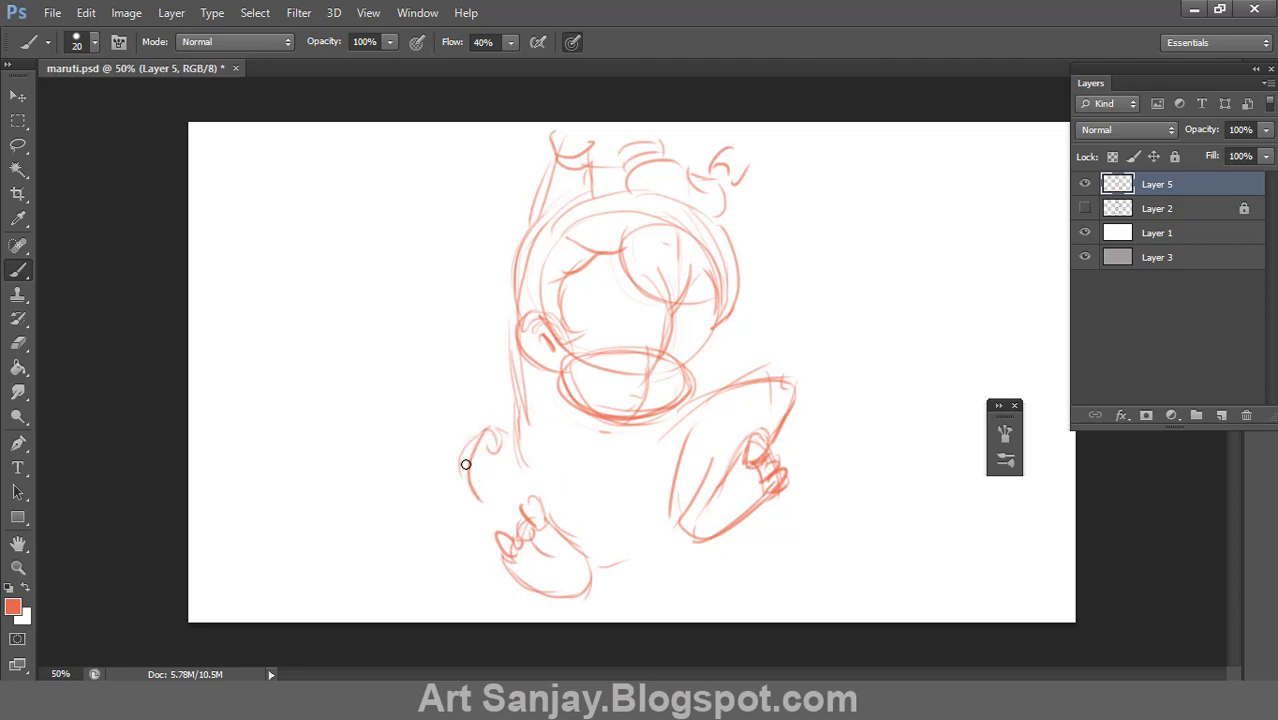
pyautogui.moveTo(505, 436); pyautogui.dragTo(546, 512)
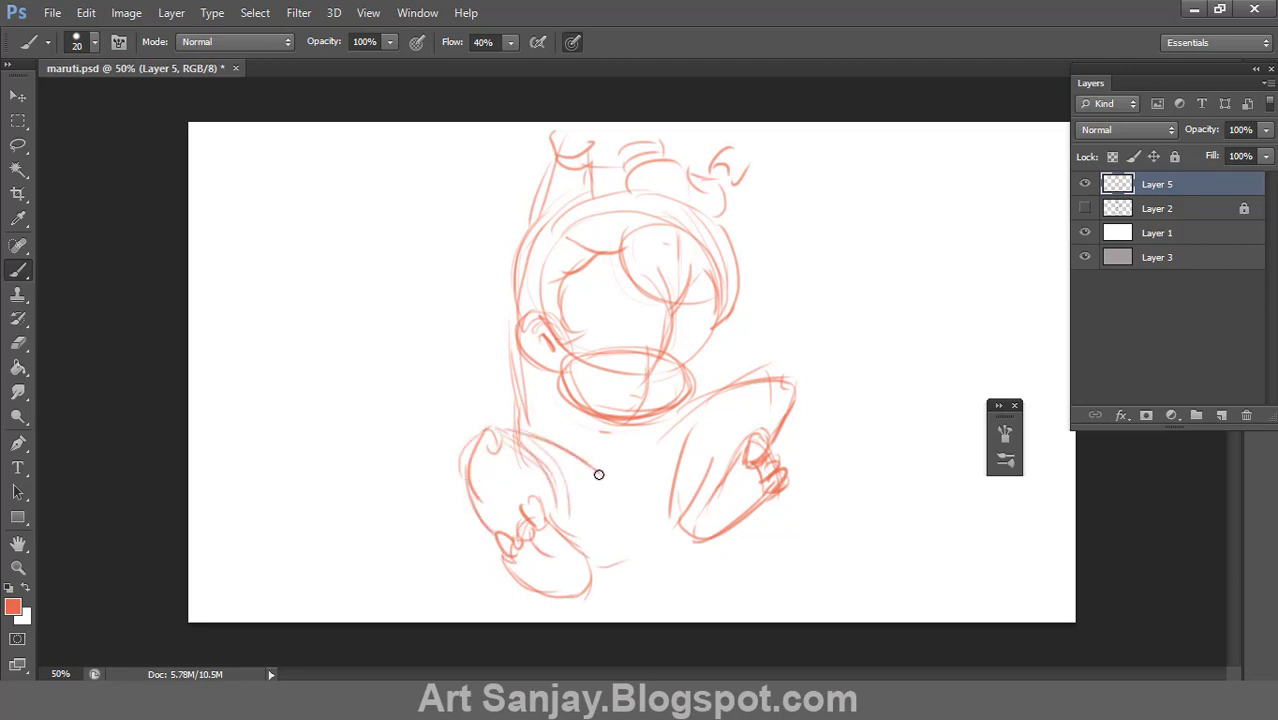
pyautogui.moveTo(537, 432); pyautogui.dragTo(628, 558)
pyautogui.moveTo(619, 445); pyautogui.dragTo(681, 545)
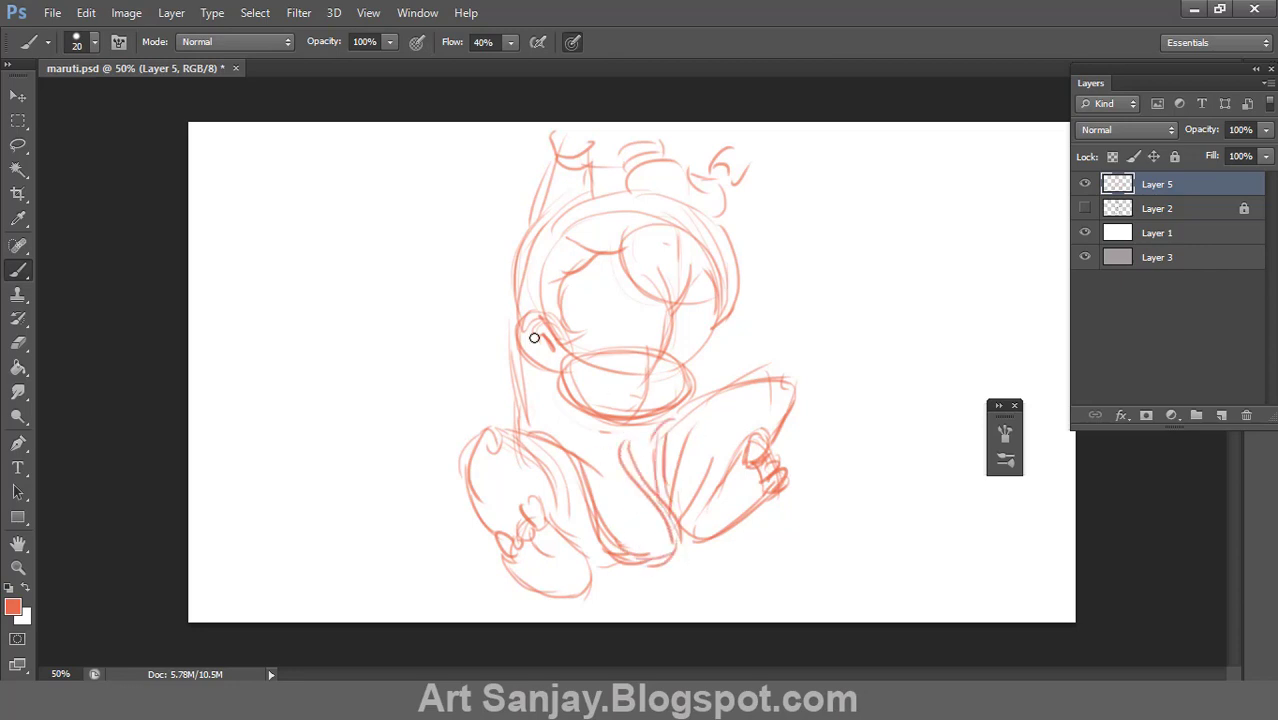
# Step: Collapse the Layers panel and sketch the tail curving left of the leg
pyautogui.doubleClick(1098, 86)
pyautogui.moveTo(401, 393); pyautogui.dragTo(493, 548)
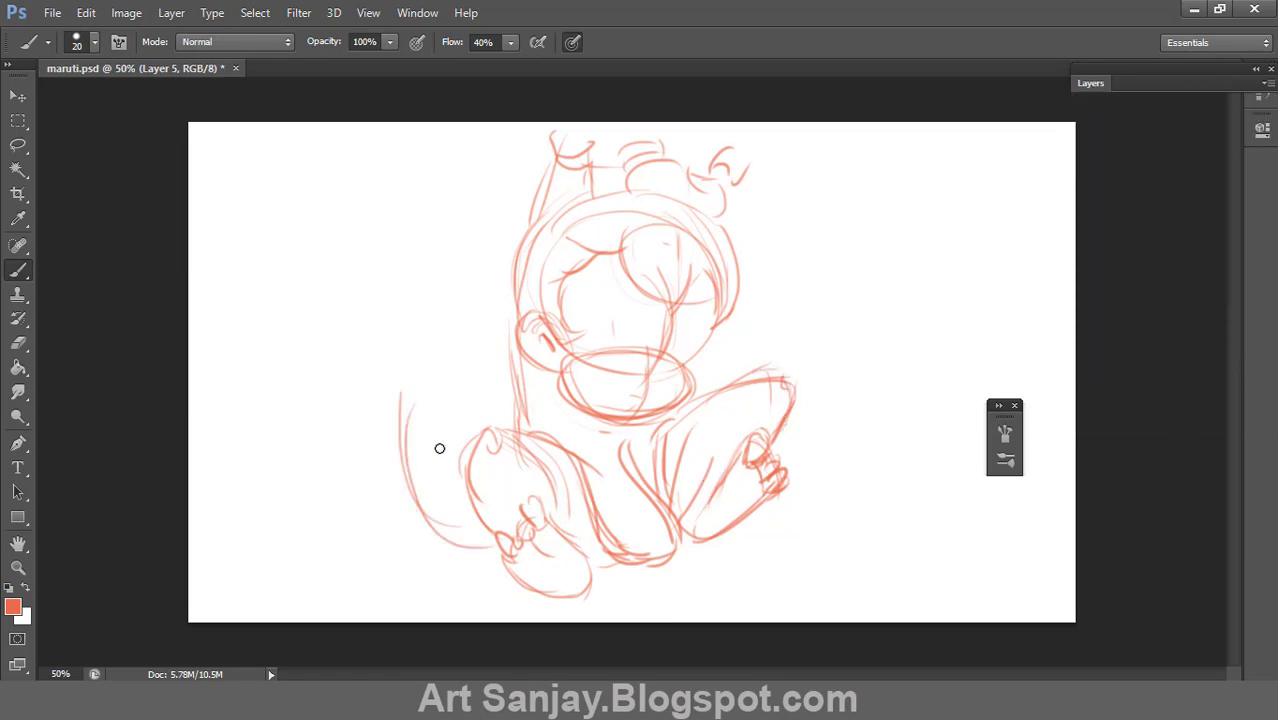
pyautogui.moveTo(419, 411); pyautogui.dragTo(486, 540)
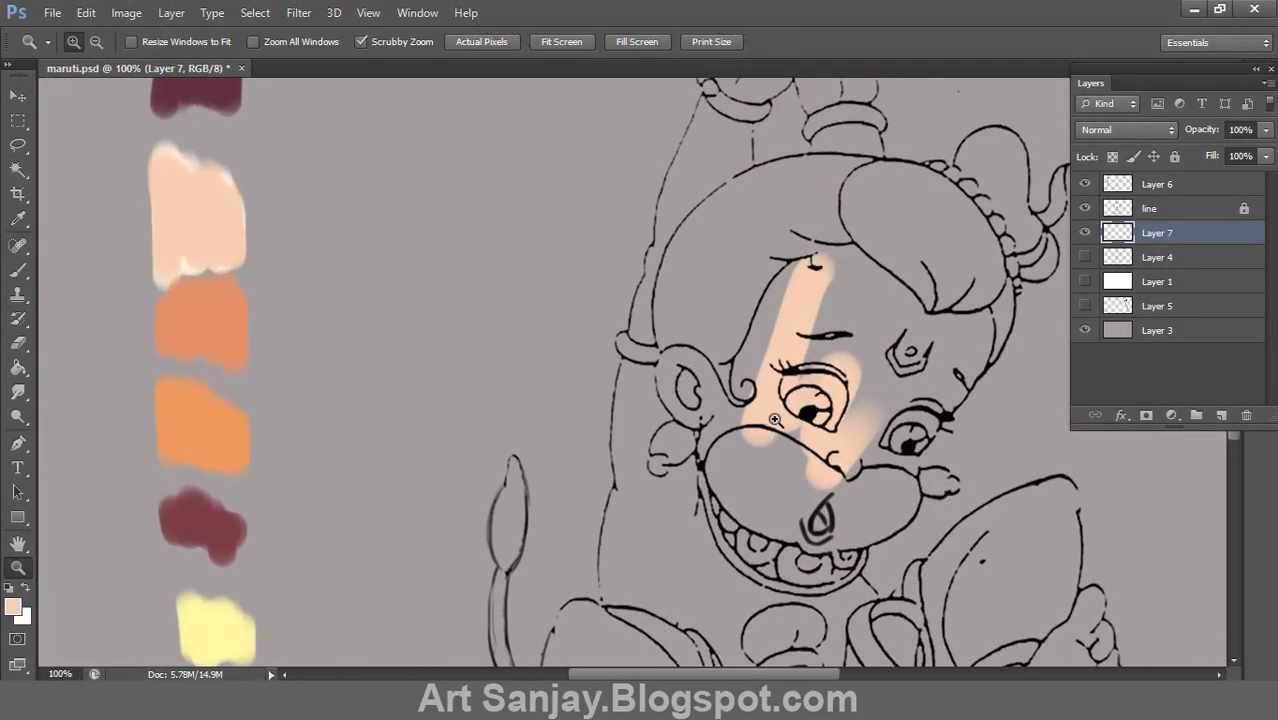
# Step: Paint peach skin over the ear, cheek, muzzle, raised arms and chest
pyautogui.moveTo(727, 428)
pyautogui.mouseDown()
pyautogui.moveTo(680, 395)
pyautogui.moveTo(760, 520)
pyautogui.moveTo(895, 485)
pyautogui.moveTo(862, 508)
pyautogui.moveTo(800, 300)
pyautogui.moveTo(930, 320)
pyautogui.moveTo(960, 400)
pyautogui.moveTo(866, 398)
pyautogui.moveTo(771, 661)
pyautogui.mouseUp()
pyautogui.moveTo(660, 320); pyautogui.dragTo(590, 460)
pyautogui.moveTo(650, 380)
pyautogui.mouseDown()
pyautogui.moveTo(590, 470)
pyautogui.moveTo(545, 640)
pyautogui.mouseUp()
pyautogui.moveTo(628, 501); pyautogui.dragTo(700, 330)
pyautogui.moveTo(640, 340); pyautogui.dragTo(590, 480)
pyautogui.moveTo(640, 370); pyautogui.dragTo(600, 540)
pyautogui.moveTo(600, 470); pyautogui.dragTo(580, 580)
pyautogui.moveTo(650, 500)
pyautogui.mouseDown()
pyautogui.moveTo(590, 300)
pyautogui.moveTo(741, 385)
pyautogui.moveTo(735, 510)
pyautogui.mouseUp()
pyautogui.moveTo(720, 420); pyautogui.dragTo(620, 450)
pyautogui.moveTo(640, 400); pyautogui.dragTo(520, 470)
# Step: Paint peach skin on the right leg and foot, thigh, hips and raised fist
pyautogui.moveTo(600, 440); pyautogui.dragTo(584, 300)
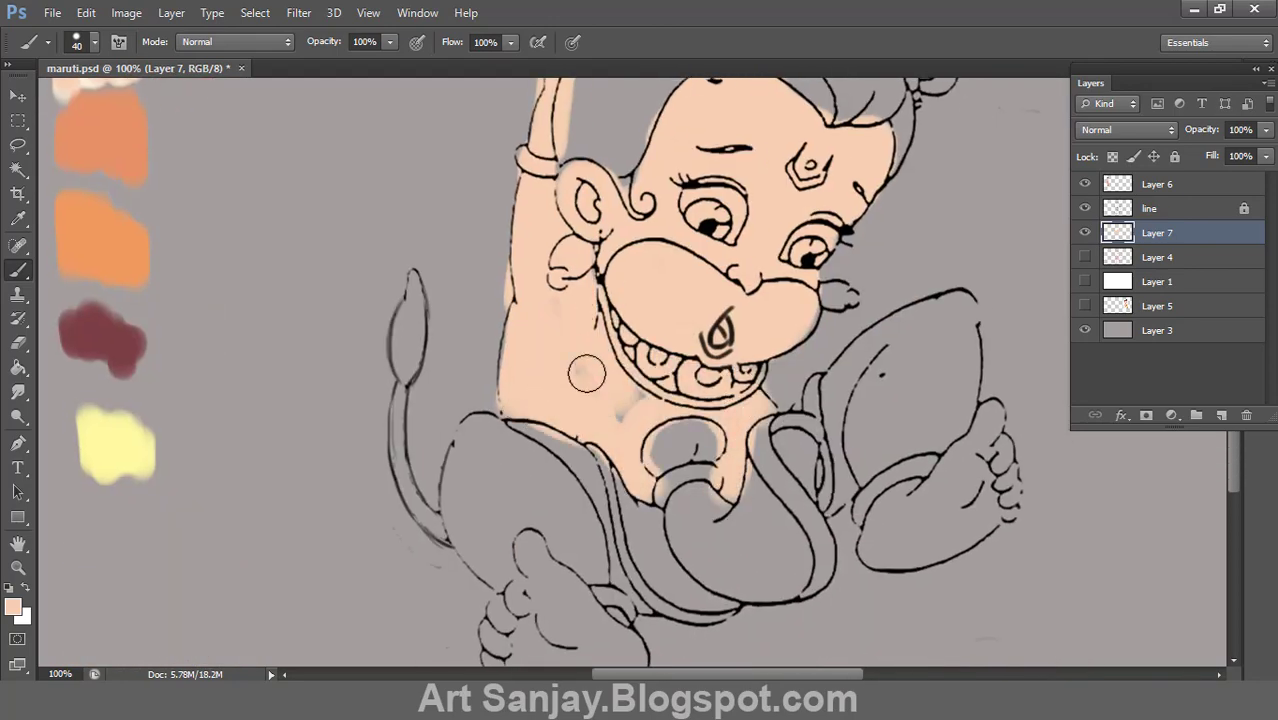
pyautogui.moveTo(860, 388); pyautogui.dragTo(686, 289)
pyautogui.moveTo(700, 262); pyautogui.dragTo(675, 400)
pyautogui.moveTo(700, 330)
pyautogui.mouseDown()
pyautogui.moveTo(699, 448)
pyautogui.moveTo(810, 420)
pyautogui.mouseUp()
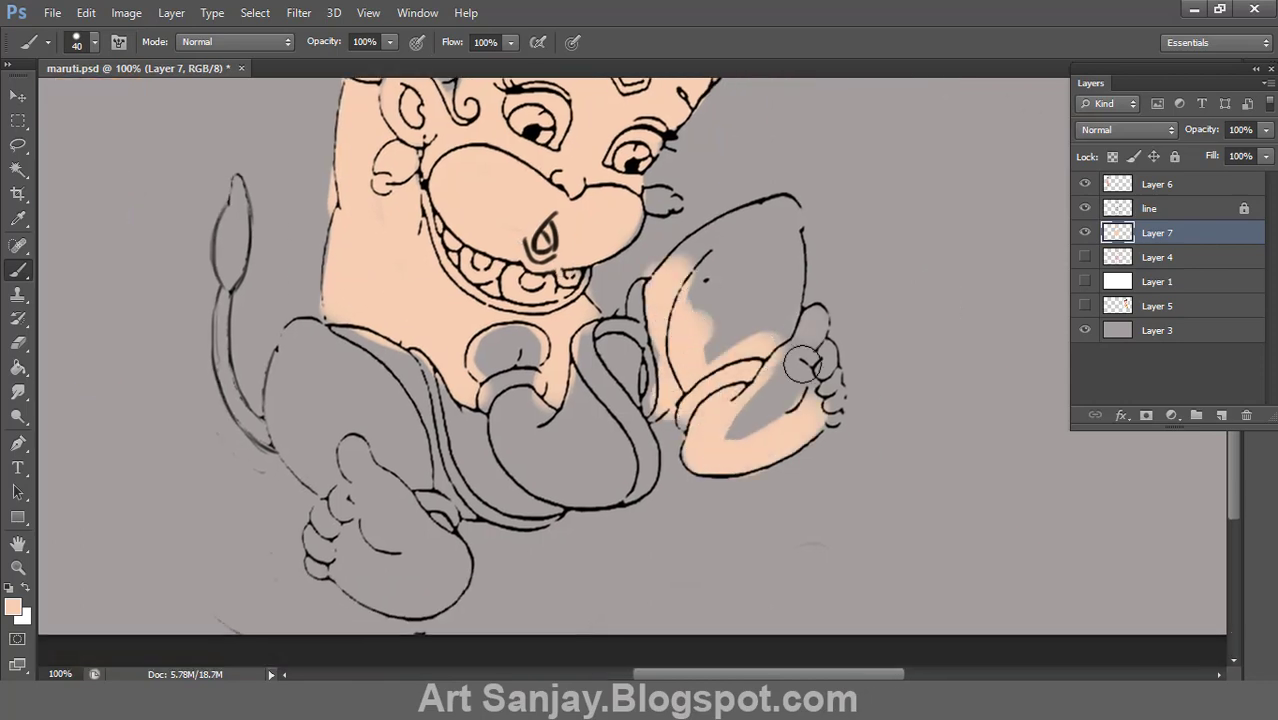
pyautogui.moveTo(820, 320)
pyautogui.mouseDown()
pyautogui.moveTo(737, 420)
pyautogui.moveTo(784, 208)
pyautogui.moveTo(687, 300)
pyautogui.mouseUp()
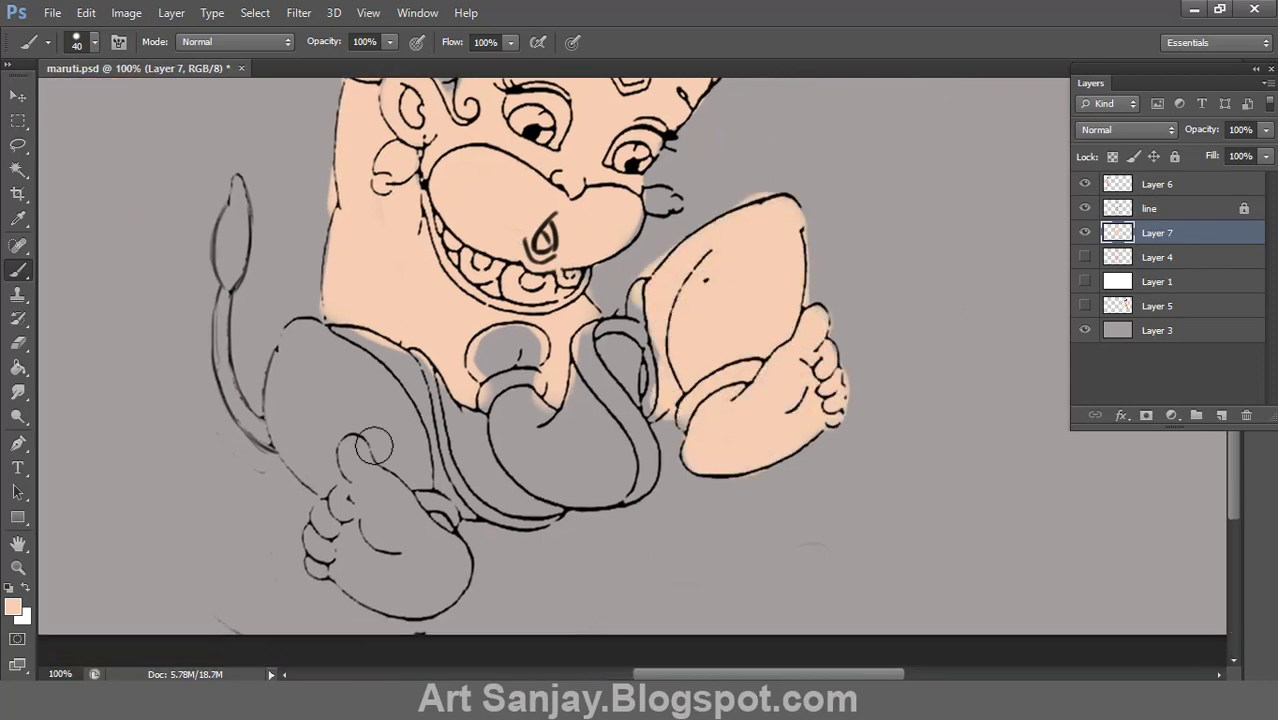
pyautogui.moveTo(300, 330)
pyautogui.mouseDown()
pyautogui.moveTo(290, 428)
pyautogui.moveTo(330, 560)
pyautogui.moveTo(410, 615)
pyautogui.moveTo(460, 520)
pyautogui.moveTo(402, 488)
pyautogui.moveTo(405, 400)
pyautogui.moveTo(445, 515)
pyautogui.moveTo(390, 370)
pyautogui.moveTo(341, 345)
pyautogui.moveTo(300, 440)
pyautogui.mouseUp()
pyautogui.moveTo(430, 170); pyautogui.dragTo(370, 650)
pyautogui.moveTo(395, 295)
pyautogui.mouseDown()
pyautogui.moveTo(410, 255)
pyautogui.moveTo(520, 310)
pyautogui.moveTo(480, 350)
pyautogui.moveTo(530, 380)
pyautogui.moveTo(438, 320)
pyautogui.mouseUp()
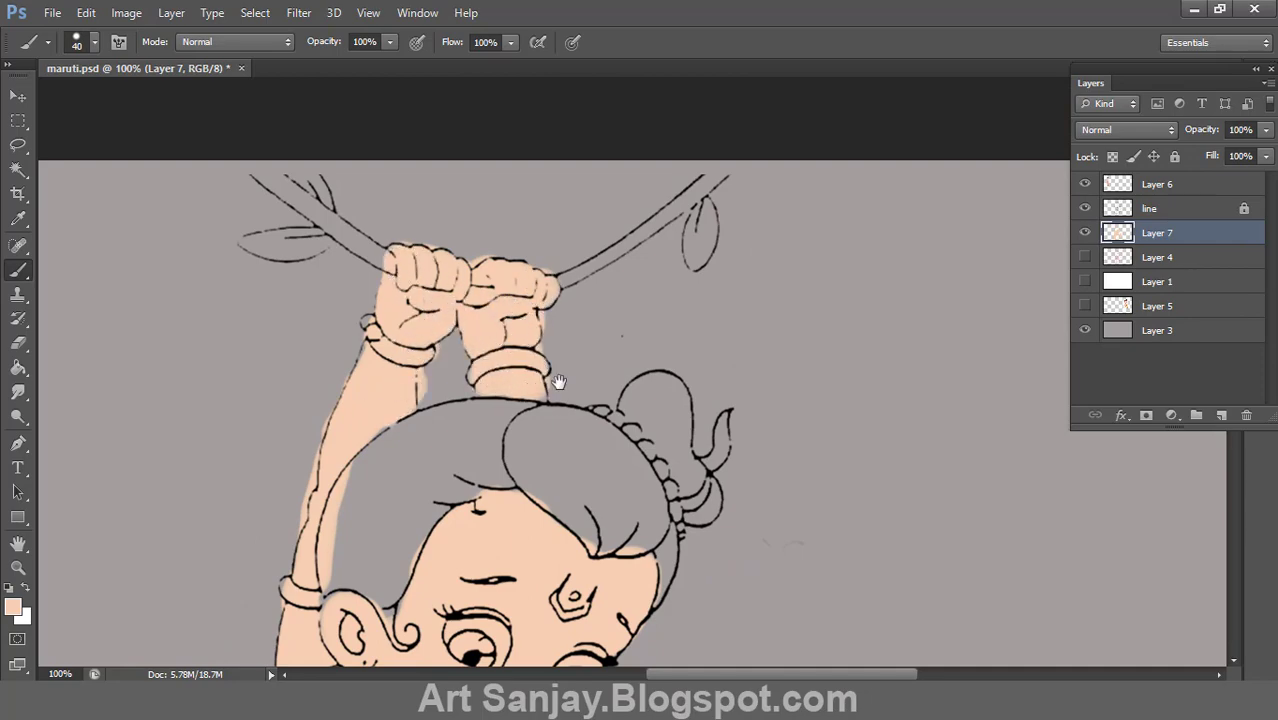
pyautogui.moveTo(556, 380); pyautogui.dragTo(612, 357)
pyautogui.scroll(-2, 612, 357)
pyautogui.scroll(-1, 590, 400)
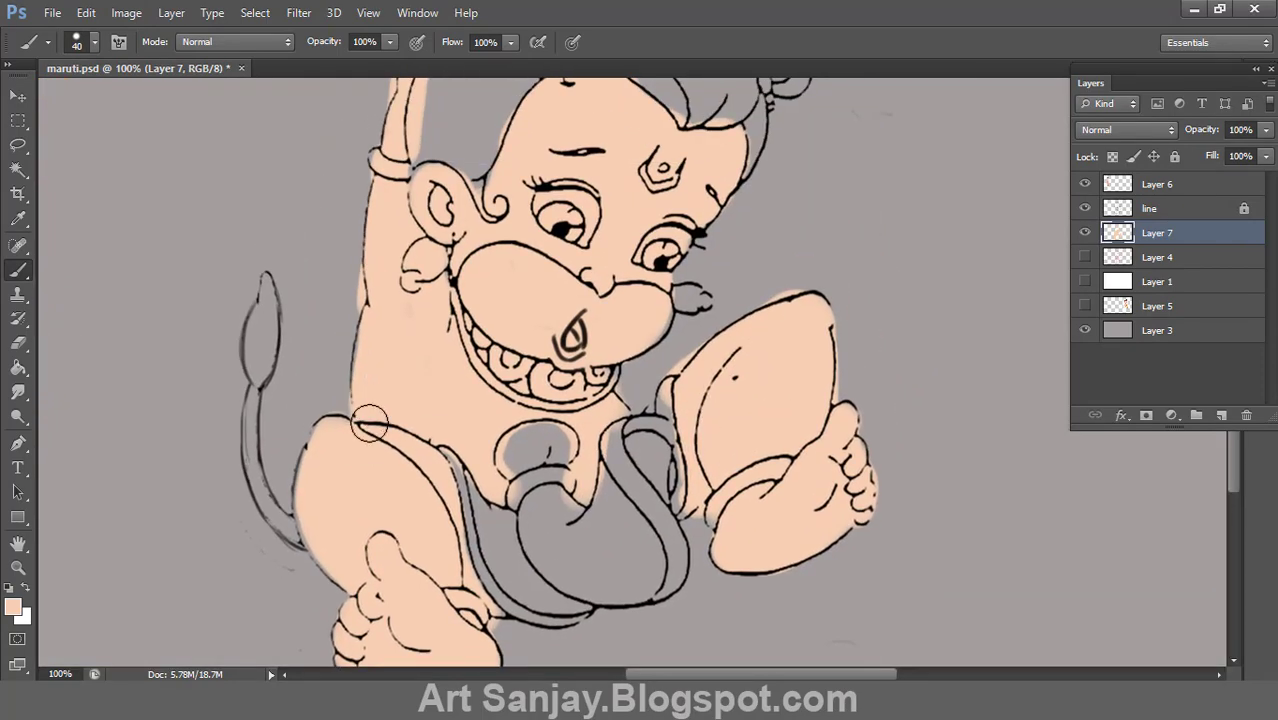
pyautogui.scroll(-1, 579, 417)
pyautogui.scroll(2, 666, 465)
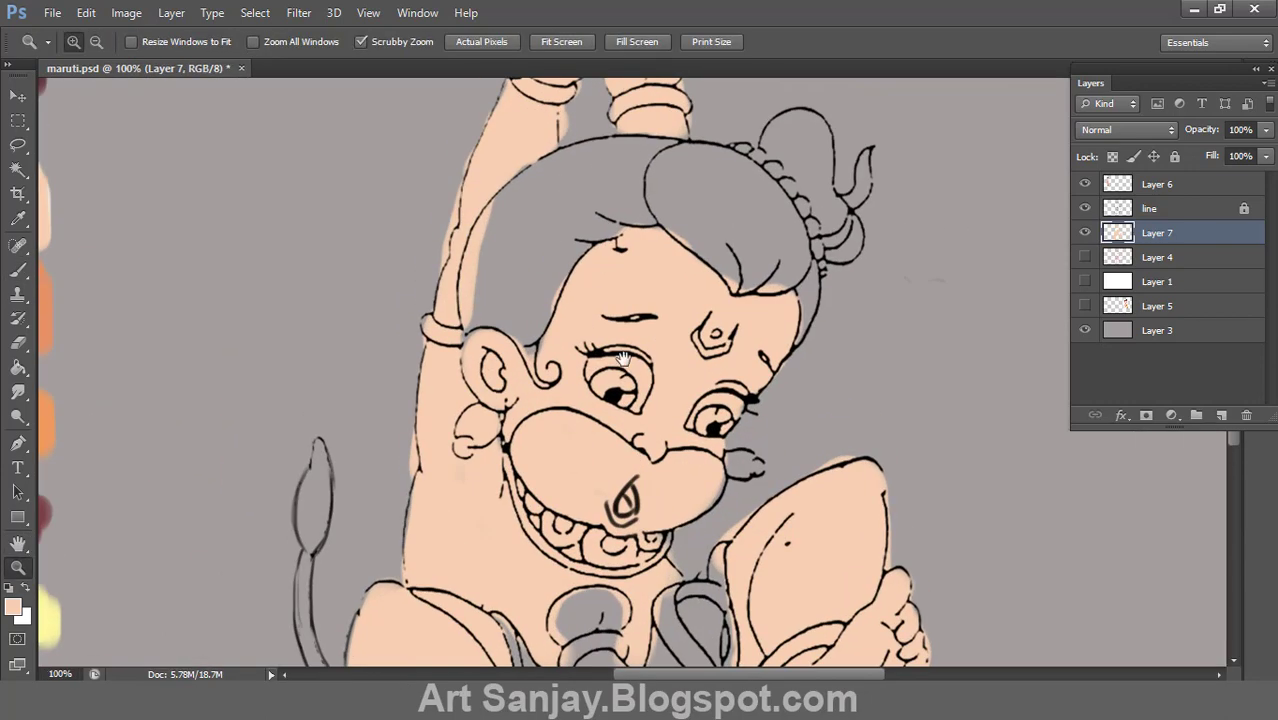
pyautogui.scroll(1, 494, 367)
# Step: Sample the dark maroon swatch as foreground and create new Layer 8
pyautogui.press('b')
pyautogui.click(13, 607)
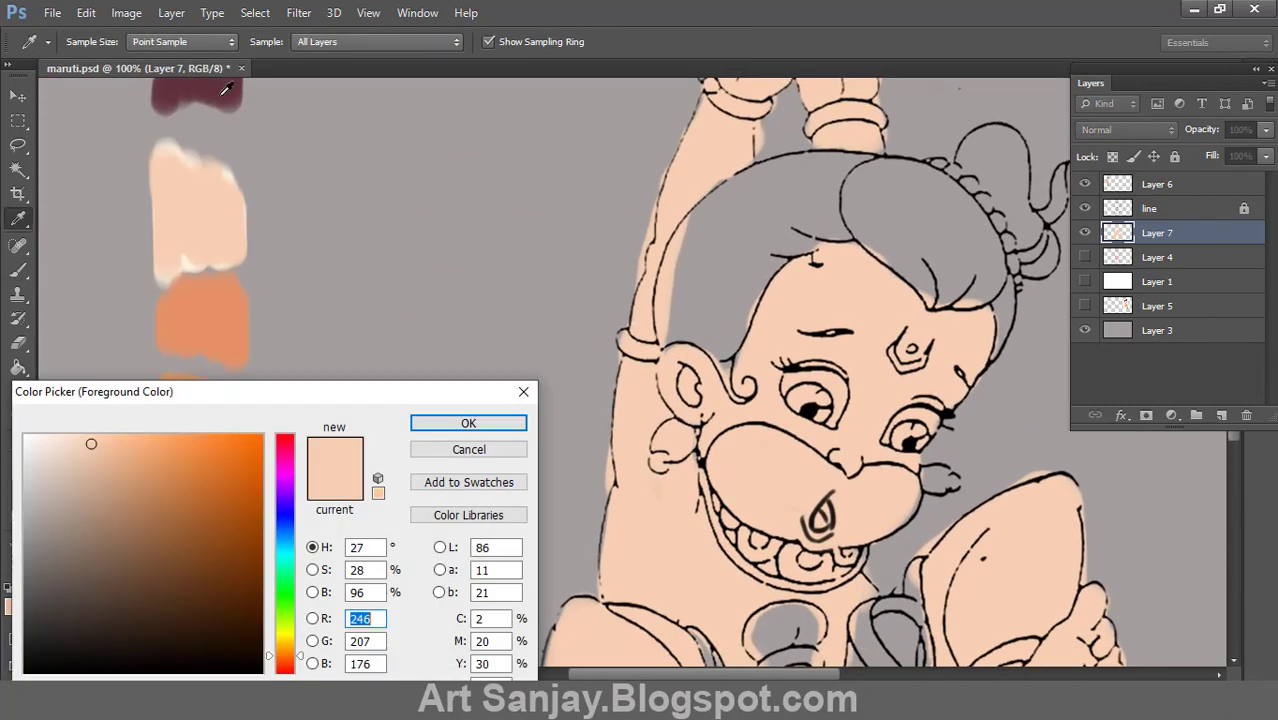
pyautogui.click(134, 562)
pyautogui.click(428, 419)
pyautogui.hotkey('ctrl', 'shift', 'alt', 'n')
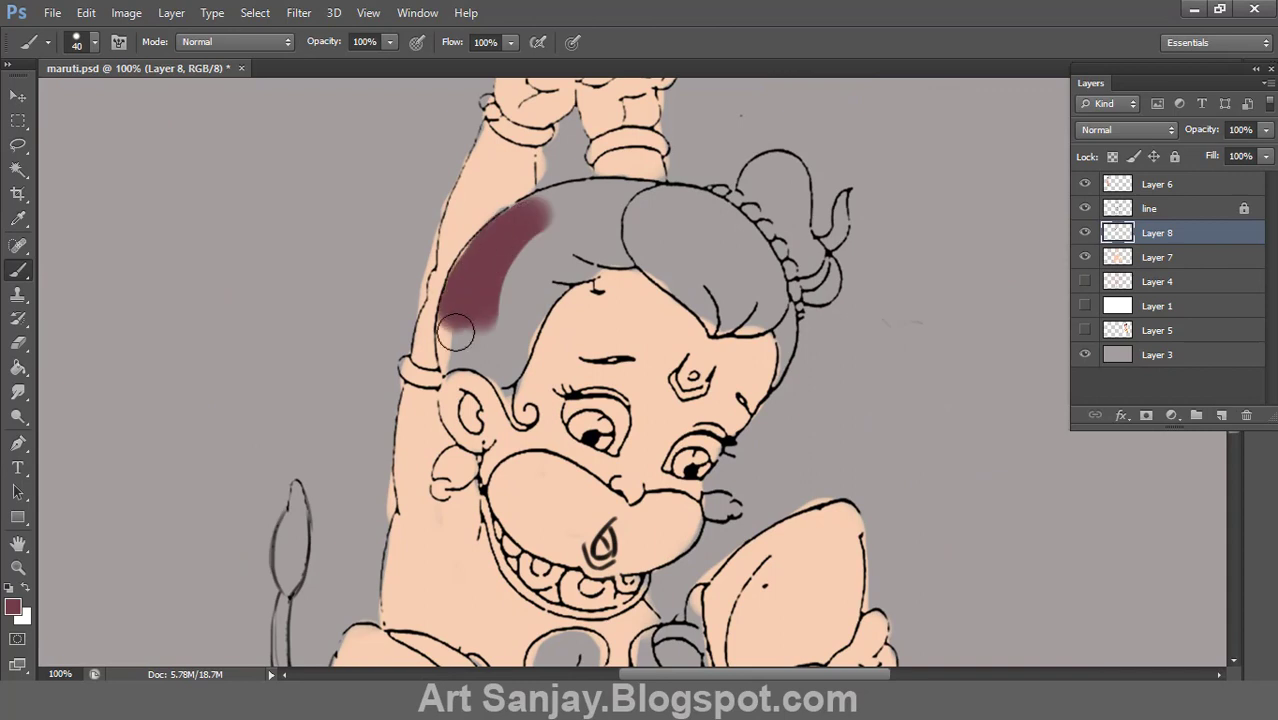
# Step: Paint the hair, topknot, hair edge and tail tip dark maroon
pyautogui.moveTo(528, 214)
pyautogui.mouseDown()
pyautogui.moveTo(508, 352)
pyautogui.moveTo(614, 222)
pyautogui.moveTo(725, 325)
pyautogui.moveTo(770, 265)
pyautogui.moveTo(781, 318)
pyautogui.mouseUp()
pyautogui.moveTo(754, 196)
pyautogui.mouseDown()
pyautogui.moveTo(700, 285)
pyautogui.moveTo(600, 225)
pyautogui.moveTo(485, 365)
pyautogui.moveTo(530, 225)
pyautogui.moveTo(643, 193)
pyautogui.moveTo(609, 210)
pyautogui.mouseUp()
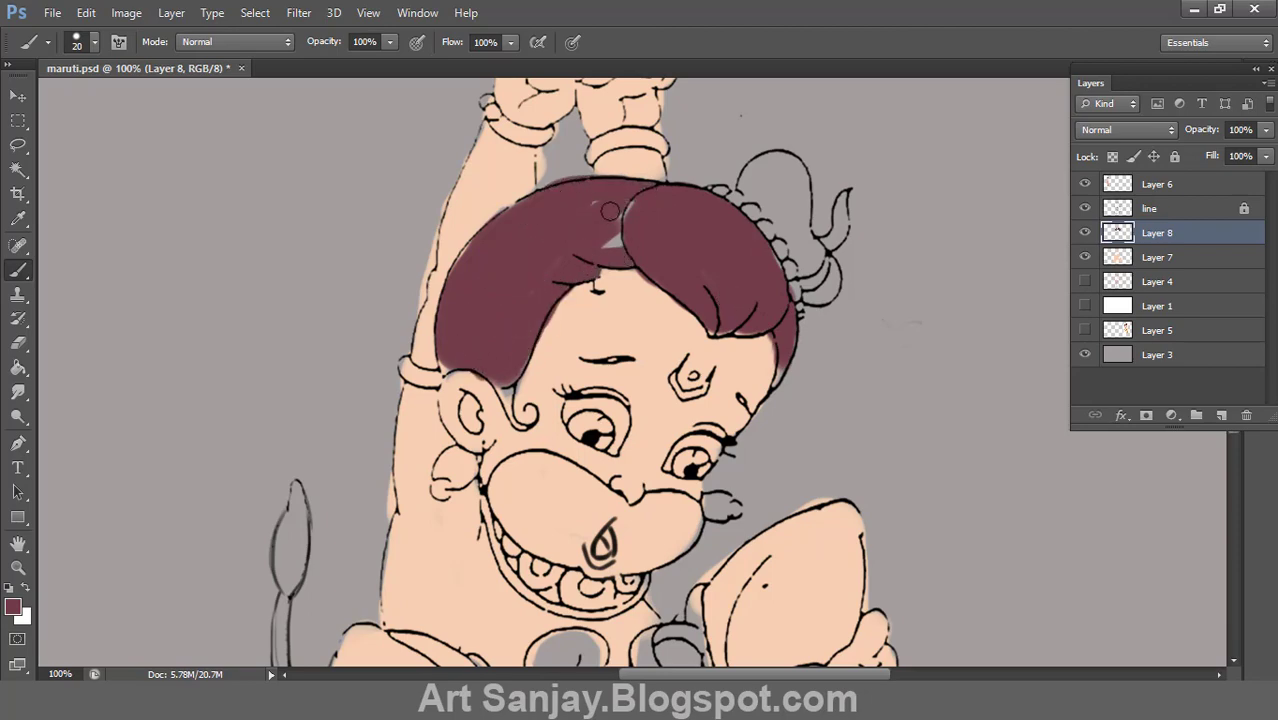
pyautogui.moveTo(770, 164)
pyautogui.mouseDown()
pyautogui.moveTo(755, 185)
pyautogui.moveTo(815, 240)
pyautogui.moveTo(830, 295)
pyautogui.moveTo(772, 182)
pyautogui.moveTo(821, 292)
pyautogui.mouseUp()
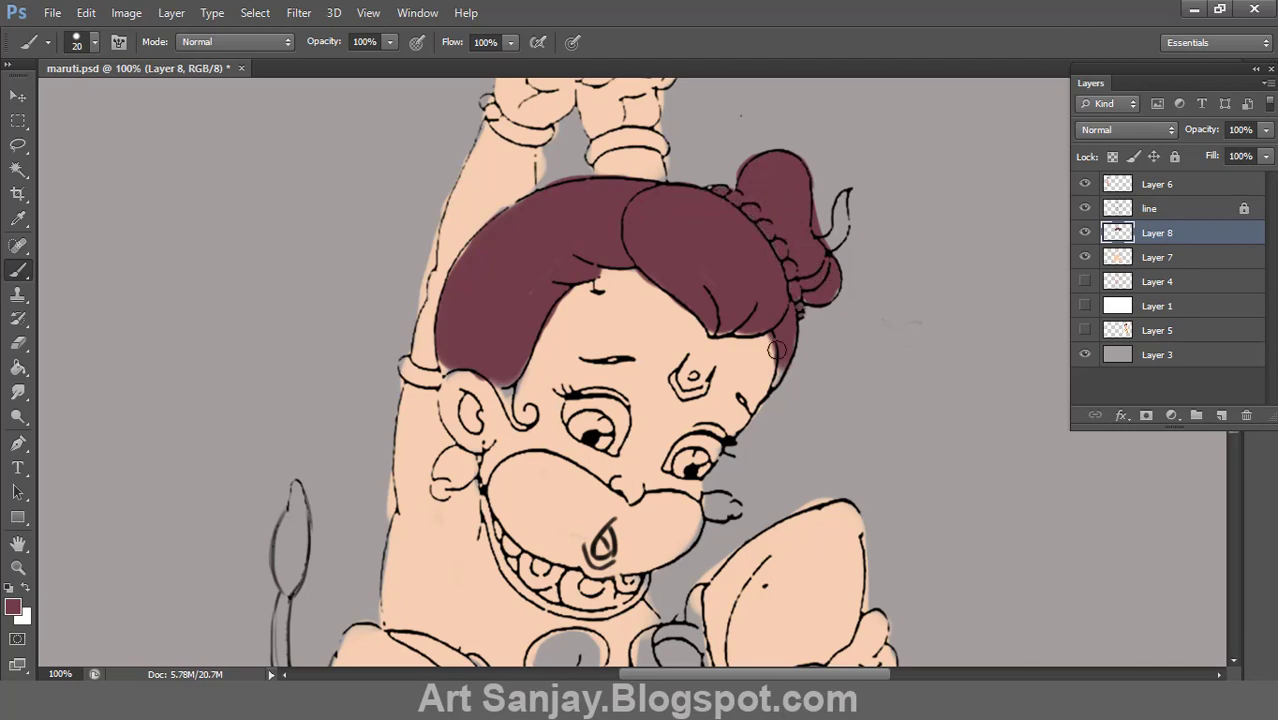
pyautogui.moveTo(777, 350); pyautogui.dragTo(780, 365)
pyautogui.moveTo(700, 450); pyautogui.dragTo(760, 425)
pyautogui.moveTo(352, 490); pyautogui.dragTo(347, 522)
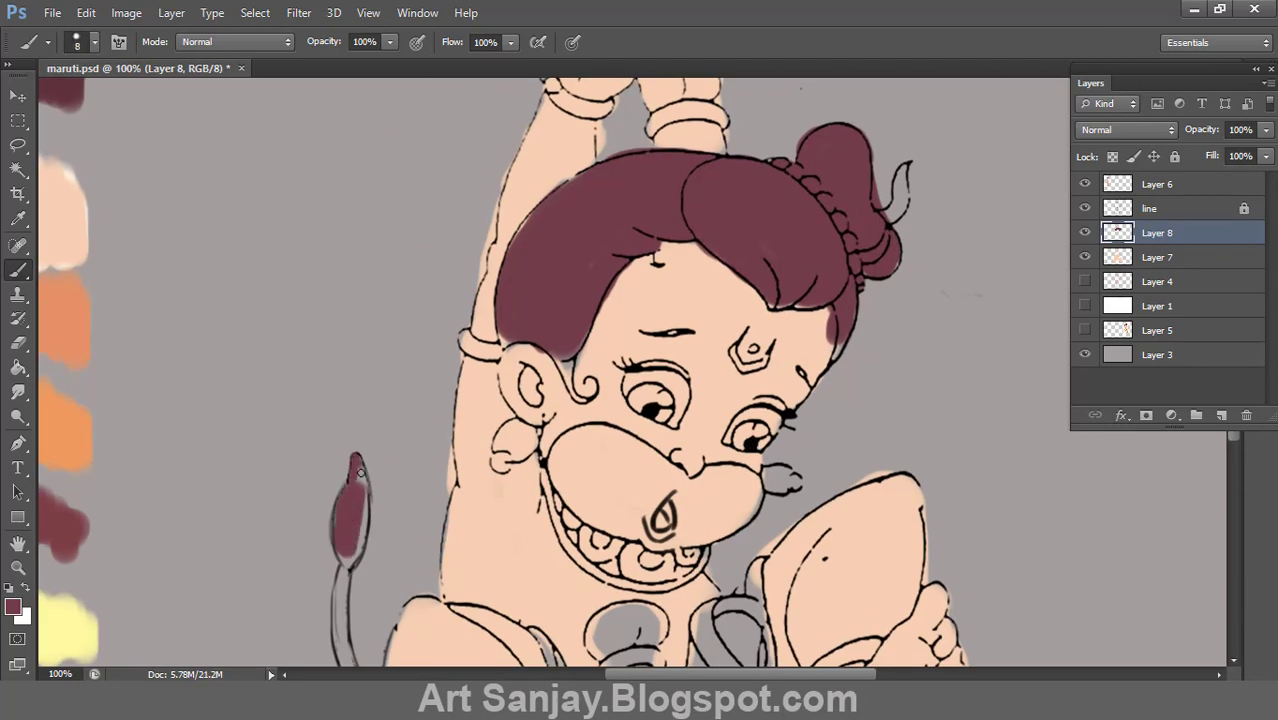
pyautogui.moveTo(495, 401); pyautogui.dragTo(458, 460)
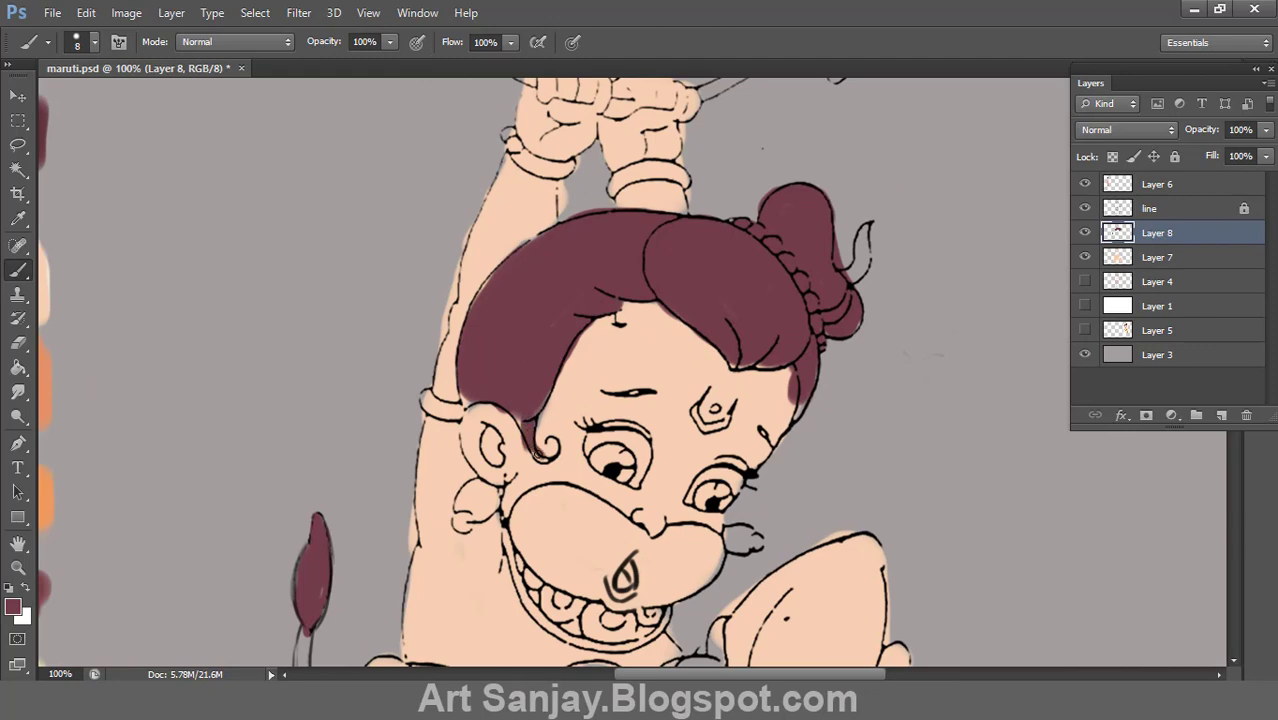
# Step: Toggle Layer 8's visibility to compare, then fit the figure on screen
pyautogui.click(1084, 232)
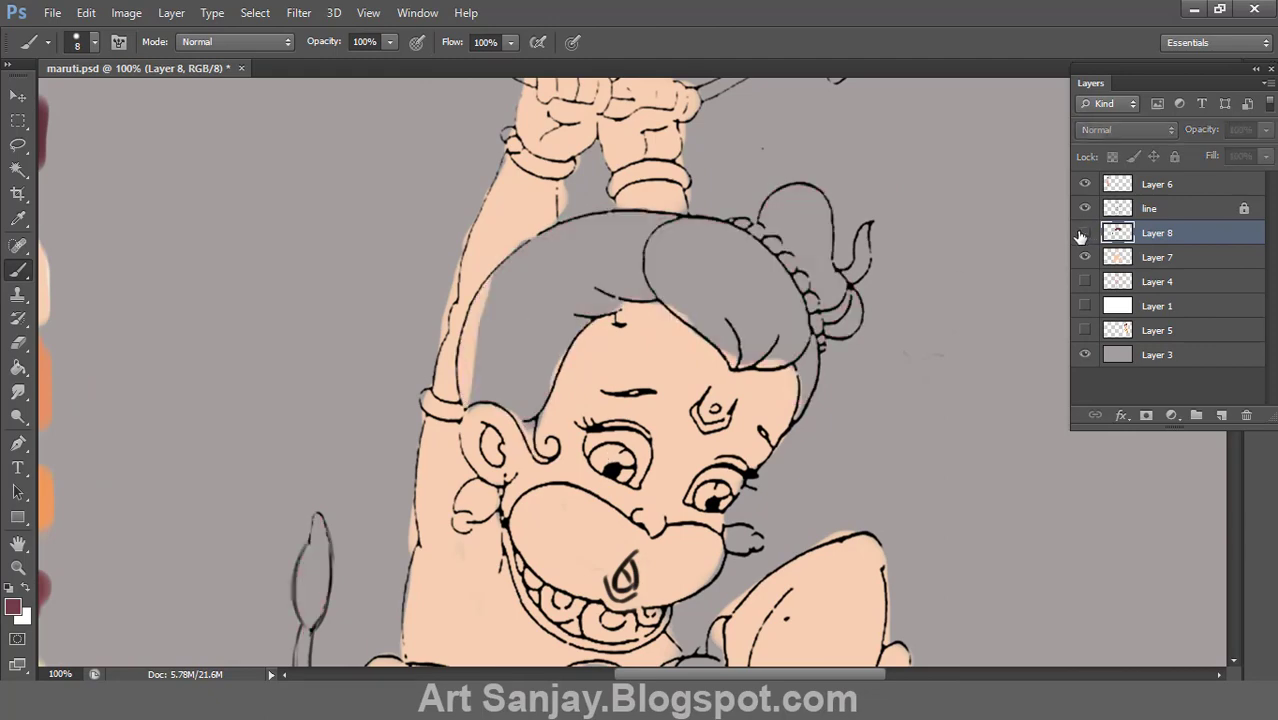
pyautogui.press('h')
pyautogui.hotkey('ctrl', '0')
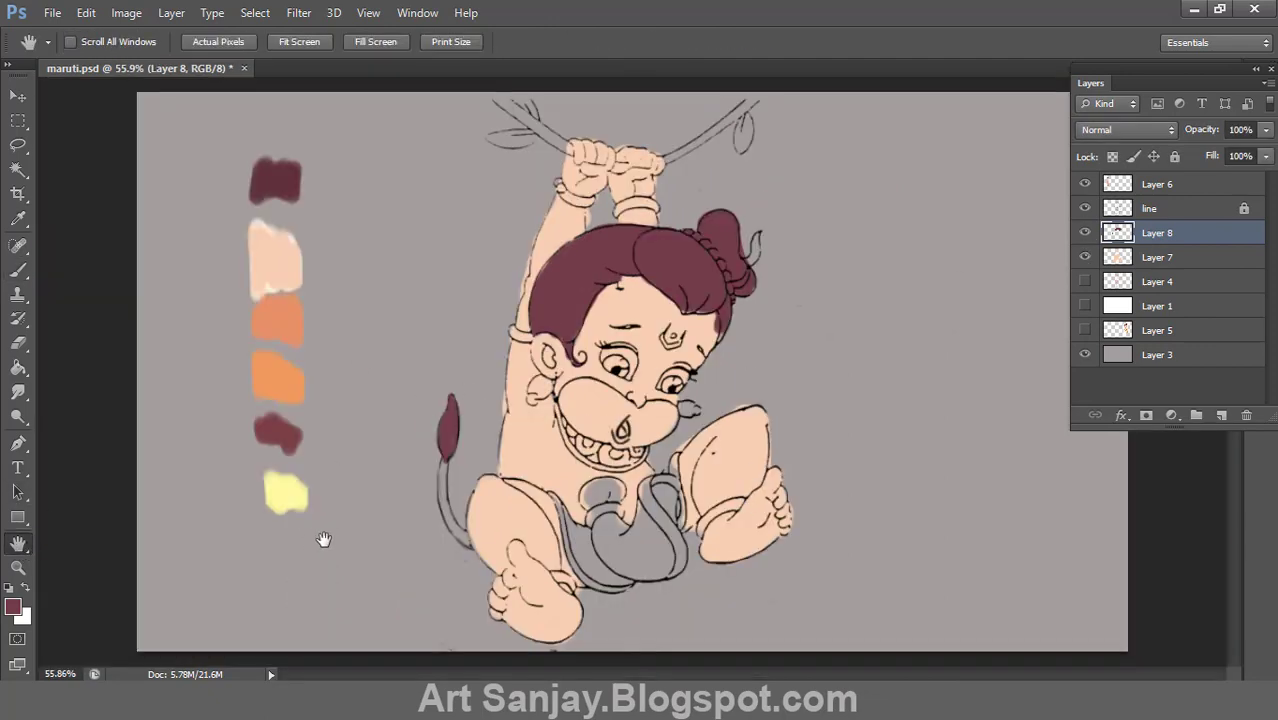
# Step: Zoom in on the vine and hands, then paint the upper-left branch green down to the fist
pyautogui.press('z')
pyautogui.moveTo(717, 315)
pyautogui.mouseDown()
pyautogui.moveTo(716, 430)
pyautogui.moveTo(699, 457)
pyautogui.mouseUp()
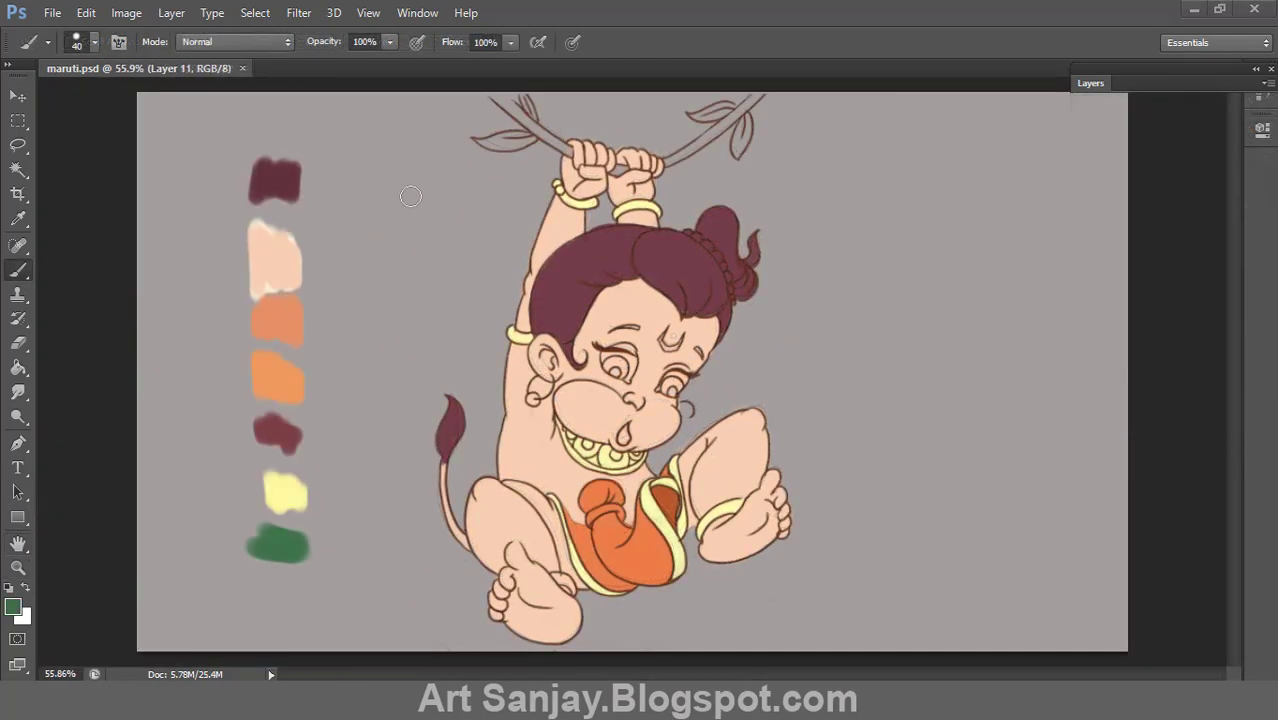
pyautogui.click(18, 567)
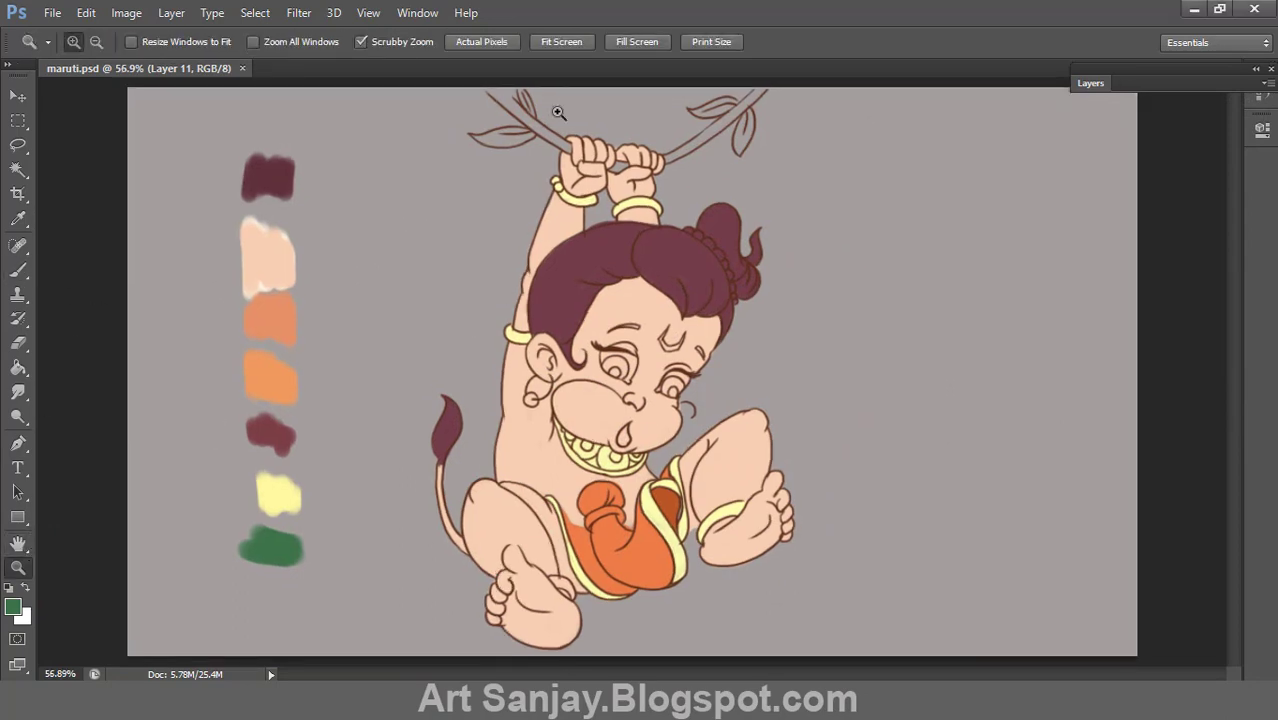
pyautogui.moveTo(600, 170)
pyautogui.mouseDown()
pyautogui.moveTo(357, 343)
pyautogui.moveTo(250, 330)
pyautogui.mouseUp()
pyautogui.press('b')
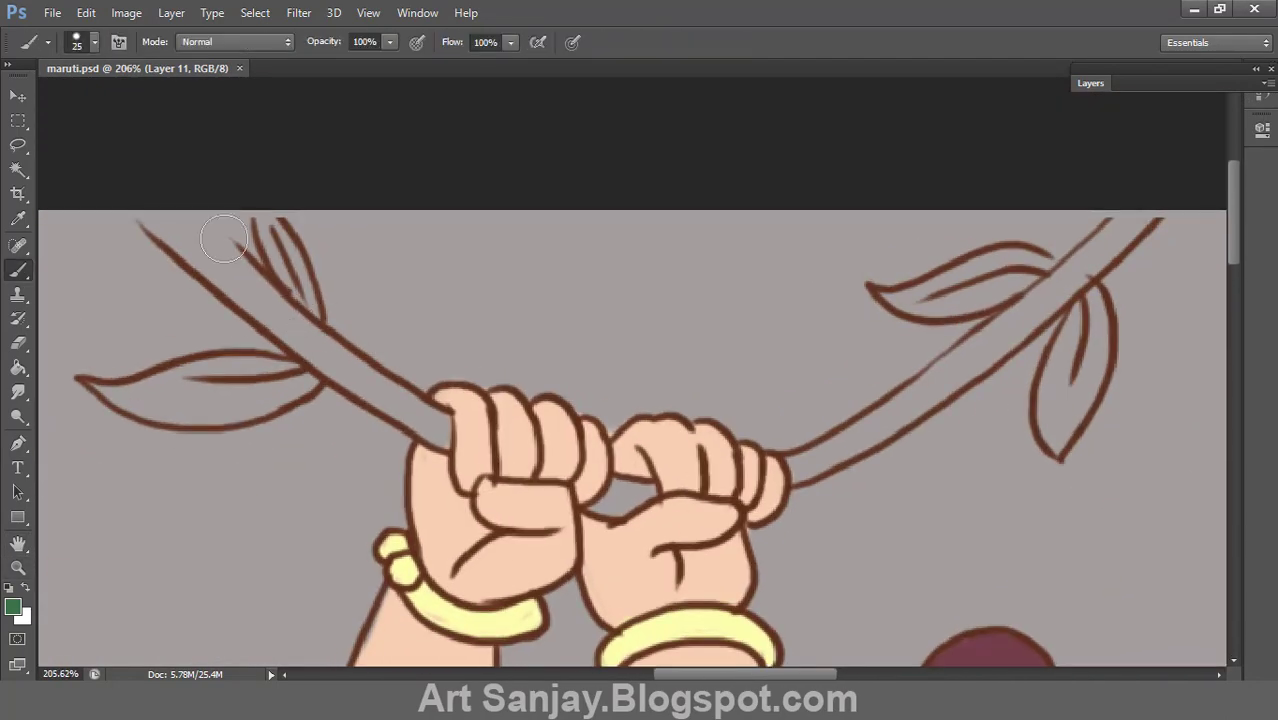
pyautogui.moveTo(145, 218)
pyautogui.mouseDown()
pyautogui.moveTo(285, 300)
pyautogui.moveTo(248, 280)
pyautogui.moveTo(305, 322)
pyautogui.moveTo(269, 320)
pyautogui.moveTo(448, 438)
pyautogui.mouseUp()
pyautogui.moveTo(652, 490)
pyautogui.mouseDown()
pyautogui.moveTo(590, 512)
pyautogui.moveTo(655, 488)
pyautogui.mouseUp()
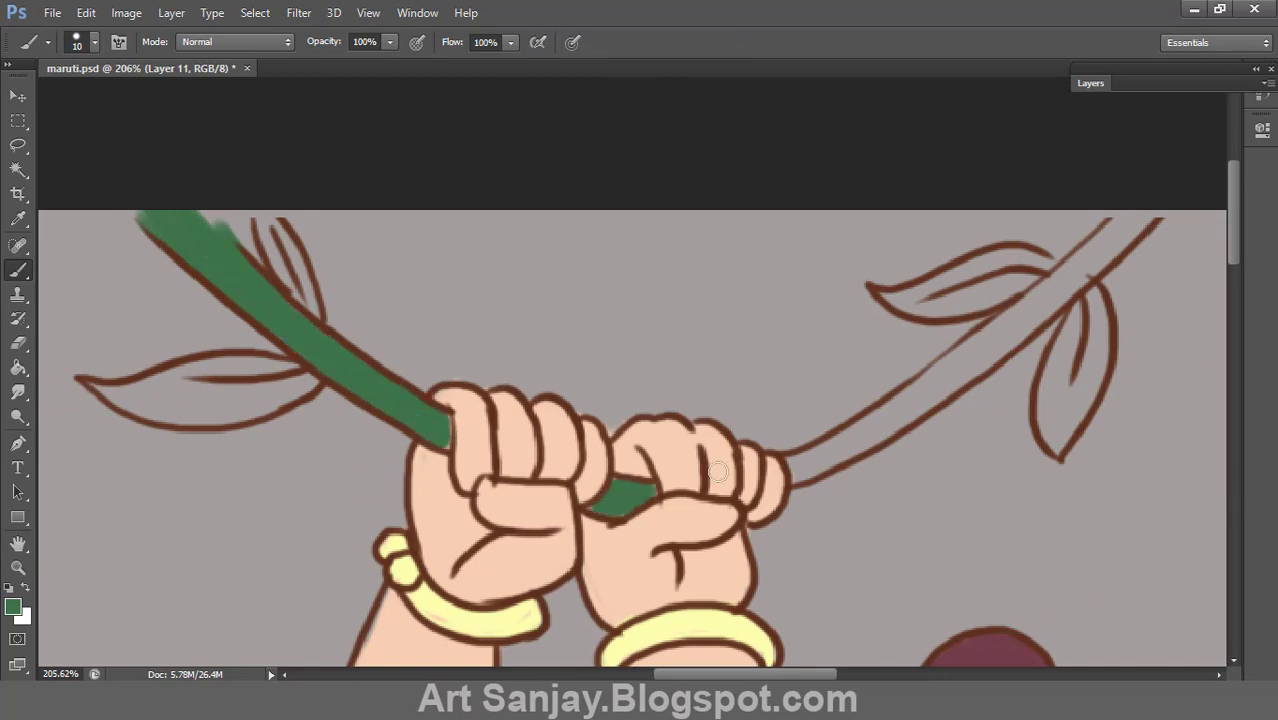
# Step: Paint the right vine branch, its leaf stem and both right leaves green
pyautogui.moveTo(790, 462); pyautogui.dragTo(850, 437)
pyautogui.moveTo(796, 486); pyautogui.dragTo(1165, 215)
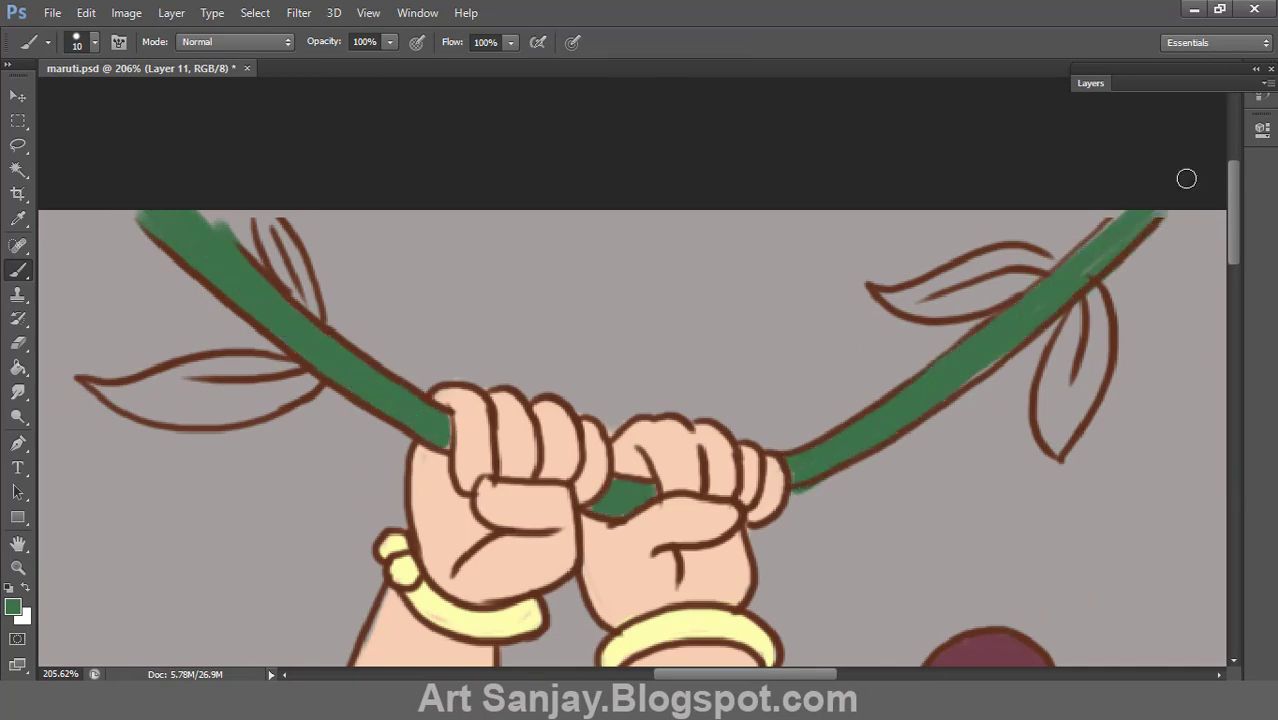
pyautogui.moveTo(1082, 287)
pyautogui.mouseDown()
pyautogui.moveTo(1062, 383)
pyautogui.moveTo(1075, 420)
pyautogui.mouseUp()
pyautogui.moveTo(1060, 330); pyautogui.dragTo(1054, 446)
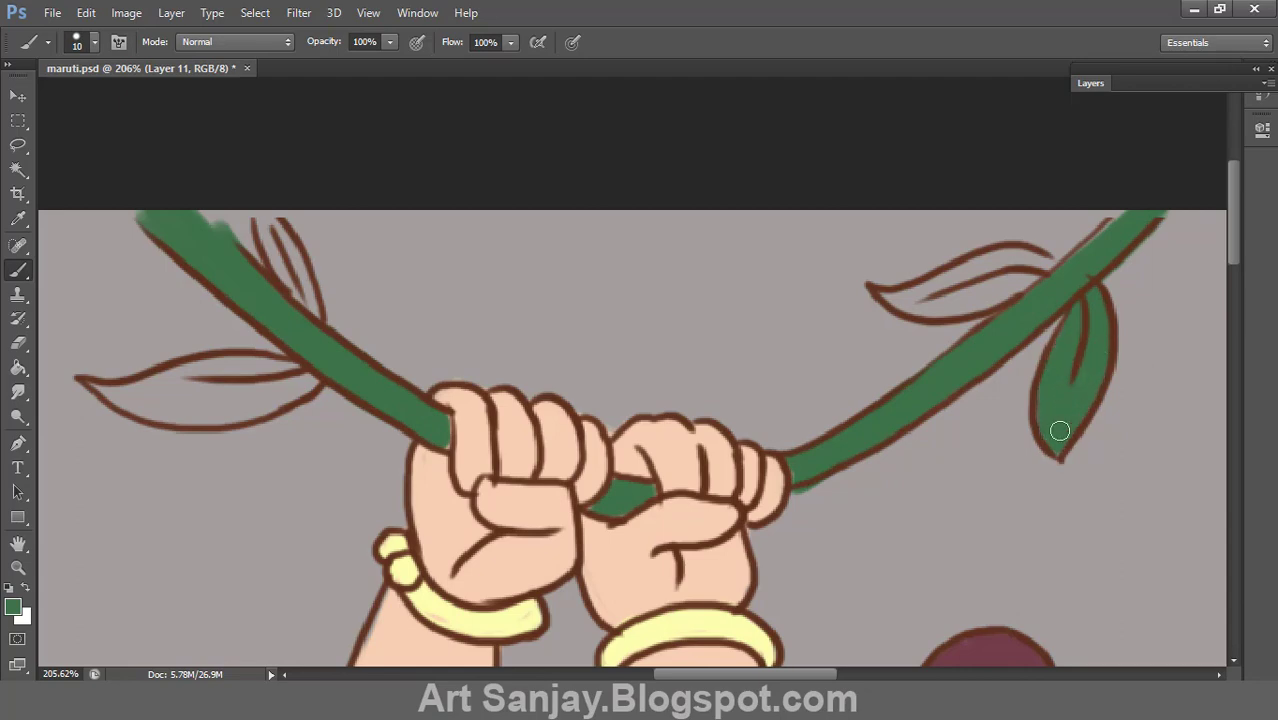
pyautogui.moveTo(1048, 266)
pyautogui.mouseDown()
pyautogui.moveTo(893, 288)
pyautogui.moveTo(981, 300)
pyautogui.moveTo(1047, 268)
pyautogui.mouseUp()
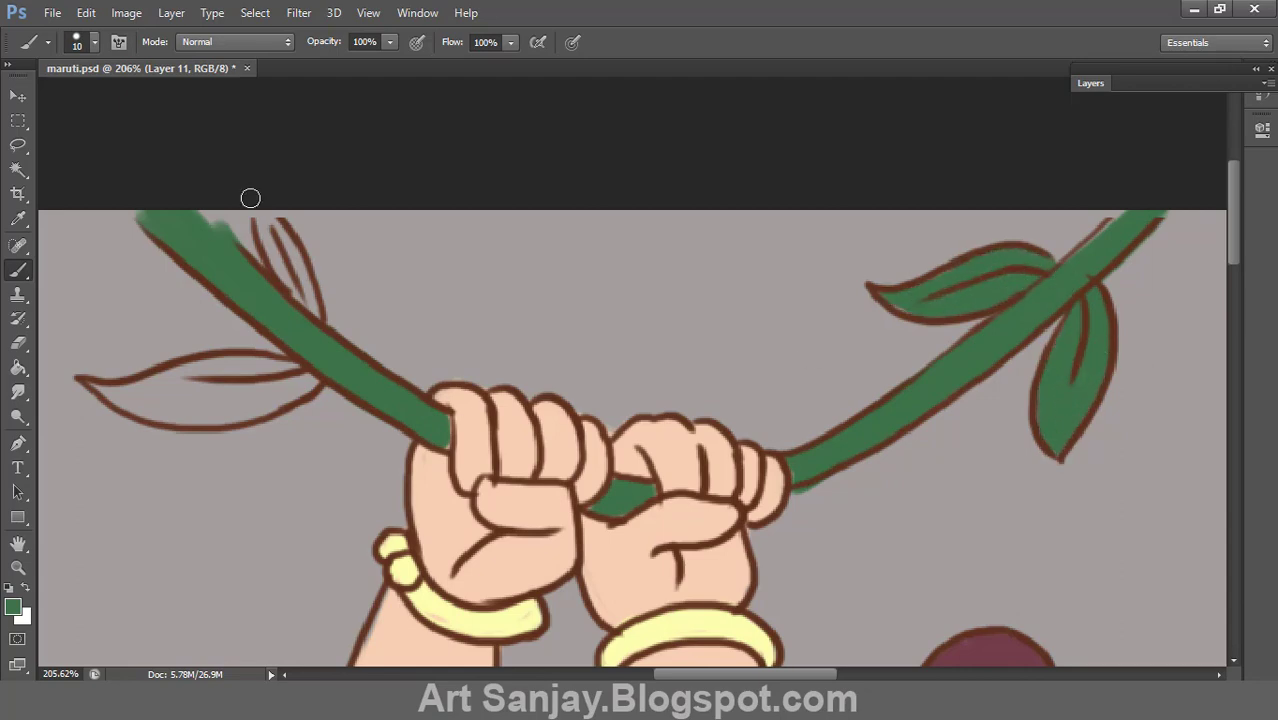
# Step: Paint the small upper and large left-branch leaves green, then fit the drawing
pyautogui.moveTo(262, 222); pyautogui.dragTo(312, 310)
pyautogui.moveTo(300, 362)
pyautogui.mouseDown()
pyautogui.moveTo(95, 382)
pyautogui.moveTo(245, 412)
pyautogui.moveTo(275, 356)
pyautogui.moveTo(165, 385)
pyautogui.mouseUp()
pyautogui.hotkey('ctrl', '0')
# Step: On the line layer, sample the eyebrow's brown and extend the earring loop beside the cheek
pyautogui.click(585, 314)
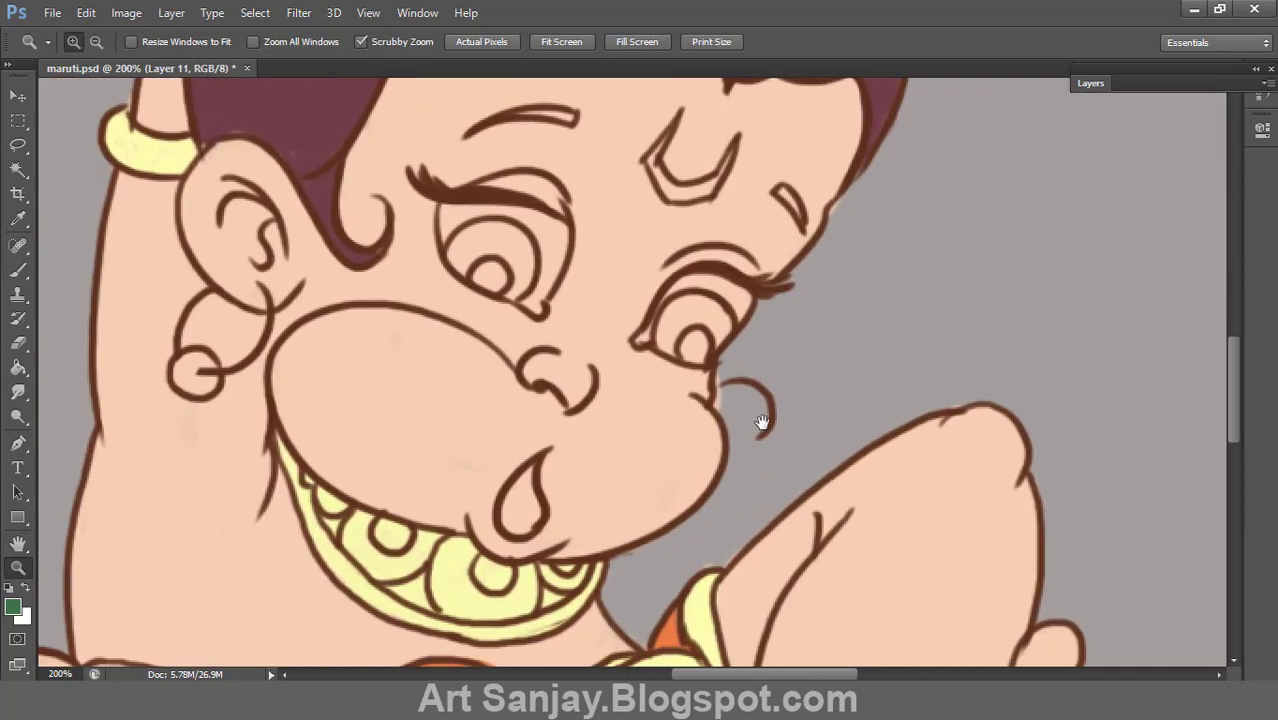
pyautogui.click(1090, 83)
pyautogui.click(1150, 197)
pyautogui.click(13, 607)
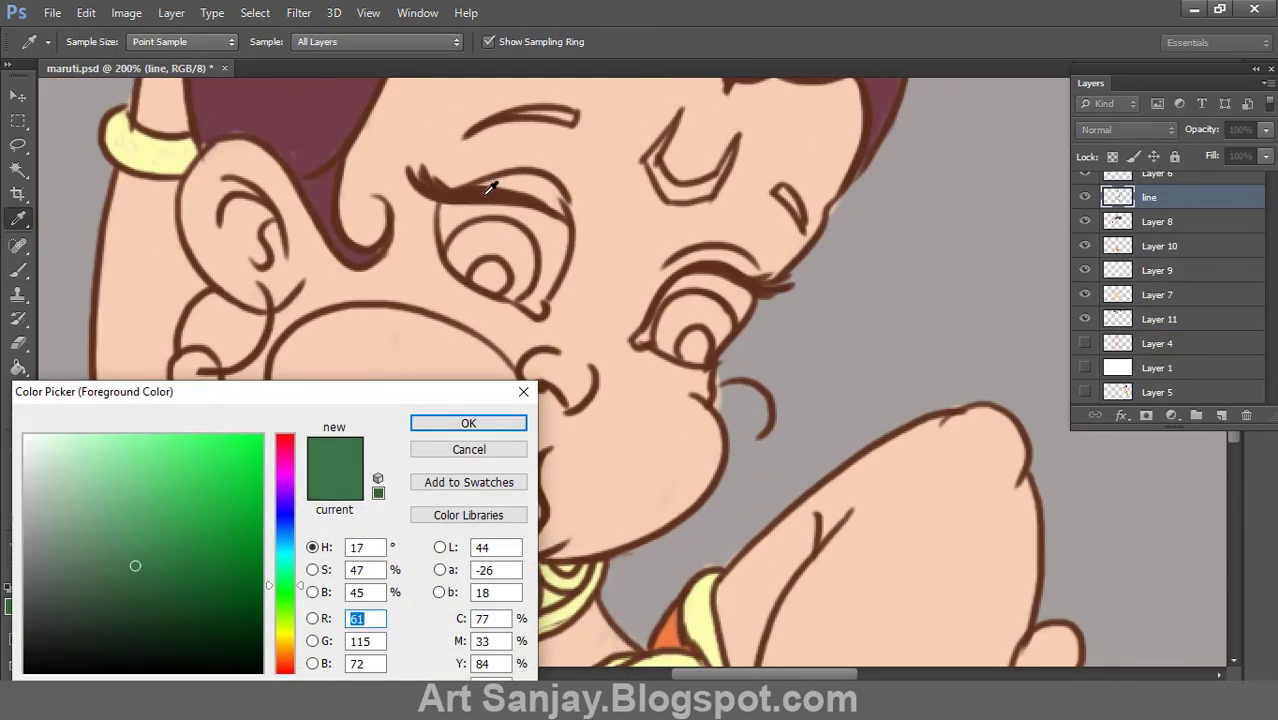
pyautogui.click(477, 415)
pyautogui.press('b')
pyautogui.moveTo(740, 437); pyautogui.dragTo(735, 455)
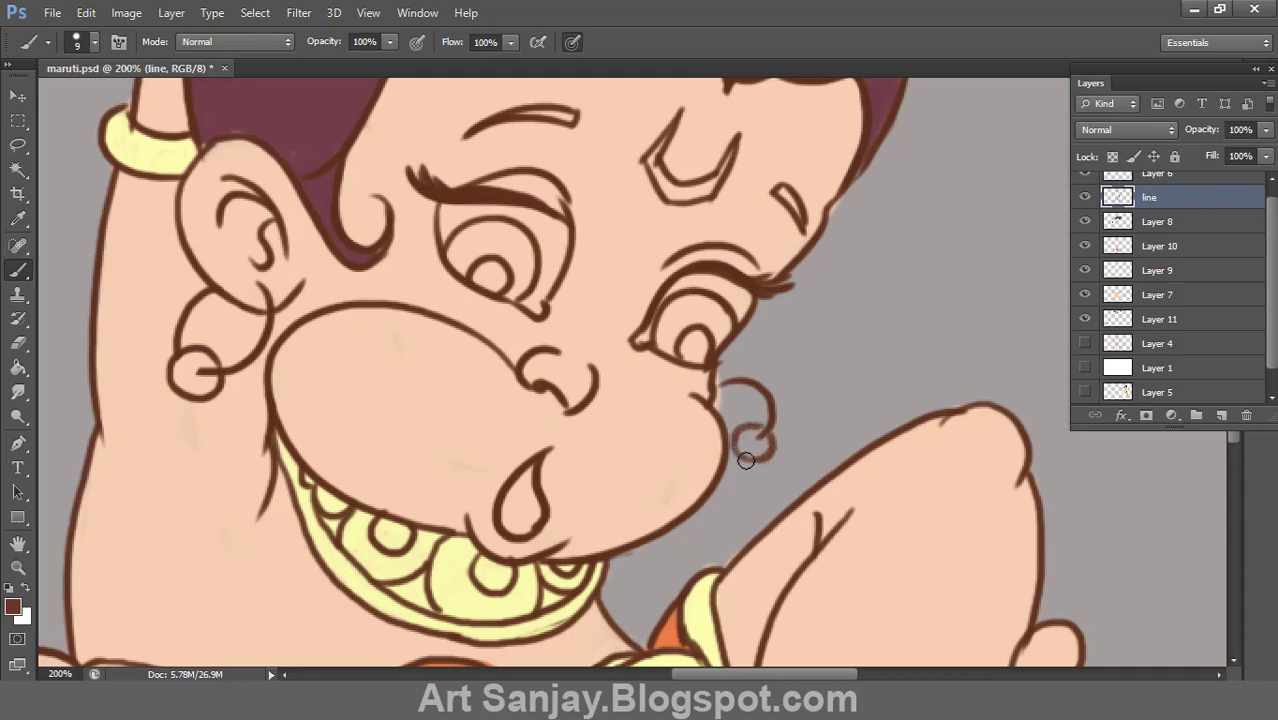
pyautogui.doubleClick(18, 543)
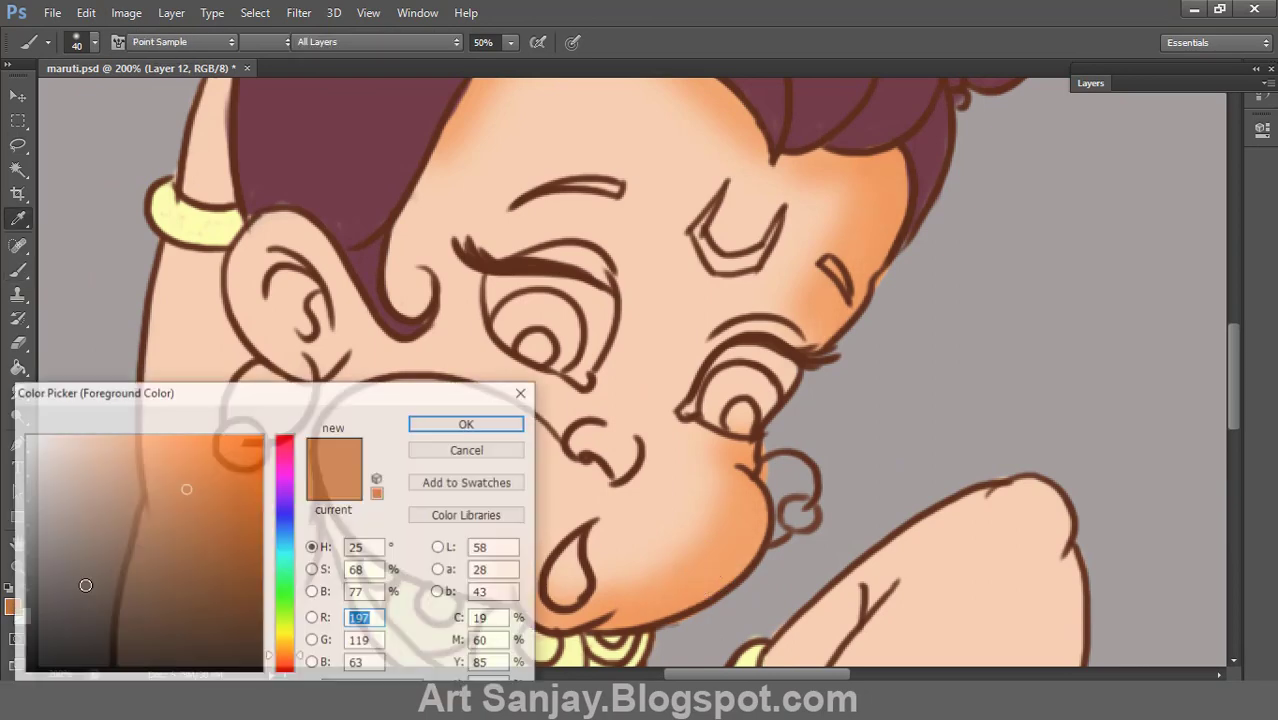
# Step: Shade the right wrist and left forearm and fist with orange
pyautogui.click(469, 424)
pyautogui.press('b')
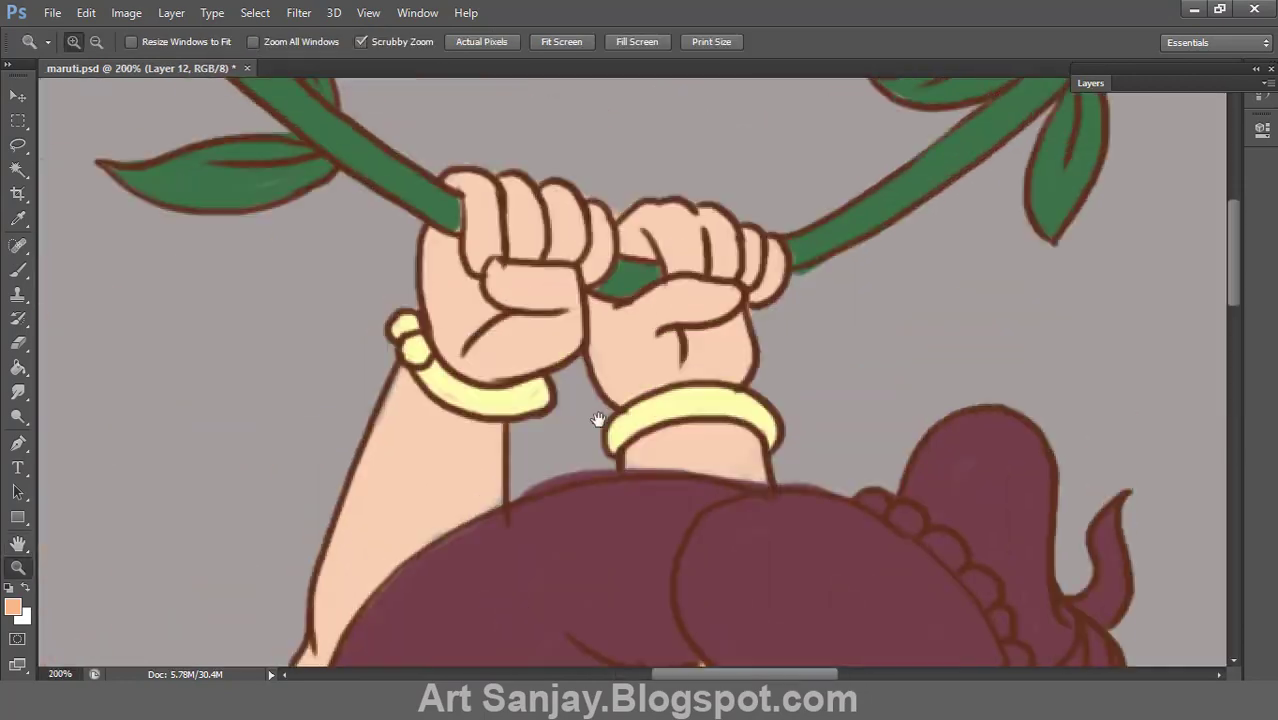
pyautogui.moveTo(736, 285)
pyautogui.mouseDown()
pyautogui.moveTo(707, 399)
pyautogui.moveTo(743, 535)
pyautogui.mouseUp()
pyautogui.moveTo(505, 440)
pyautogui.mouseDown()
pyautogui.moveTo(479, 499)
pyautogui.moveTo(530, 320)
pyautogui.moveTo(500, 260)
pyautogui.mouseUp()
# Step: Pick a lighter skin tone and highlight the fingers of both fists
pyautogui.click(13, 607)
pyautogui.click(96, 440)
pyautogui.press('Return')
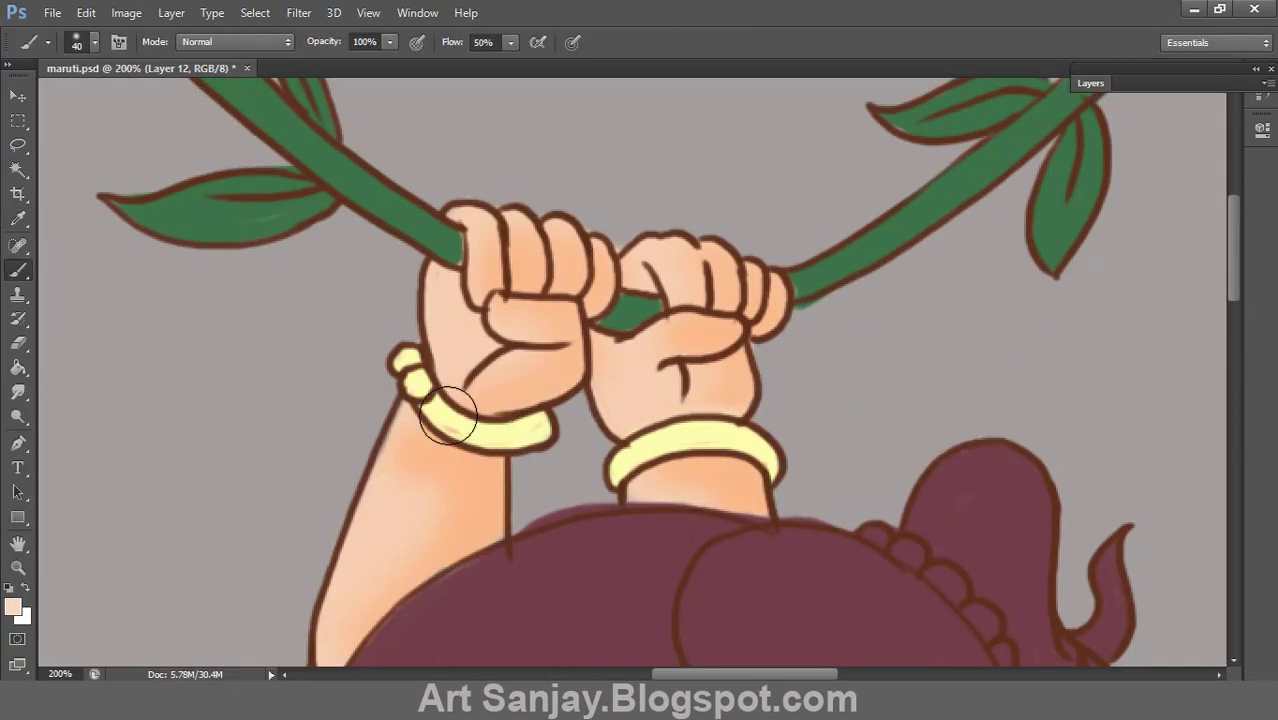
pyautogui.moveTo(688, 246); pyautogui.dragTo(725, 262)
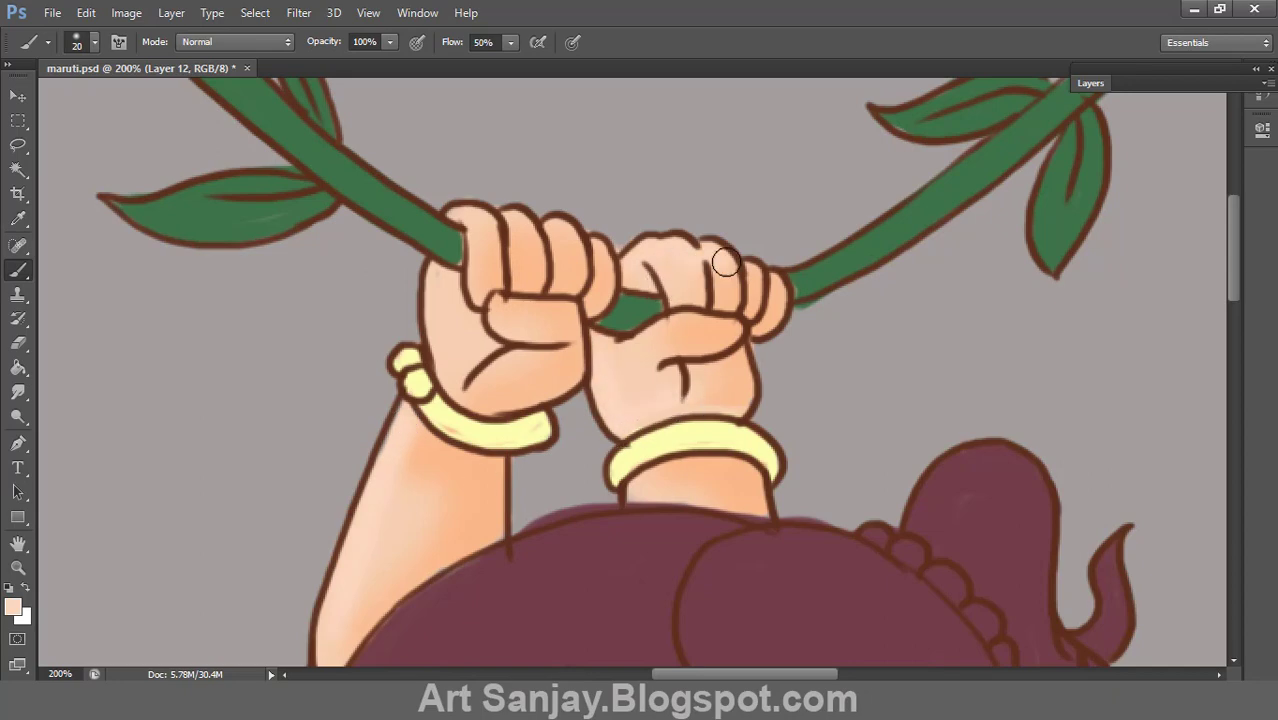
pyautogui.moveTo(525, 229); pyautogui.dragTo(512, 297)
pyautogui.scroll(-5, 600, 330)
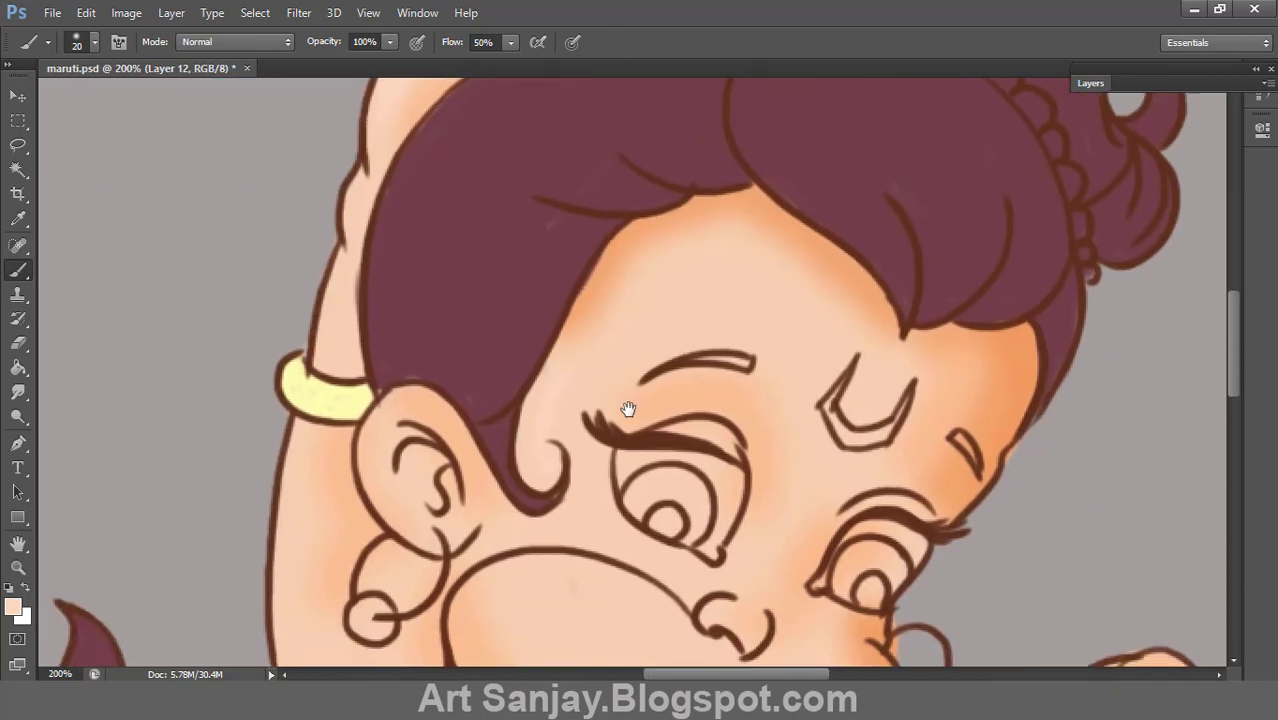
pyautogui.scroll(-3, 620, 400)
# Step: Raise the brush flow to 67% and continue highlighting, then fit the drawing on screen
pyautogui.moveTo(510, 42); pyautogui.dragTo(527, 64)
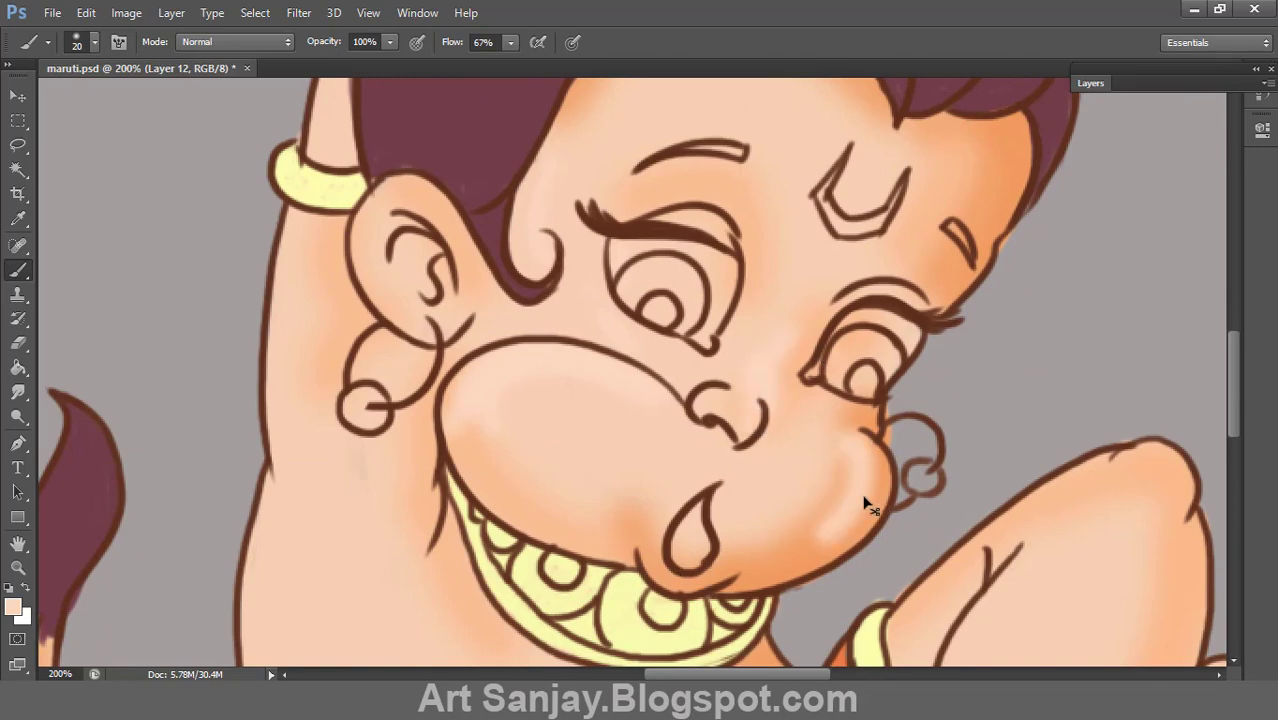
pyautogui.scroll(8, 424, 500)
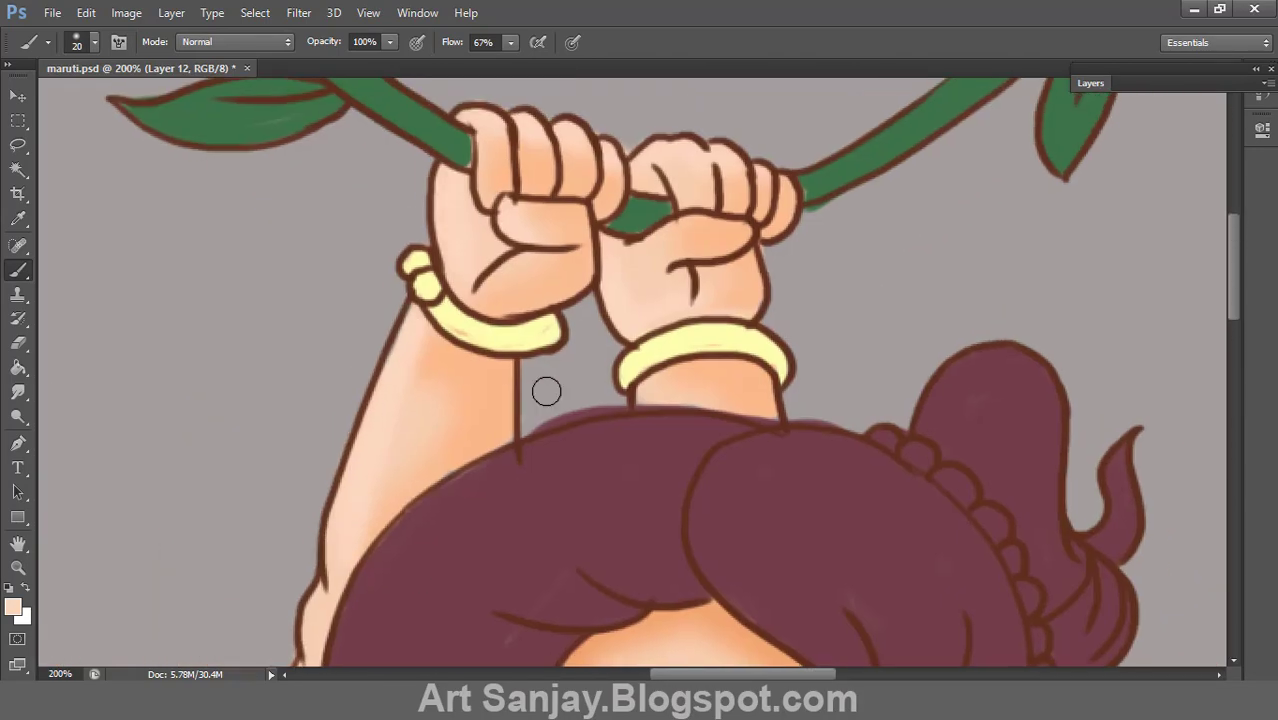
pyautogui.scroll(-5, 620, 470)
pyautogui.scroll(-10, 750, 569)
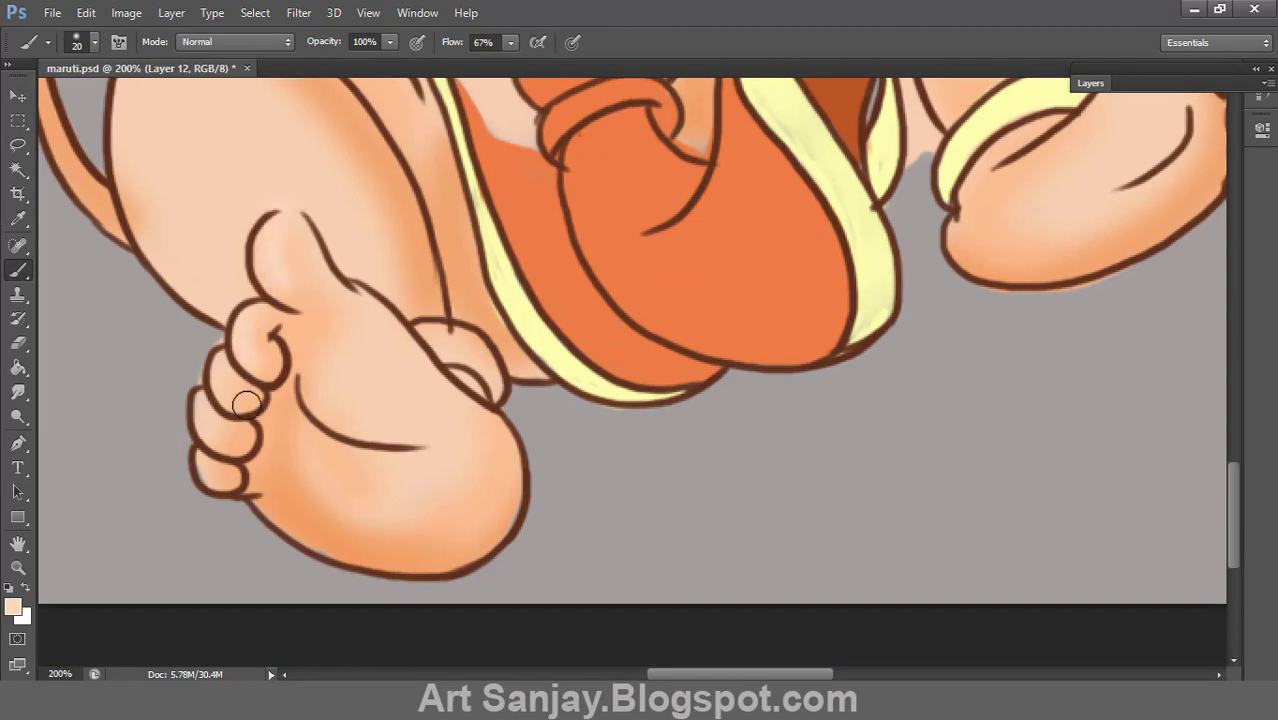
pyautogui.scroll(5, 520, 477)
pyautogui.scroll(5, 753, 263)
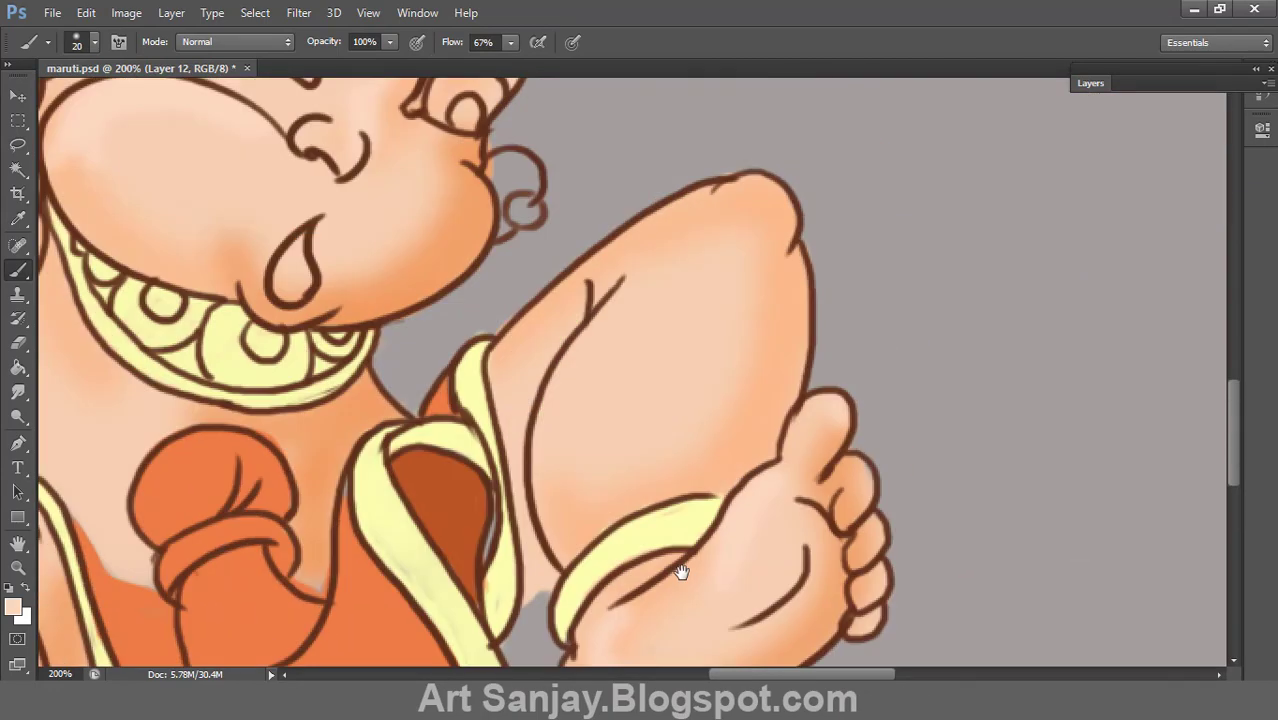
pyautogui.hscroll(-5, 540, 366)
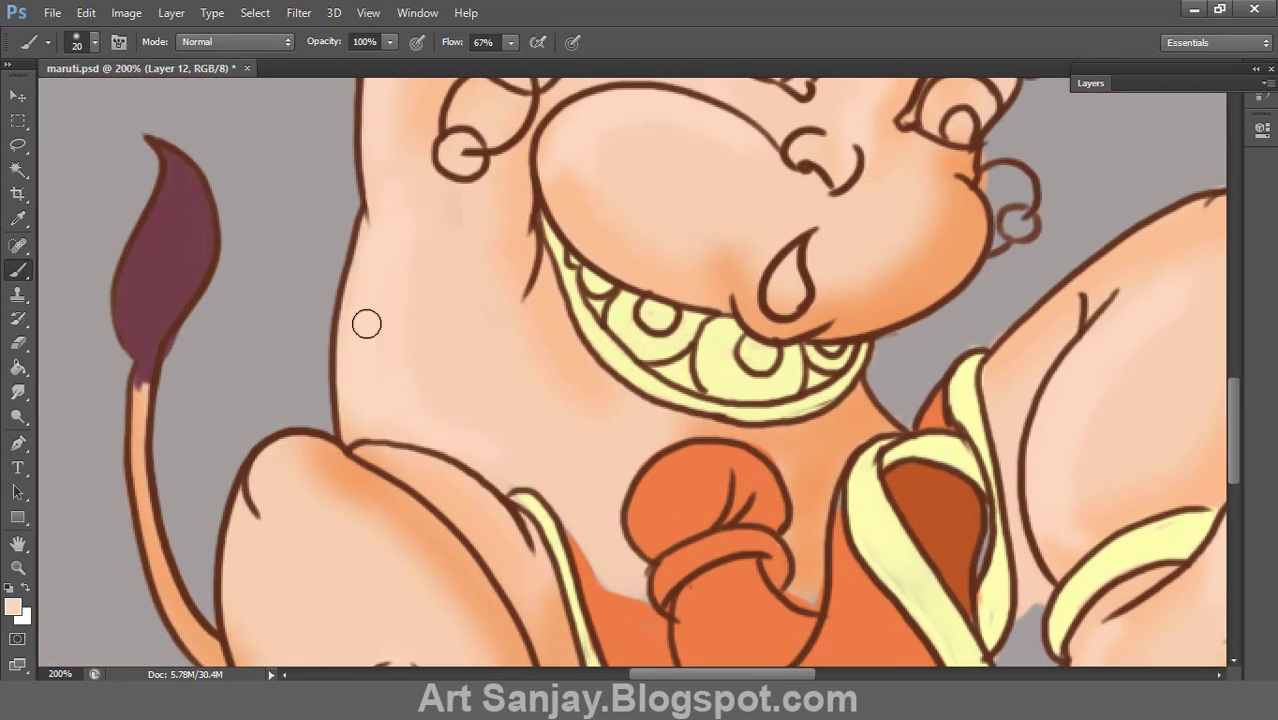
pyautogui.scroll(3, 358, 446)
pyautogui.scroll(3, 465, 402)
pyautogui.scroll(3, 719, 446)
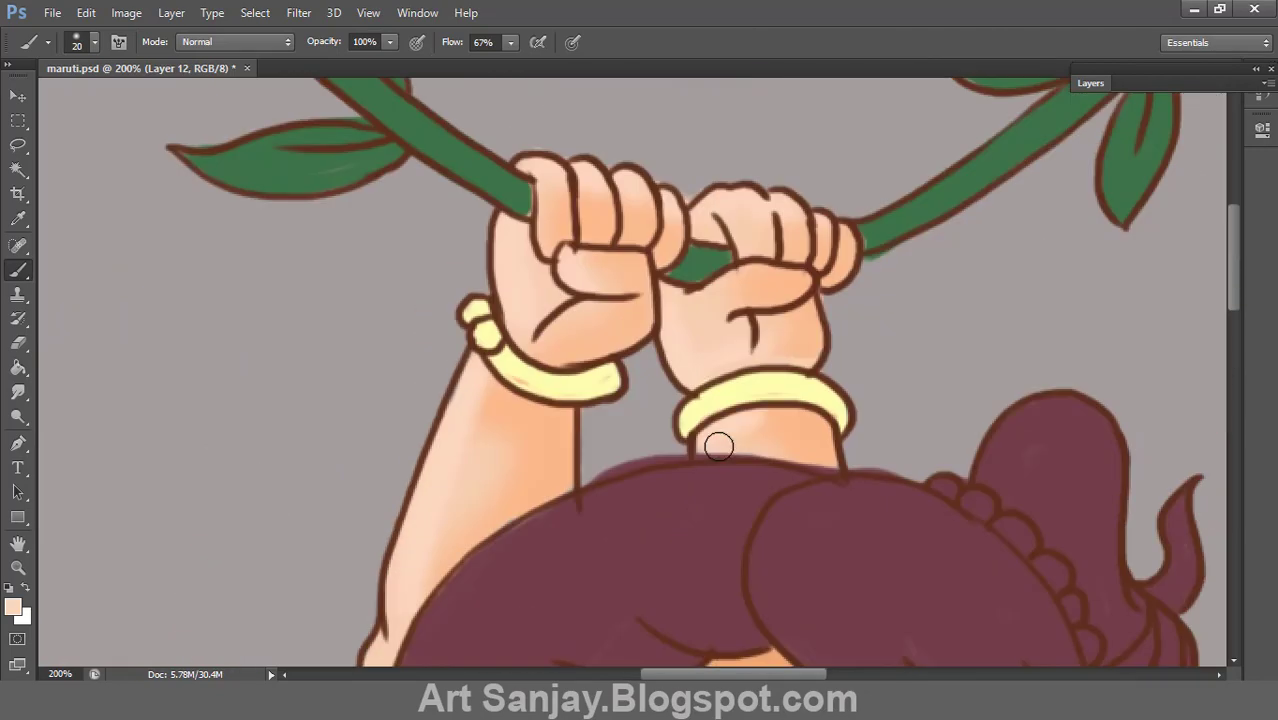
pyautogui.doubleClick(20, 546)
# Step: Zoom to the face, switch to the Mixer Brush Tool and blend the left thigh shading
pyautogui.press('z')
pyautogui.click(662, 469)
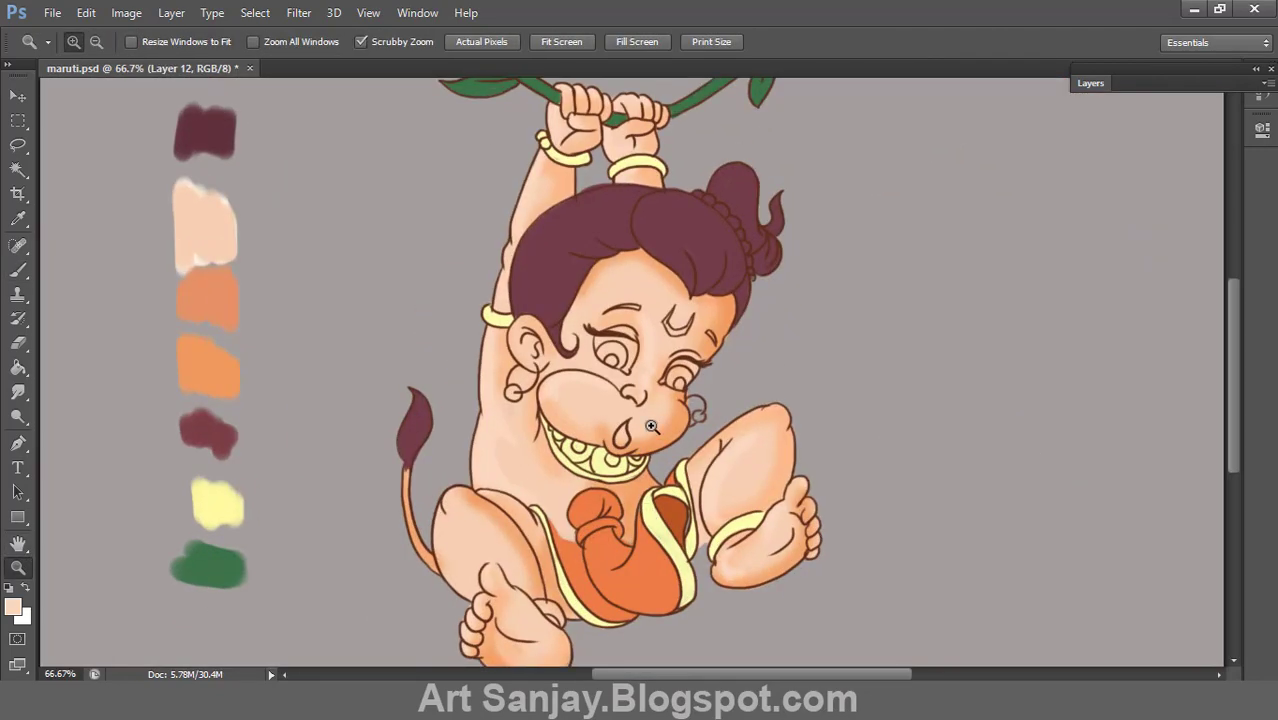
pyautogui.rightClick(18, 270)
pyautogui.click(100, 325)
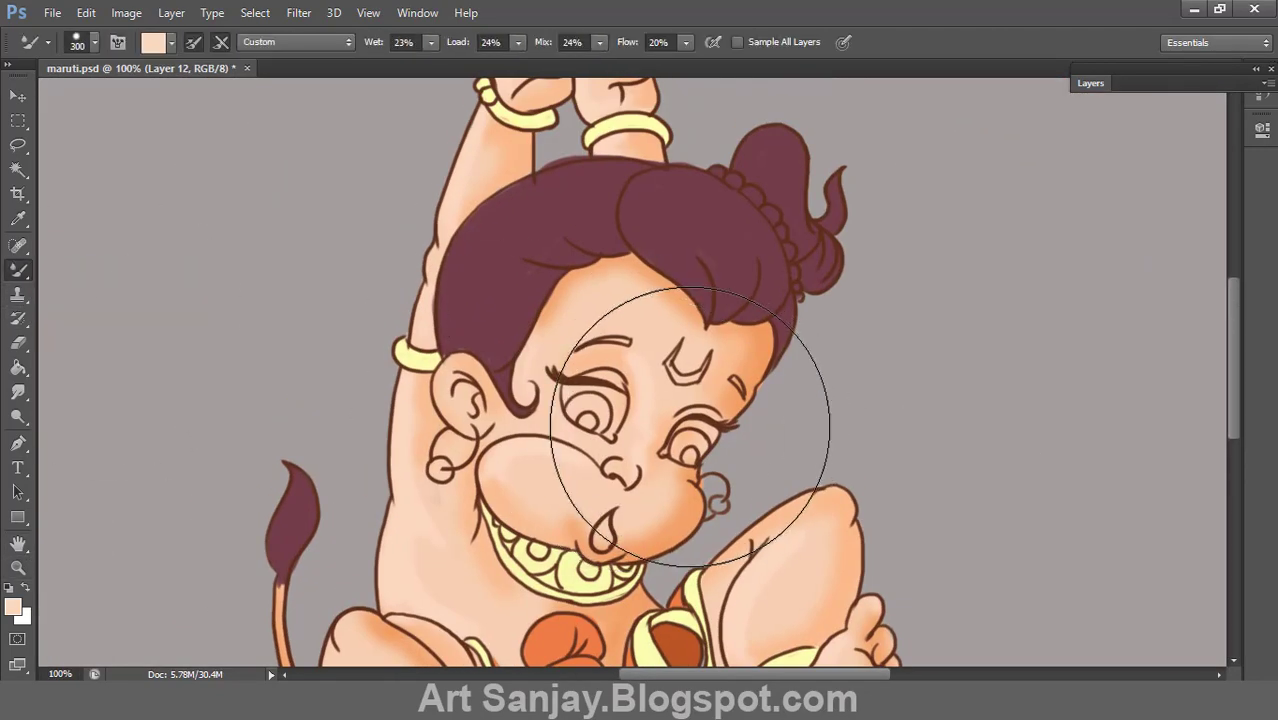
pyautogui.scroll(-5, 797, 322)
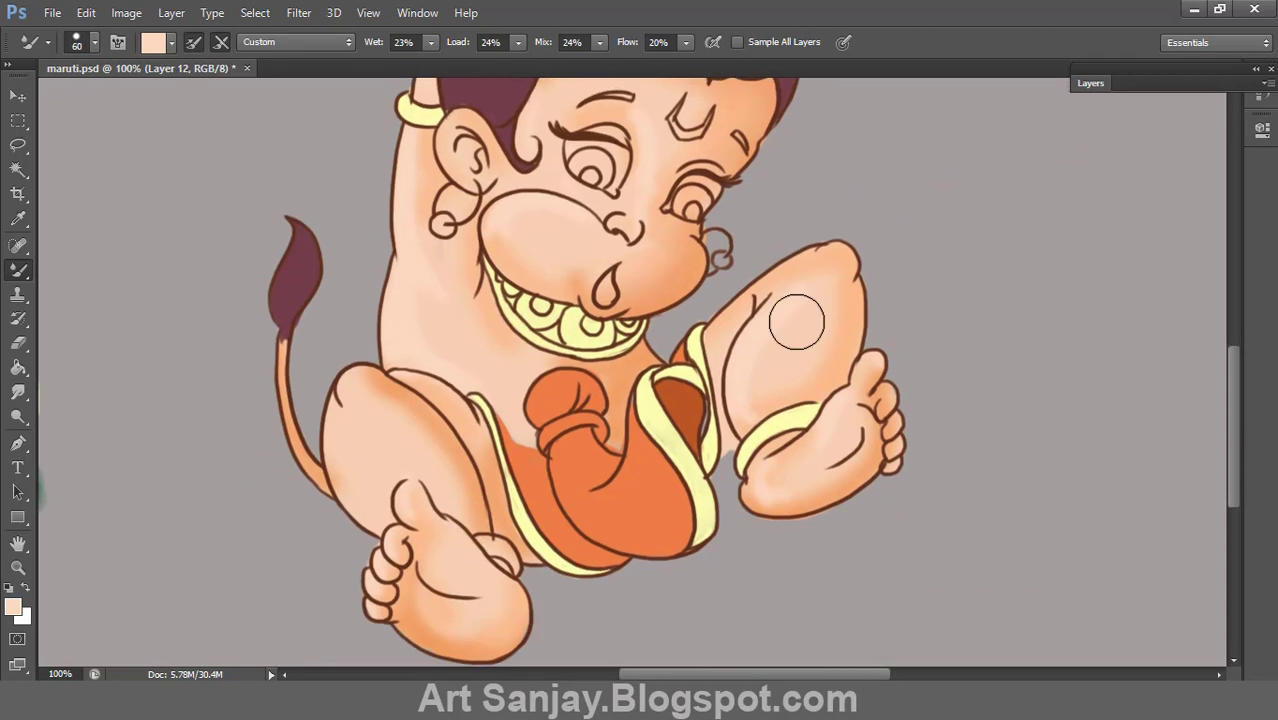
pyautogui.moveTo(375, 404); pyautogui.dragTo(395, 440)
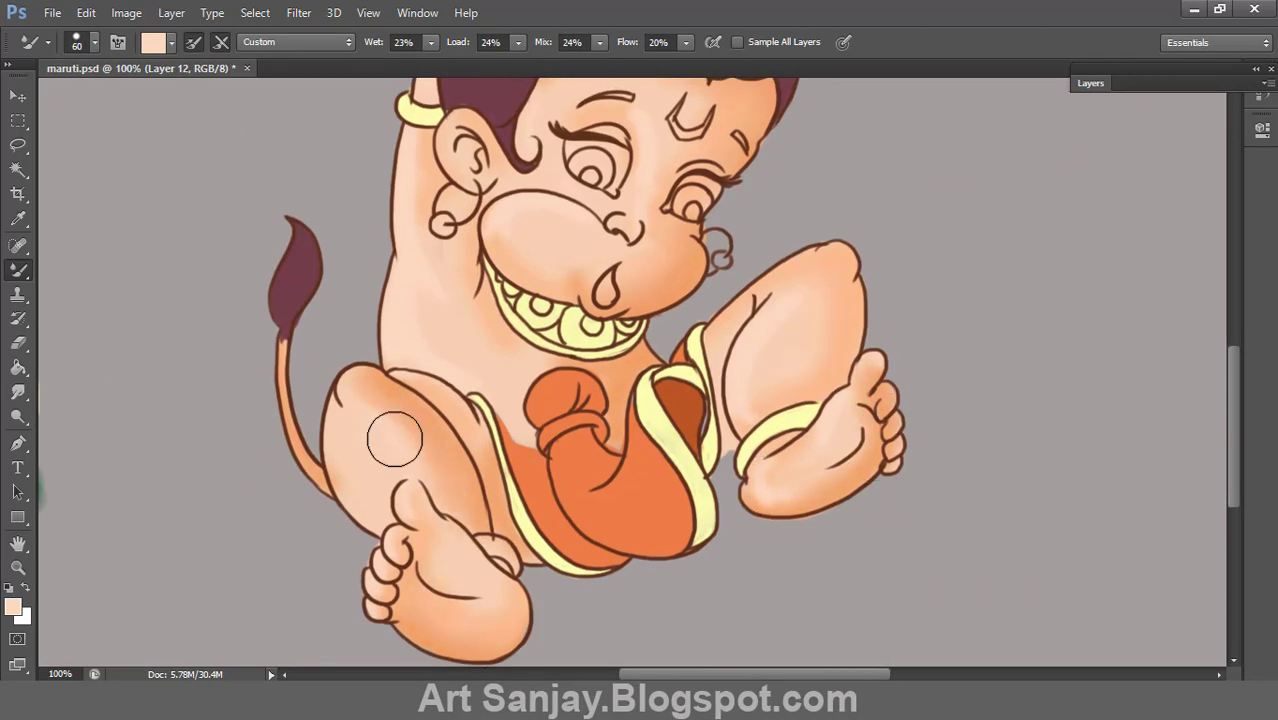
# Step: Show Brush Settings (F5) and blend around the head, raised arms, tail and knee
pyautogui.moveTo(490, 280); pyautogui.dragTo(548, 575)
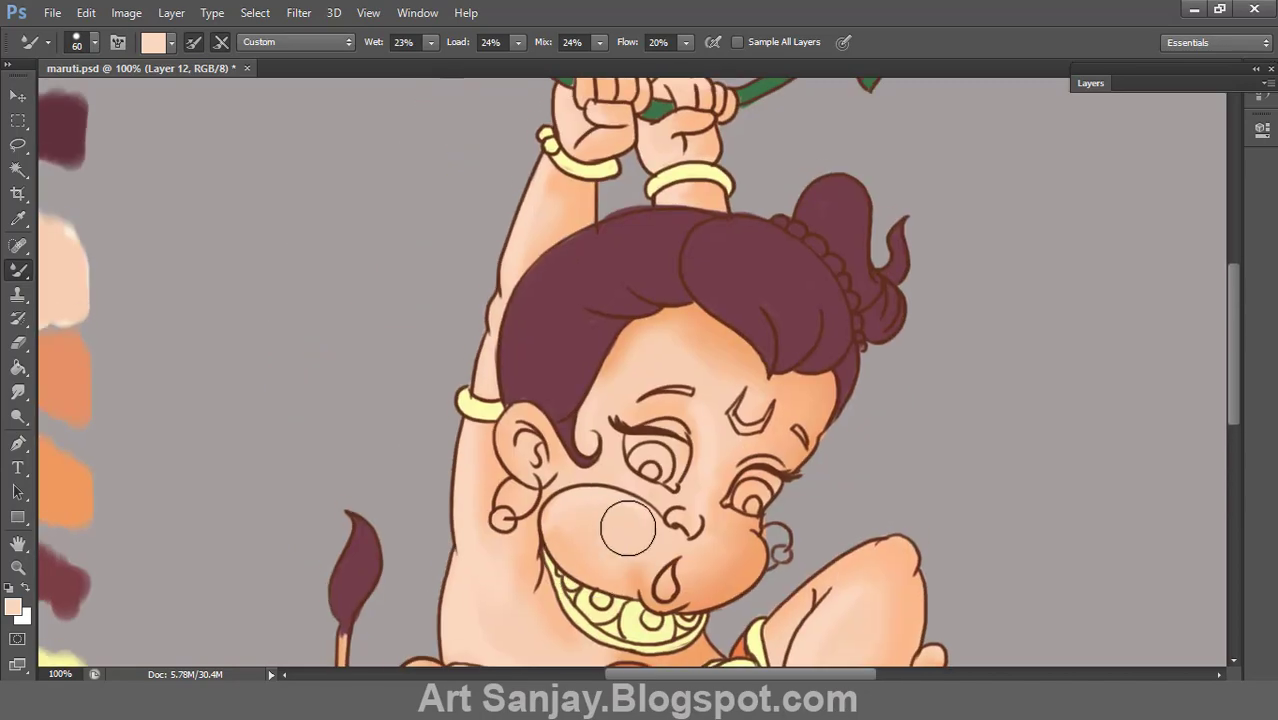
pyautogui.press('F5')
pyautogui.press('F5')
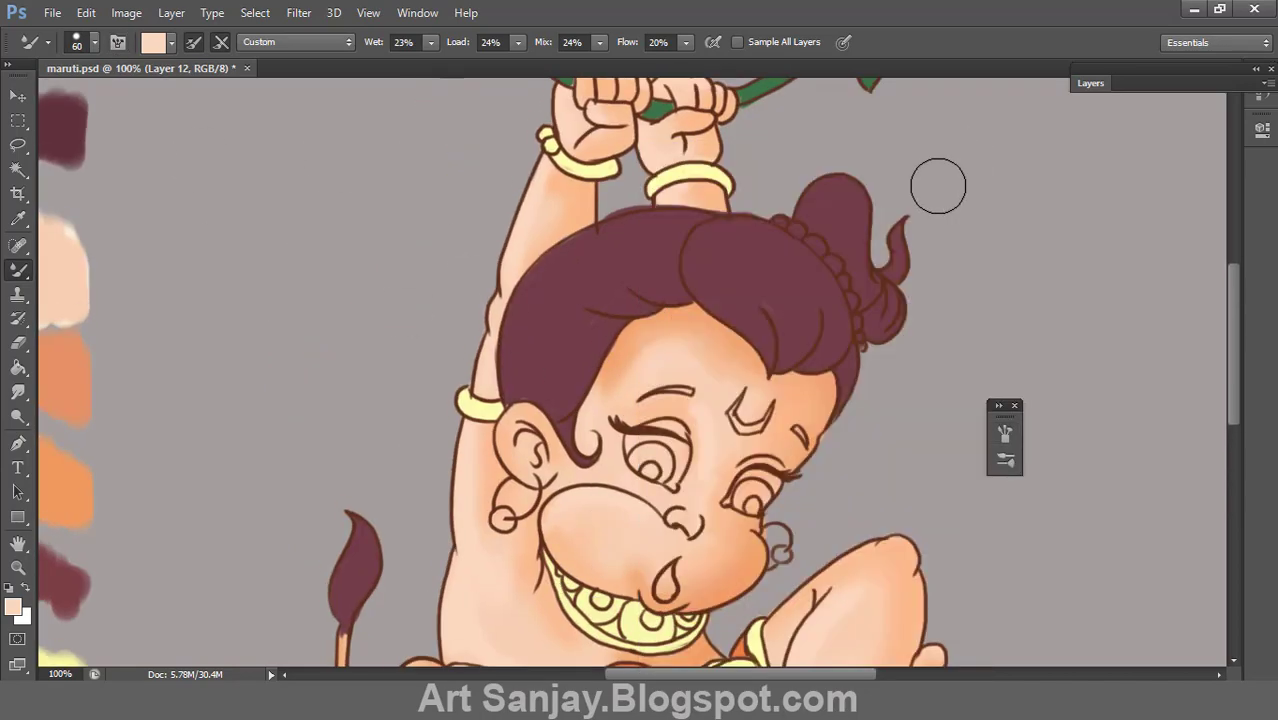
pyautogui.scroll(-5, 797, 425)
pyautogui.scroll(-2, 793, 406)
pyautogui.scroll(5, 650, 405)
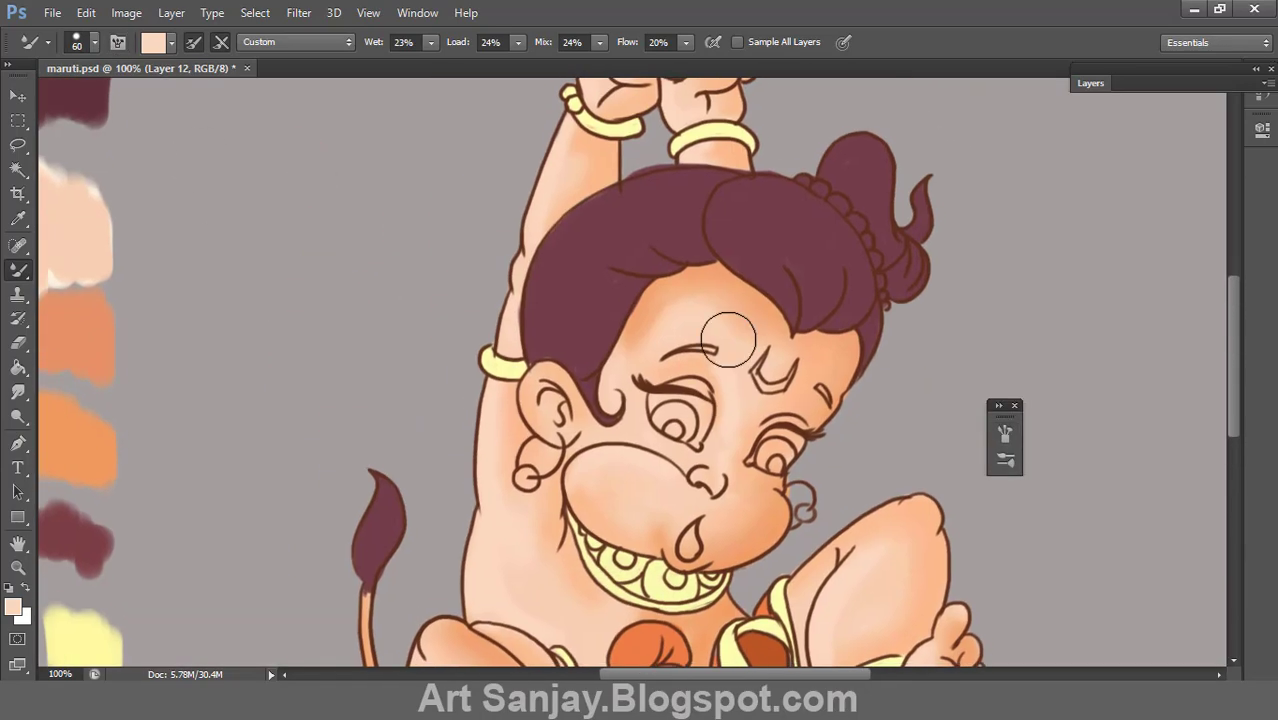
pyautogui.scroll(4, 513, 400)
pyautogui.scroll(-4, 540, 377)
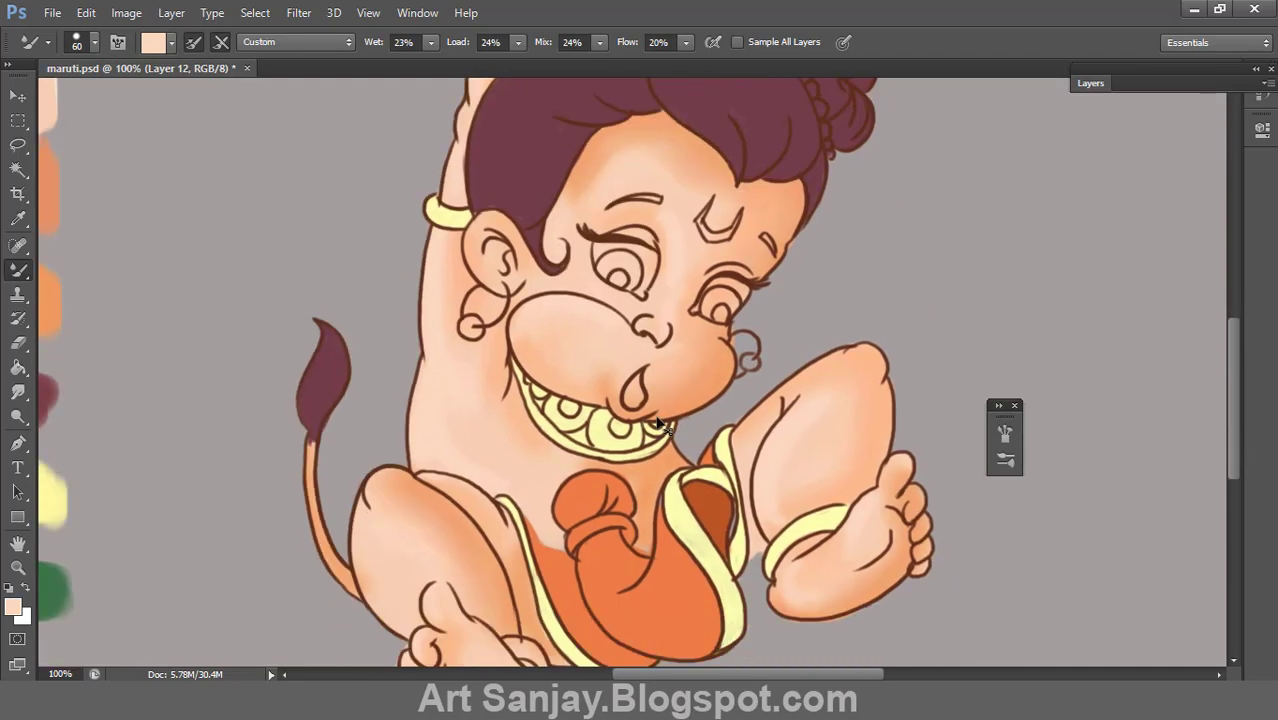
pyautogui.moveTo(425, 500); pyautogui.dragTo(480, 500)
# Step: Return to the Brush, fit the drawing and open Image > Adjustments > Brightness/Contrast
pyautogui.press('b')
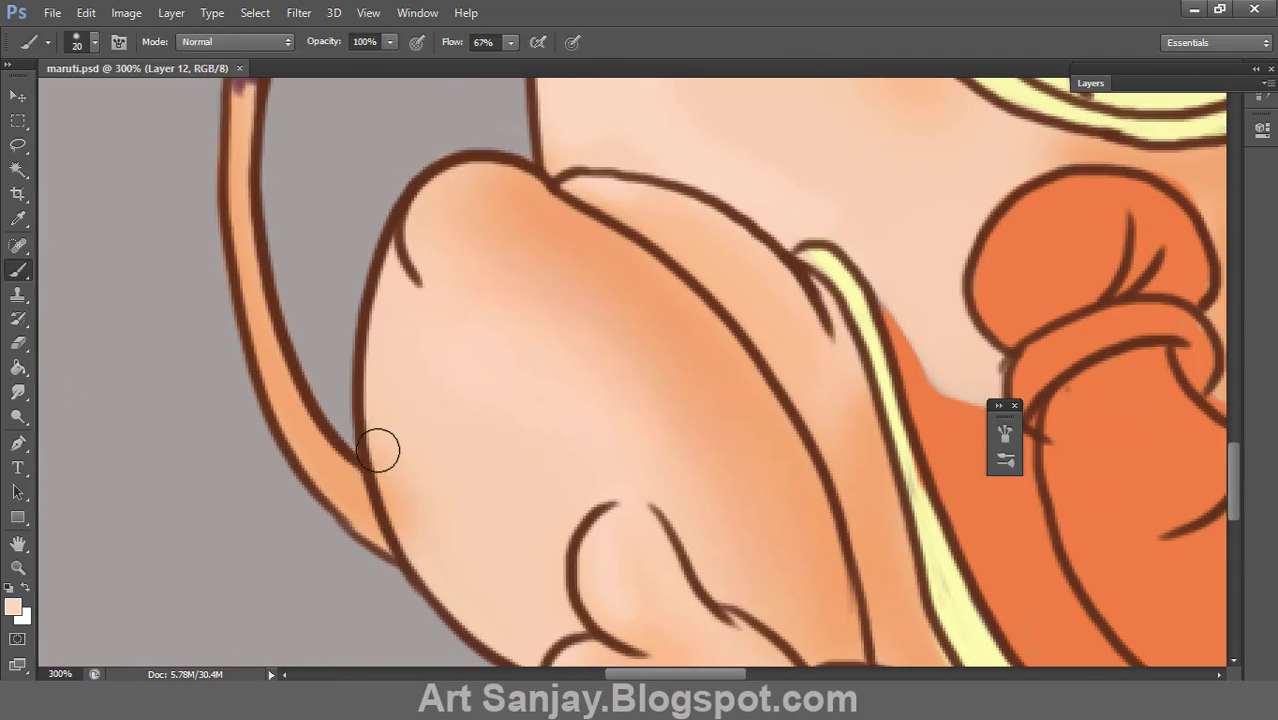
pyautogui.scroll(-3, 334, 271)
pyautogui.scroll(3, 334, 271)
pyautogui.press('h')
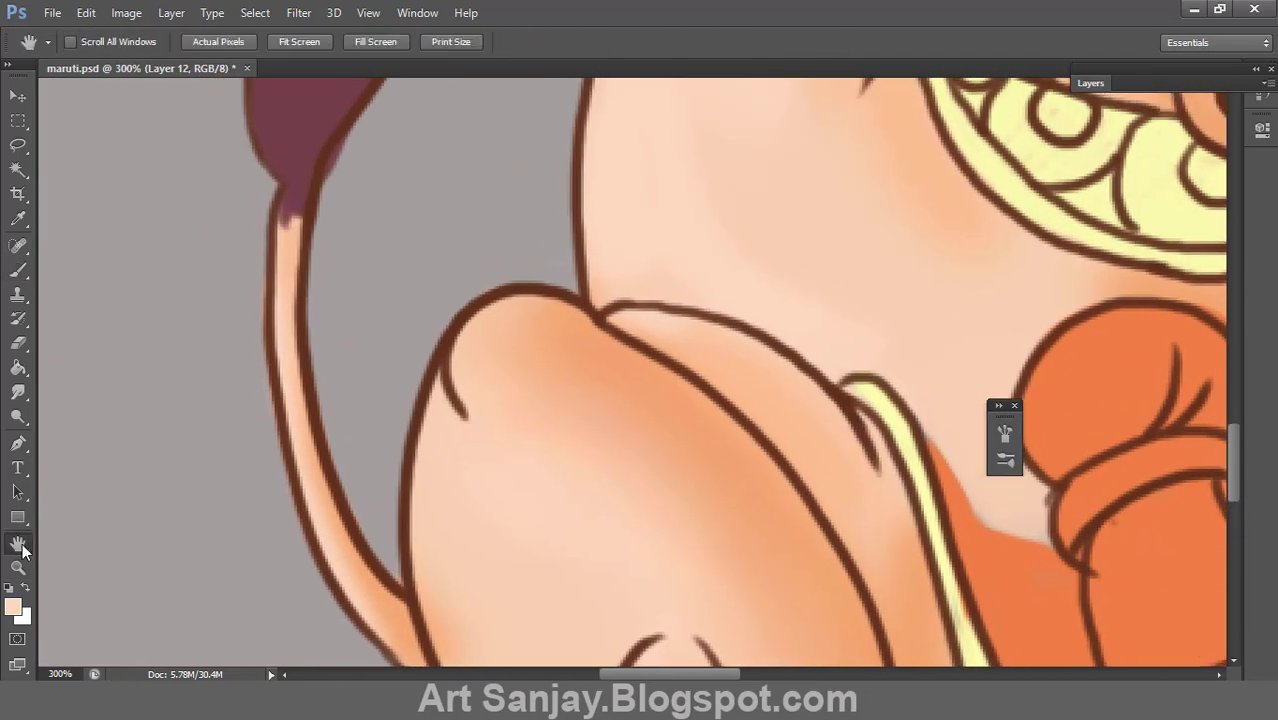
pyautogui.hotkey('ctrl', '0')
pyautogui.click(126, 12)
pyautogui.click(397, 66)
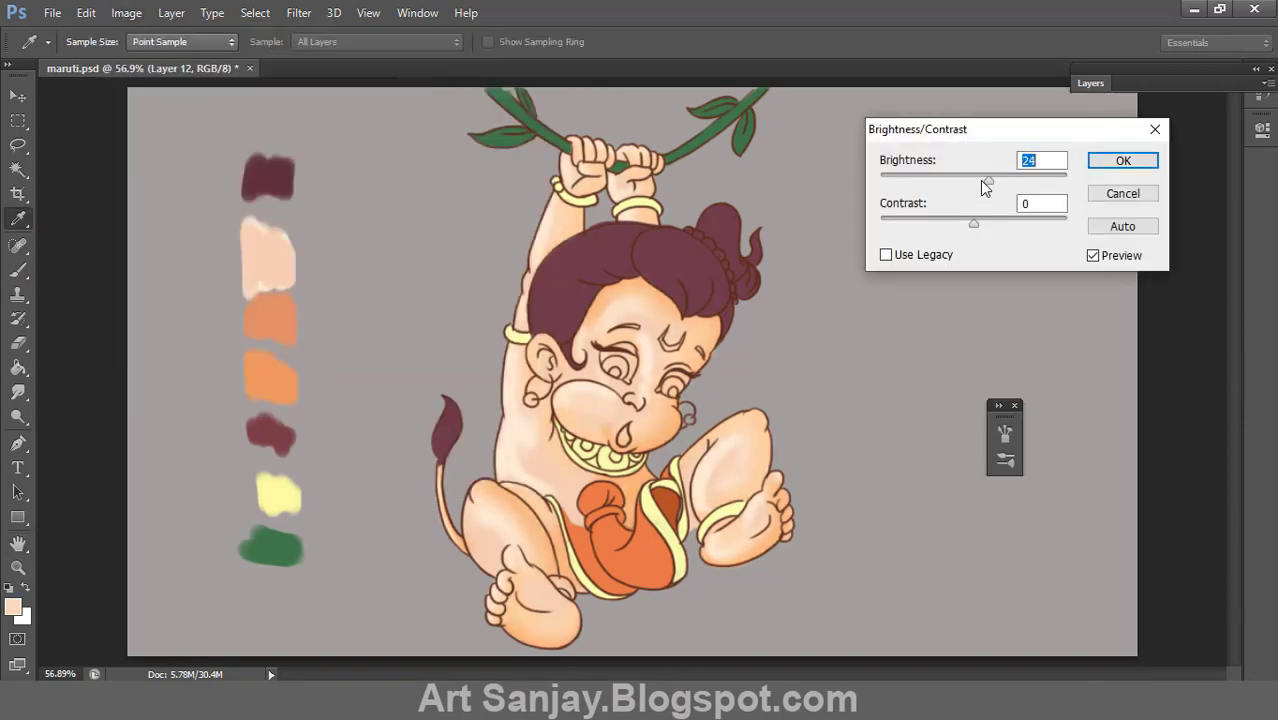
# Step: Apply the Brightness/Contrast brightness increase and view the artwork at 100%
pyautogui.moveTo(973, 180); pyautogui.dragTo(960, 180)
pyautogui.click(1123, 160)
pyautogui.press('z')
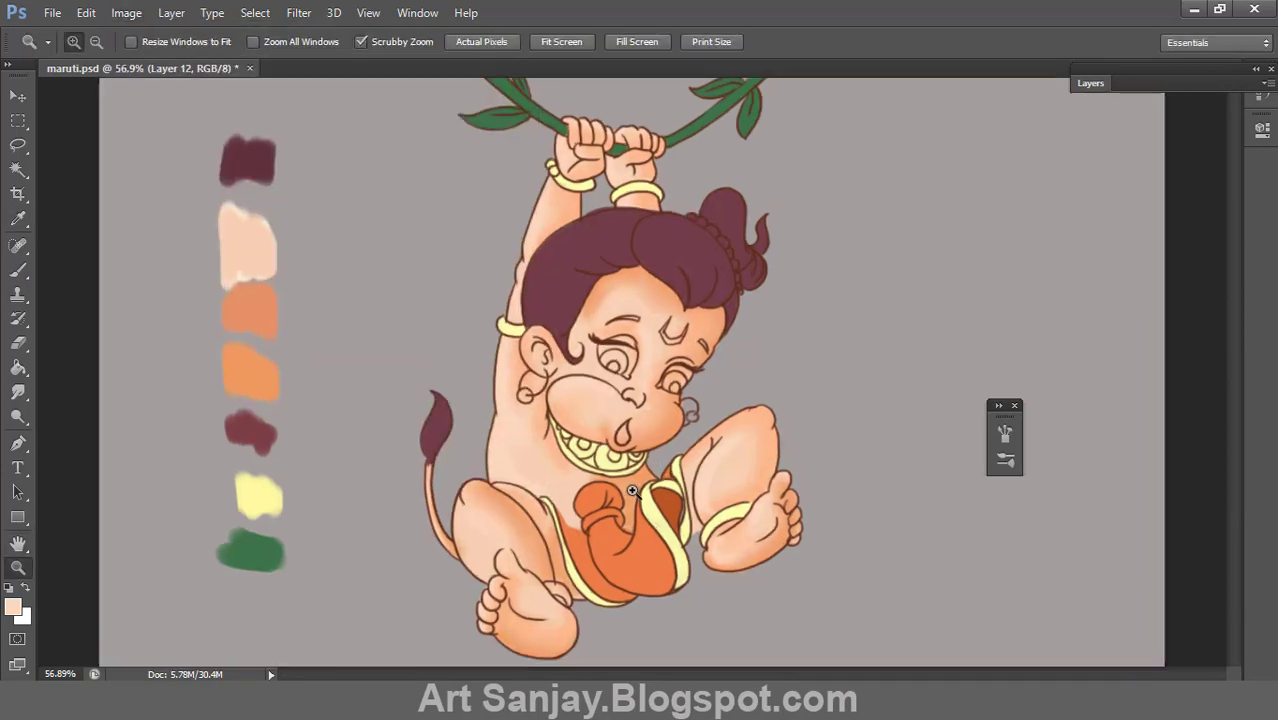
pyautogui.rightClick(610, 314)
pyautogui.click(640, 322)
pyautogui.hotkey('ctrl', '1')
# Step: Show the Layers panel, raise the layer fill and add two new empty layers
pyautogui.press('F7')
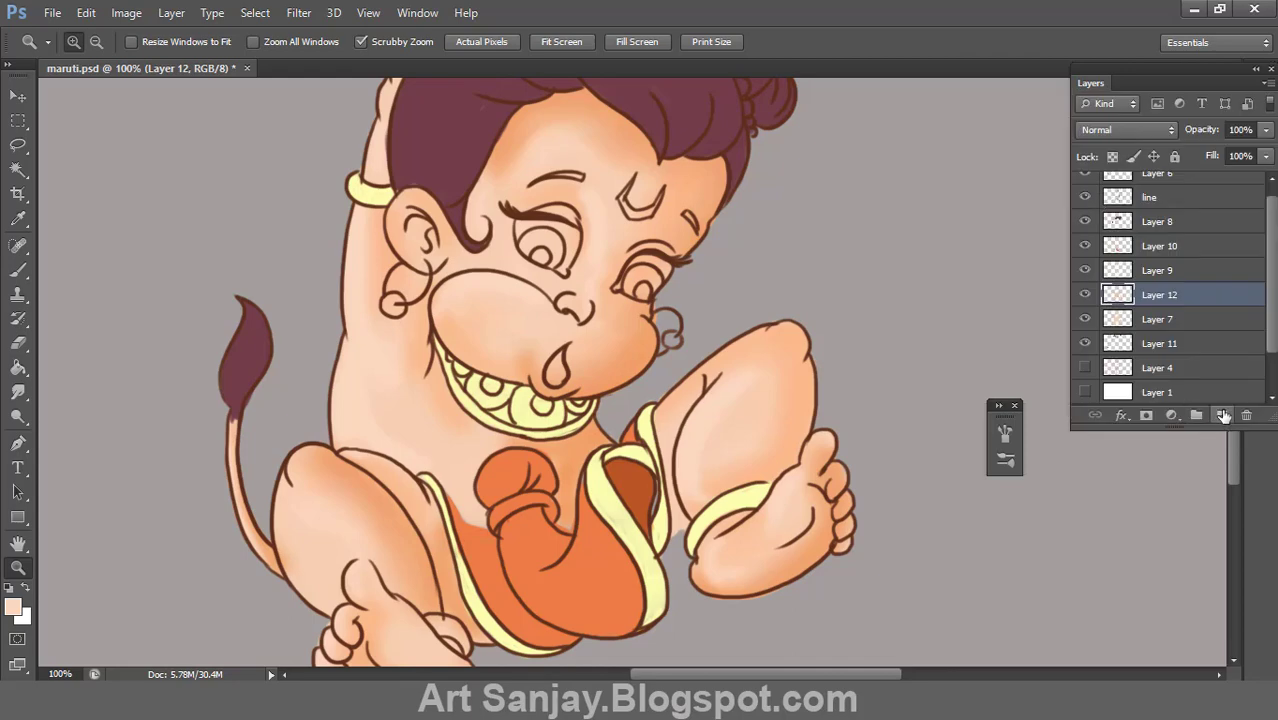
pyautogui.moveTo(1239, 178); pyautogui.dragTo(1244, 178)
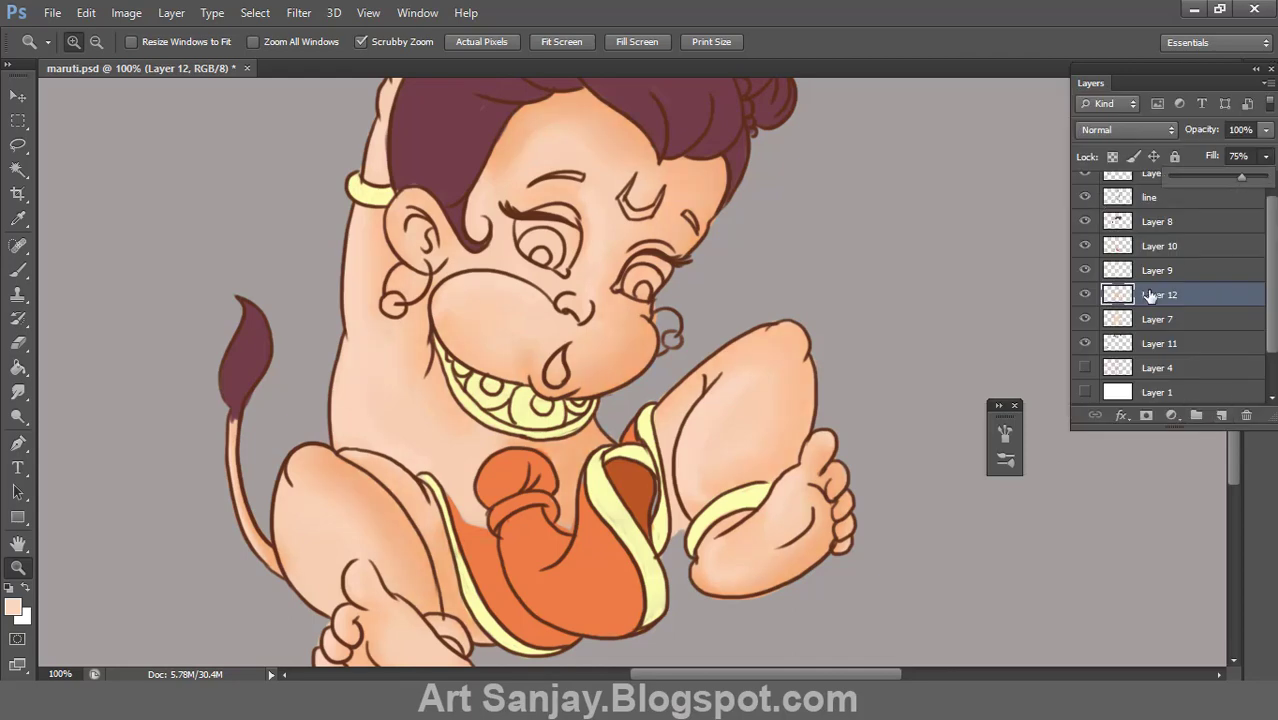
pyautogui.click(1222, 415)
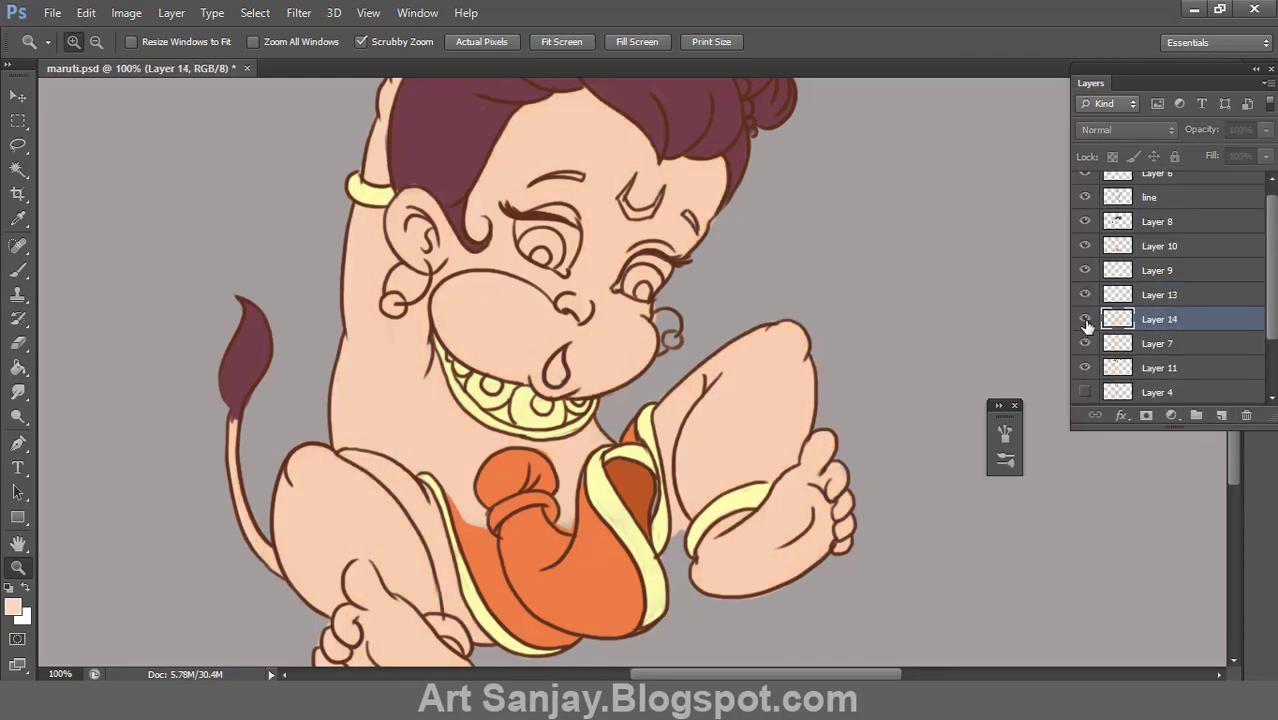
pyautogui.moveTo(747, 279)
pyautogui.mouseDown()
pyautogui.moveTo(763, 315)
pyautogui.moveTo(826, 350)
pyautogui.mouseUp()
# Step: Set the foreground to pink and paint blush on both cheeks, adding a highlights layer
pyautogui.press('i')
pyautogui.click(13, 607)
pyautogui.click(292, 458)
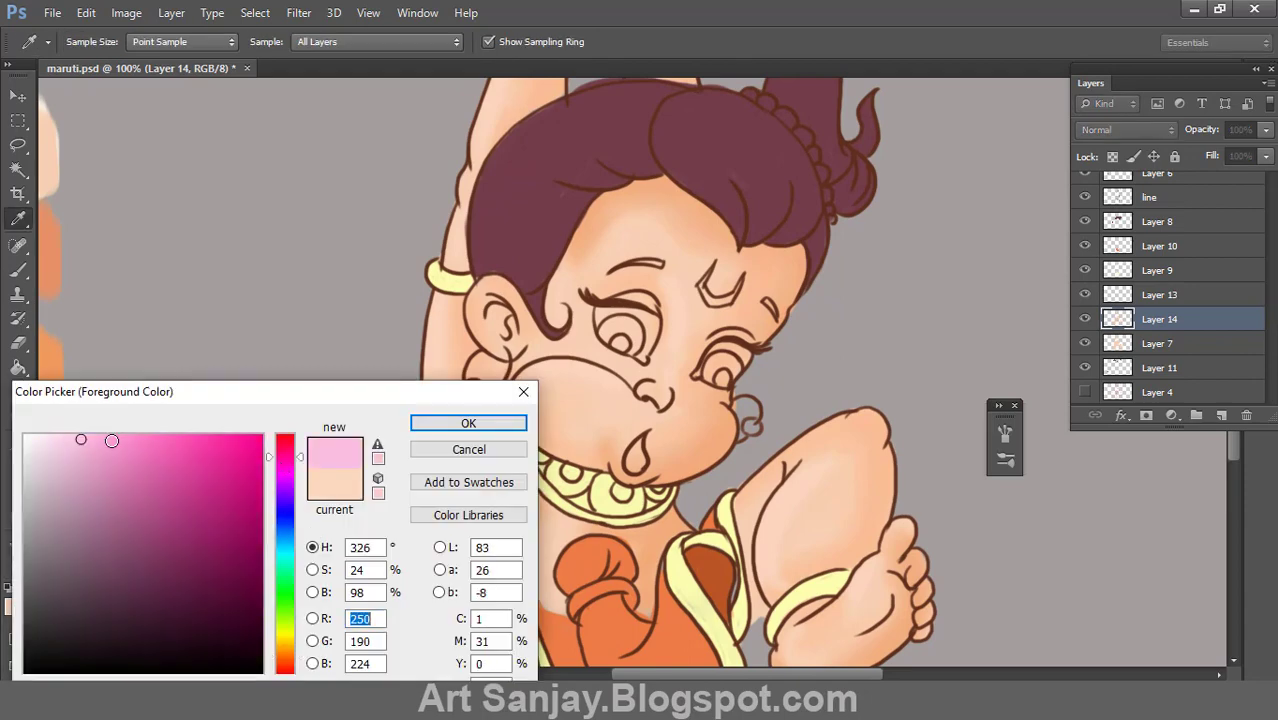
pyautogui.click(468, 423)
pyautogui.press('b')
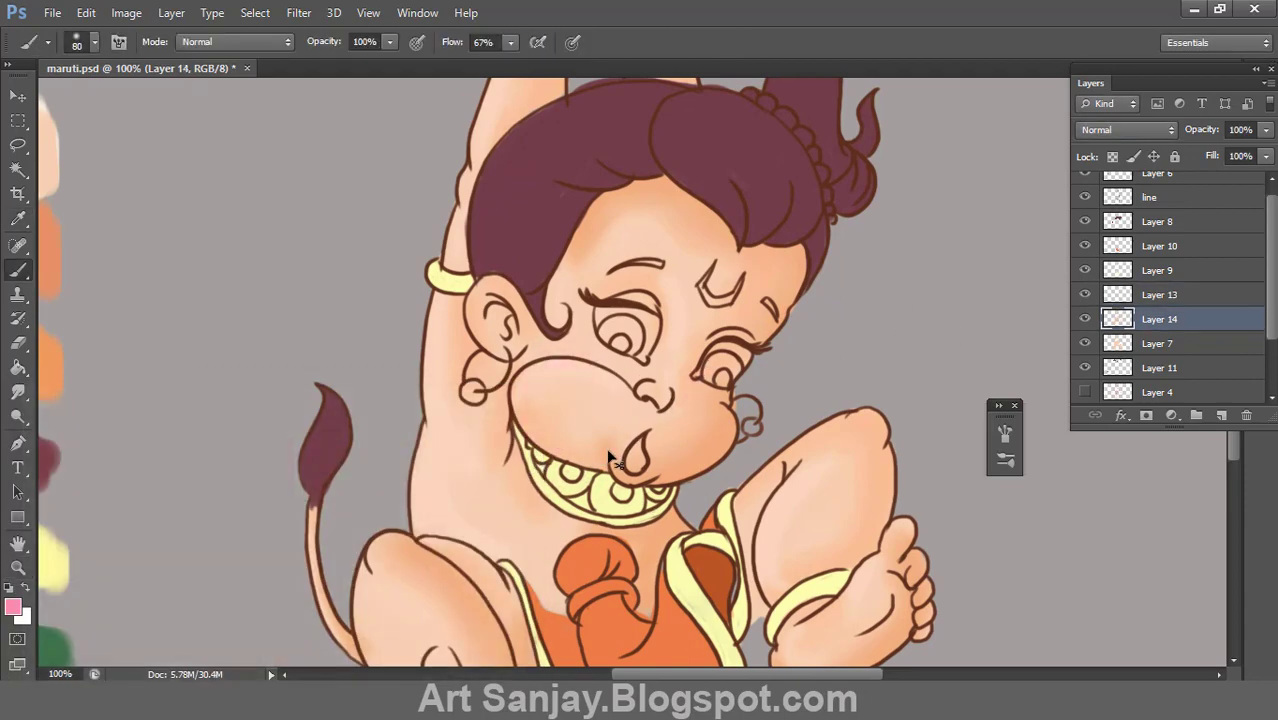
pyautogui.moveTo(606, 378); pyautogui.dragTo(700, 415)
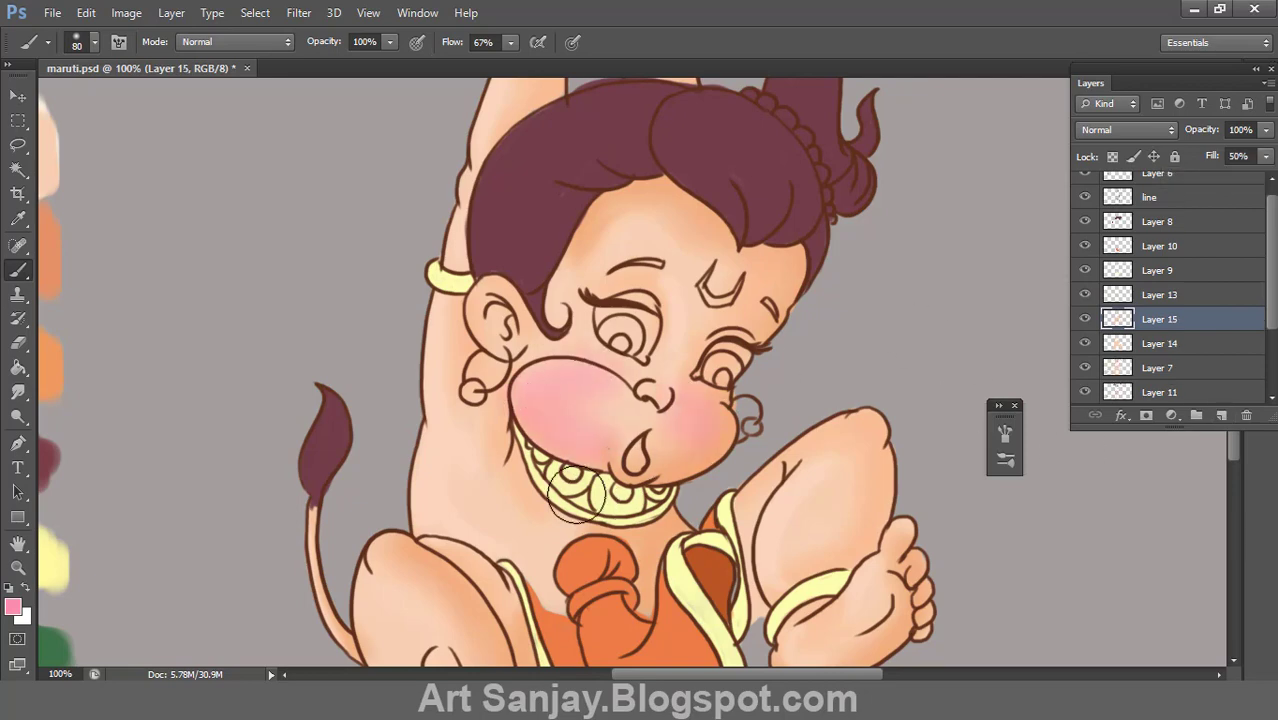
pyautogui.keyDown('ctrl'); pyautogui.click(1221, 415); pyautogui.keyUp('ctrl')
pyautogui.doubleClick(1089, 85)
# Step: Set the foreground colour to white and the brush size to 20
pyautogui.doubleClick(18, 543)
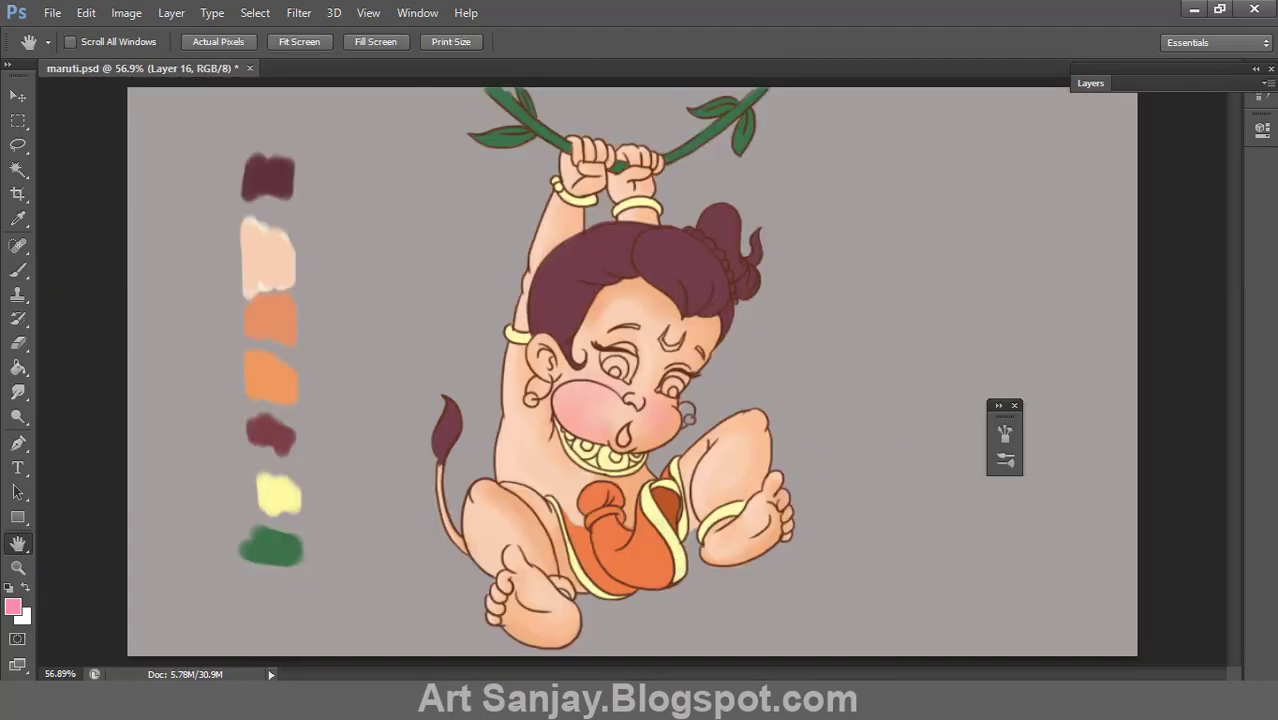
pyautogui.click(13, 606)
pyautogui.click(456, 420)
pyautogui.doubleClick(18, 567)
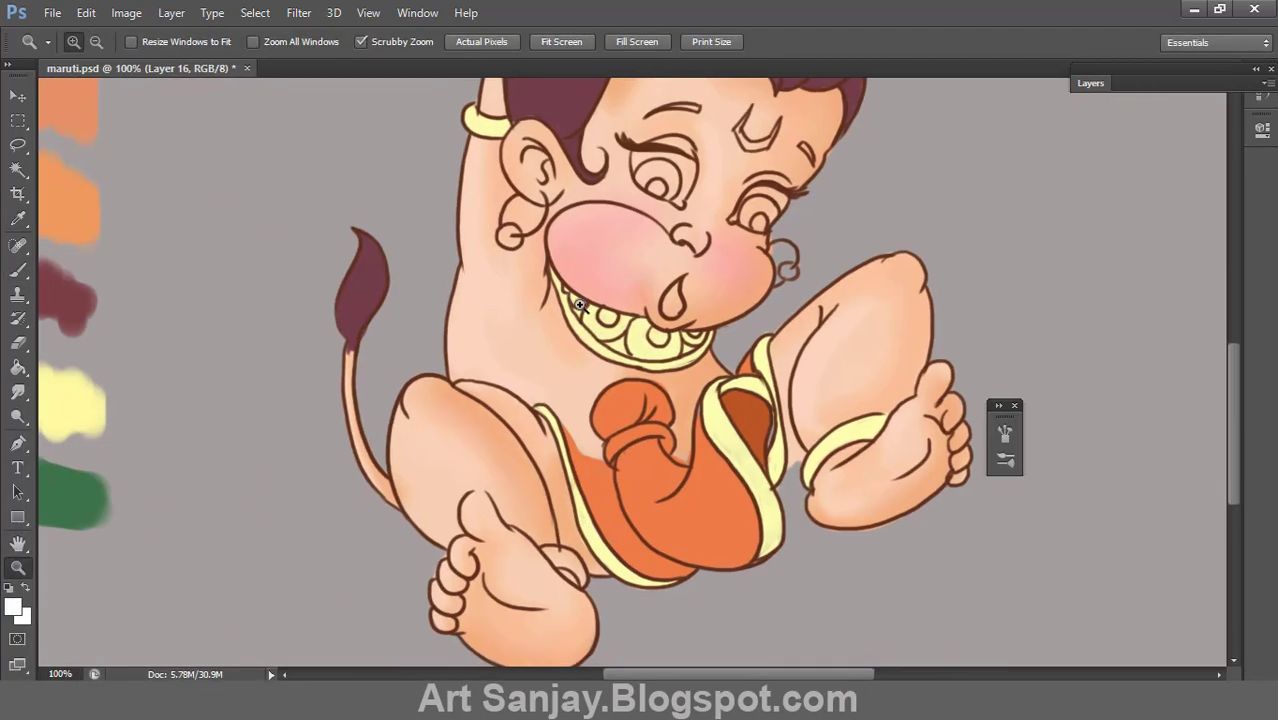
pyautogui.press('b')
pyautogui.moveTo(474, 270); pyautogui.dragTo(456, 366)
# Step: Undo the first white stroke, lower brush opacity to 57% and paint soft highlights
pyautogui.hotkey('ctrl', 'z')
pyautogui.click(94, 42)
pyautogui.doubleClick(189, 185)
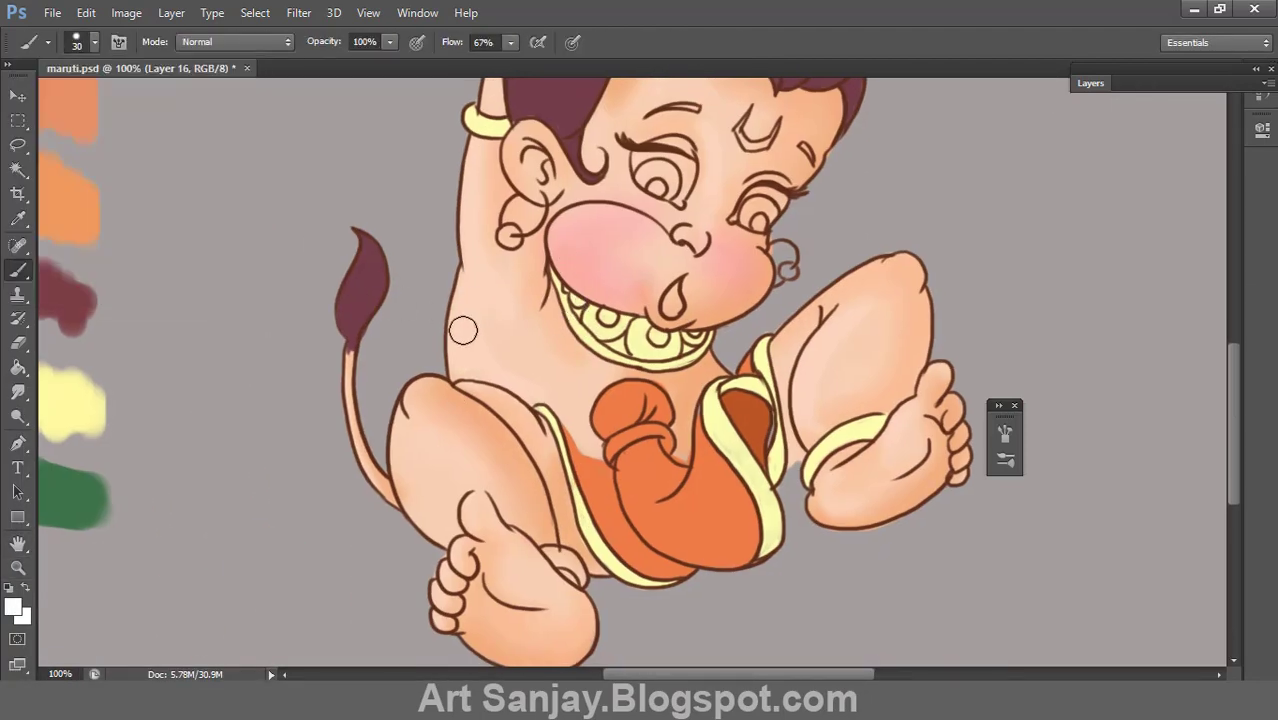
pyautogui.moveTo(470, 266); pyautogui.dragTo(458, 360)
pyautogui.hotkey('ctrl', 'z')
pyautogui.moveTo(389, 42); pyautogui.dragTo(350, 56)
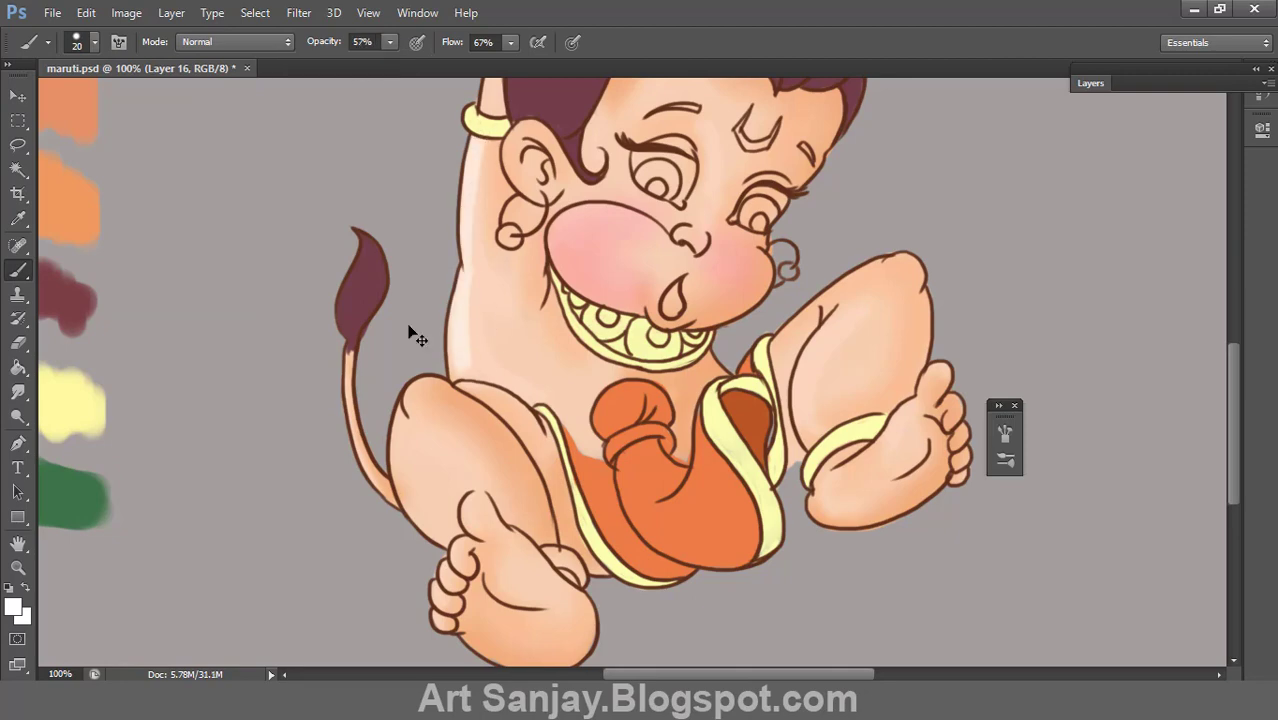
pyautogui.scroll(5, 410, 283)
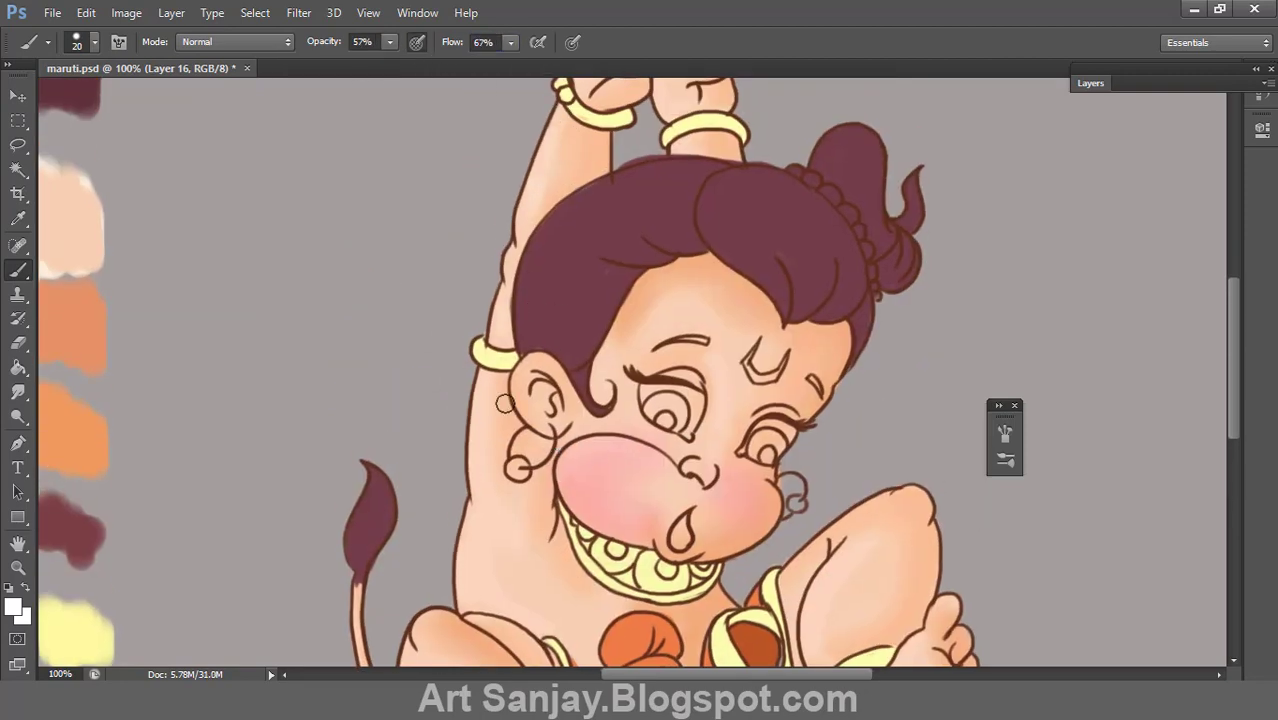
pyautogui.scroll(-5, 505, 403)
pyautogui.scroll(-5, 464, 318)
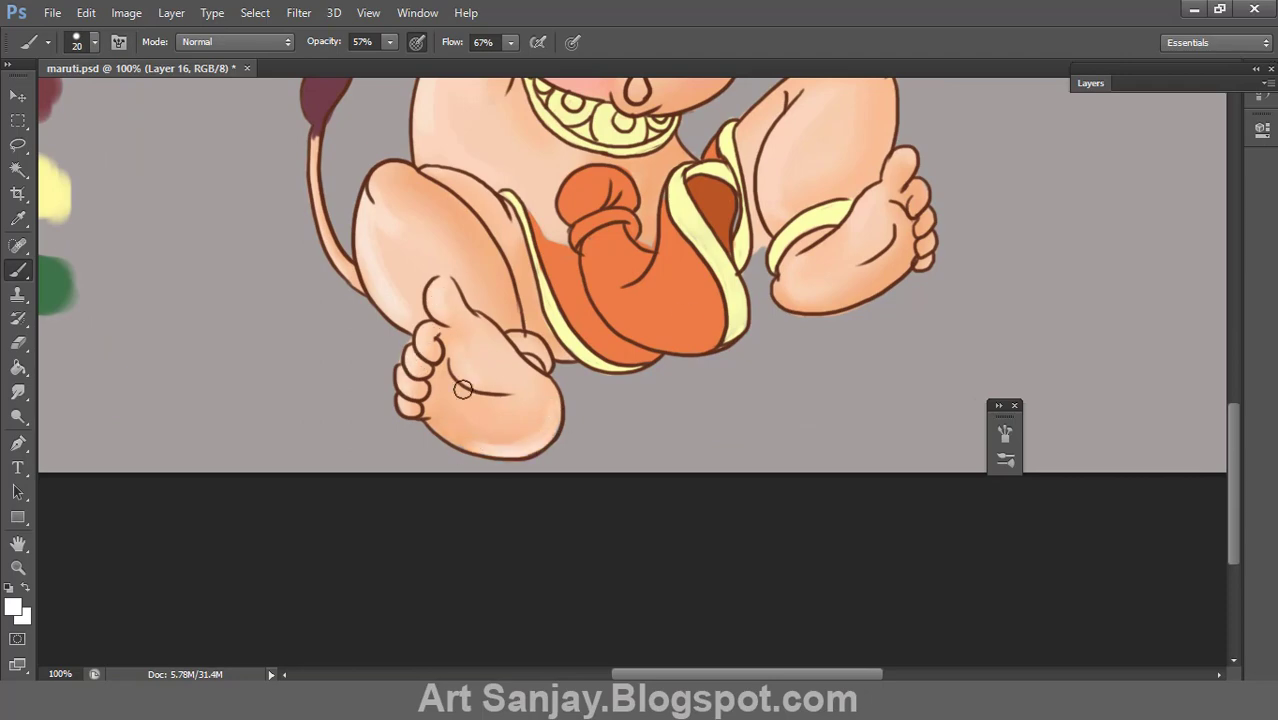
pyautogui.scroll(2, 845, 198)
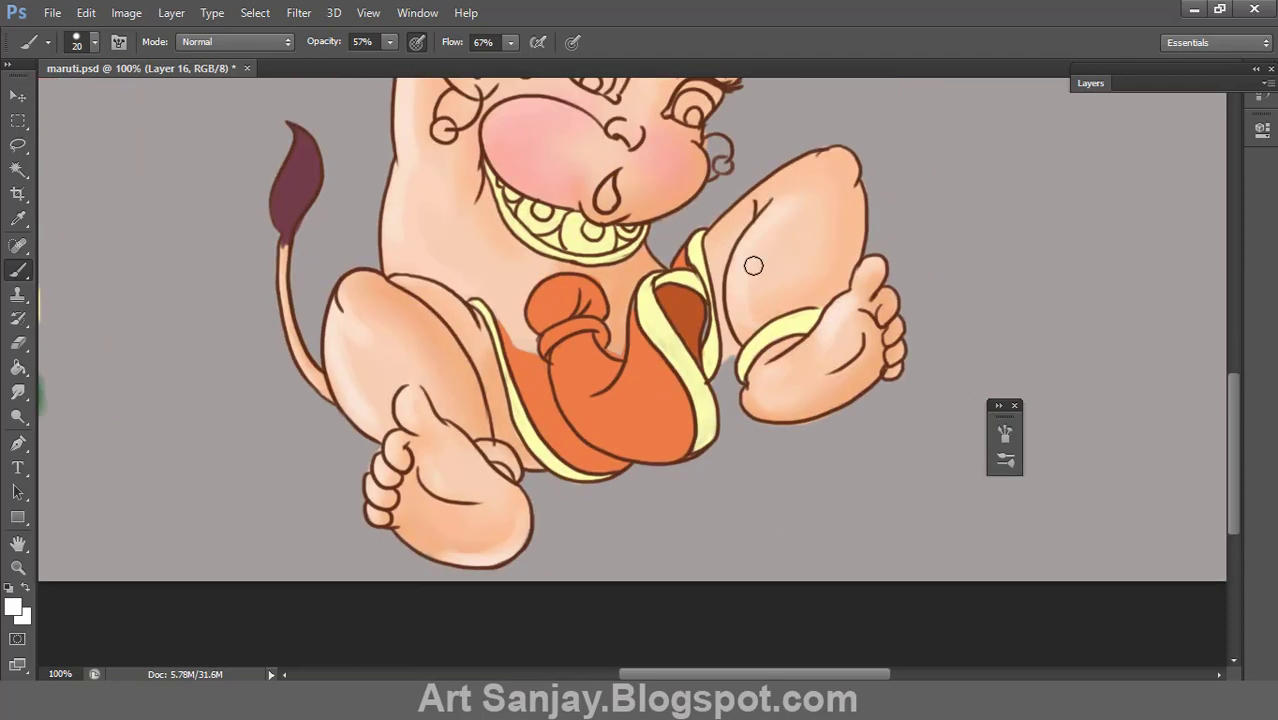
pyautogui.scroll(4, 856, 151)
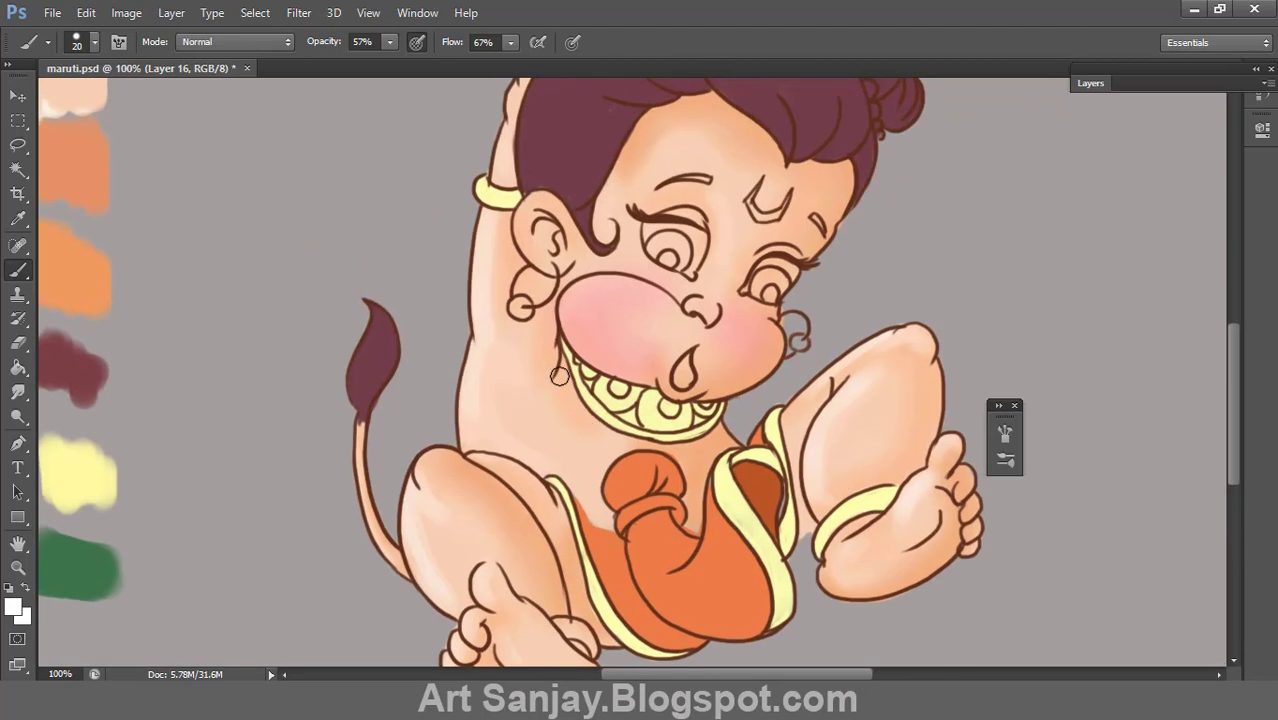
pyautogui.scroll(3, 694, 350)
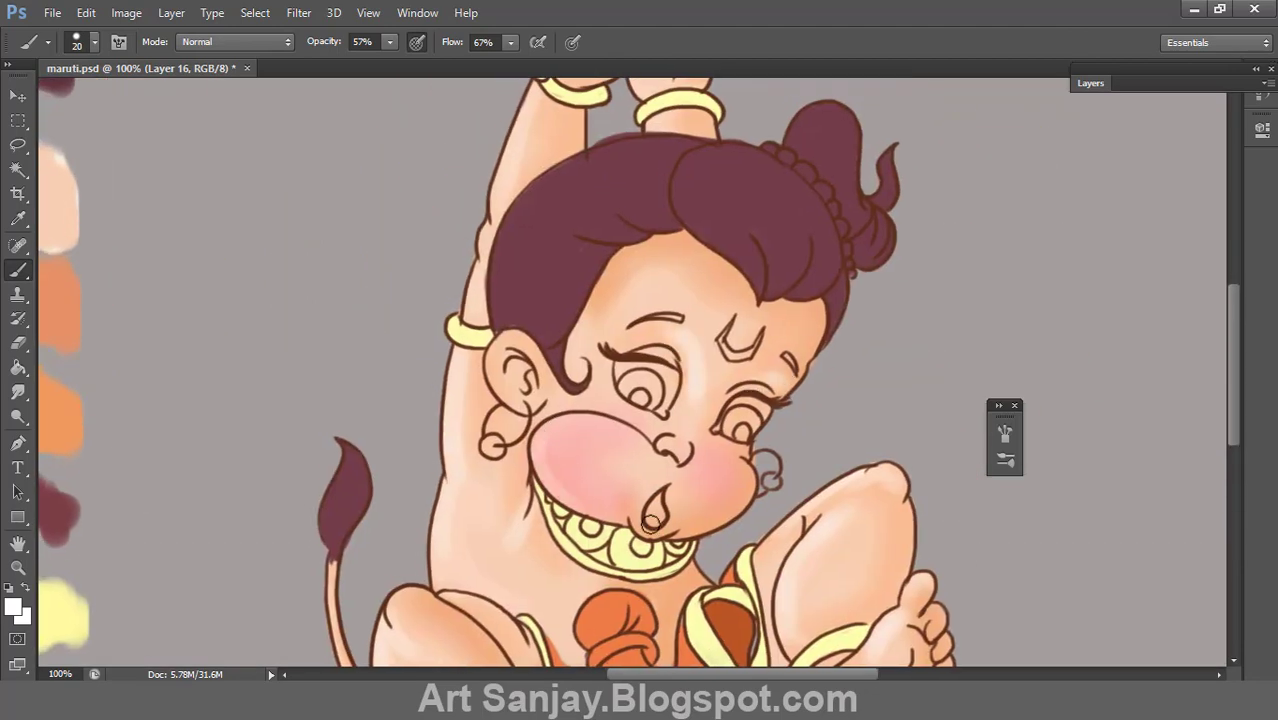
pyautogui.scroll(5, 543, 405)
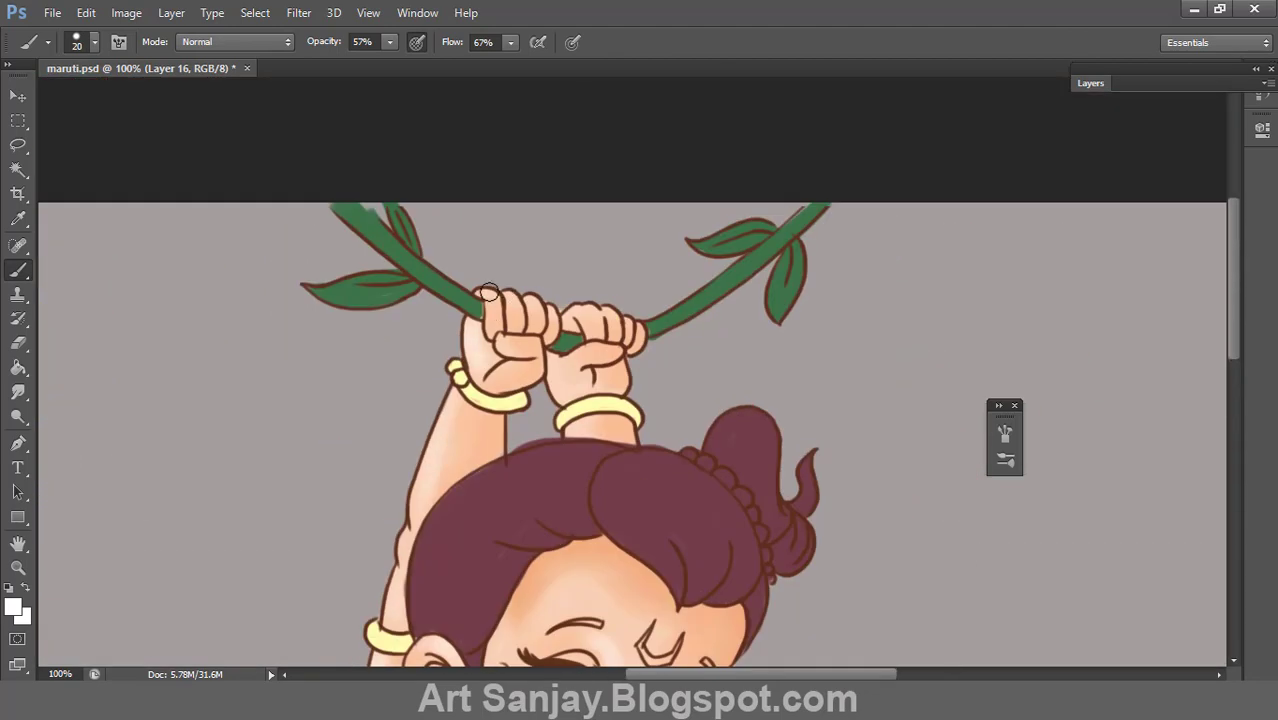
# Step: Choose a light orange foreground colour and view the artwork at 100% zoom
pyautogui.hotkey('ctrl', '0')
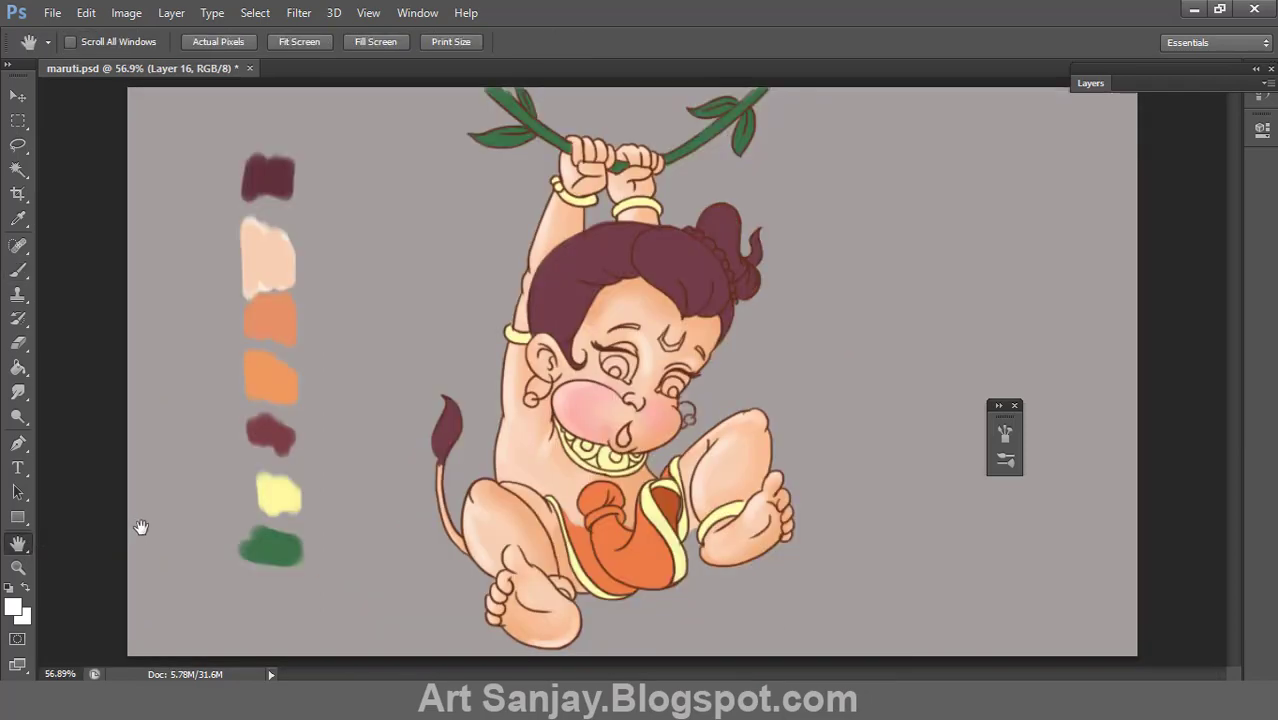
pyautogui.click(13, 607)
pyautogui.click(268, 320)
pyautogui.click(158, 436)
pyautogui.click(477, 424)
pyautogui.hotkey('ctrl', '1')
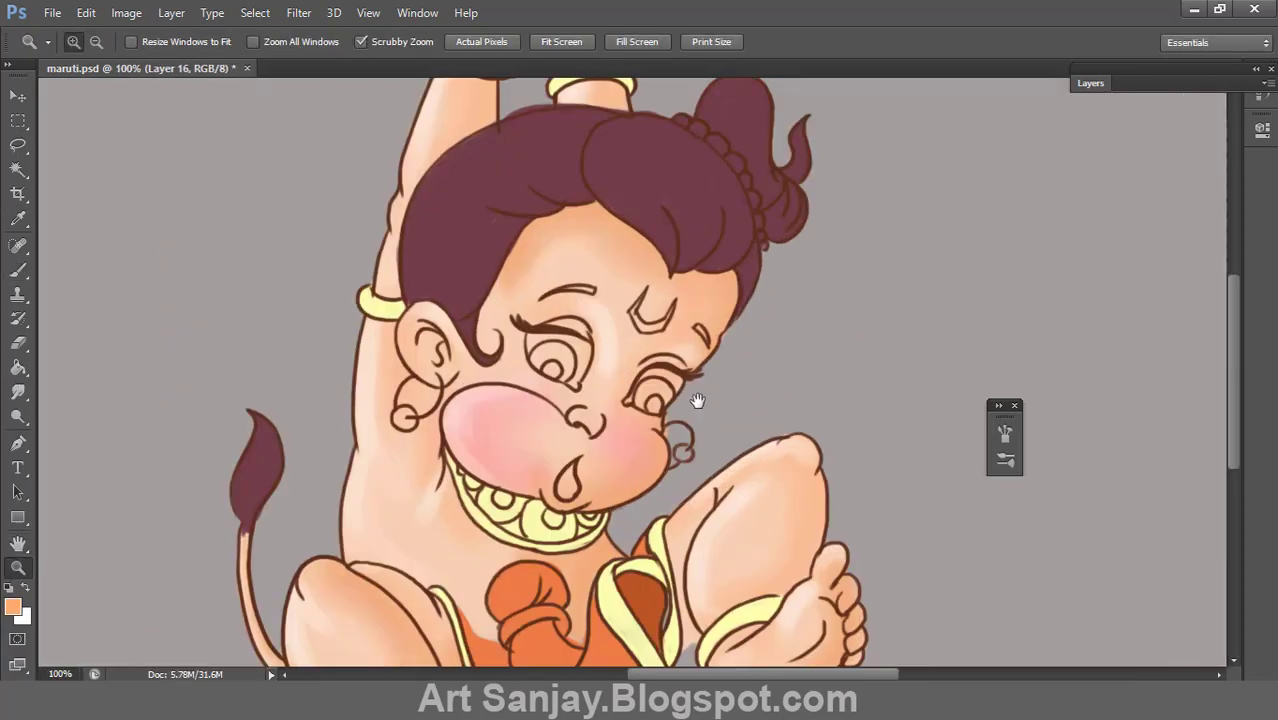
pyautogui.press('b')
# Step: Change the foreground to a darker, more saturated orange
pyautogui.click(13, 607)
pyautogui.click(200, 470)
pyautogui.click(508, 419)
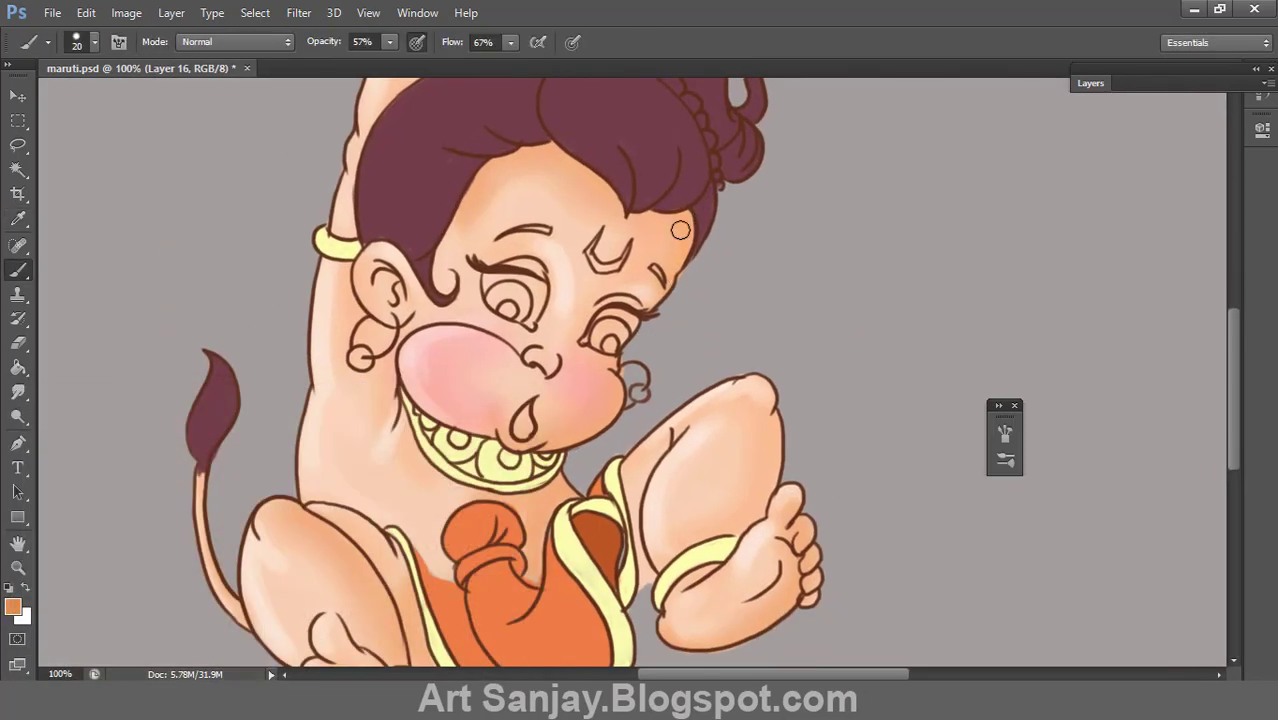
pyautogui.click(13, 607)
pyautogui.click(508, 419)
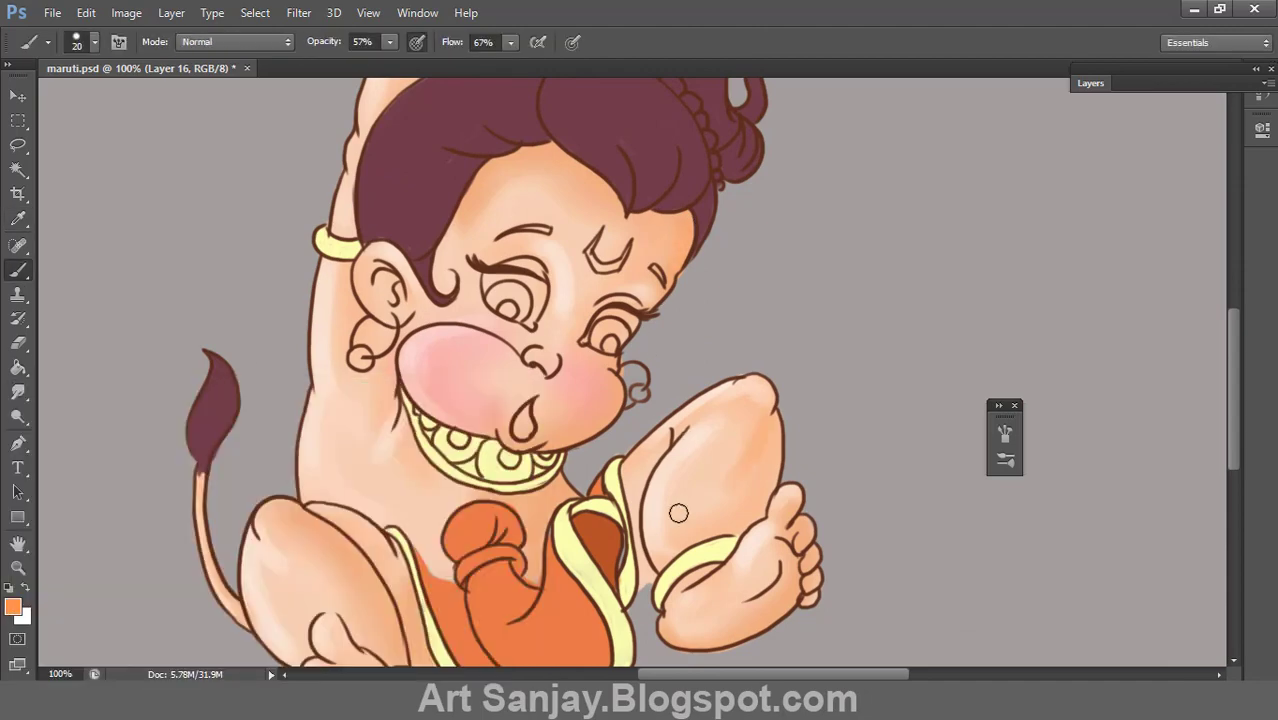
pyautogui.click(13, 607)
pyautogui.click(508, 419)
# Step: Shade the raised leg, foot and sole below the toes with darker orange
pyautogui.moveTo(749, 431)
pyautogui.mouseDown()
pyautogui.moveTo(745, 495)
pyautogui.moveTo(789, 541)
pyautogui.mouseUp()
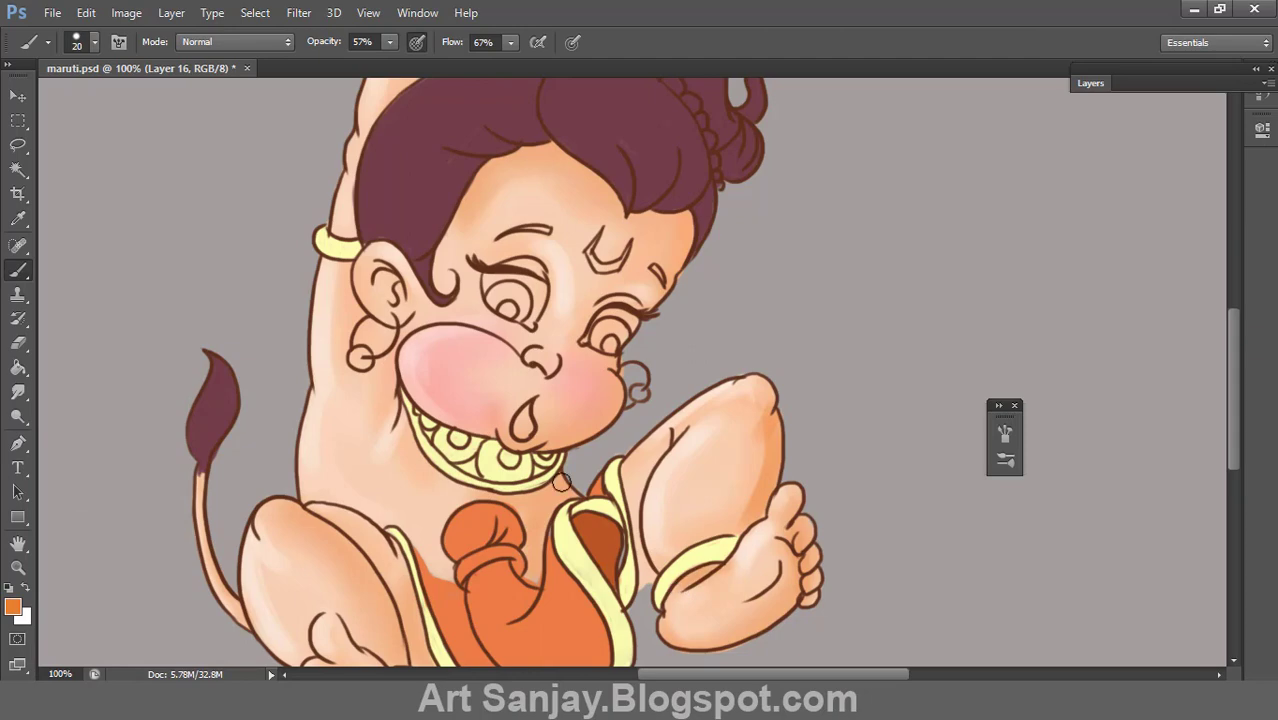
pyautogui.moveTo(536, 523); pyautogui.dragTo(773, 325)
pyautogui.moveTo(570, 505); pyautogui.dragTo(565, 506)
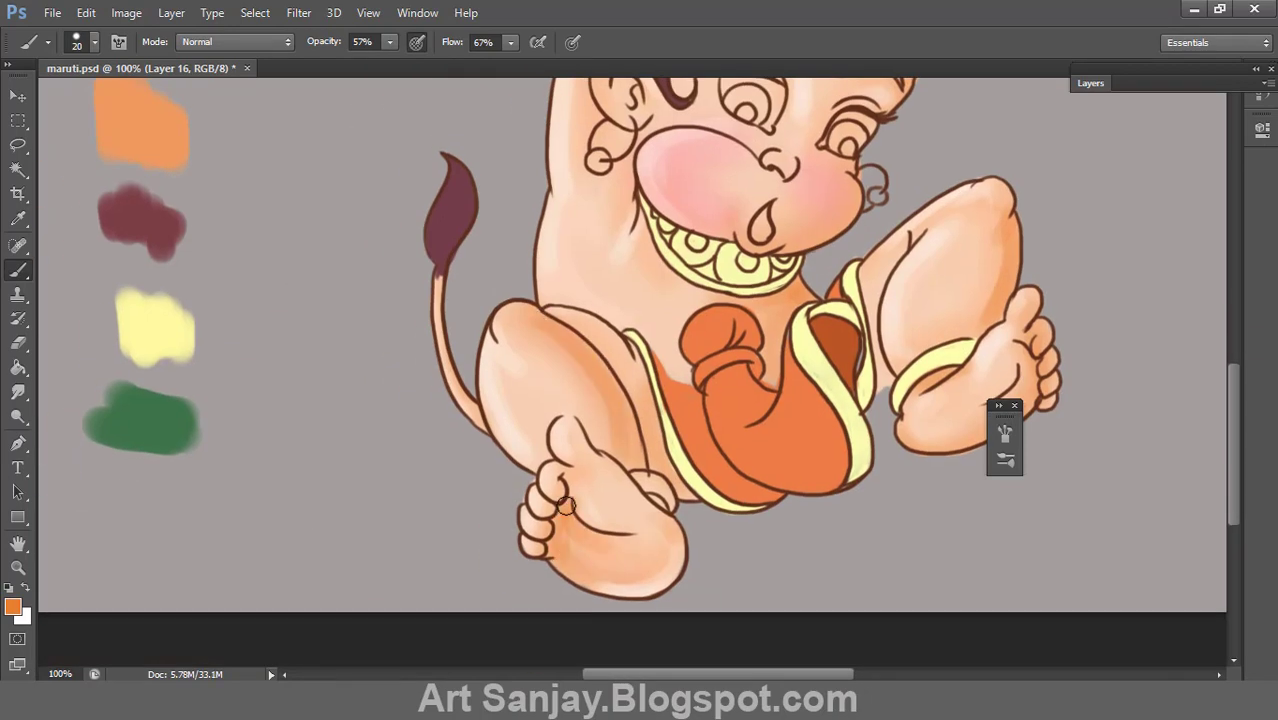
pyautogui.moveTo(645, 467); pyautogui.dragTo(610, 693)
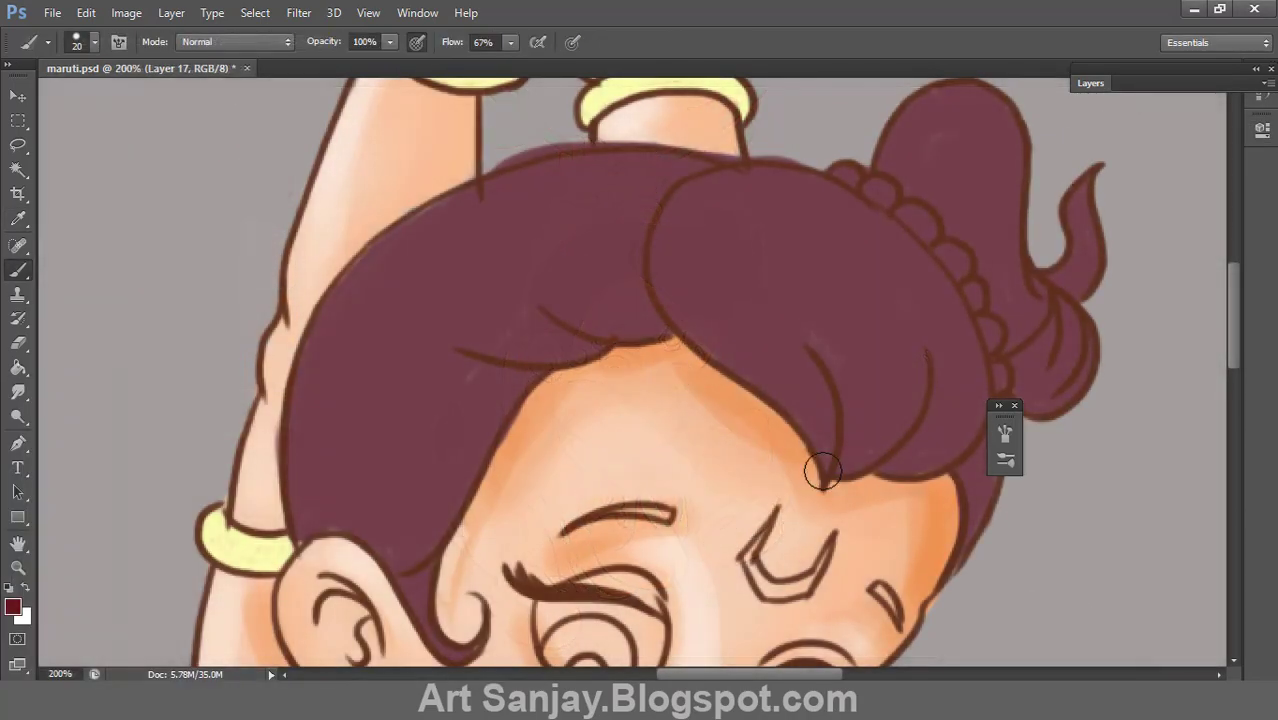
# Step: Darken the hair's right edge, bun, curl tips, left part and lower front edge
pyautogui.moveTo(822, 471); pyautogui.dragTo(975, 470)
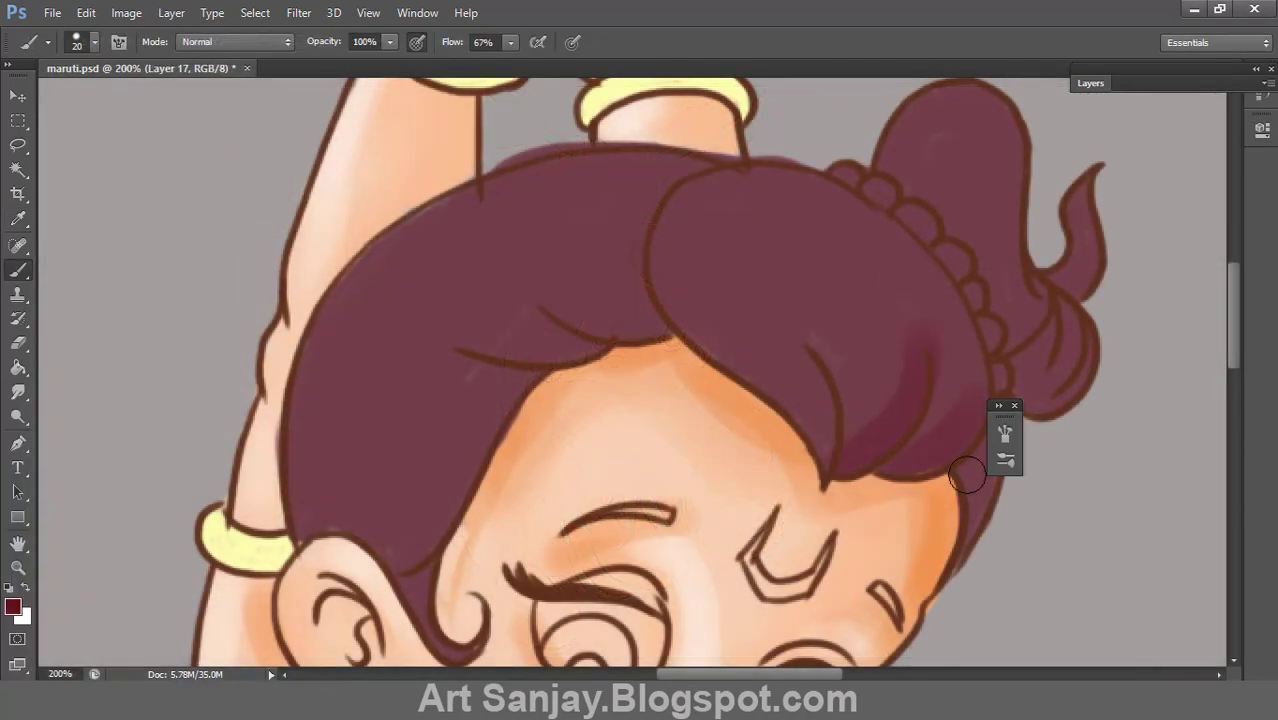
pyautogui.moveTo(1005, 385); pyautogui.dragTo(1040, 310)
pyautogui.moveTo(1070, 360)
pyautogui.mouseDown()
pyautogui.moveTo(990, 128)
pyautogui.moveTo(955, 358)
pyautogui.moveTo(850, 222)
pyautogui.moveTo(705, 362)
pyautogui.moveTo(491, 354)
pyautogui.moveTo(410, 562)
pyautogui.moveTo(505, 380)
pyautogui.moveTo(350, 540)
pyautogui.mouseUp()
pyautogui.moveTo(460, 410); pyautogui.dragTo(368, 528)
pyautogui.moveTo(480, 300)
pyautogui.mouseDown()
pyautogui.moveTo(674, 322)
pyautogui.moveTo(719, 308)
pyautogui.moveTo(899, 360)
pyautogui.moveTo(930, 440)
pyautogui.mouseUp()
# Step: Pick a darker maroon and shade the hair's right side, knot and bun
pyautogui.click(12, 606)
pyautogui.press('Return')
pyautogui.moveTo(664, 300); pyautogui.dragTo(510, 340)
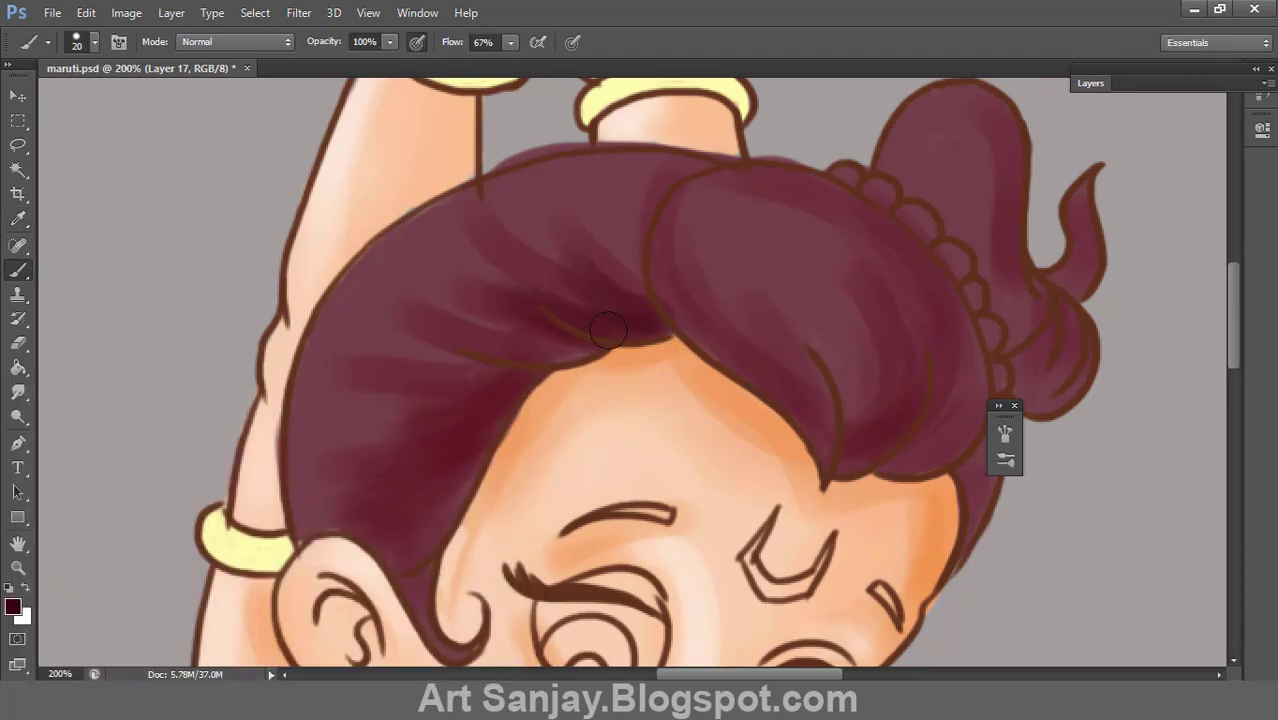
pyautogui.moveTo(620, 305)
pyautogui.mouseDown()
pyautogui.moveTo(446, 372)
pyautogui.moveTo(379, 451)
pyautogui.mouseUp()
pyautogui.moveTo(840, 440); pyautogui.dragTo(736, 263)
pyautogui.moveTo(840, 320); pyautogui.dragTo(930, 460)
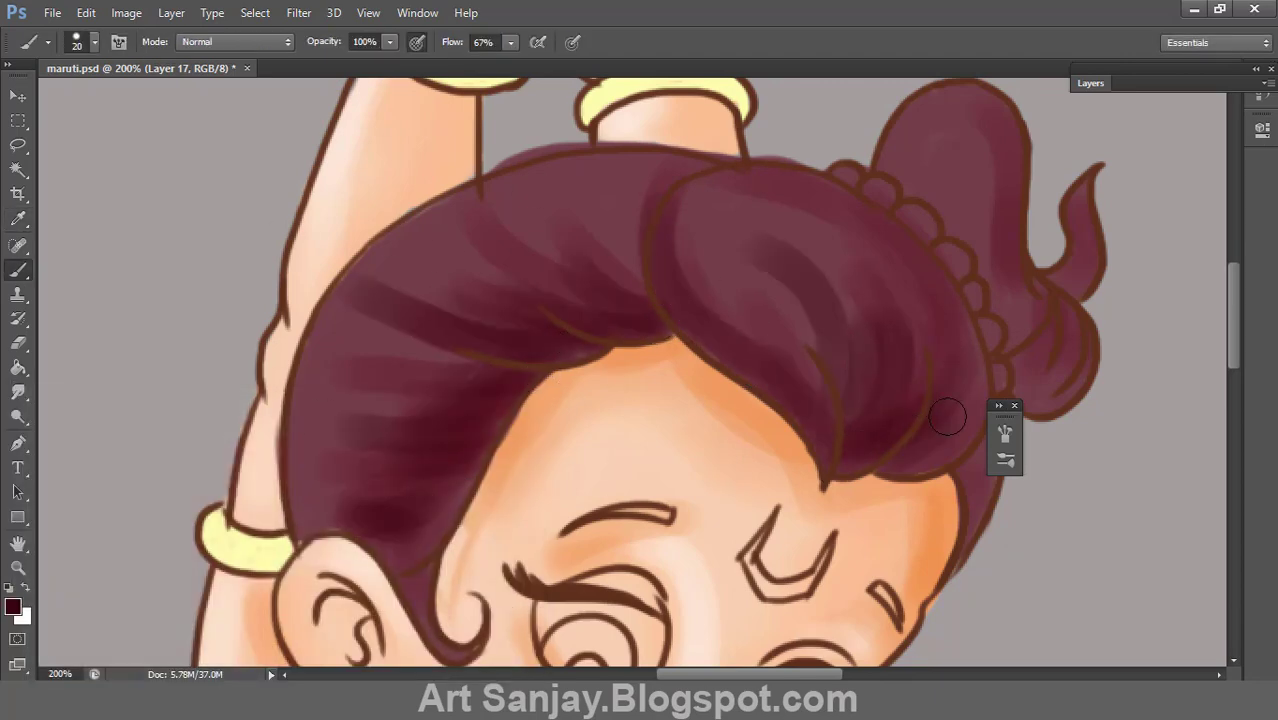
pyautogui.moveTo(900, 300); pyautogui.dragTo(645, 413)
pyautogui.moveTo(700, 220)
pyautogui.mouseDown()
pyautogui.moveTo(786, 398)
pyautogui.moveTo(767, 479)
pyautogui.mouseUp()
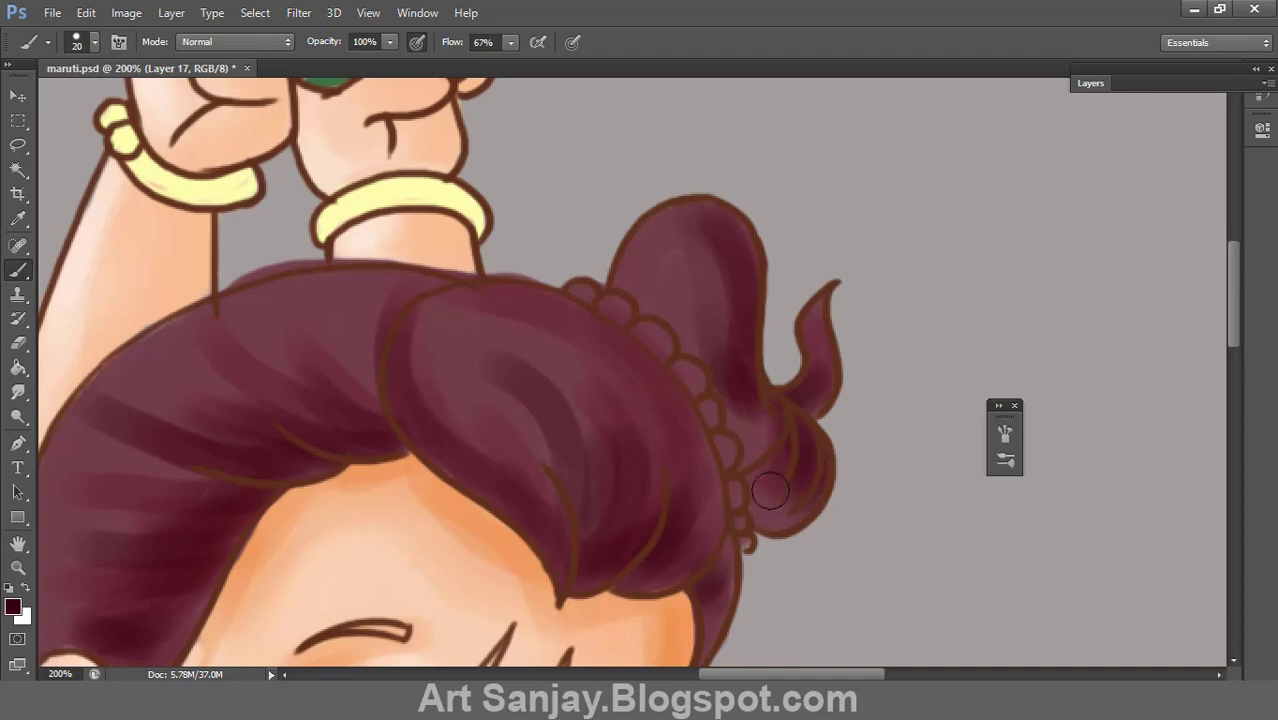
pyautogui.moveTo(620, 280)
pyautogui.mouseDown()
pyautogui.moveTo(690, 330)
pyautogui.moveTo(654, 247)
pyautogui.moveTo(705, 290)
pyautogui.mouseUp()
pyautogui.moveTo(810, 370); pyautogui.dragTo(800, 490)
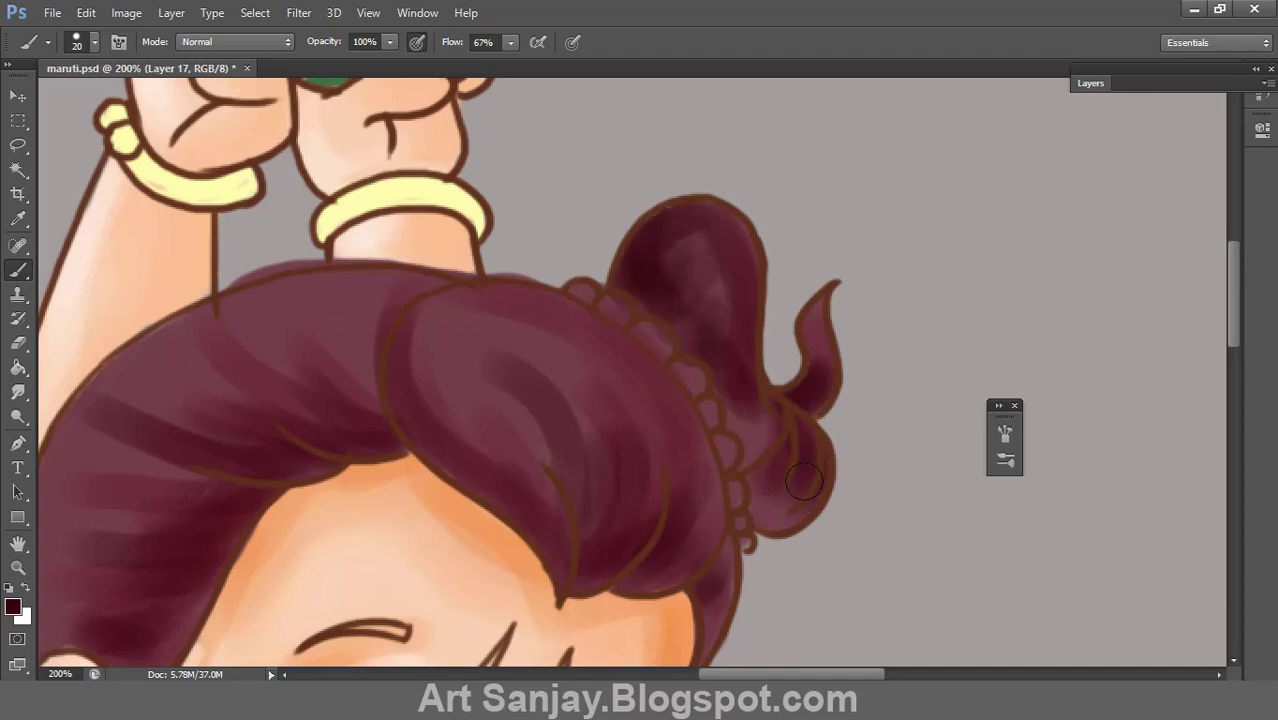
# Step: Add dark maroon shading strokes across the front hair
pyautogui.moveTo(745, 410); pyautogui.dragTo(780, 520)
pyautogui.moveTo(300, 350); pyautogui.dragTo(790, 280)
pyautogui.moveTo(880, 290); pyautogui.dragTo(666, 321)
pyautogui.moveTo(720, 380)
pyautogui.mouseDown()
pyautogui.moveTo(759, 442)
pyautogui.moveTo(559, 465)
pyautogui.moveTo(662, 439)
pyautogui.moveTo(472, 484)
pyautogui.mouseUp()
pyautogui.moveTo(670, 300); pyautogui.dragTo(900, 500)
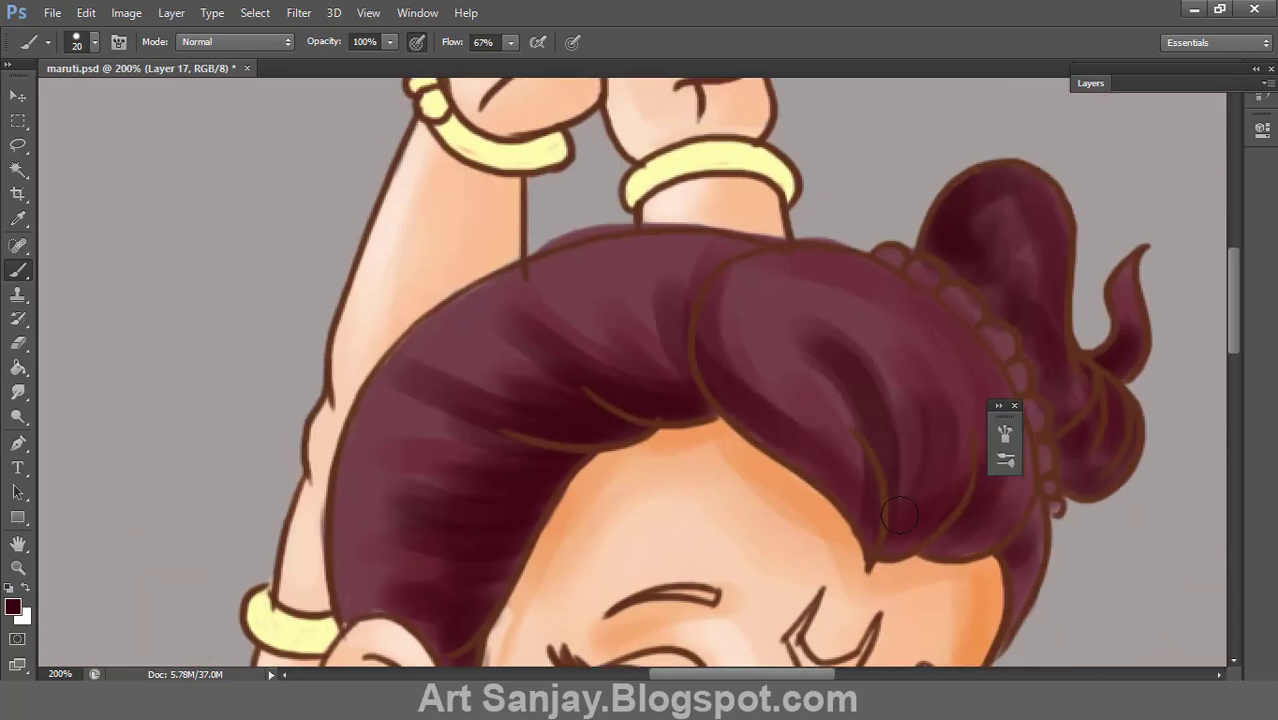
# Step: Sample a darker colour and shade the front hair lock toward its edge
pyautogui.moveTo(750, 460)
pyautogui.mouseDown()
pyautogui.moveTo(628, 362)
pyautogui.moveTo(856, 479)
pyautogui.mouseUp()
pyautogui.press('i')
pyautogui.click(12, 607)
pyautogui.press('Return')
pyautogui.press('b')
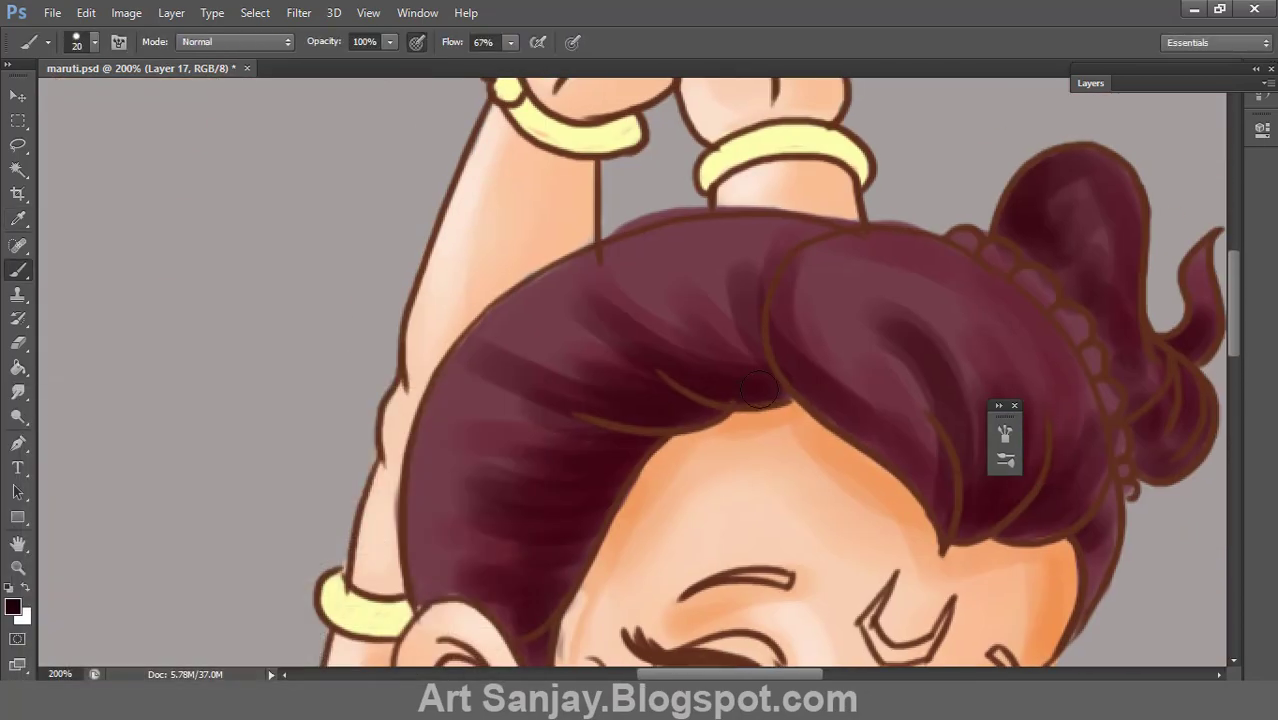
pyautogui.moveTo(630, 335); pyautogui.dragTo(740, 378)
pyautogui.scroll(-3, 665, 208)
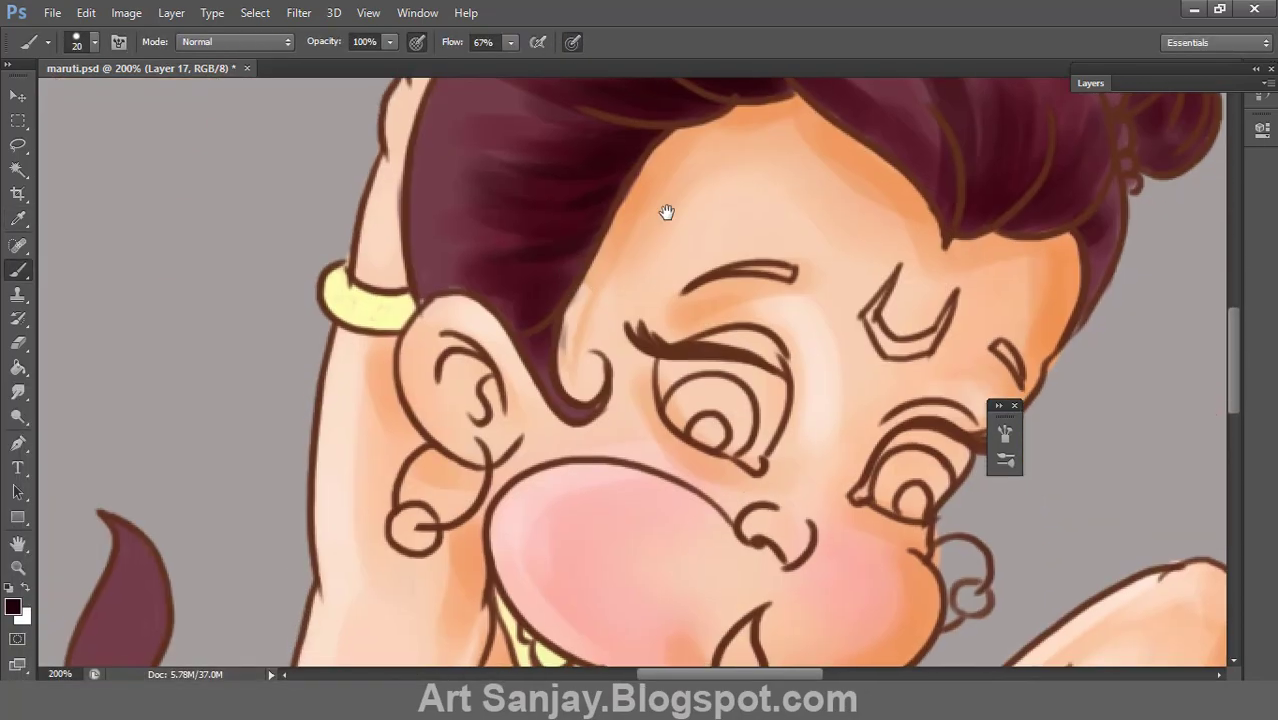
pyautogui.scroll(3, 725, 217)
pyautogui.hscroll(2, 725, 217)
pyautogui.moveTo(646, 270); pyautogui.dragTo(740, 500)
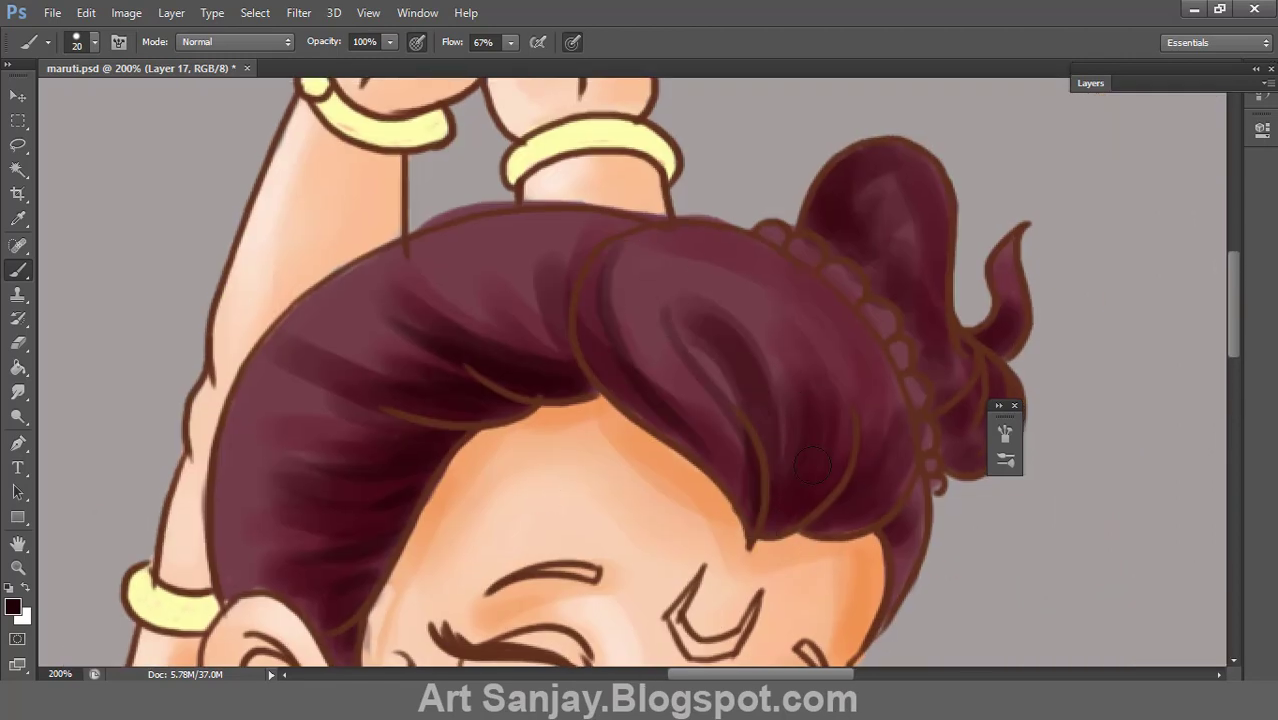
pyautogui.moveTo(700, 350); pyautogui.dragTo(684, 432)
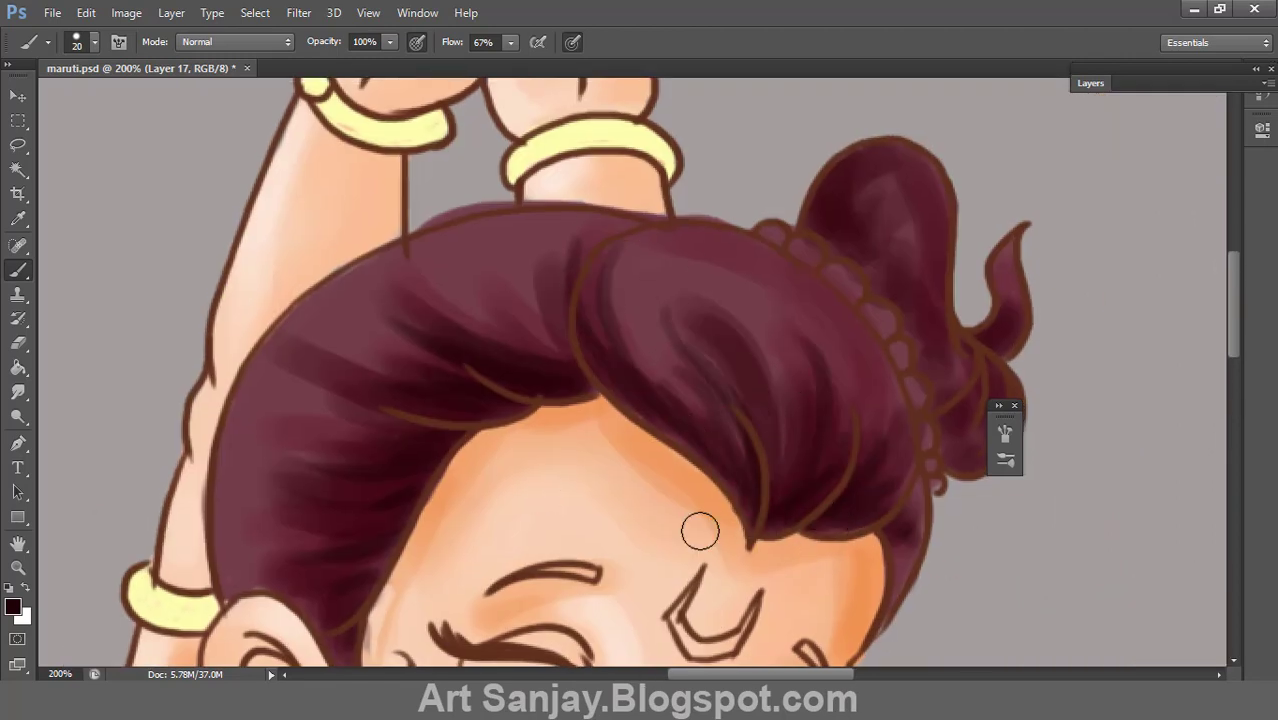
# Step: Paint pink highlights on the top hair, left hair edge and right lock
pyautogui.click(12, 606)
pyautogui.click(128, 464)
pyautogui.press('Return')
pyautogui.moveTo(425, 238); pyautogui.dragTo(462, 292)
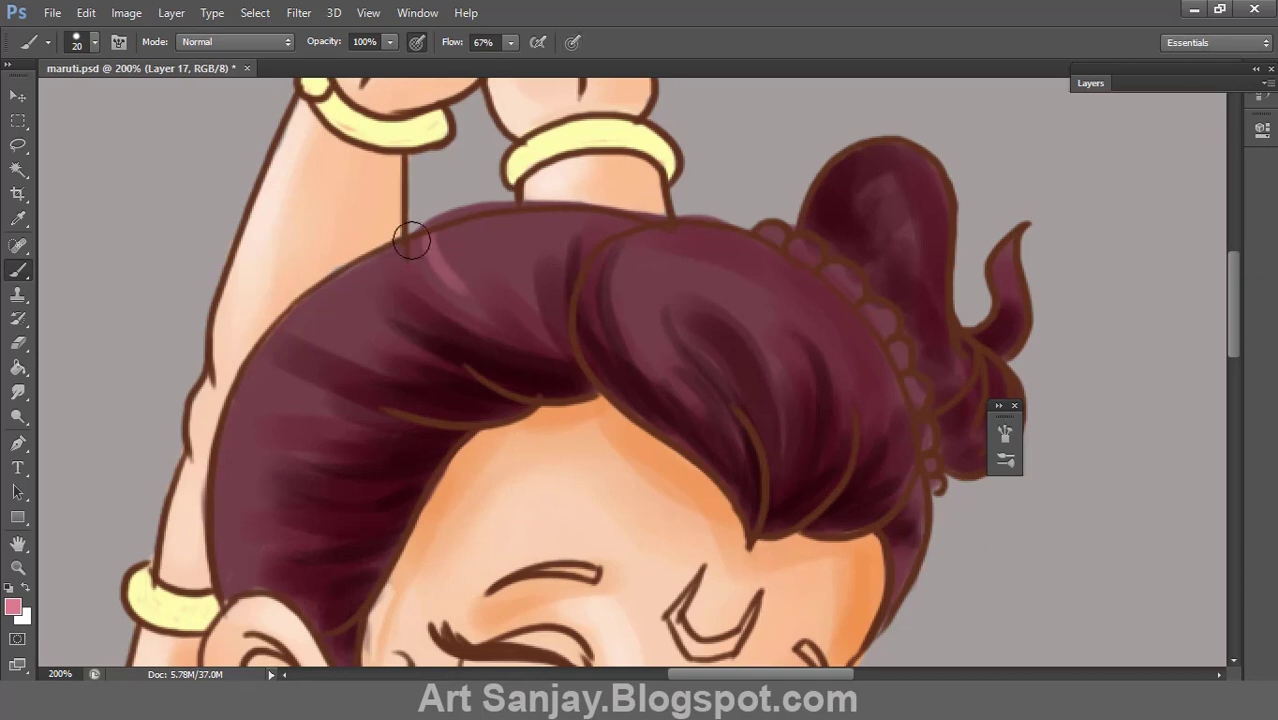
pyautogui.moveTo(410, 240)
pyautogui.mouseDown()
pyautogui.moveTo(337, 285)
pyautogui.moveTo(242, 428)
pyautogui.moveTo(215, 570)
pyautogui.mouseUp()
pyautogui.moveTo(665, 265); pyautogui.dragTo(686, 259)
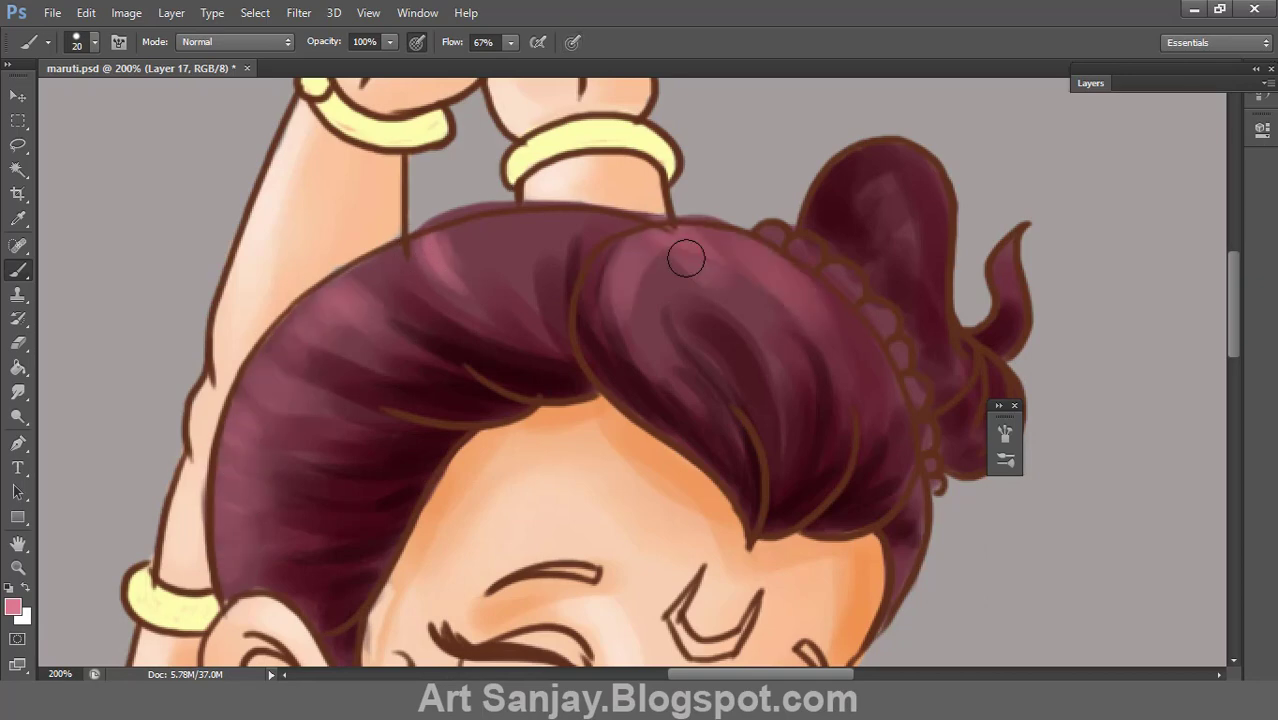
# Step: Switch to a lighter pink and add more highlights on the left and top hair
pyautogui.click(12, 606)
pyautogui.press('Return')
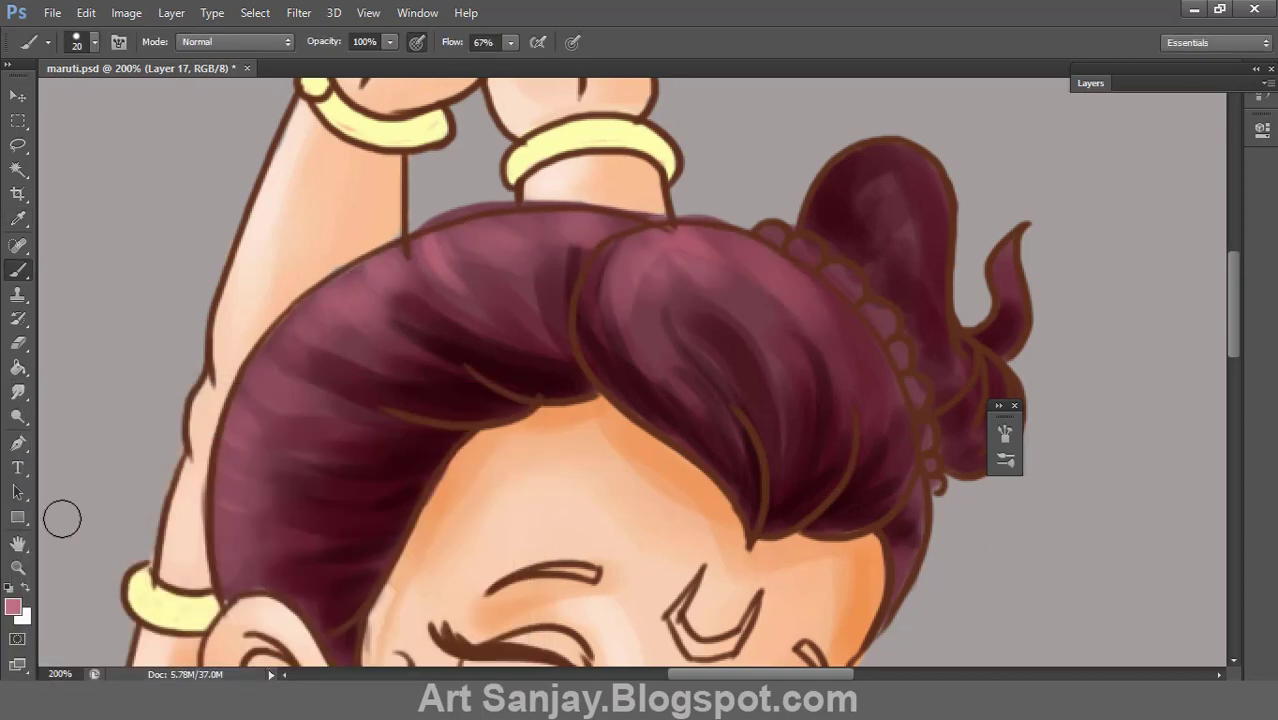
pyautogui.click(12, 606)
pyautogui.press('Return')
pyautogui.moveTo(330, 300); pyautogui.dragTo(215, 570)
pyautogui.moveTo(390, 300); pyautogui.dragTo(490, 225)
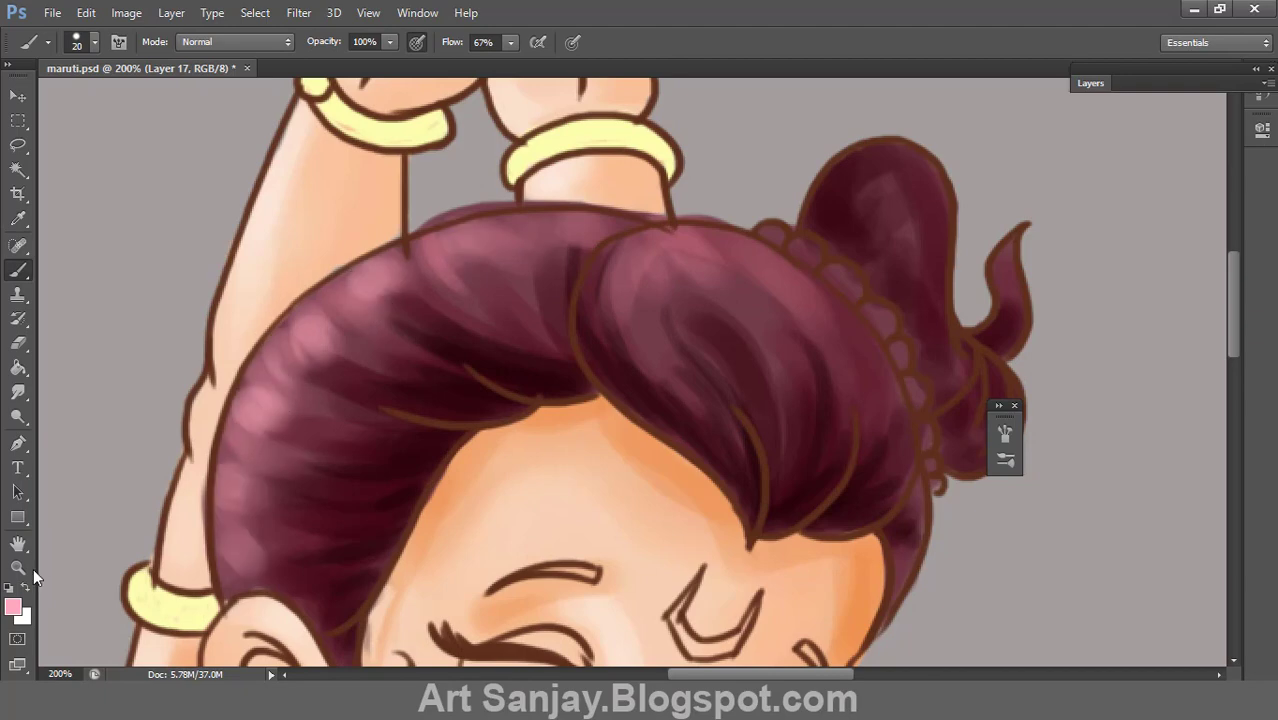
pyautogui.press('h')
pyautogui.hotkey('ctrl', '0')
pyautogui.rightClick(18, 270)
# Step: Blend the front hair shading smoothly with the Mixer Brush Tool
pyautogui.click(85, 321)
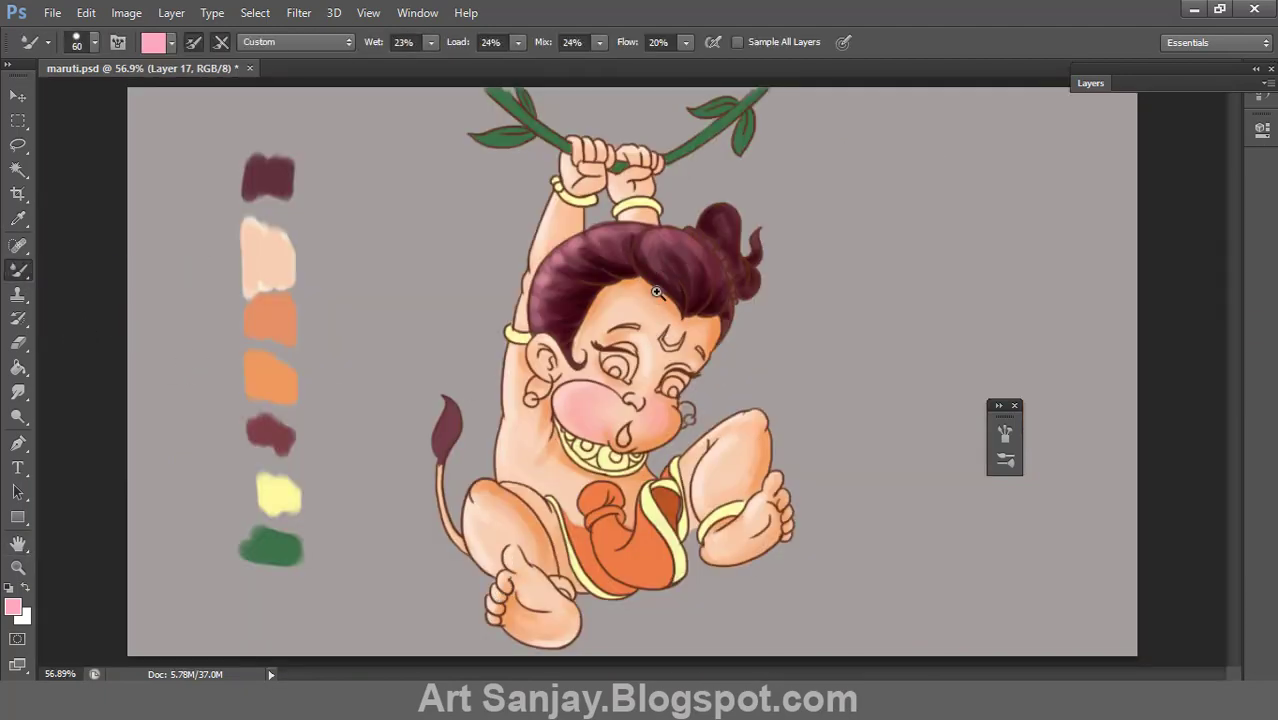
pyautogui.scroll(3, 623, 201)
pyautogui.moveTo(546, 338)
pyautogui.mouseDown()
pyautogui.moveTo(480, 350)
pyautogui.moveTo(442, 442)
pyautogui.moveTo(342, 585)
pyautogui.moveTo(556, 440)
pyautogui.moveTo(765, 428)
pyautogui.moveTo(544, 175)
pyautogui.mouseUp()
pyautogui.moveTo(702, 286); pyautogui.dragTo(924, 394)
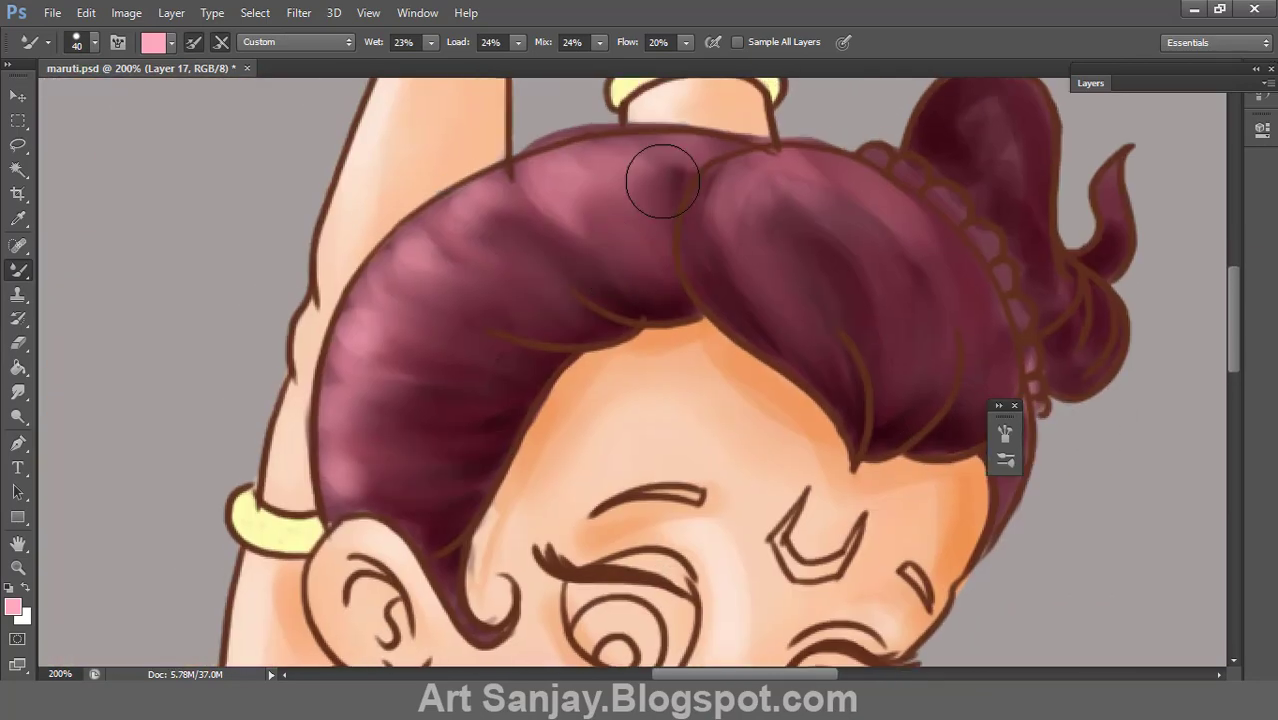
pyautogui.moveTo(656, 177)
pyautogui.mouseDown()
pyautogui.moveTo(599, 362)
pyautogui.moveTo(745, 590)
pyautogui.mouseUp()
# Step: Deepen the upper and left hair with soft dark maroon brush strokes
pyautogui.click(12, 606)
pyautogui.click(221, 618)
pyautogui.click(468, 423)
pyautogui.hotkey('shift', 'b')
pyautogui.moveTo(685, 638); pyautogui.dragTo(875, 328)
pyautogui.moveTo(795, 180); pyautogui.dragTo(695, 290)
pyautogui.moveTo(770, 265); pyautogui.dragTo(685, 330)
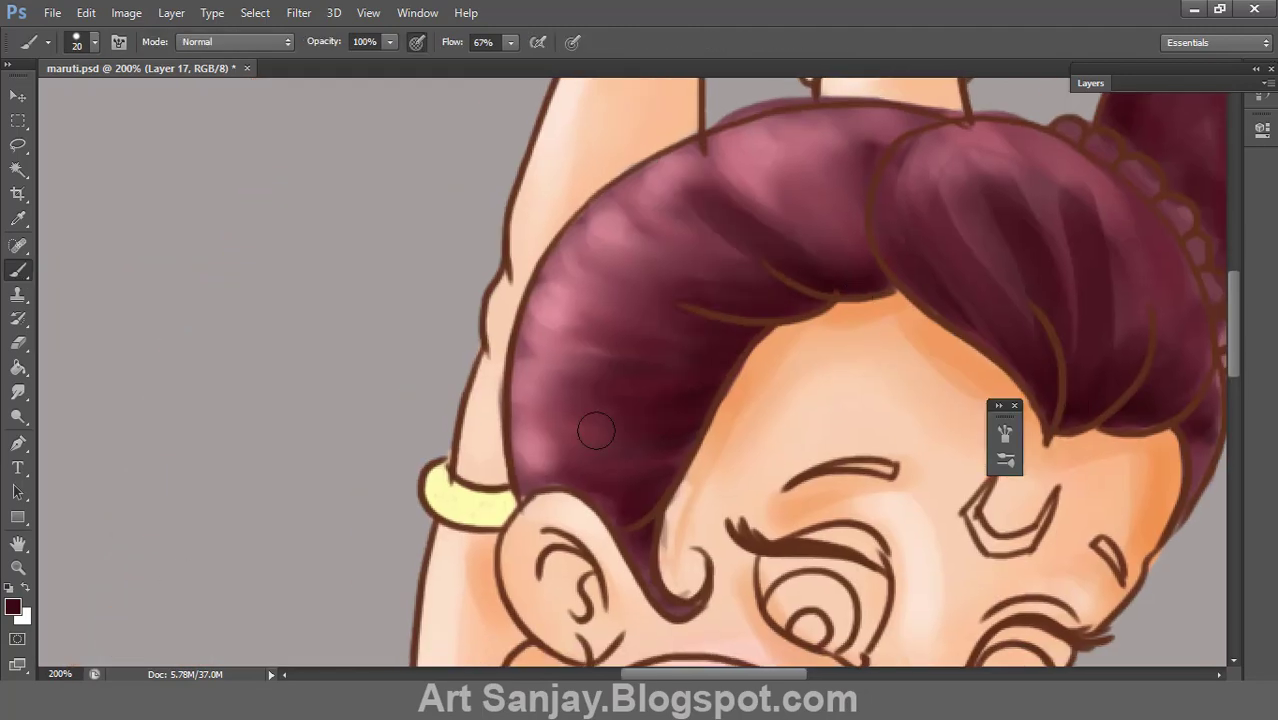
pyautogui.moveTo(860, 250); pyautogui.dragTo(833, 181)
pyautogui.press('h')
pyautogui.hotkey('ctrl', '0')
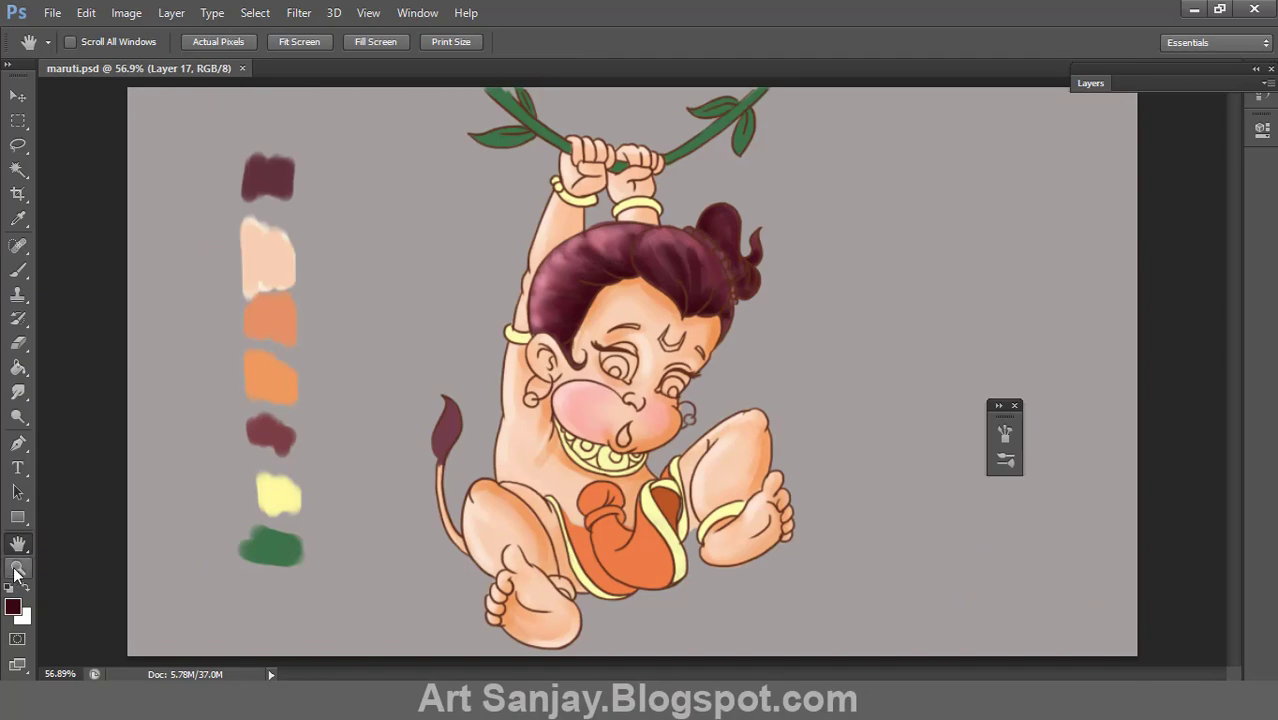
pyautogui.click(16, 568)
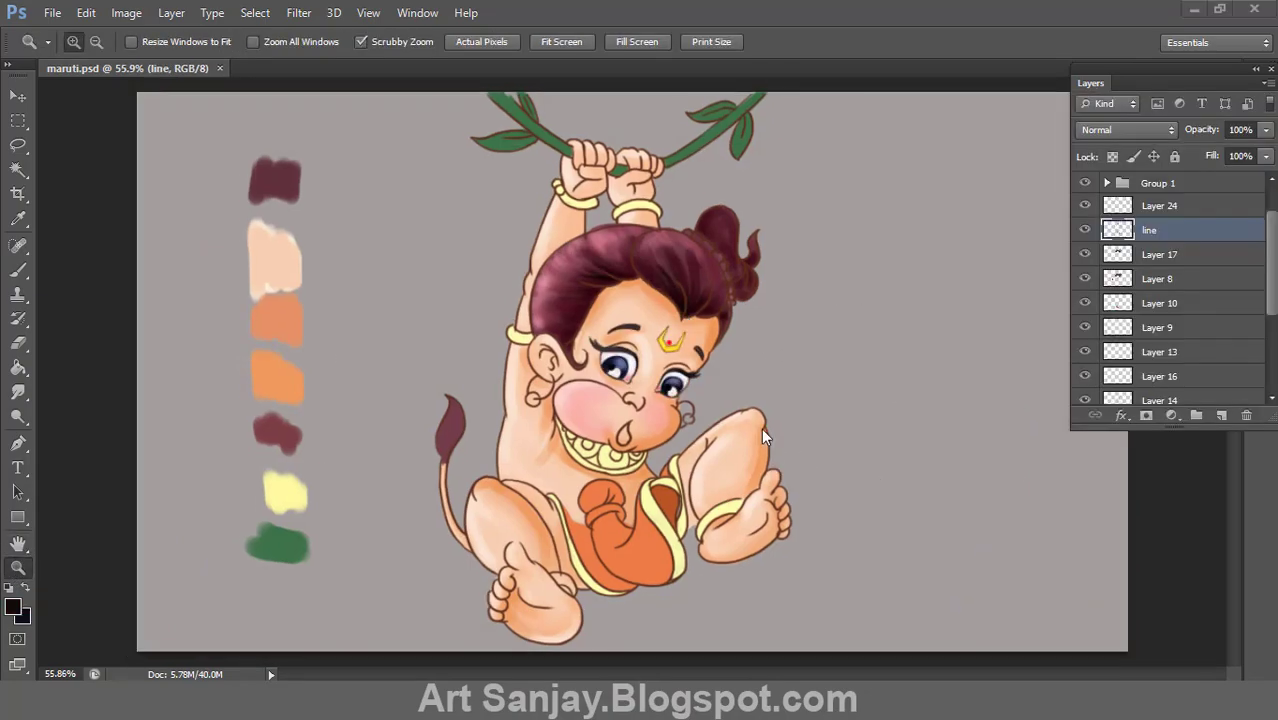
# Step: Zoom in on the hair, set foreground to dark maroon and add Layer 25 above 'line'
pyautogui.moveTo(640, 340); pyautogui.dragTo(804, 623)
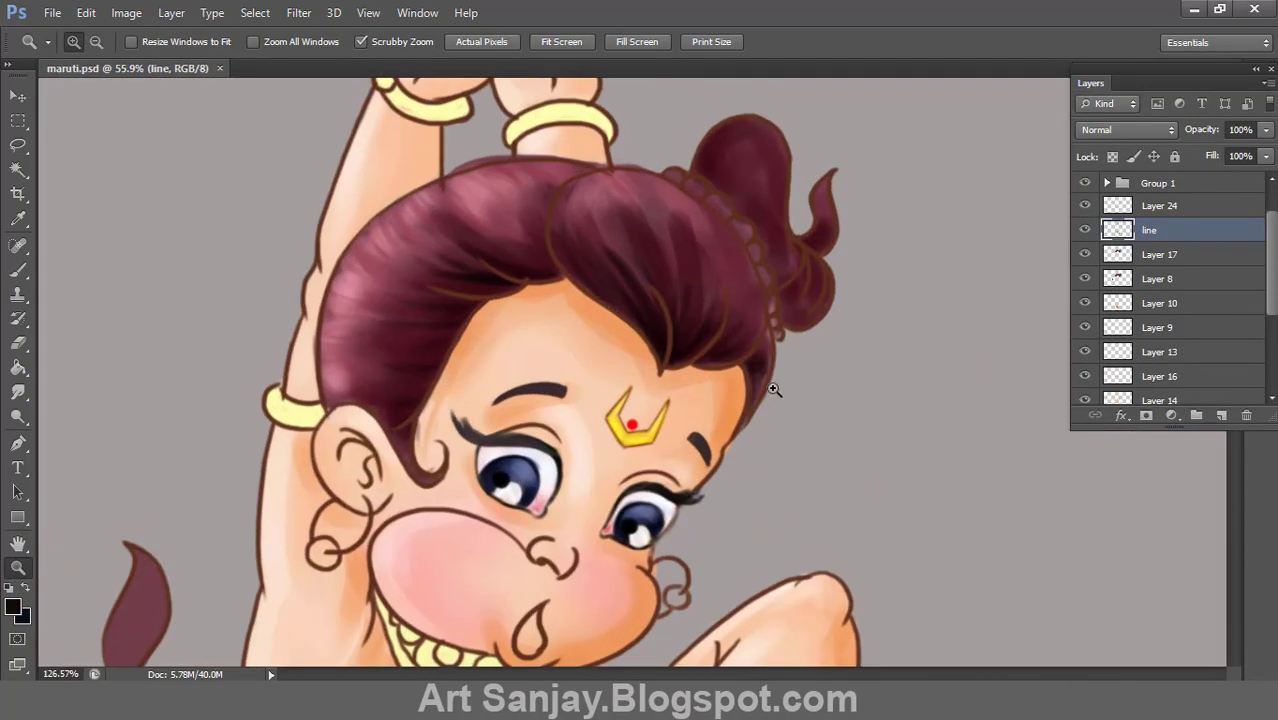
pyautogui.moveTo(700, 330); pyautogui.dragTo(714, 427)
pyautogui.press('b')
pyautogui.click(13, 607)
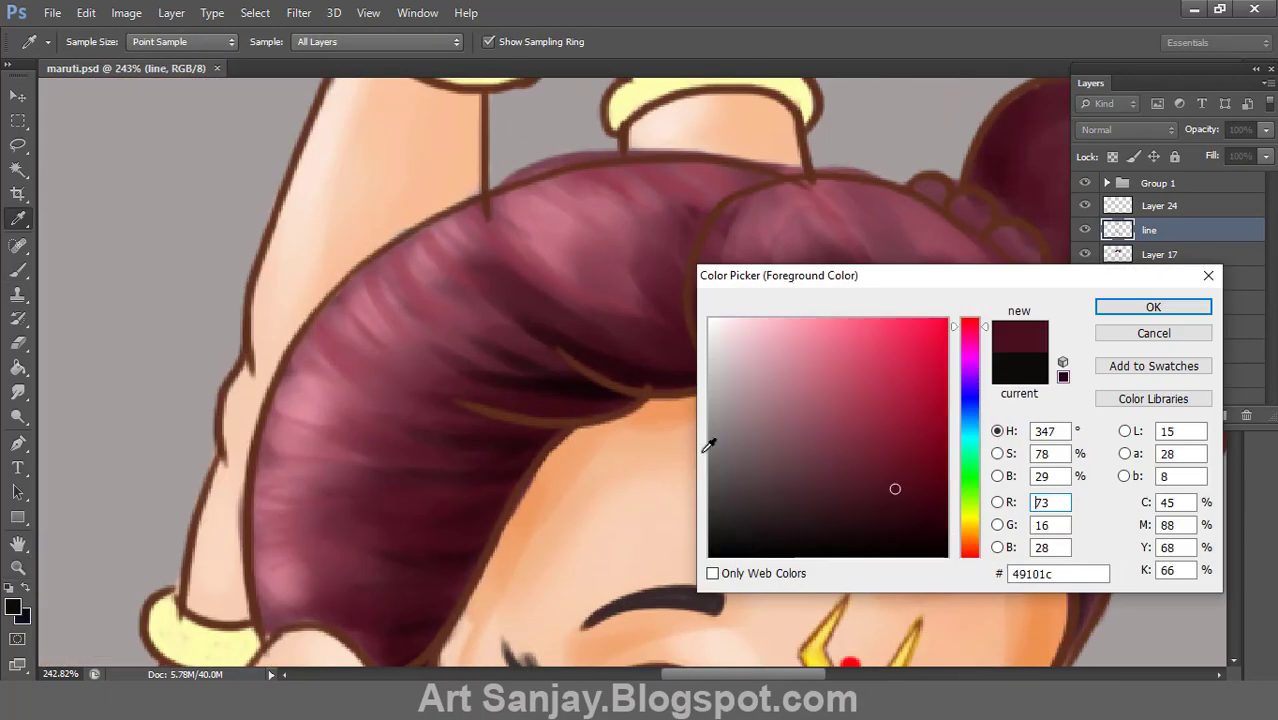
pyautogui.click(933, 531)
pyautogui.click(1150, 303)
pyautogui.click(1221, 415)
pyautogui.hotkey('ctrl', 'z')
# Step: Trace thin dark maroon outlines along the hair edge by the forehead and ear curl
pyautogui.moveTo(684, 284); pyautogui.dragTo(737, 390)
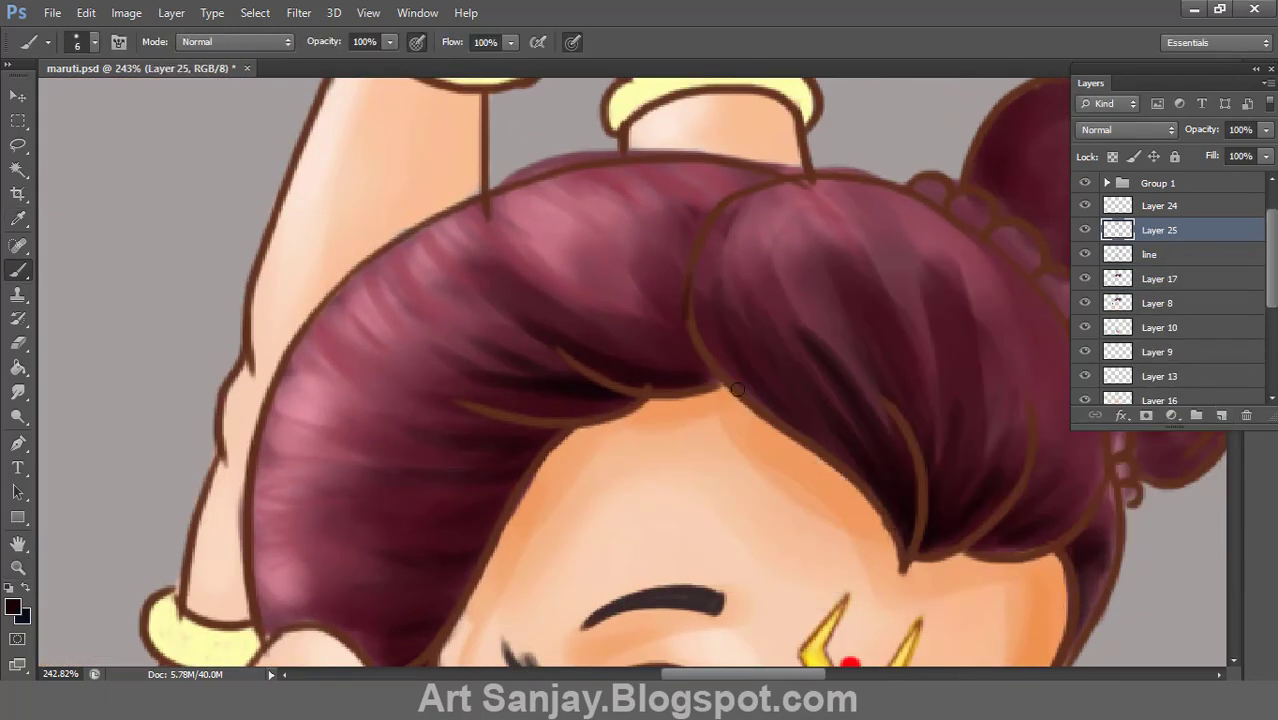
pyautogui.moveTo(691, 281); pyautogui.dragTo(884, 518)
pyautogui.moveTo(1057, 475); pyautogui.dragTo(677, 300)
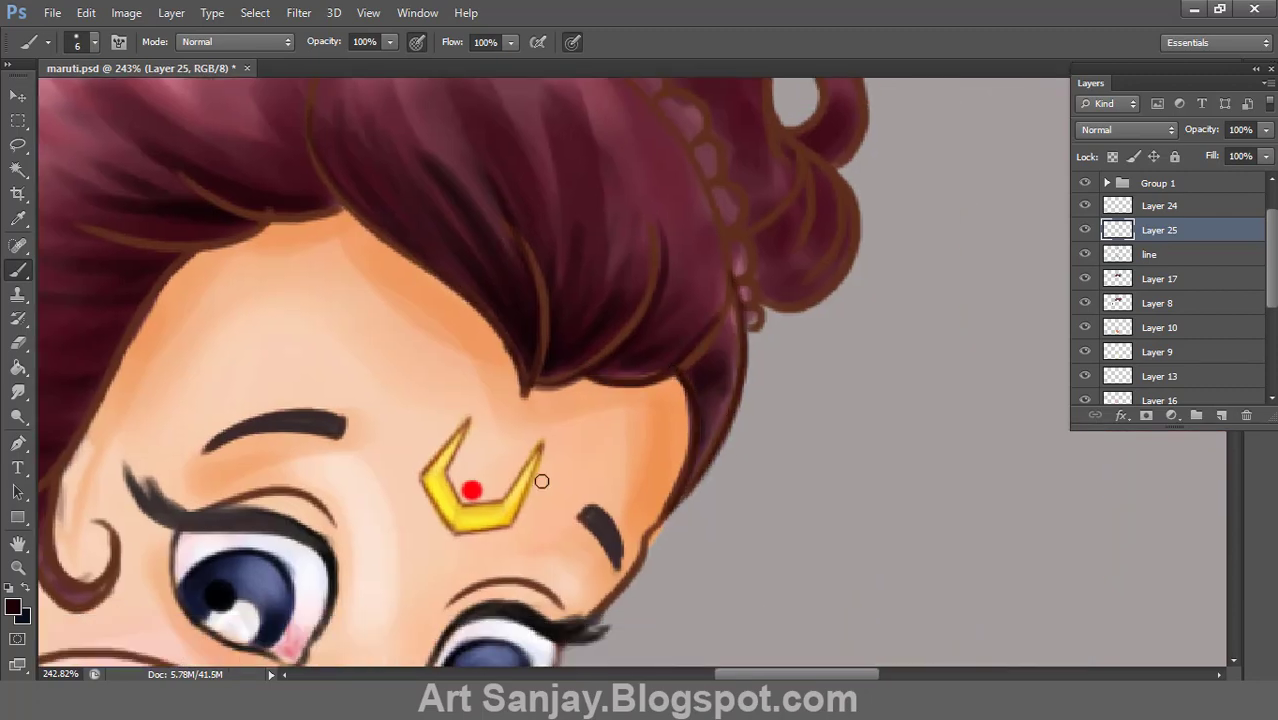
pyautogui.moveTo(542, 480); pyautogui.dragTo(700, 452)
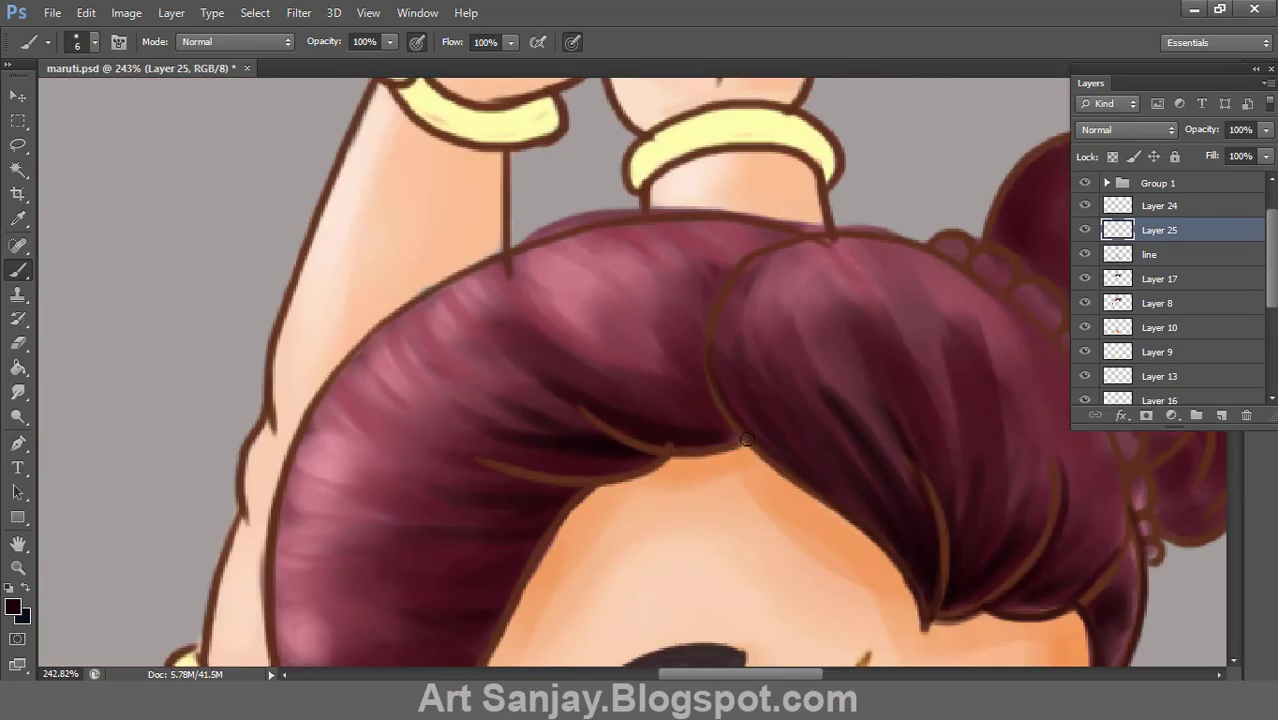
pyautogui.moveTo(645, 474); pyautogui.dragTo(725, 124)
pyautogui.moveTo(519, 596); pyautogui.dragTo(590, 250)
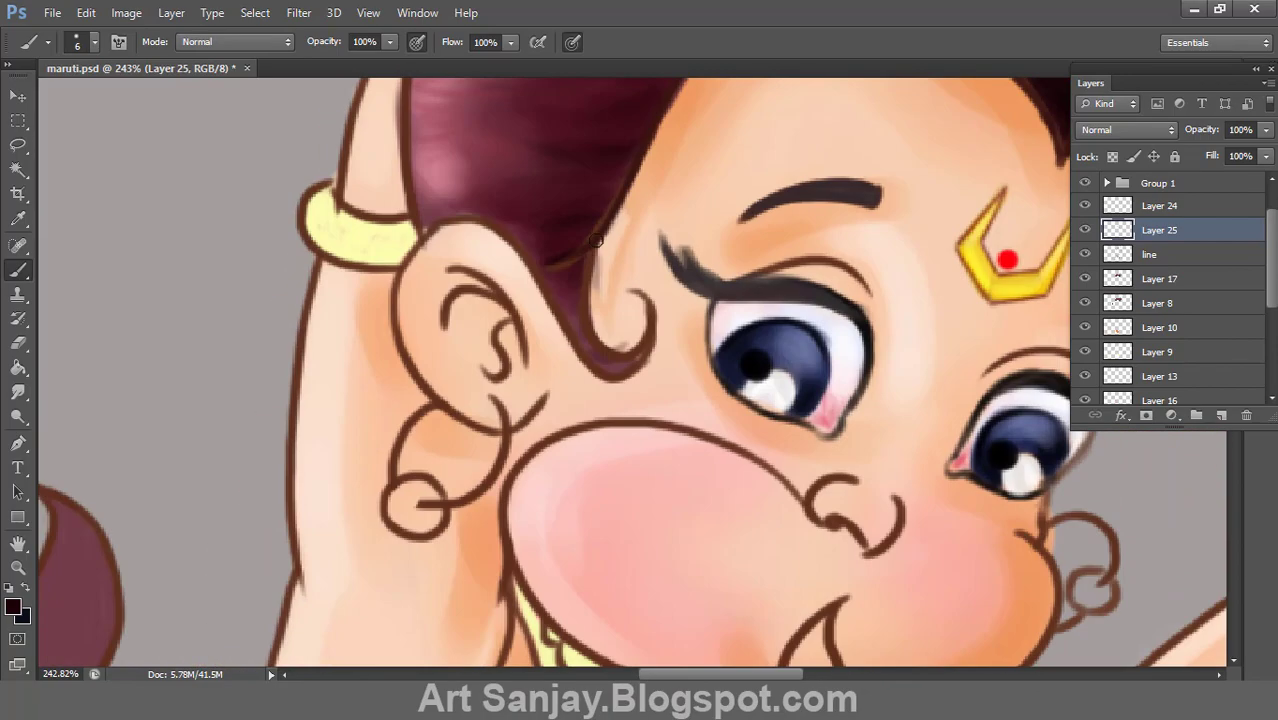
pyautogui.moveTo(500, 233); pyautogui.dragTo(636, 292)
# Step: Outline the hair bun and both edges of the flame-shaped curl, then select the 'line' layer
pyautogui.moveTo(567, 373); pyautogui.dragTo(582, 477)
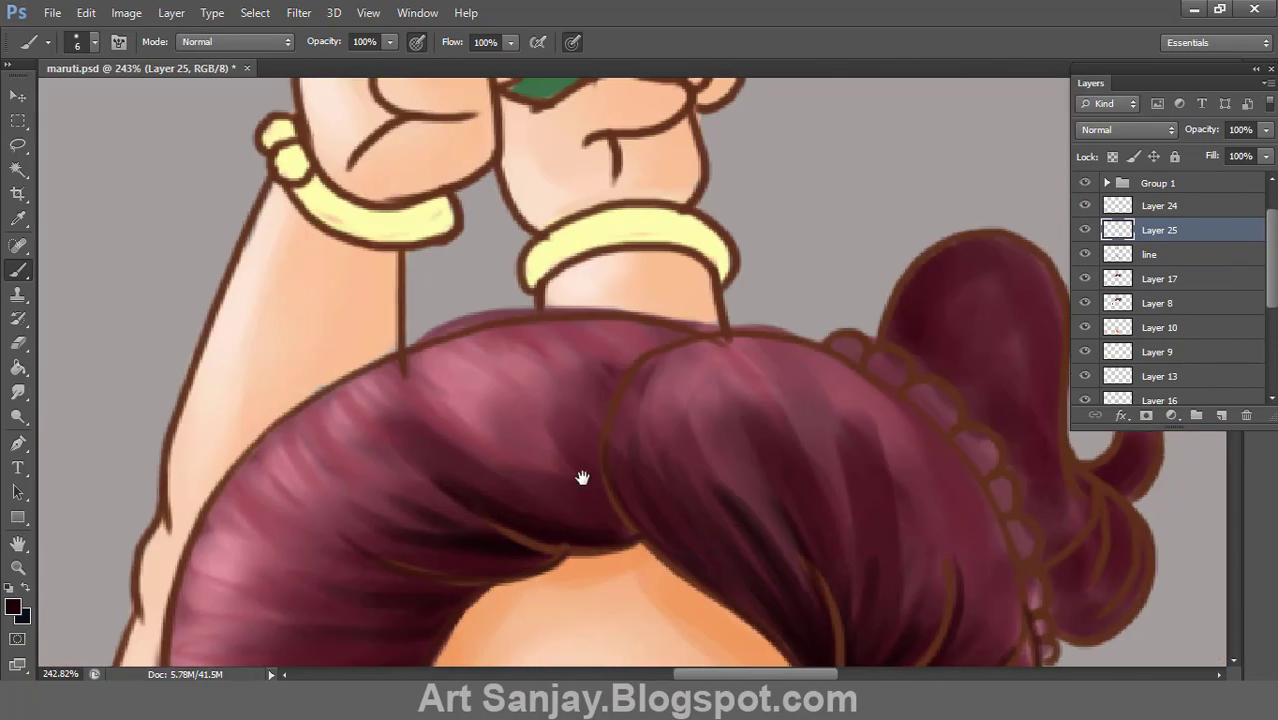
pyautogui.moveTo(850, 365)
pyautogui.mouseDown()
pyautogui.moveTo(535, 262)
pyautogui.moveTo(726, 408)
pyautogui.moveTo(751, 572)
pyautogui.mouseUp()
pyautogui.moveTo(806, 268); pyautogui.dragTo(758, 400)
pyautogui.moveTo(794, 298); pyautogui.dragTo(792, 423)
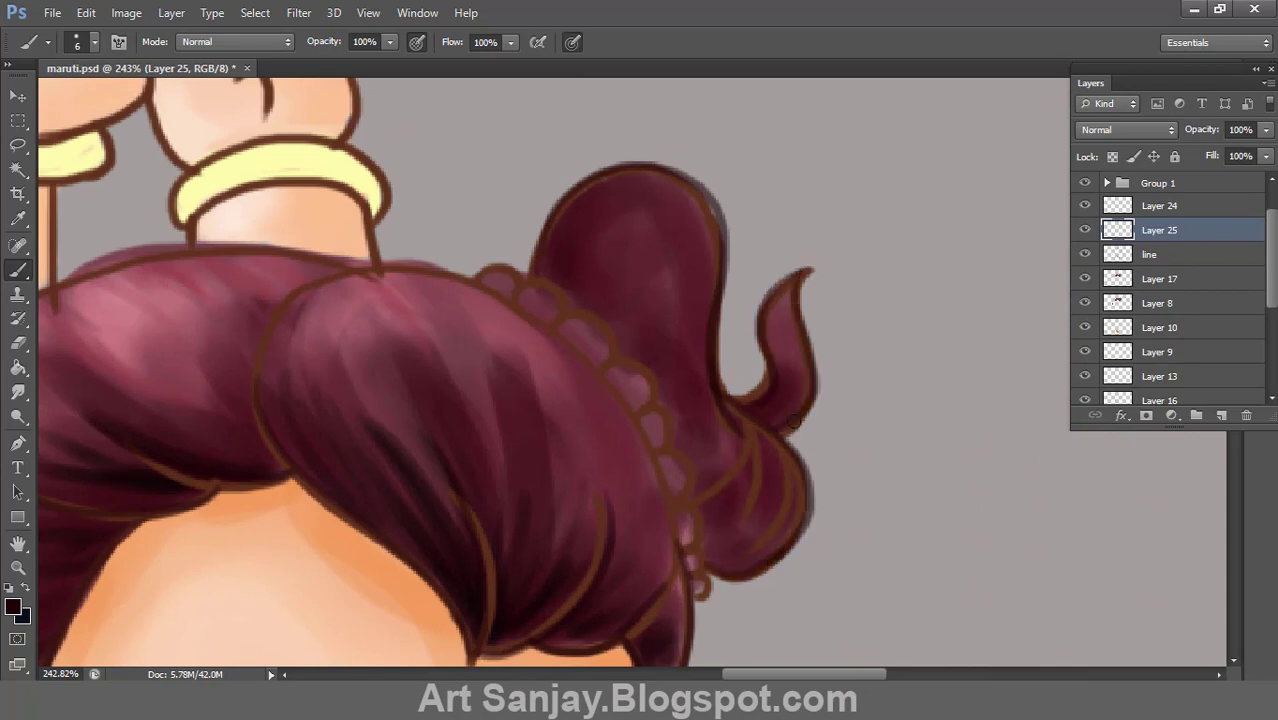
pyautogui.moveTo(330, 272); pyautogui.dragTo(736, 277)
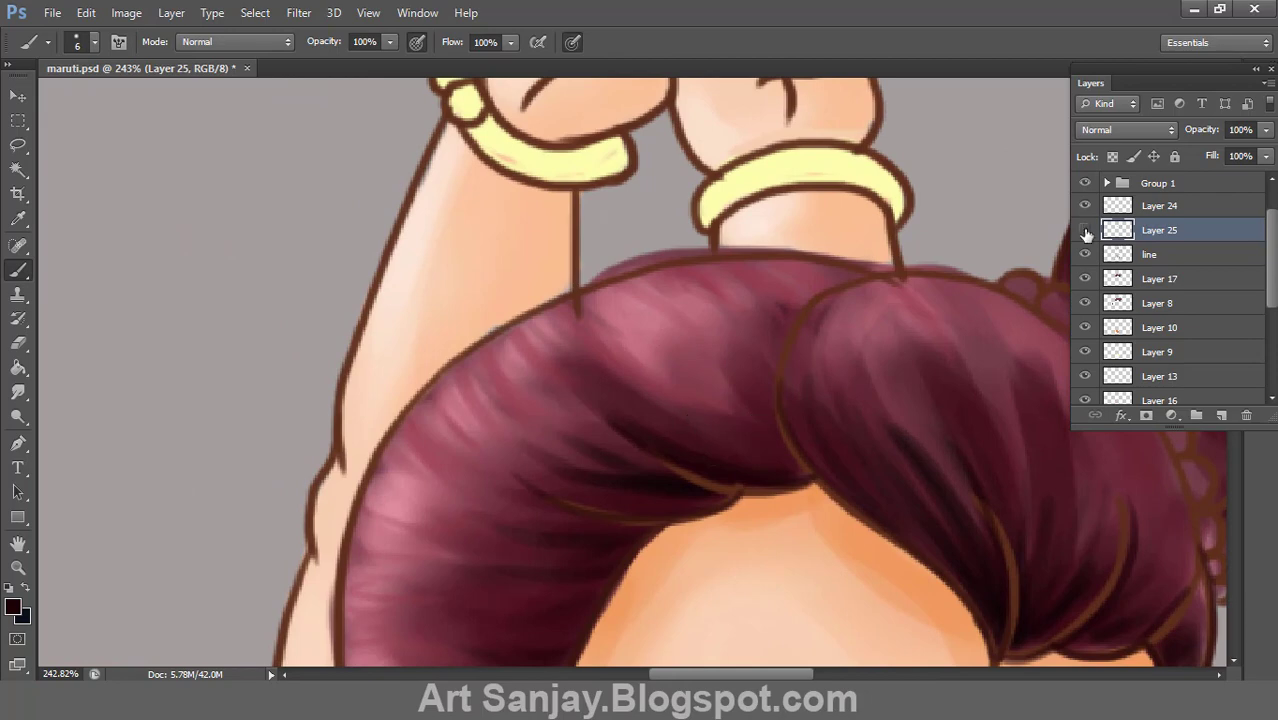
pyautogui.click(1150, 254)
pyautogui.press('e')
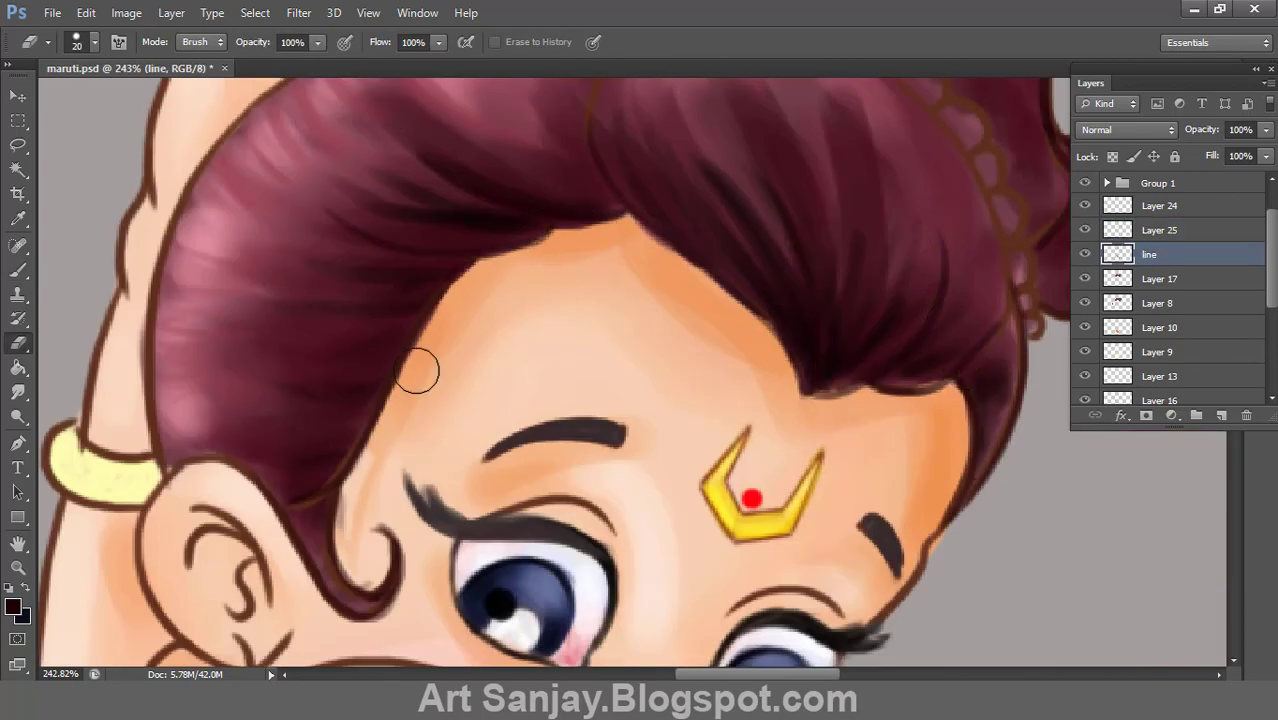
# Step: Zoom to 400% and paint dark strokes along the hairline over the forehead
pyautogui.press('z')
pyautogui.click(650, 428)
pyautogui.press('b')
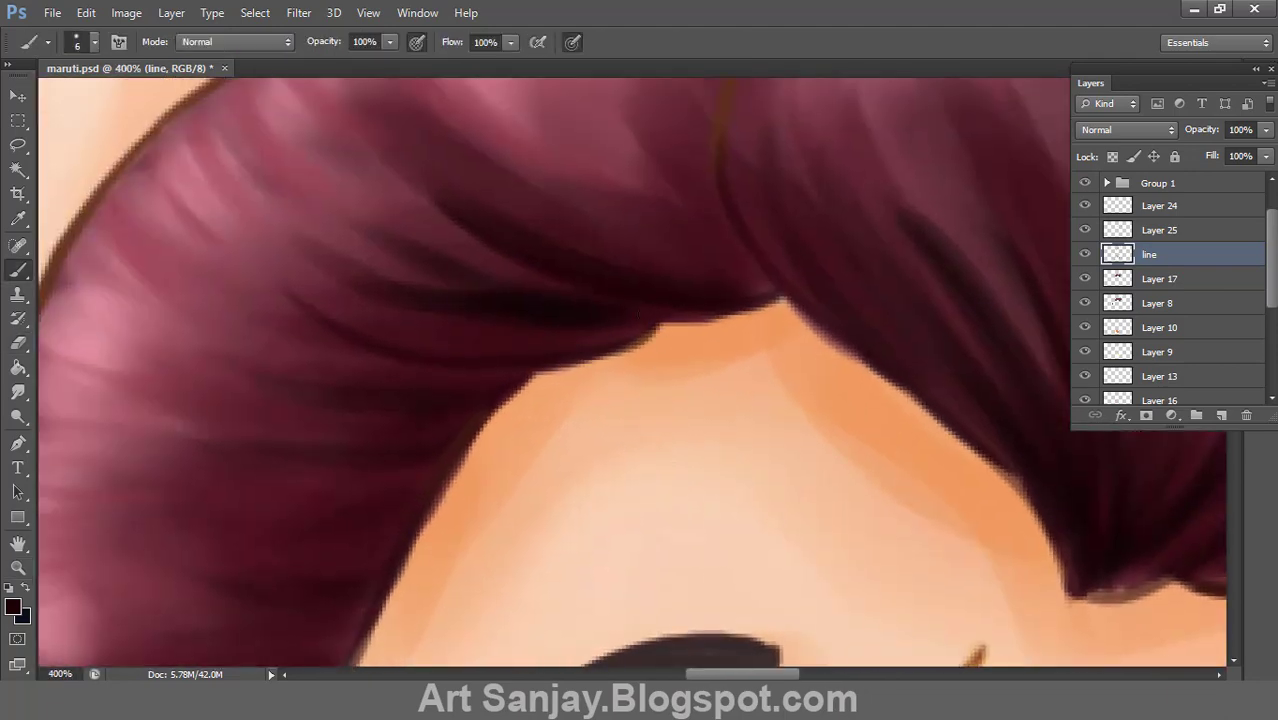
pyautogui.moveTo(783, 296); pyautogui.dragTo(437, 294)
pyautogui.moveTo(565, 472); pyautogui.dragTo(684, 461)
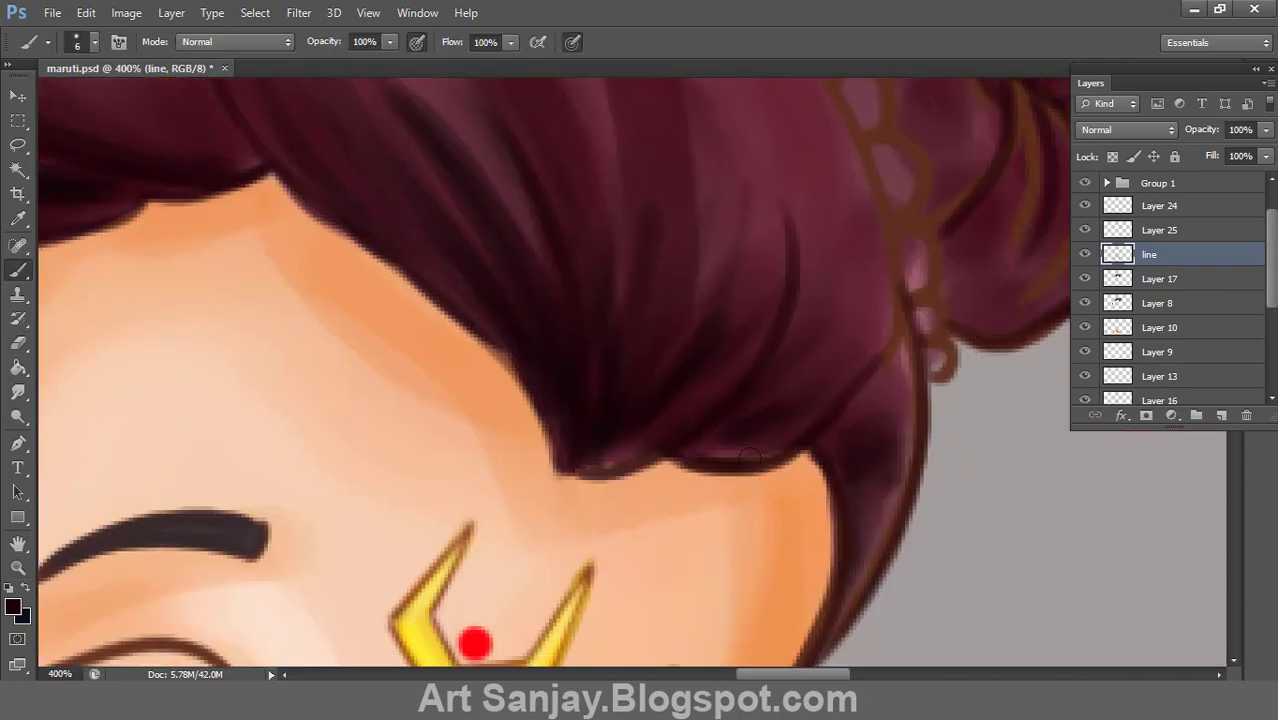
pyautogui.moveTo(540, 471)
pyautogui.mouseDown()
pyautogui.moveTo(1098, 562)
pyautogui.moveTo(790, 295)
pyautogui.mouseUp()
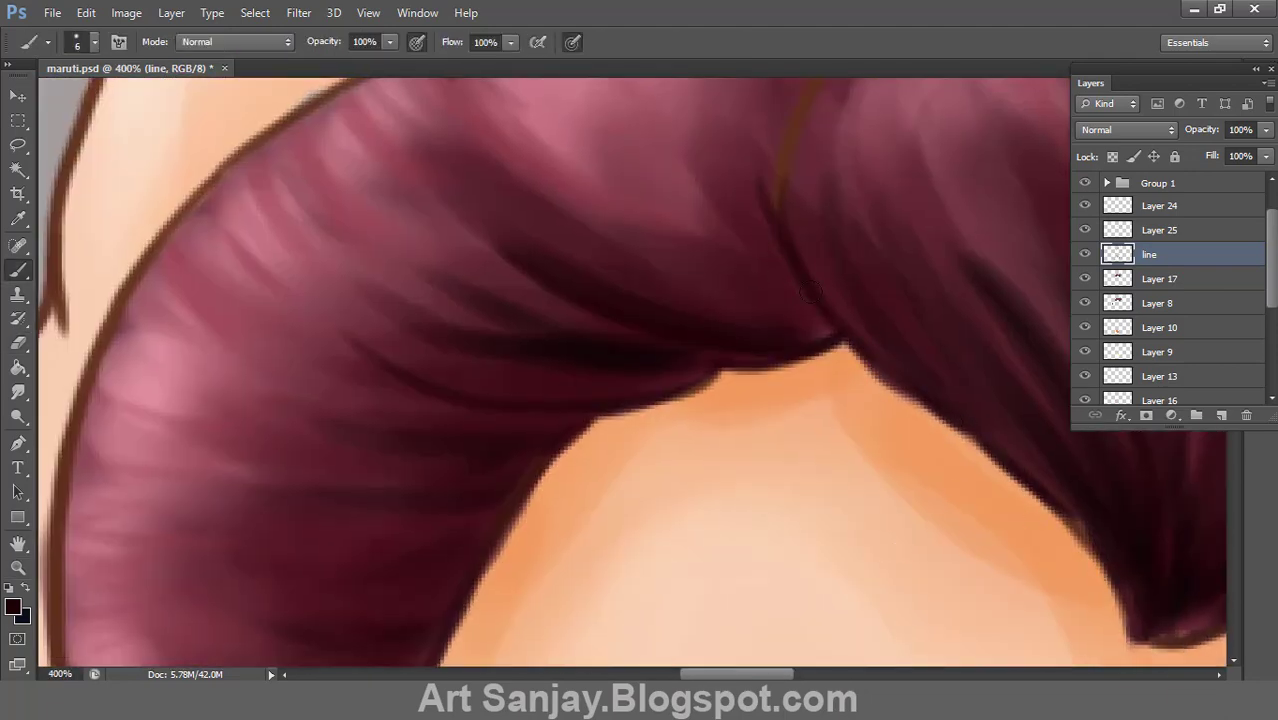
pyautogui.moveTo(770, 180)
pyautogui.mouseDown()
pyautogui.moveTo(897, 388)
pyautogui.moveTo(734, 337)
pyautogui.moveTo(515, 188)
pyautogui.mouseUp()
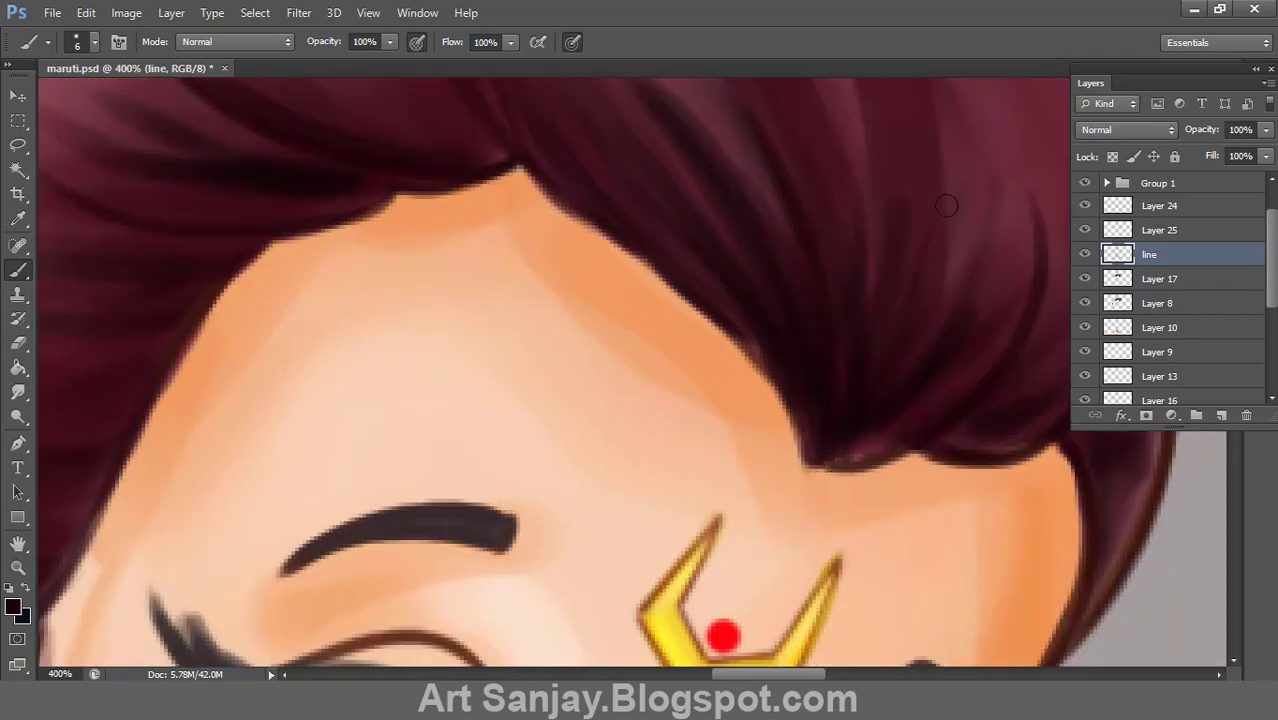
pyautogui.moveTo(796, 417); pyautogui.dragTo(910, 462)
pyautogui.moveTo(368, 190); pyautogui.dragTo(968, 185)
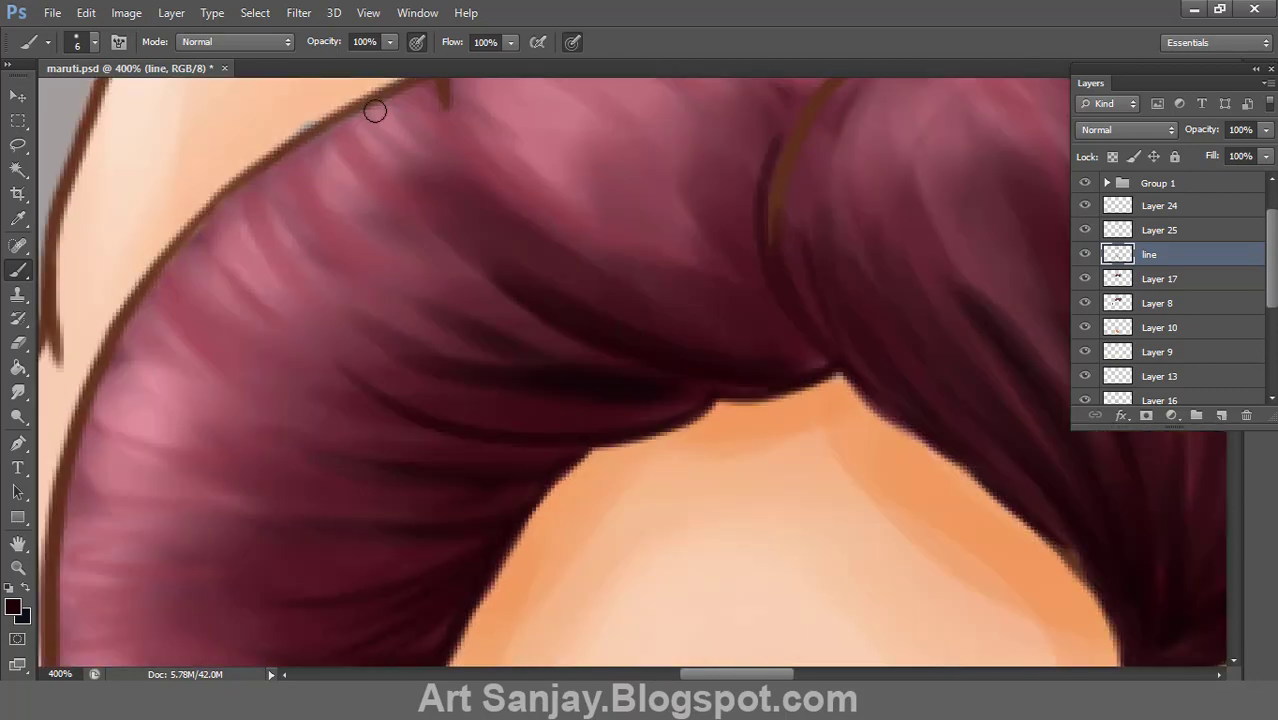
# Step: Shade the inner left hair edge, the lace trim and inside the hair bun
pyautogui.press('e')
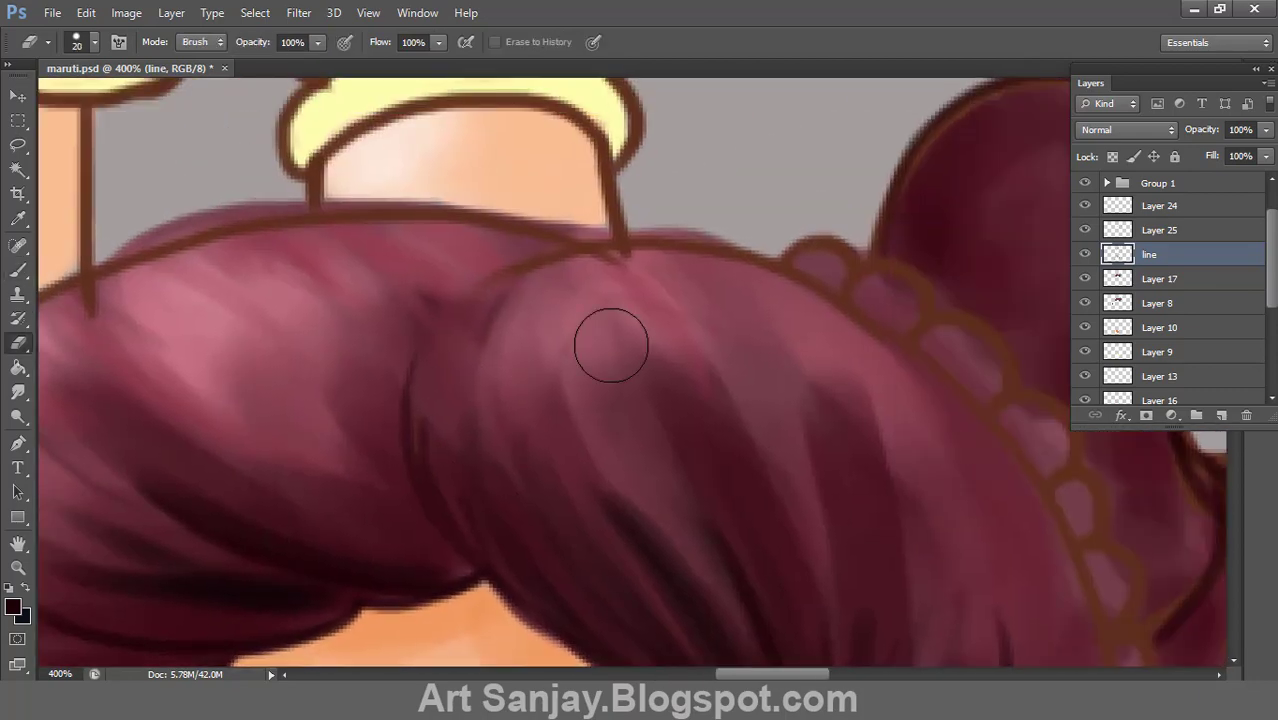
pyautogui.press('b')
pyautogui.moveTo(486, 258); pyautogui.dragTo(588, 170)
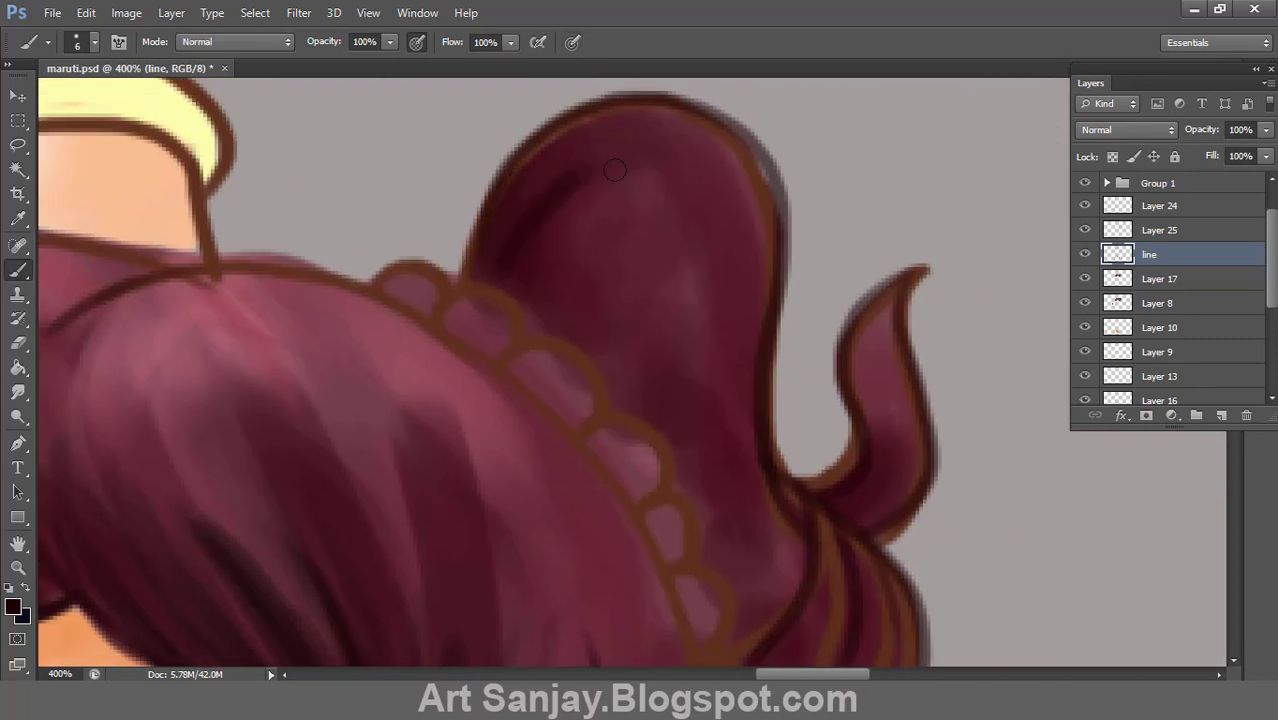
pyautogui.moveTo(537, 342)
pyautogui.mouseDown()
pyautogui.moveTo(661, 304)
pyautogui.moveTo(690, 490)
pyautogui.moveTo(797, 528)
pyautogui.mouseUp()
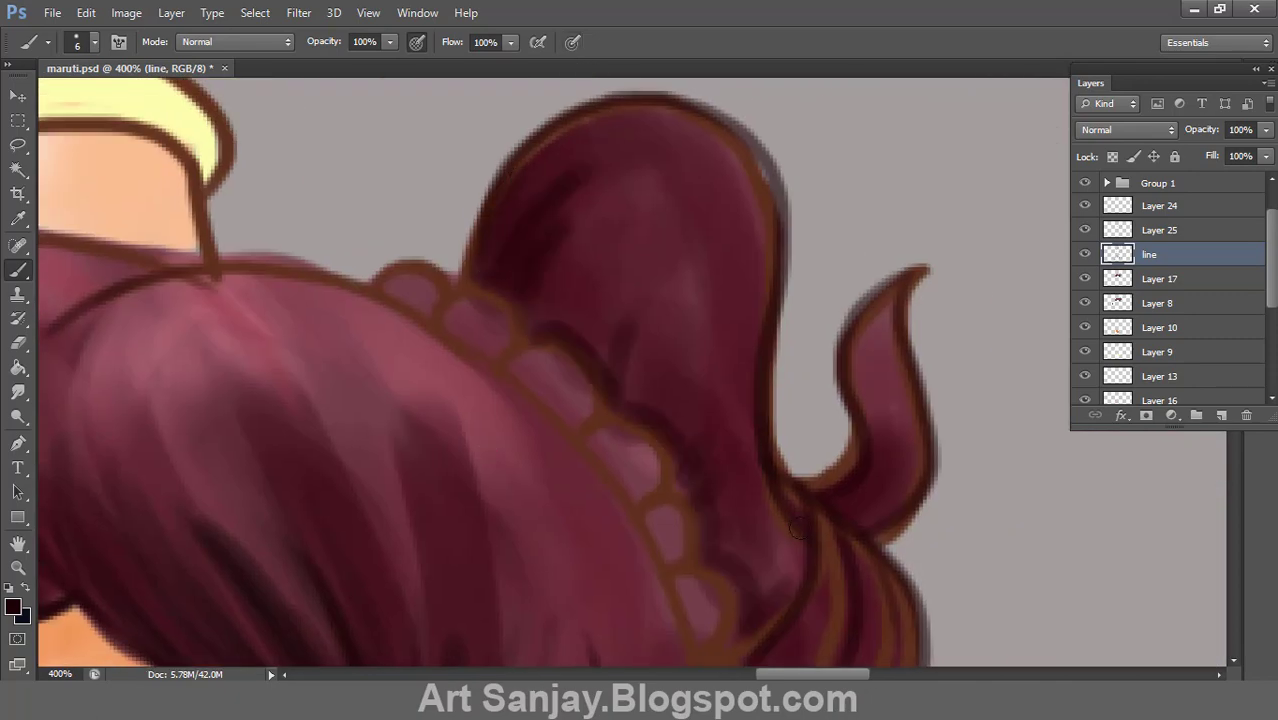
pyautogui.moveTo(608, 358); pyautogui.dragTo(604, 280)
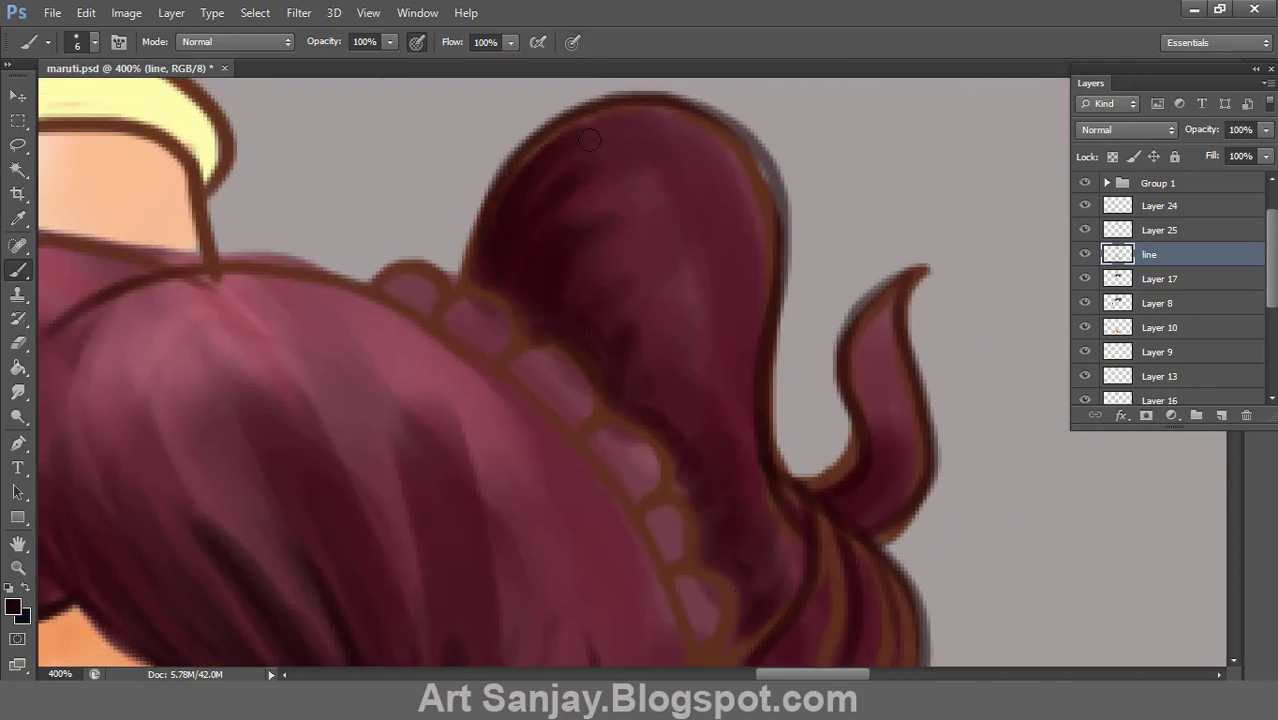
pyautogui.moveTo(589, 140); pyautogui.dragTo(647, 128)
pyautogui.moveTo(600, 180)
pyautogui.mouseDown()
pyautogui.moveTo(700, 250)
pyautogui.moveTo(659, 358)
pyautogui.mouseUp()
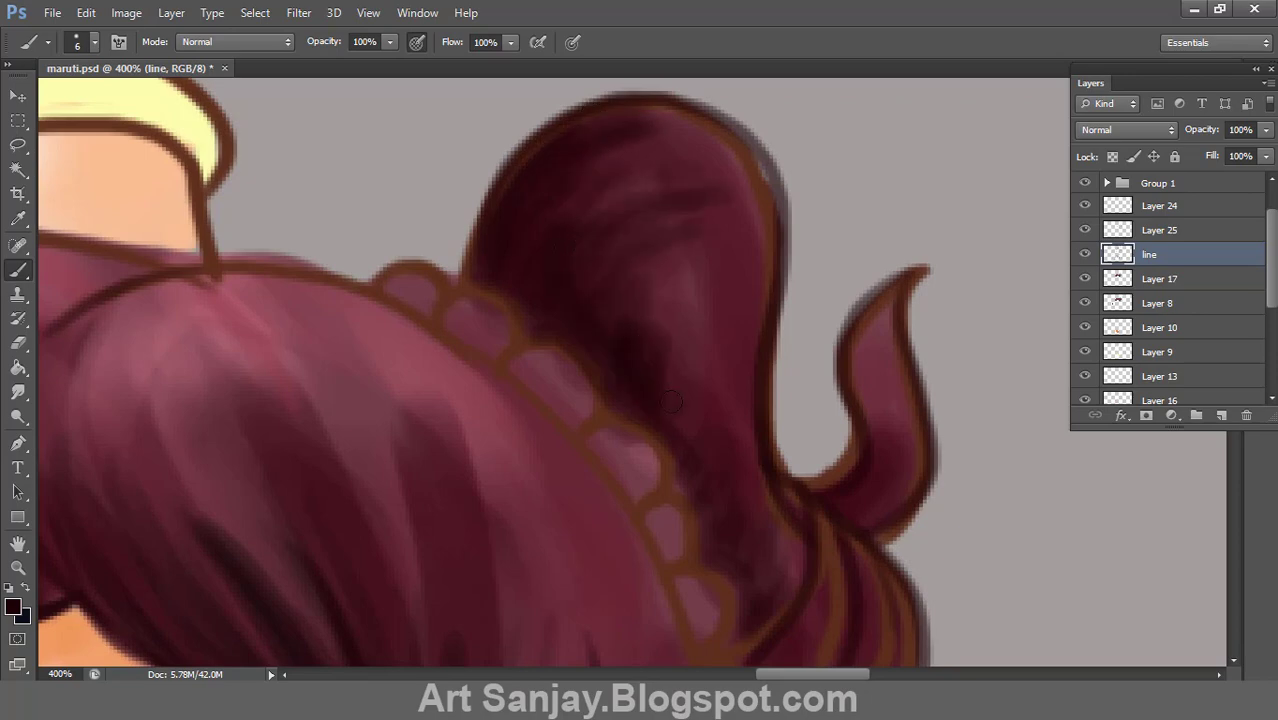
pyautogui.press('z')
pyautogui.keyDown('alt'); pyautogui.click(764, 469); pyautogui.keyUp('alt')
pyautogui.keyDown('alt'); pyautogui.click(764, 469); pyautogui.keyUp('alt')
pyautogui.keyDown('alt'); pyautogui.click(764, 469); pyautogui.keyUp('alt')
pyautogui.keyDown('alt'); pyautogui.click(764, 469); pyautogui.keyUp('alt')
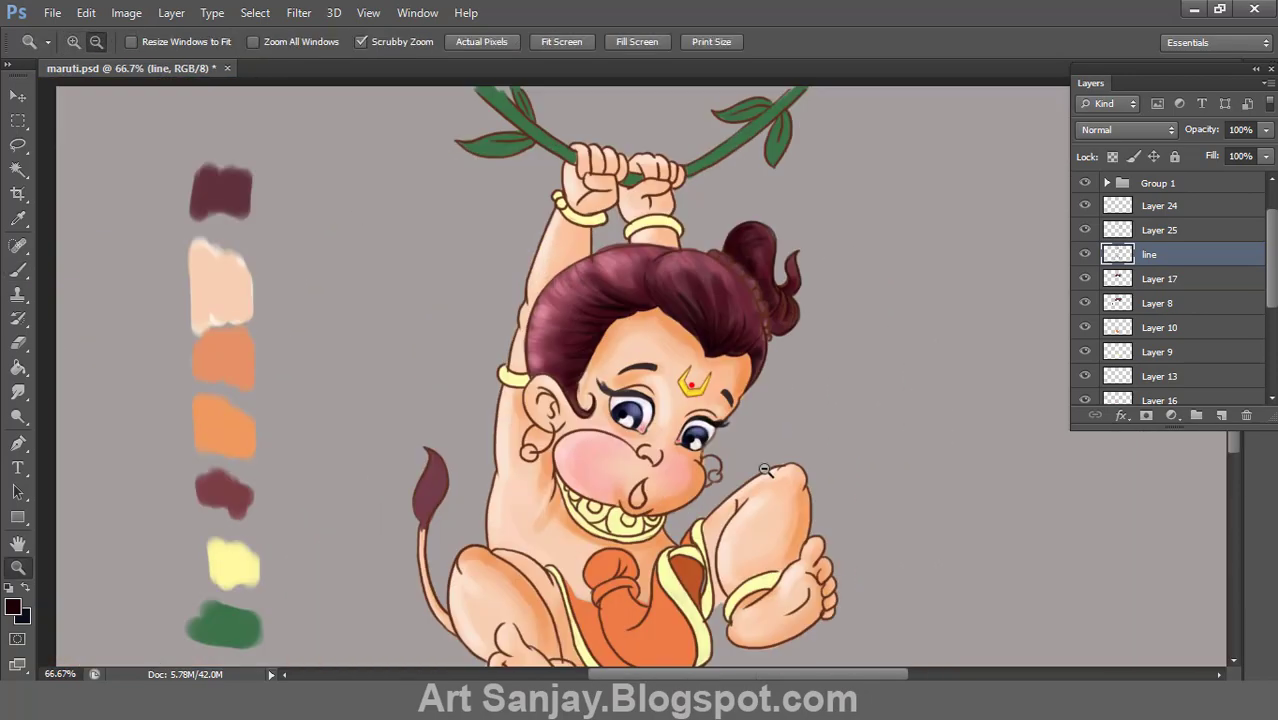
# Step: Fit the image on screen, then zoom in on the hair and the raised arm's band
pyautogui.keyDown('alt'); pyautogui.click(713, 326); pyautogui.keyUp('alt')
pyautogui.keyDown('alt'); pyautogui.click(645, 340); pyautogui.keyUp('alt')
pyautogui.rightClick(660, 376)
pyautogui.click(680, 388)
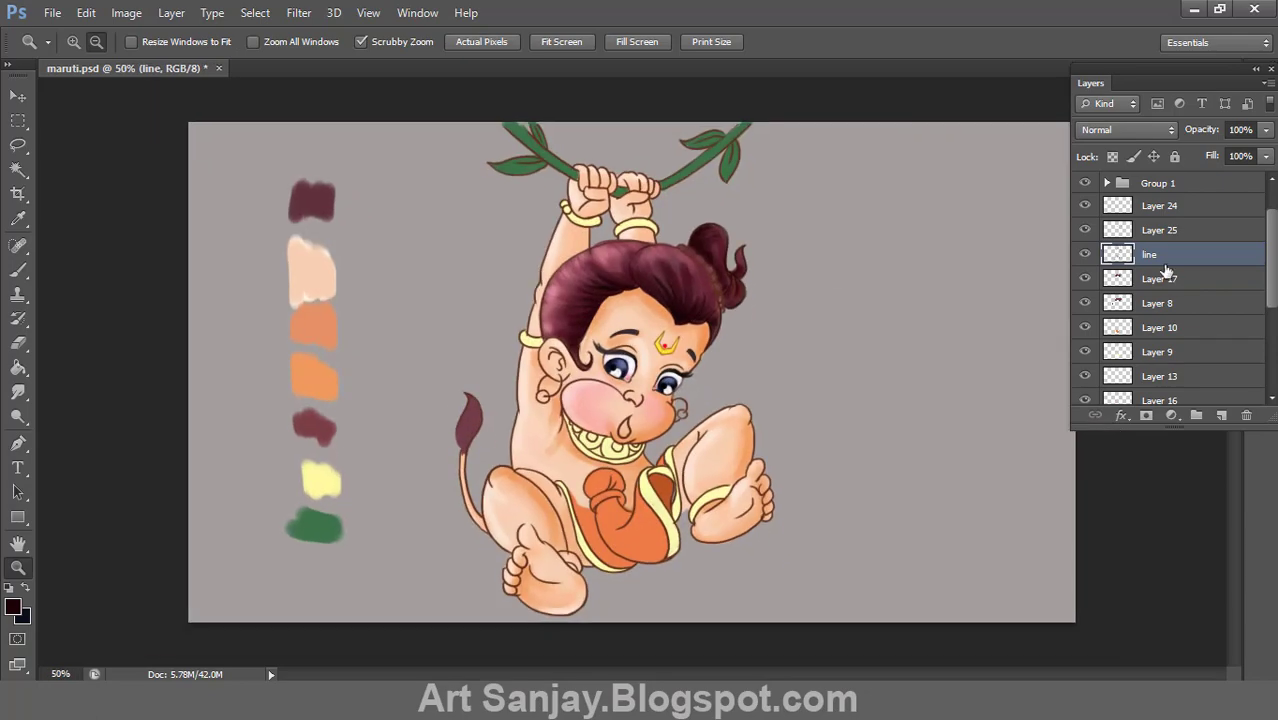
pyautogui.keyDown('alt'); pyautogui.click(974, 317); pyautogui.keyUp('alt')
pyautogui.hotkey('ctrl', '1')
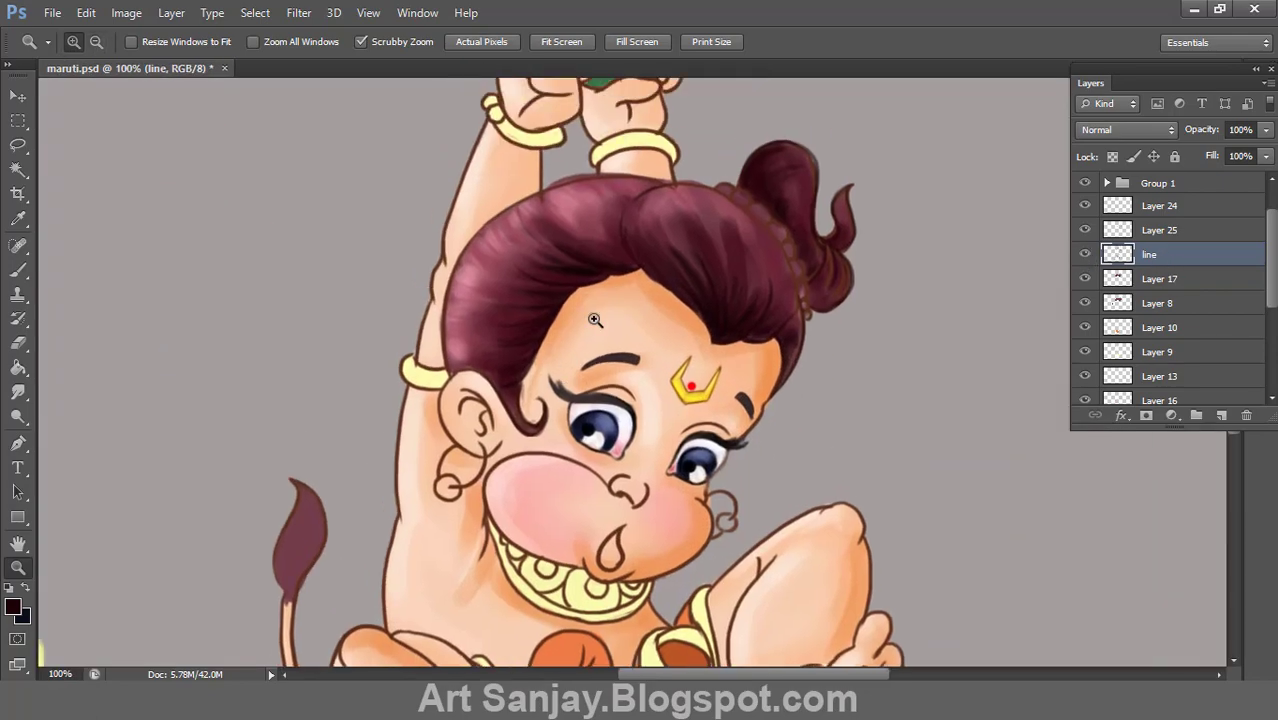
pyautogui.click(556, 200)
pyautogui.click(556, 200)
pyautogui.click(556, 200)
pyautogui.moveTo(556, 200); pyautogui.dragTo(555, 392)
# Step: Erase the Layer 8 outline edge near the wristband, then zoom back onto the face
pyautogui.press('e')
pyautogui.keyDown('ctrl'); pyautogui.click(602, 305); pyautogui.keyUp('ctrl')
pyautogui.moveTo(484, 336)
pyautogui.mouseDown()
pyautogui.moveTo(673, 281)
pyautogui.moveTo(826, 296)
pyautogui.mouseUp()
pyautogui.hotkey('ctrl', '0')
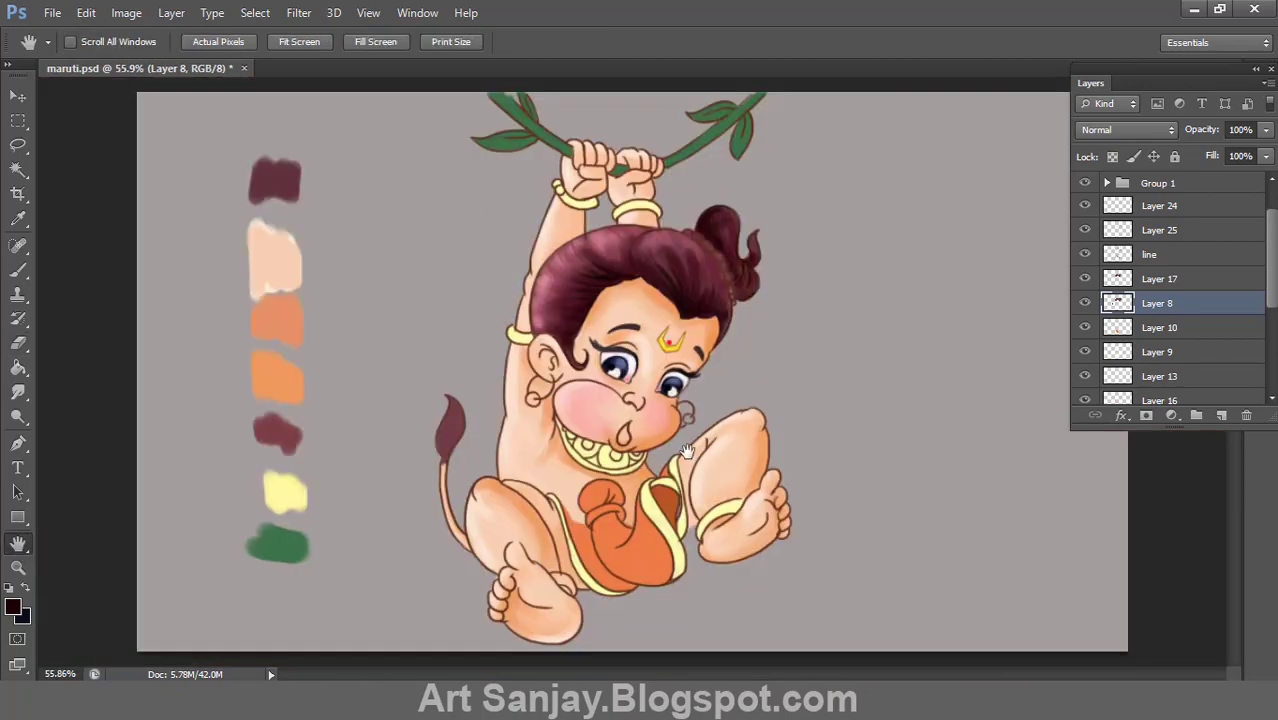
pyautogui.moveTo(687, 452)
pyautogui.mouseDown()
pyautogui.moveTo(622, 308)
pyautogui.moveTo(722, 285)
pyautogui.mouseUp()
# Step: Select skin Layer 16 and sample the skin tone as the painting colour
pyautogui.press('v')
pyautogui.click(680, 380)
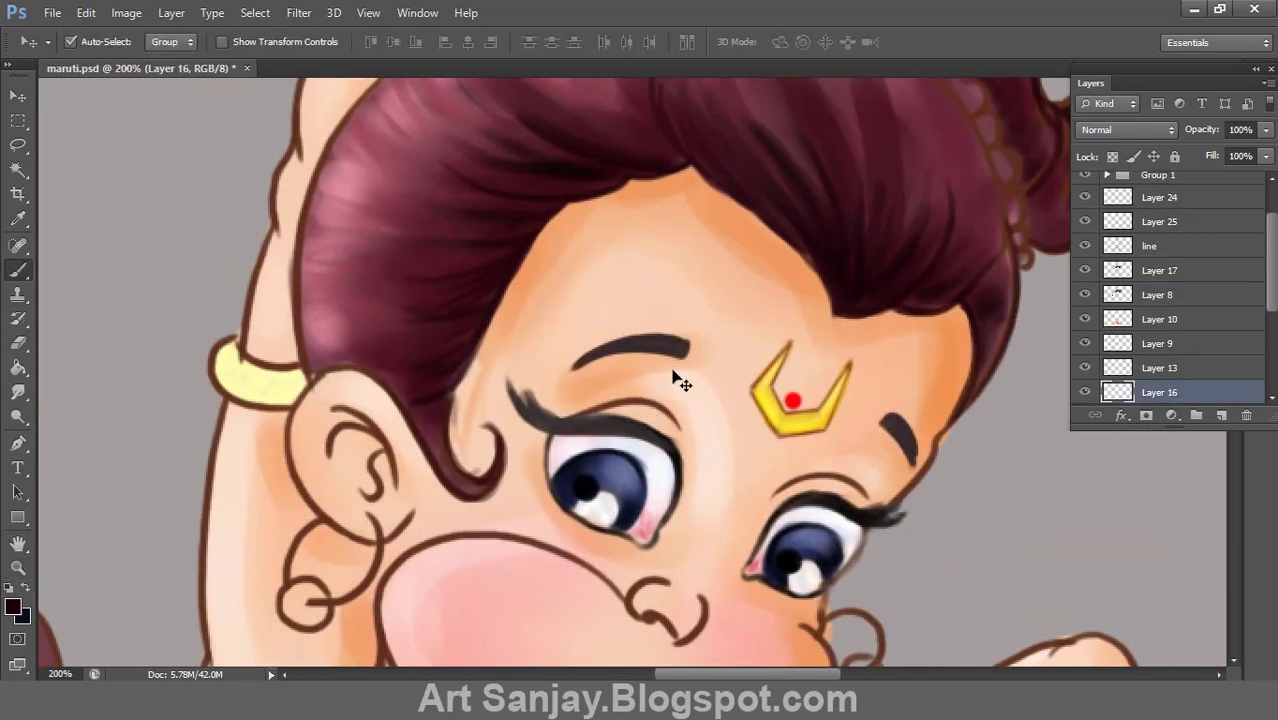
pyautogui.click(12, 606)
pyautogui.click(571, 217)
pyautogui.click(1144, 308)
pyautogui.press('b')
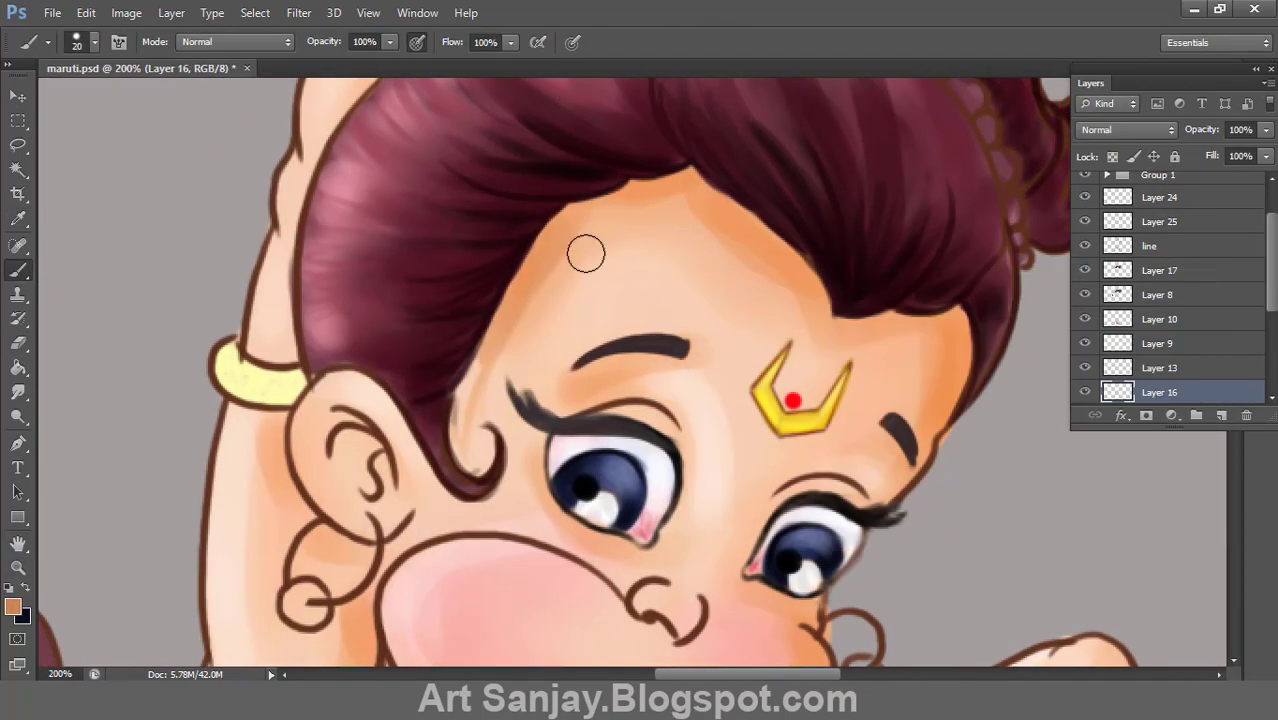
pyautogui.click(12, 606)
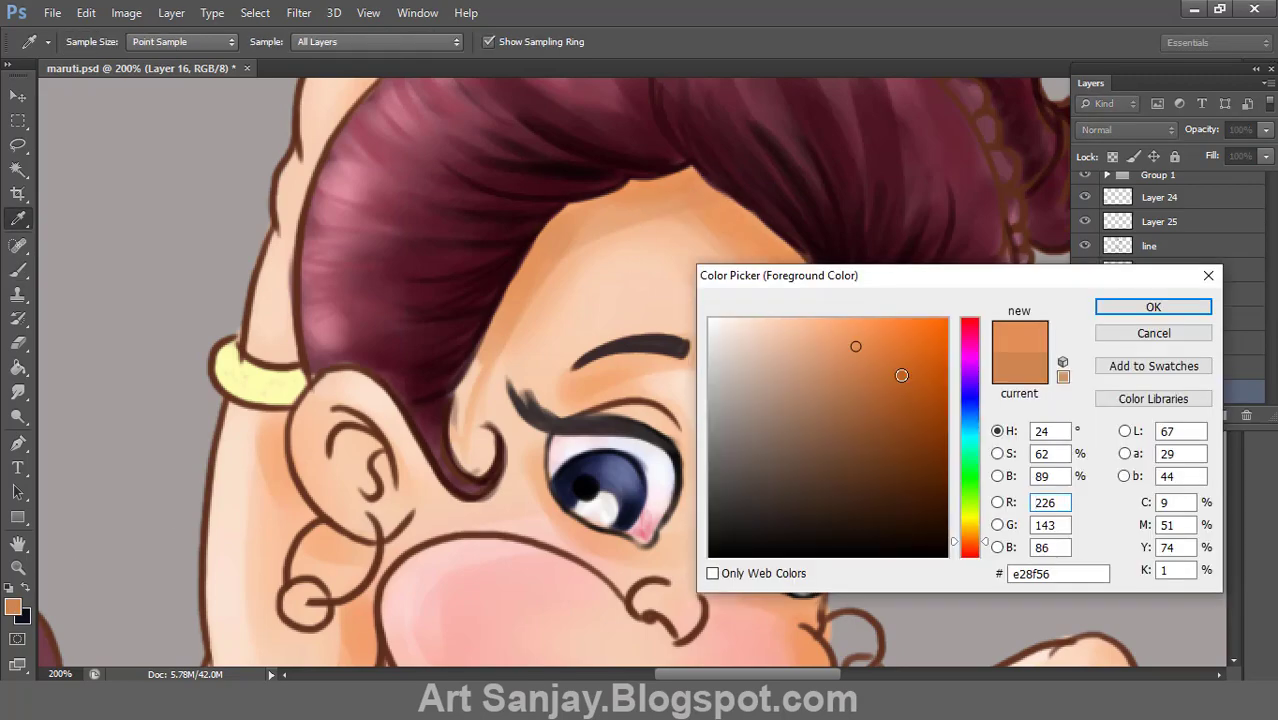
pyautogui.click(1153, 307)
# Step: Brush light pink over both cheeks, enlarging the brush to 45 px
pyautogui.moveTo(858, 453); pyautogui.dragTo(868, 238)
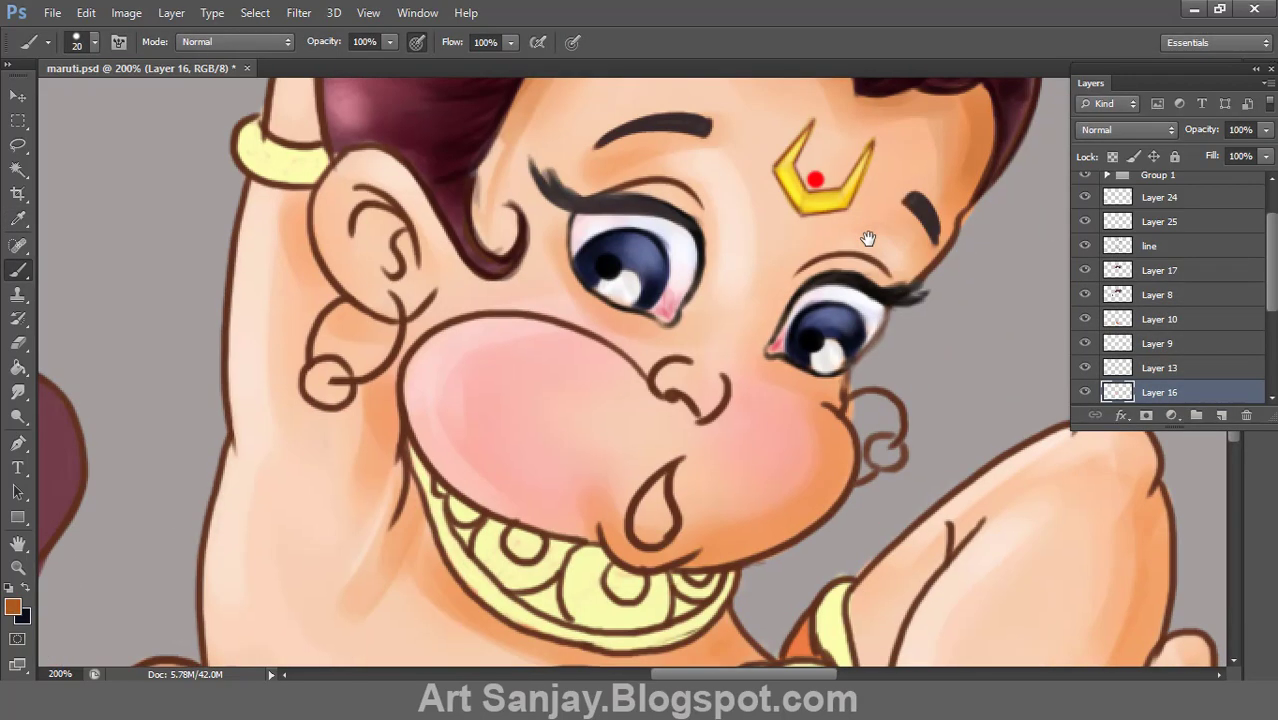
pyautogui.click(12, 606)
pyautogui.click(734, 331)
pyautogui.click(1147, 306)
pyautogui.moveTo(470, 395); pyautogui.dragTo(638, 422)
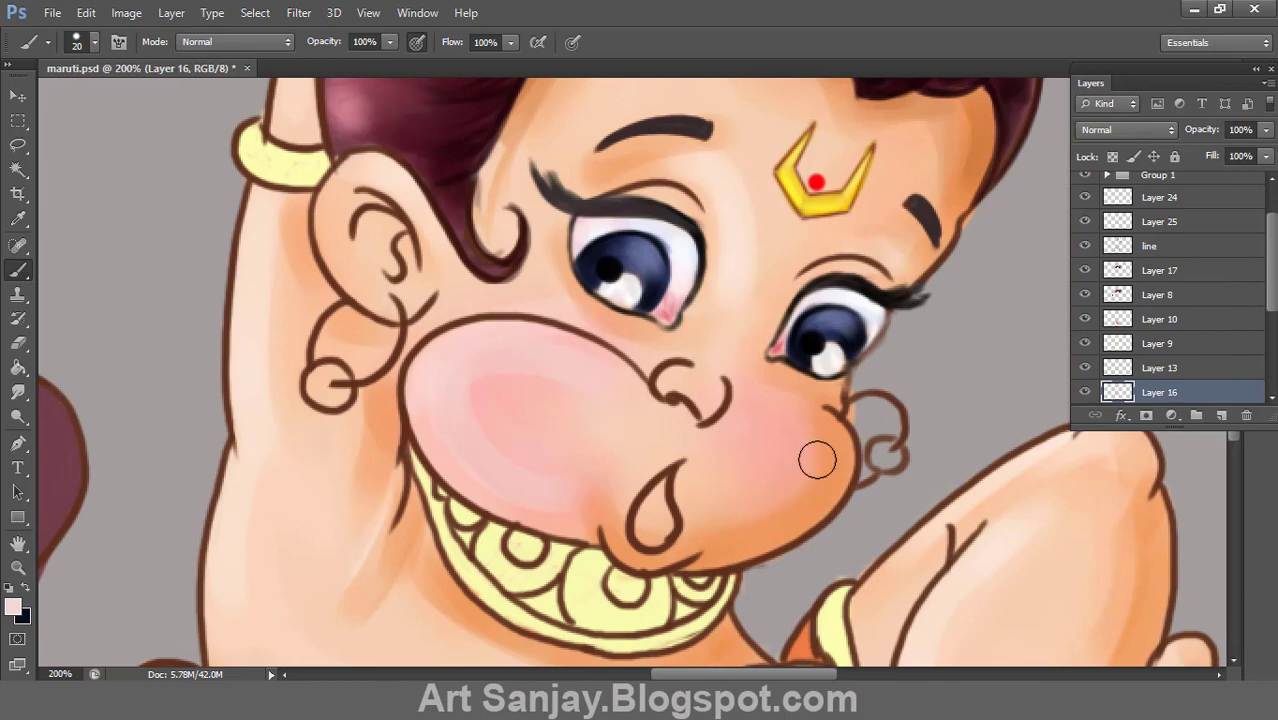
pyautogui.moveTo(817, 460); pyautogui.dragTo(796, 450)
pyautogui.click(94, 42)
pyautogui.doubleClick(41, 188)
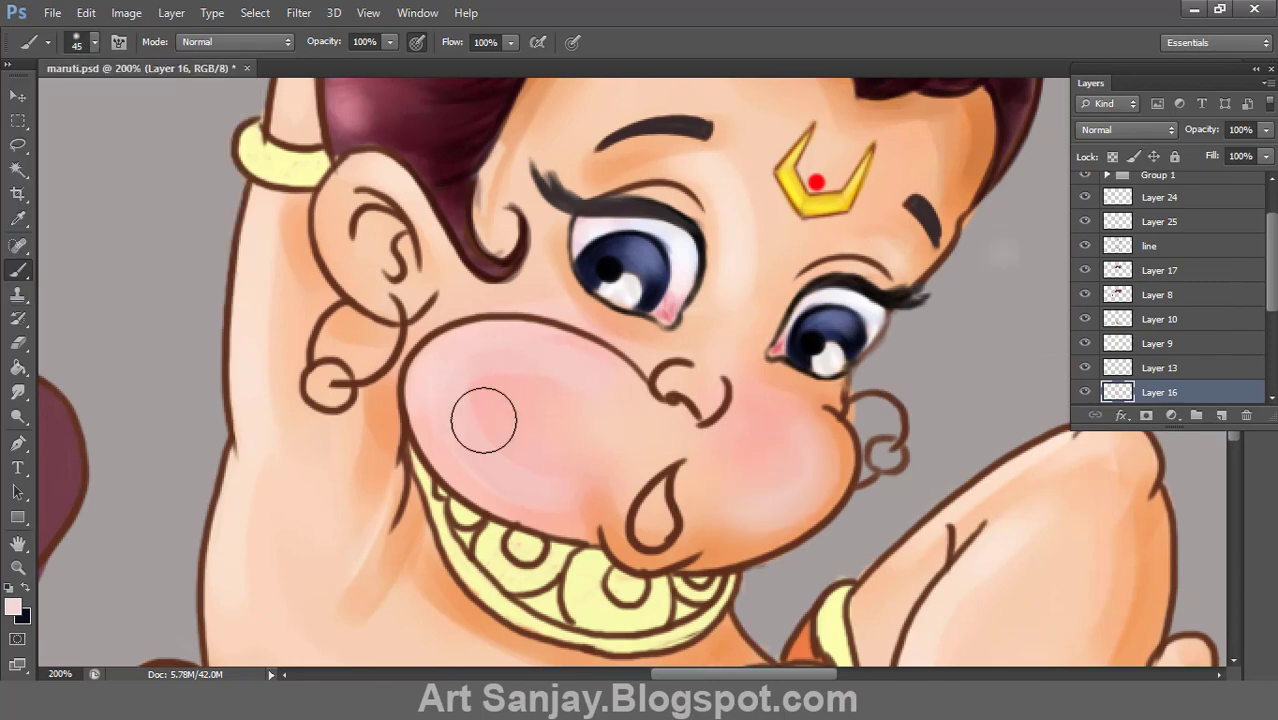
pyautogui.moveTo(484, 420); pyautogui.dragTo(556, 445)
# Step: Blend deeper and very light pink between the mouth and nose
pyautogui.click(12, 606)
pyautogui.click(803, 330)
pyautogui.click(1140, 306)
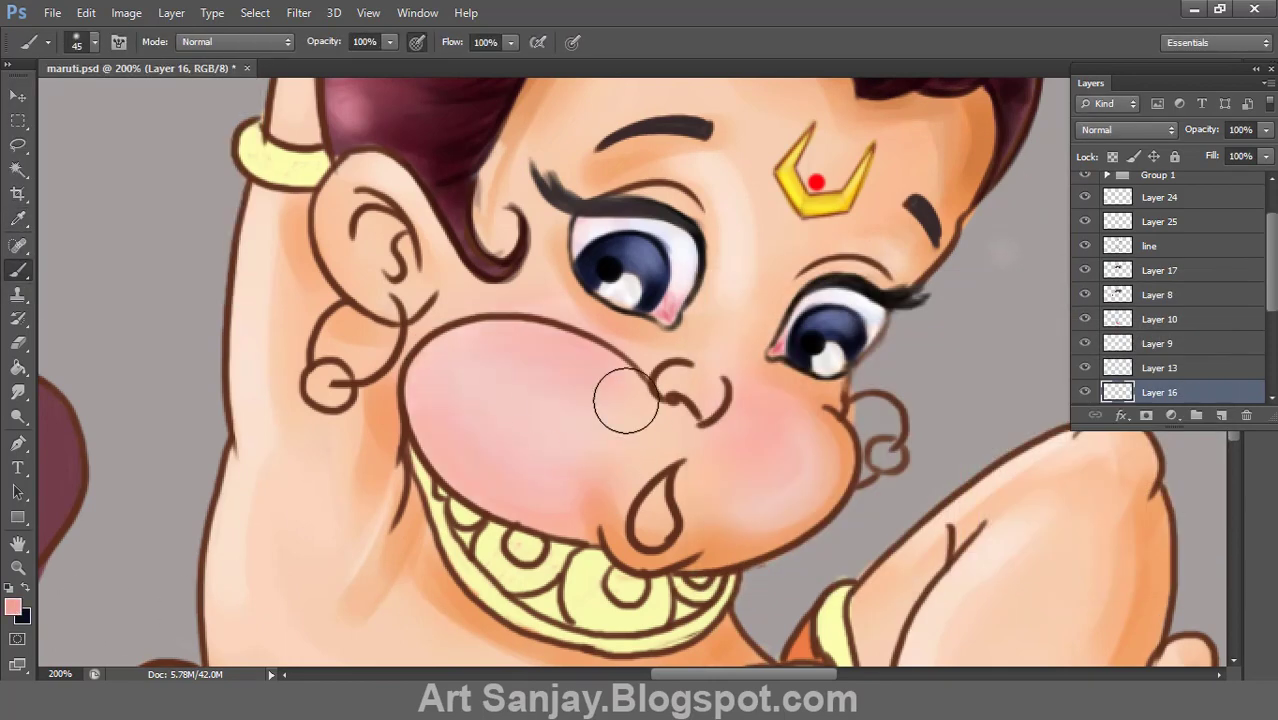
pyautogui.click(12, 606)
pyautogui.click(756, 331)
pyautogui.click(1147, 306)
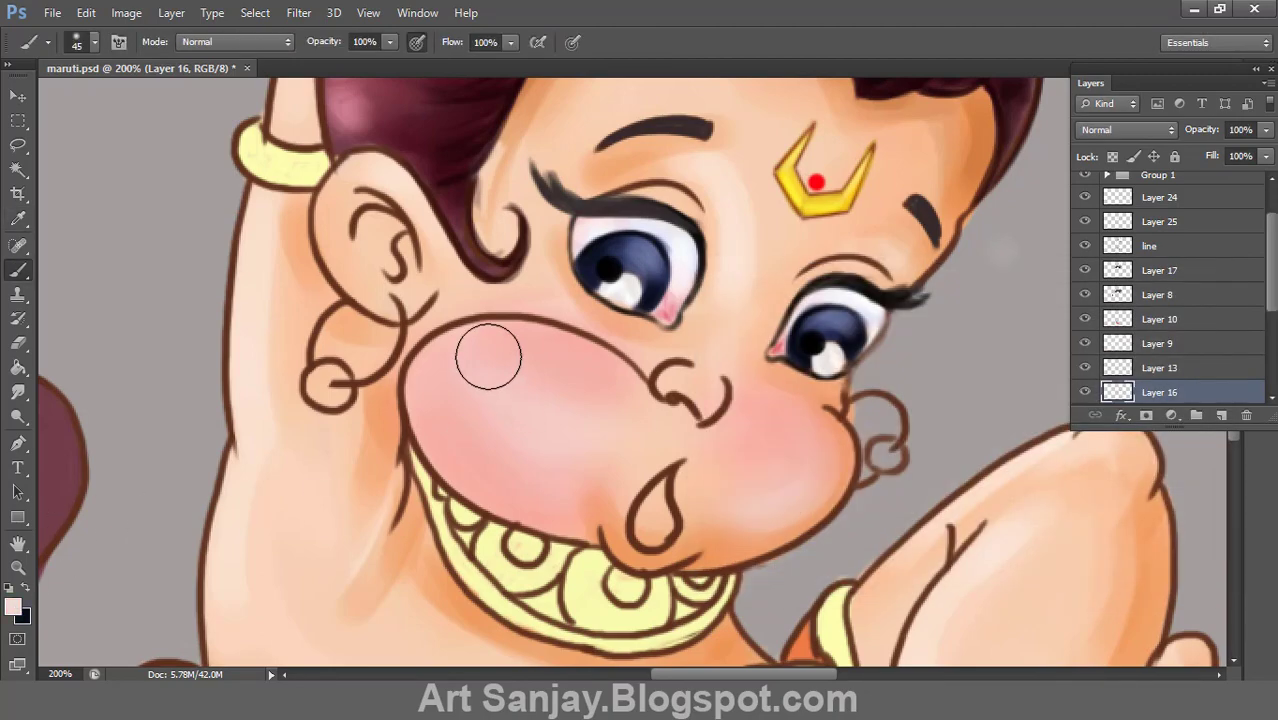
pyautogui.moveTo(488, 356)
pyautogui.mouseDown()
pyautogui.moveTo(713, 505)
pyautogui.moveTo(615, 416)
pyautogui.mouseUp()
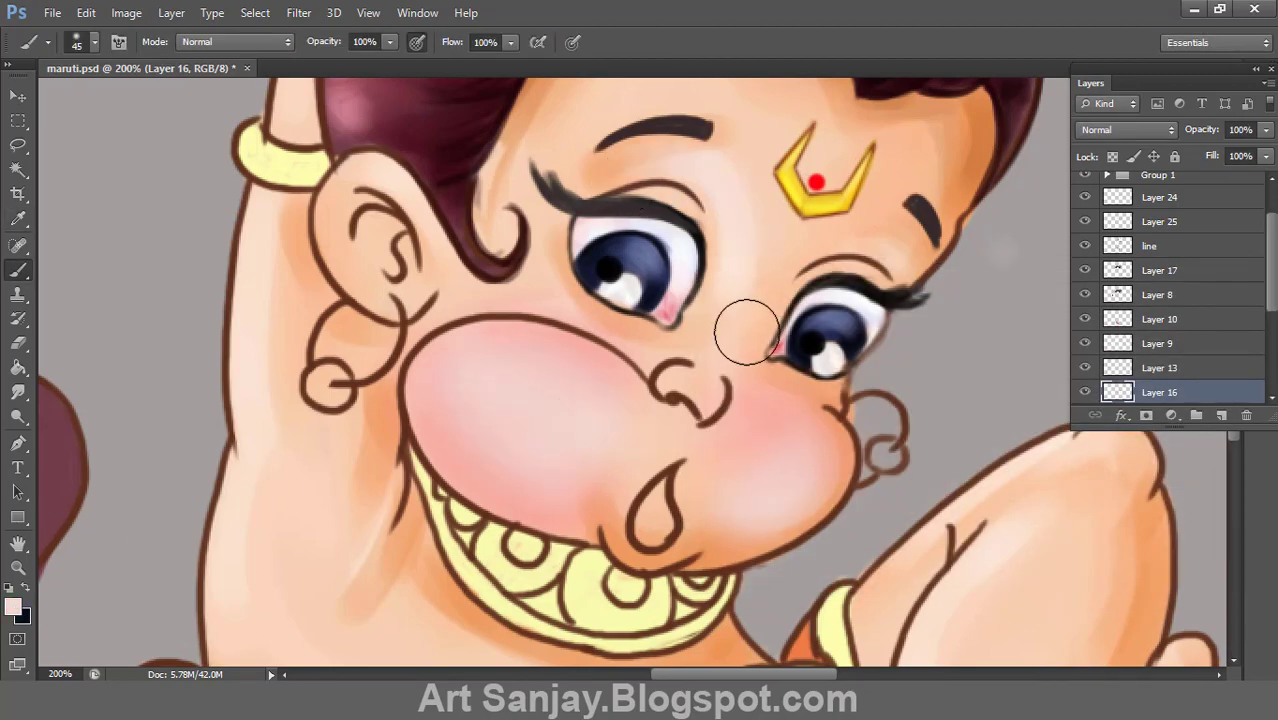
# Step: Pick a peach colour and shrink the brush to 25 px, then 9 px
pyautogui.click(12, 606)
pyautogui.click(819, 337)
pyautogui.click(1150, 302)
pyautogui.press('[')
pyautogui.press('[')
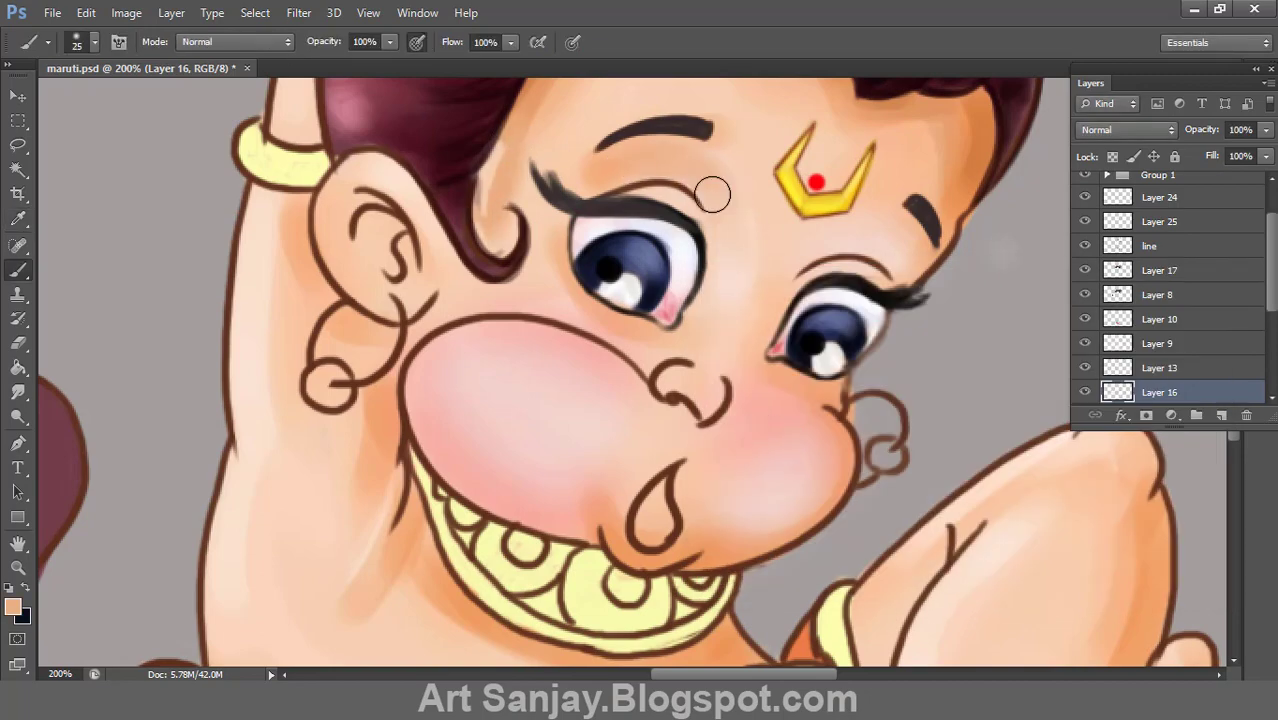
pyautogui.click(12, 606)
pyautogui.click(1150, 302)
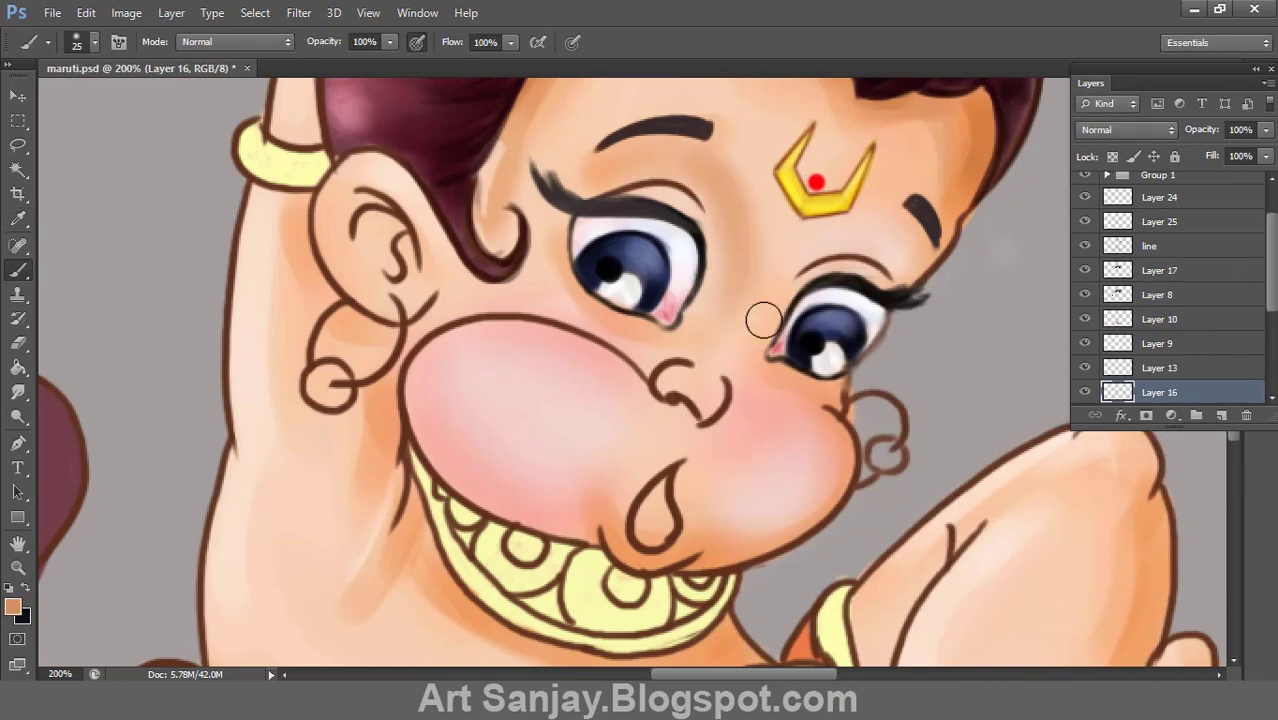
pyautogui.click(12, 606)
pyautogui.click(1150, 302)
pyautogui.press('[')
pyautogui.press('[')
pyautogui.press('[')
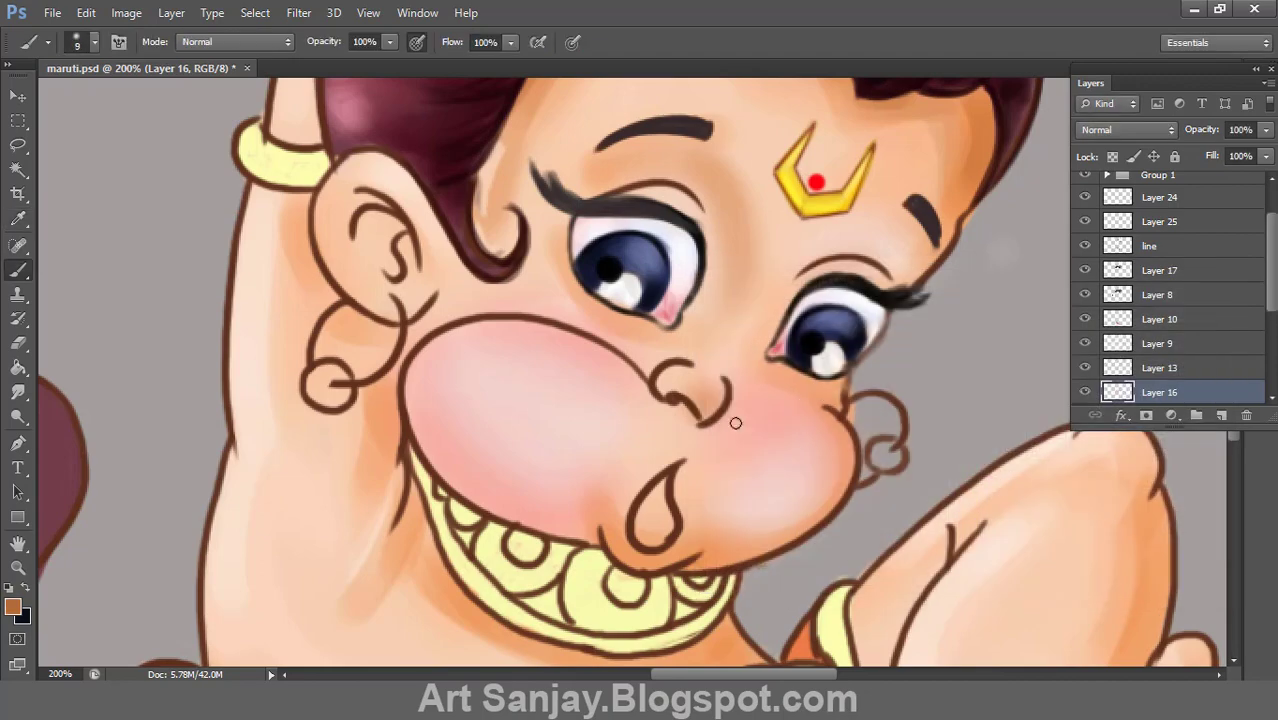
# Step: Switch the painting colour to a brighter orange, then a light peach
pyautogui.click(12, 606)
pyautogui.click(945, 335)
pyautogui.click(1150, 302)
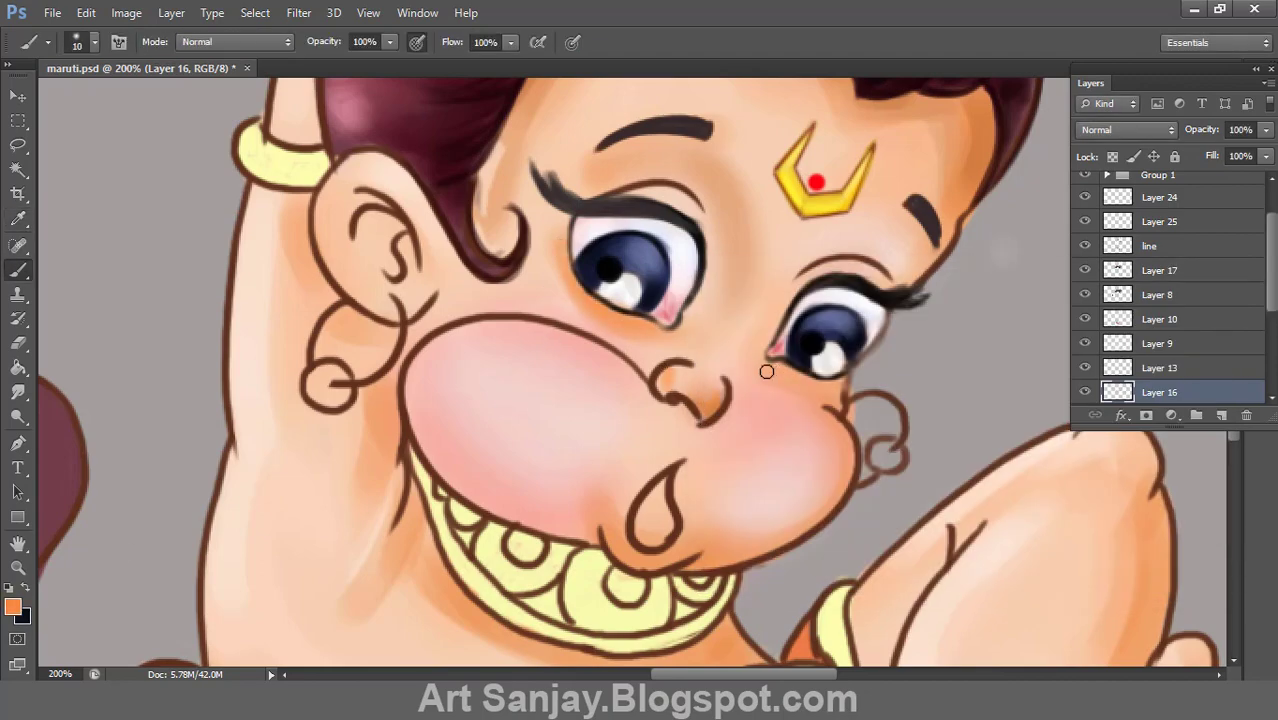
pyautogui.click(12, 606)
pyautogui.click(767, 320)
pyautogui.click(1152, 304)
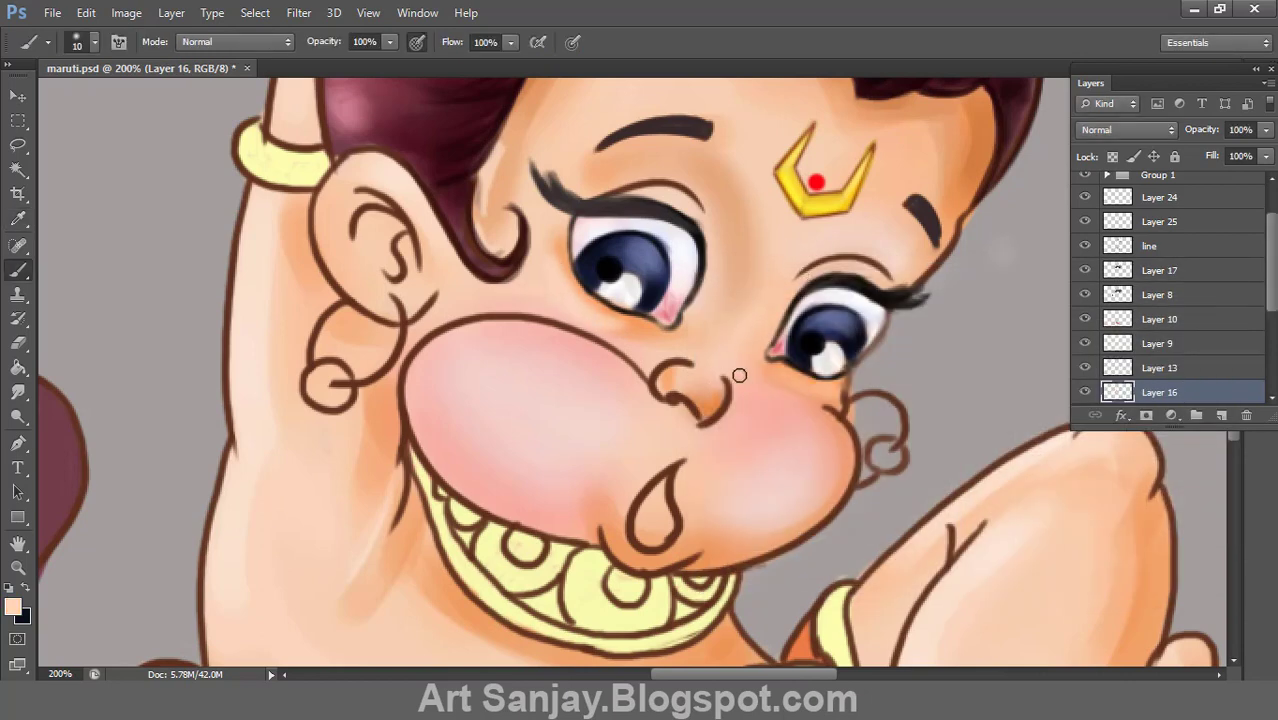
# Step: Zoom to 200% around the nose and adjust the orange painting colour
pyautogui.press('h')
pyautogui.hotkey('ctrl', '0')
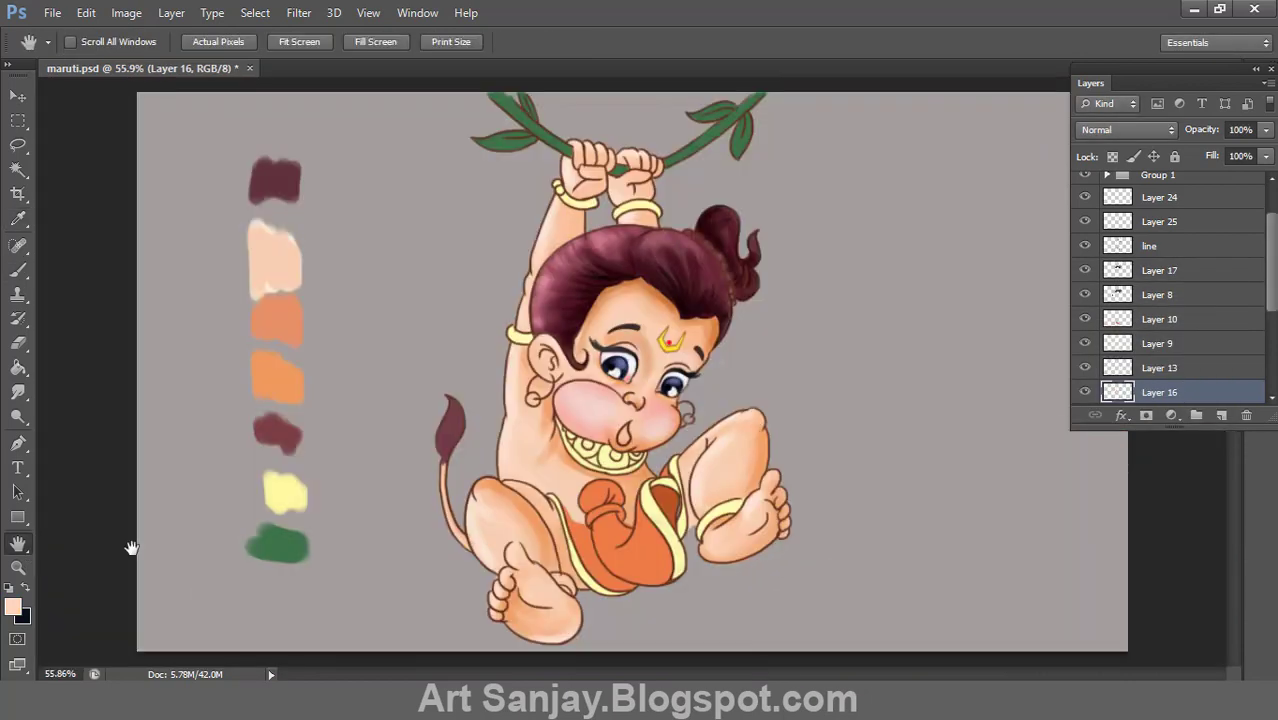
pyautogui.press('z')
pyautogui.hotkey('ctrl', '1')
pyautogui.click(668, 403)
pyautogui.press('b')
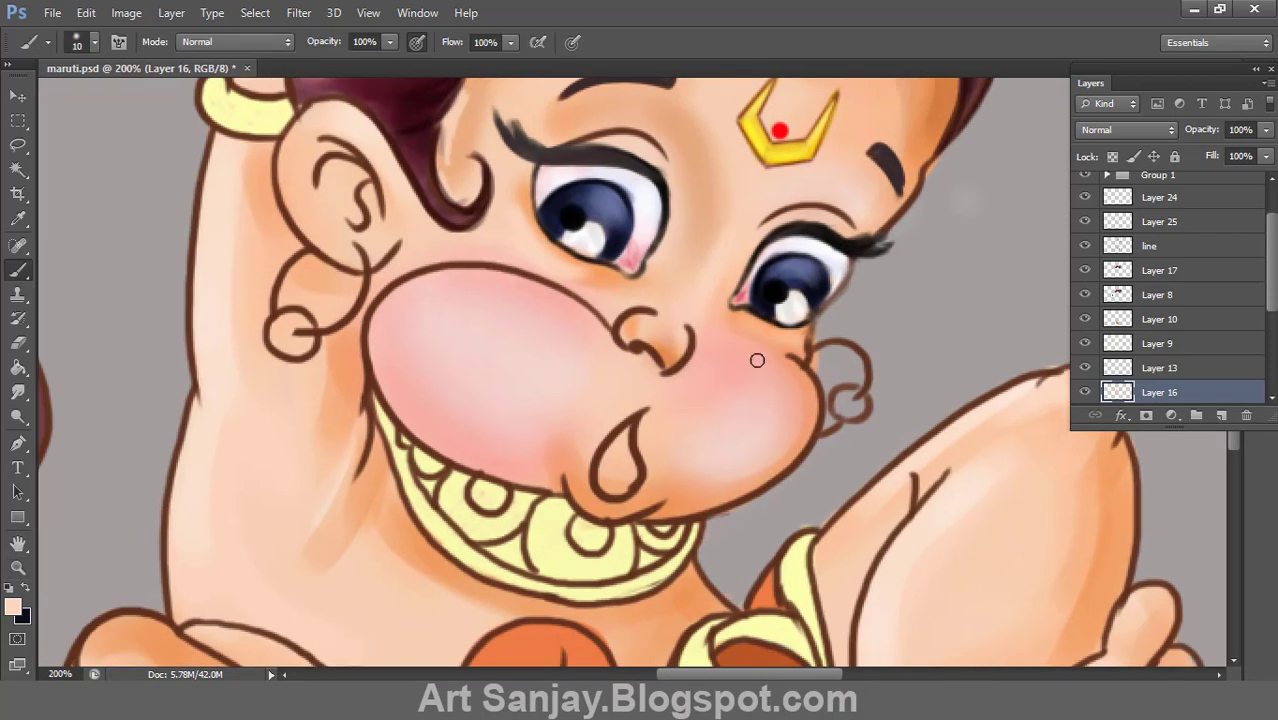
pyautogui.doubleClick(20, 543)
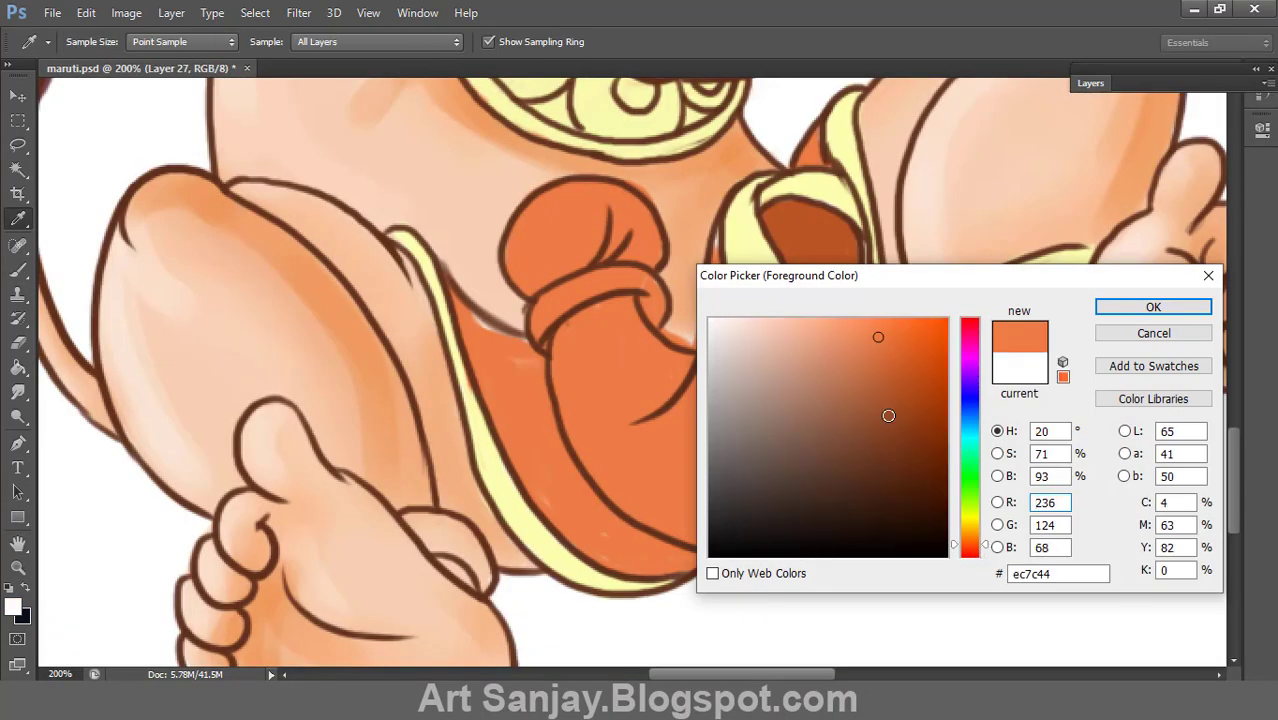
pyautogui.click(941, 322)
# Step: Paint bright orange over the dhoti's knot, upper bulge and sides with a hard round brush
pyautogui.click(1155, 305)
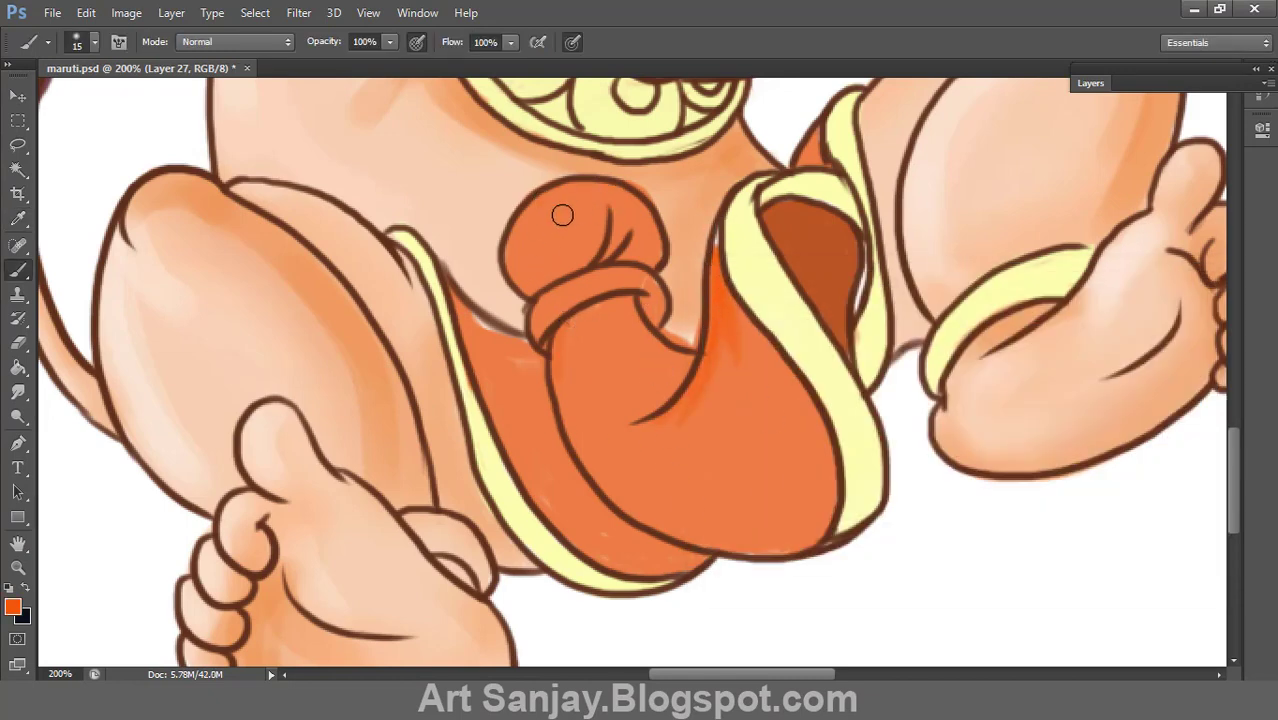
pyautogui.click(94, 41)
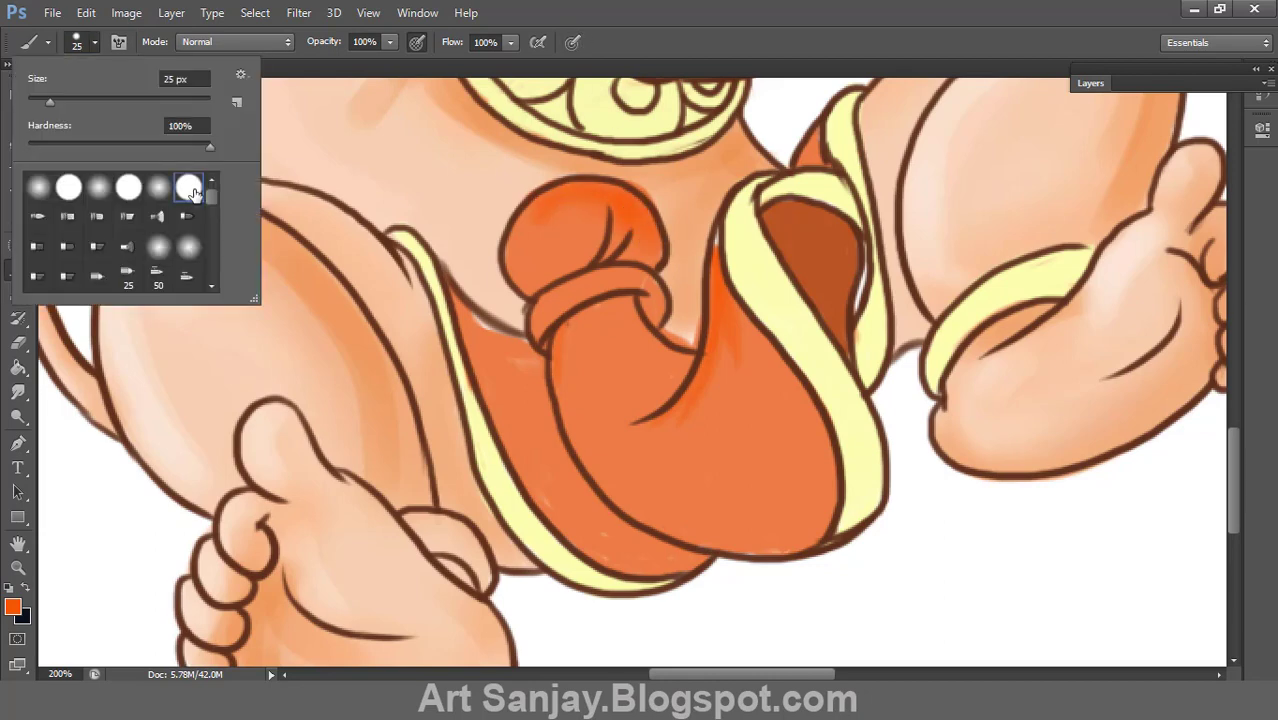
pyautogui.moveTo(560, 215); pyautogui.dragTo(610, 230)
pyautogui.moveTo(620, 305); pyautogui.dragTo(655, 355)
pyautogui.moveTo(726, 285); pyautogui.dragTo(685, 448)
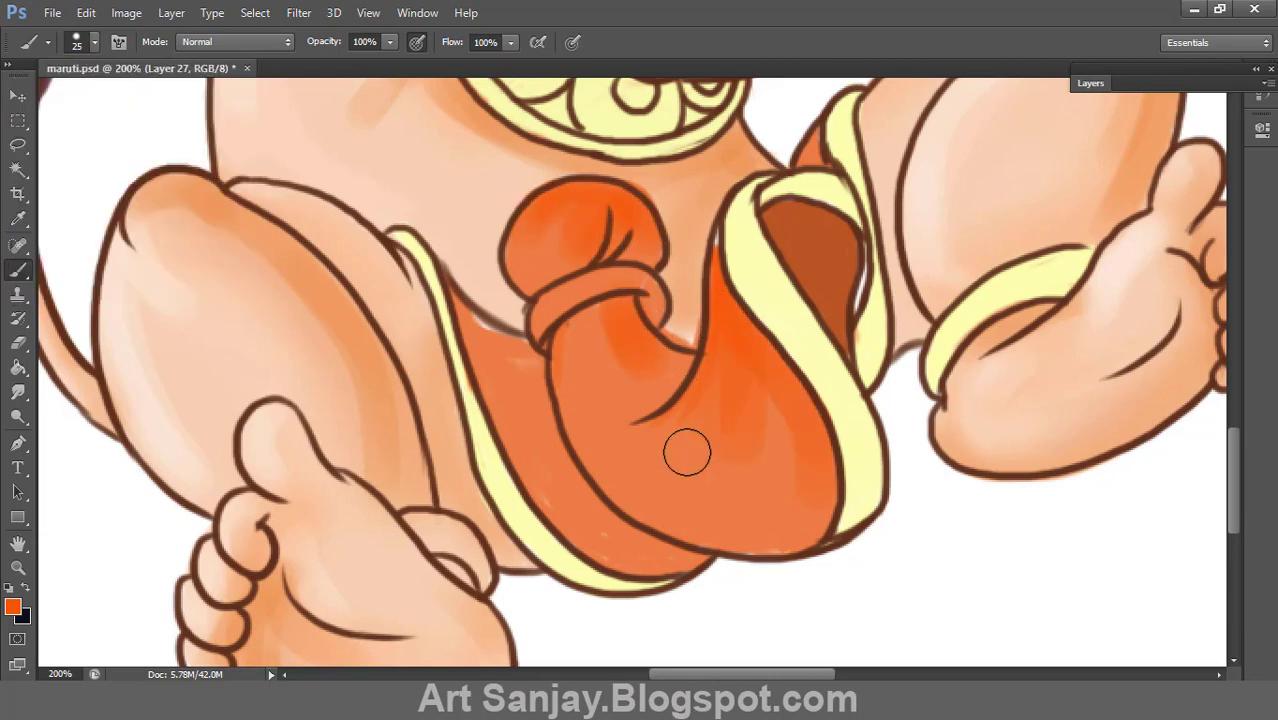
pyautogui.moveTo(464, 292); pyautogui.dragTo(614, 489)
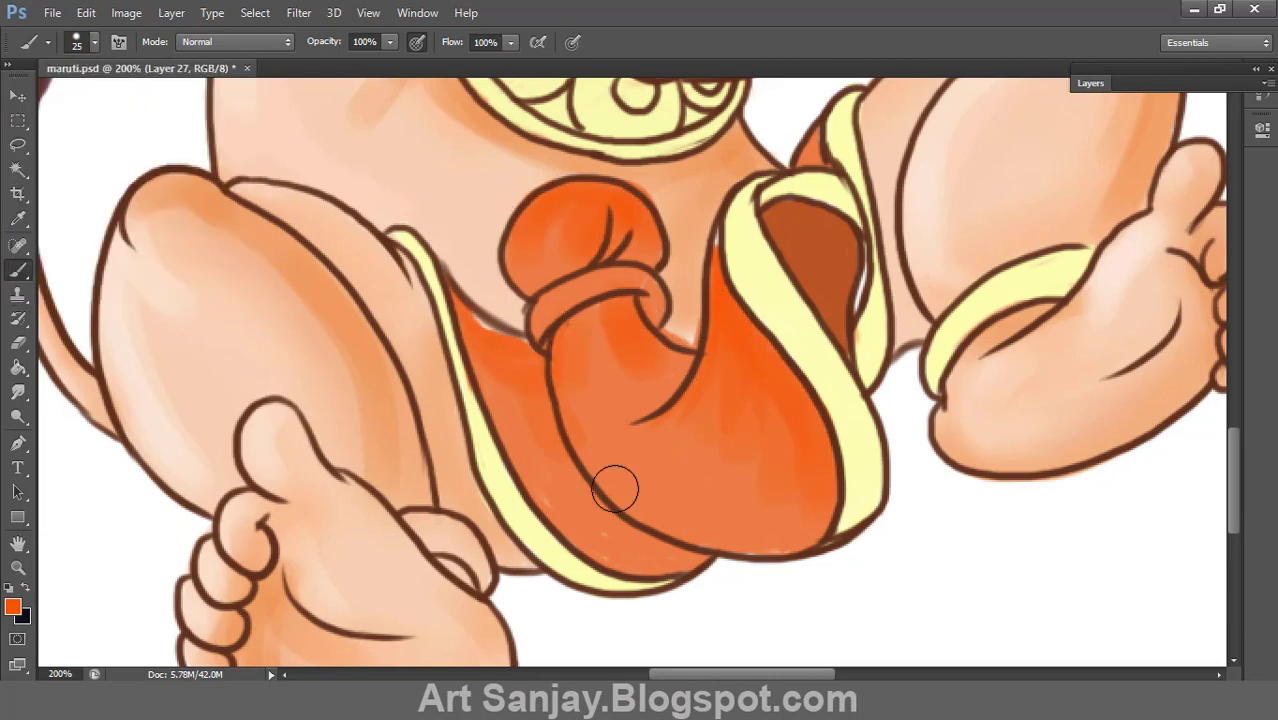
# Step: Shade the dhoti's knot and tie with a darker orange-brown using a smaller brush
pyautogui.click(12, 607)
pyautogui.click(939, 400)
pyautogui.click(1153, 306)
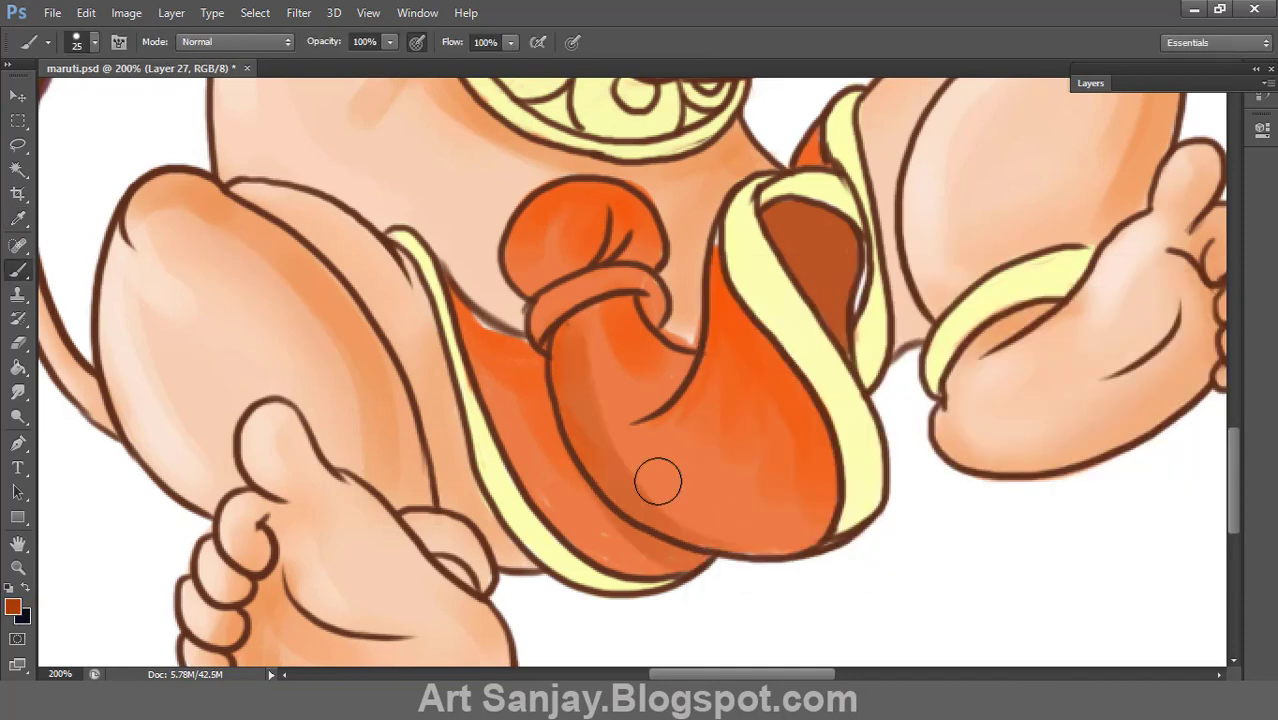
pyautogui.press('[')
pyautogui.moveTo(618, 262)
pyautogui.mouseDown()
pyautogui.moveTo(560, 330)
pyautogui.moveTo(528, 277)
pyautogui.moveTo(560, 333)
pyautogui.moveTo(564, 394)
pyautogui.moveTo(552, 410)
pyautogui.mouseUp()
pyautogui.moveTo(716, 224); pyautogui.dragTo(650, 430)
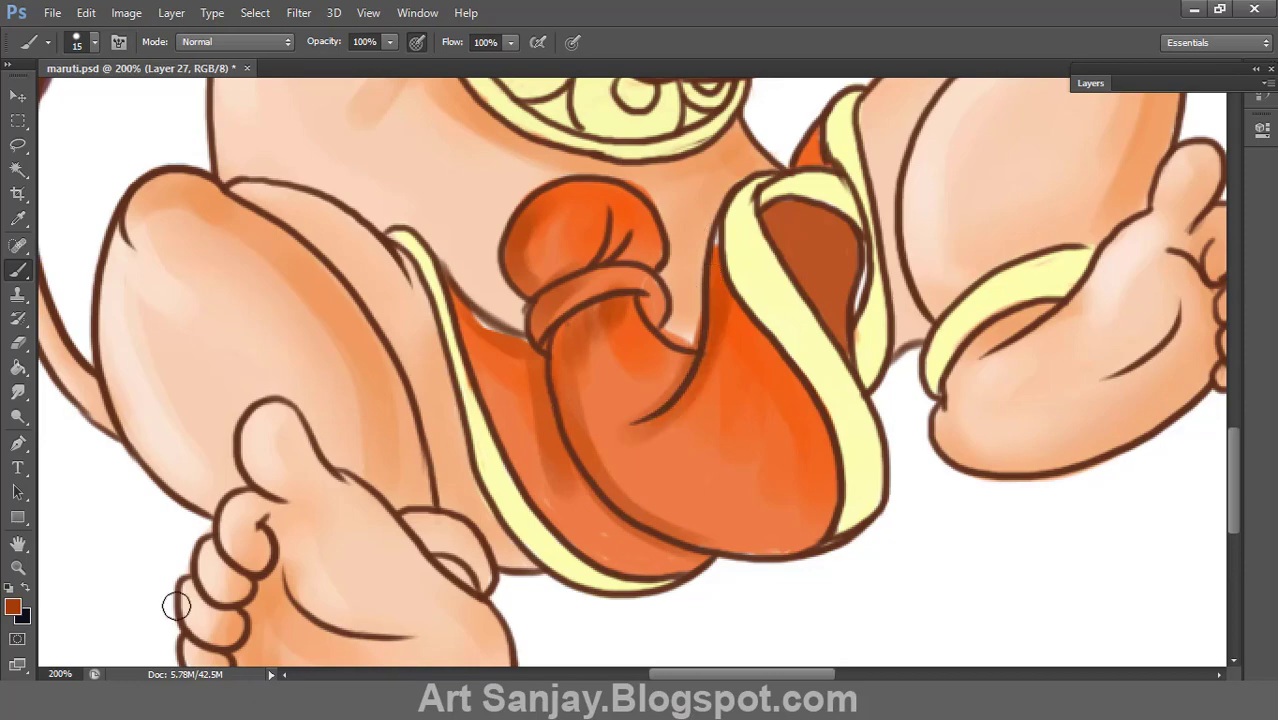
# Step: Add light peach highlights along the dhoti's right side and near the yellow sash
pyautogui.click(12, 607)
pyautogui.click(796, 322)
pyautogui.click(1153, 306)
pyautogui.moveTo(740, 272)
pyautogui.mouseDown()
pyautogui.moveTo(702, 400)
pyautogui.moveTo(625, 440)
pyautogui.mouseUp()
pyautogui.moveTo(558, 368); pyautogui.dragTo(622, 428)
pyautogui.moveTo(800, 520)
pyautogui.mouseDown()
pyautogui.moveTo(762, 340)
pyautogui.moveTo(767, 365)
pyautogui.mouseUp()
# Step: Paint lighter peach highlights on the top of the dhoti's knot
pyautogui.click(13, 606)
pyautogui.click(779, 317)
pyautogui.click(1190, 306)
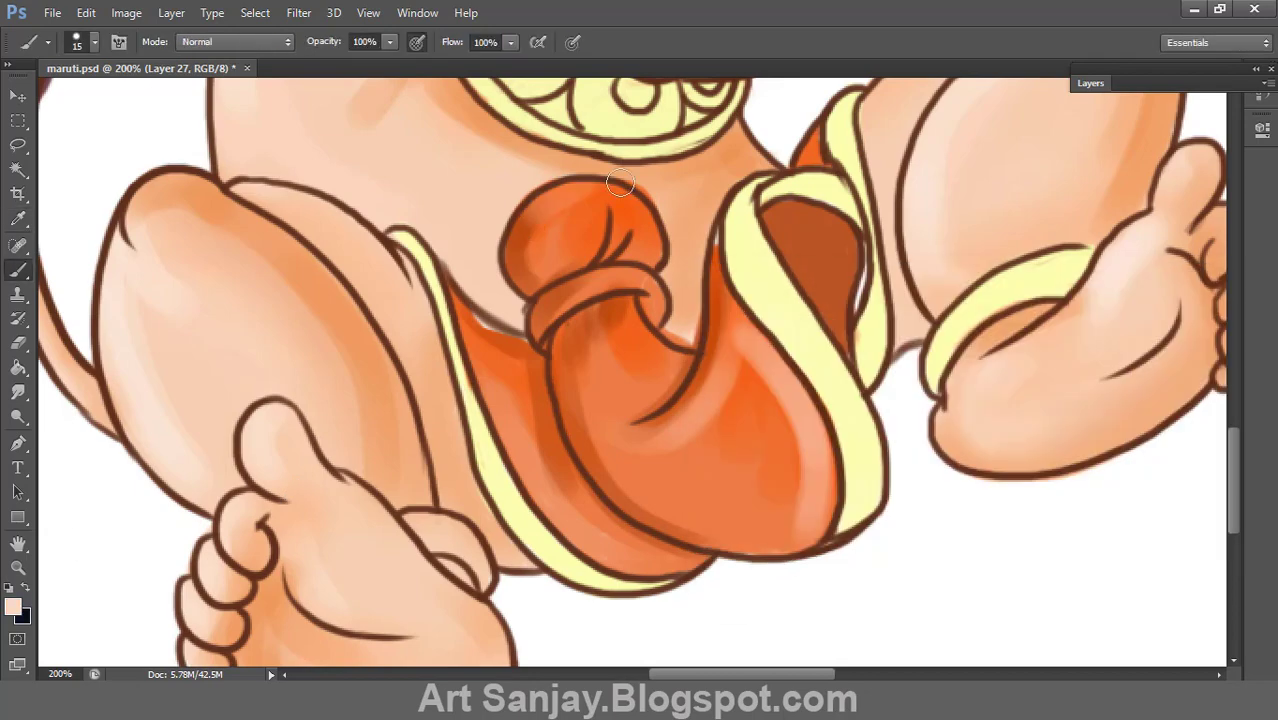
pyautogui.moveTo(660, 215); pyautogui.dragTo(550, 195)
pyautogui.moveTo(520, 240)
pyautogui.mouseDown()
pyautogui.moveTo(659, 276)
pyautogui.moveTo(638, 397)
pyautogui.mouseUp()
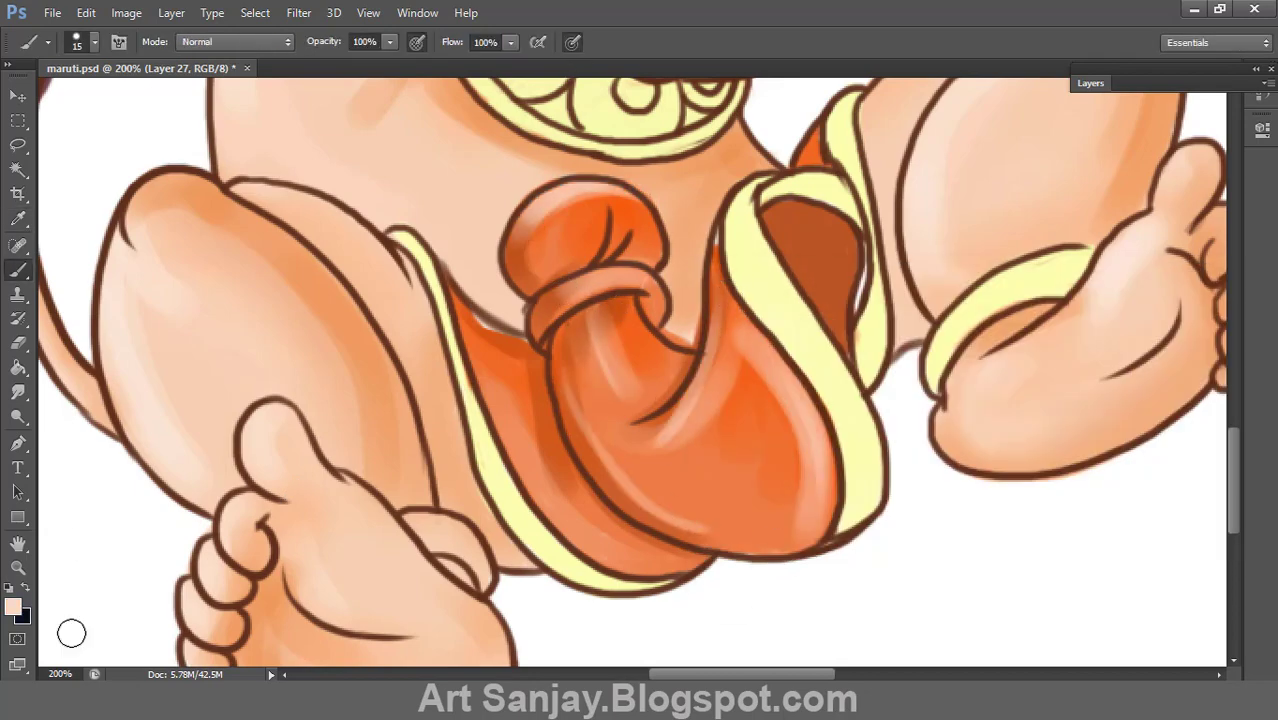
# Step: Sample the dhoti's orange and paint it over the light streak
pyautogui.press('i')
pyautogui.click(13, 606)
pyautogui.press('Return')
pyautogui.press('b')
pyautogui.moveTo(586, 307)
pyautogui.mouseDown()
pyautogui.moveTo(632, 375)
pyautogui.moveTo(595, 300)
pyautogui.moveTo(577, 399)
pyautogui.mouseUp()
# Step: Paint the sampled bright orange along the dhoti's lower curve
pyautogui.click(13, 606)
pyautogui.click(1155, 303)
pyautogui.click(13, 606)
pyautogui.click(600, 335)
pyautogui.press('Return')
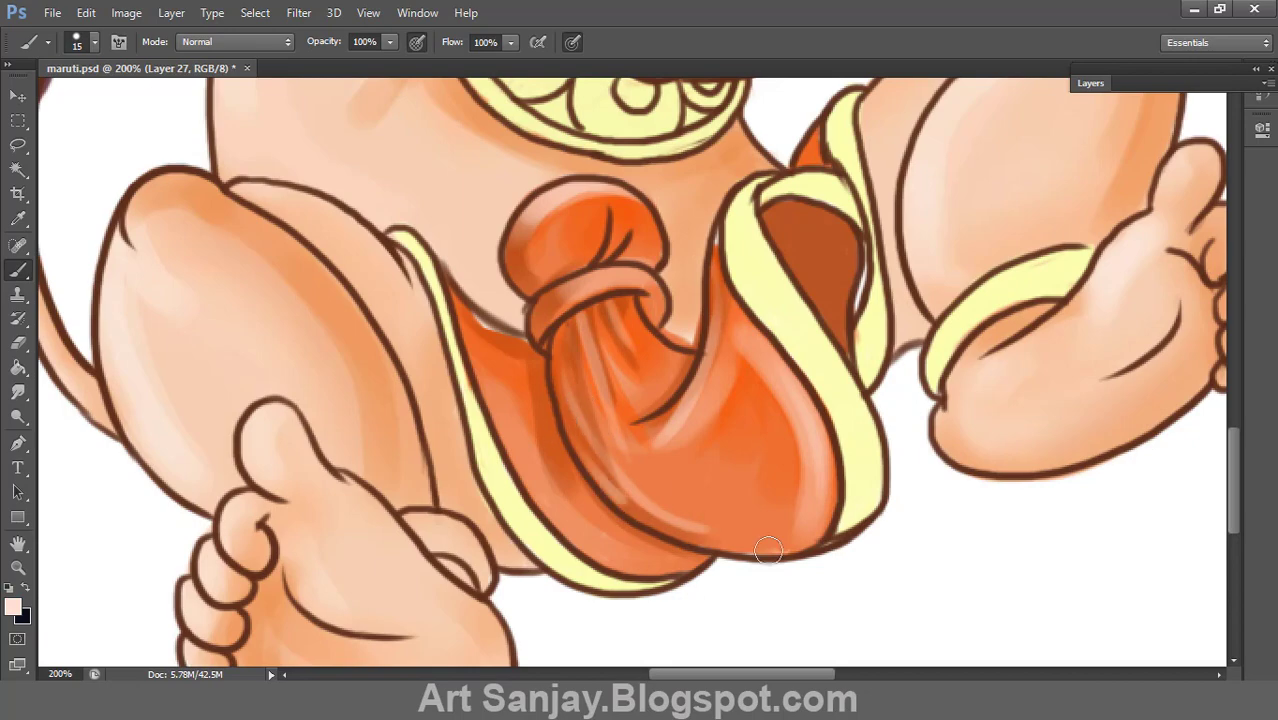
pyautogui.click(13, 606)
pyautogui.click(551, 394)
pyautogui.press('Return')
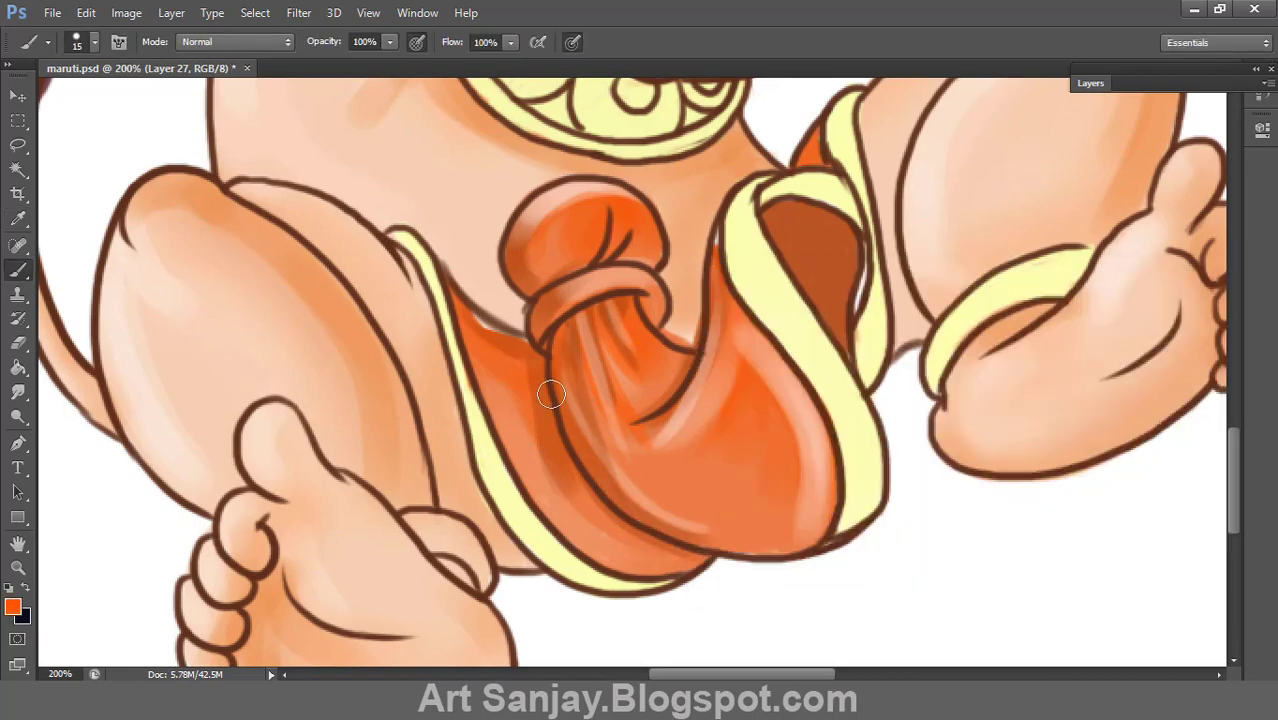
pyautogui.moveTo(551, 394)
pyautogui.mouseDown()
pyautogui.moveTo(656, 502)
pyautogui.moveTo(612, 401)
pyautogui.mouseUp()
# Step: Add a brighter red-orange stroke along the dhoti's lower curve
pyautogui.click(13, 606)
pyautogui.click(945, 325)
pyautogui.click(1141, 305)
pyautogui.moveTo(622, 470); pyautogui.dragTo(736, 508)
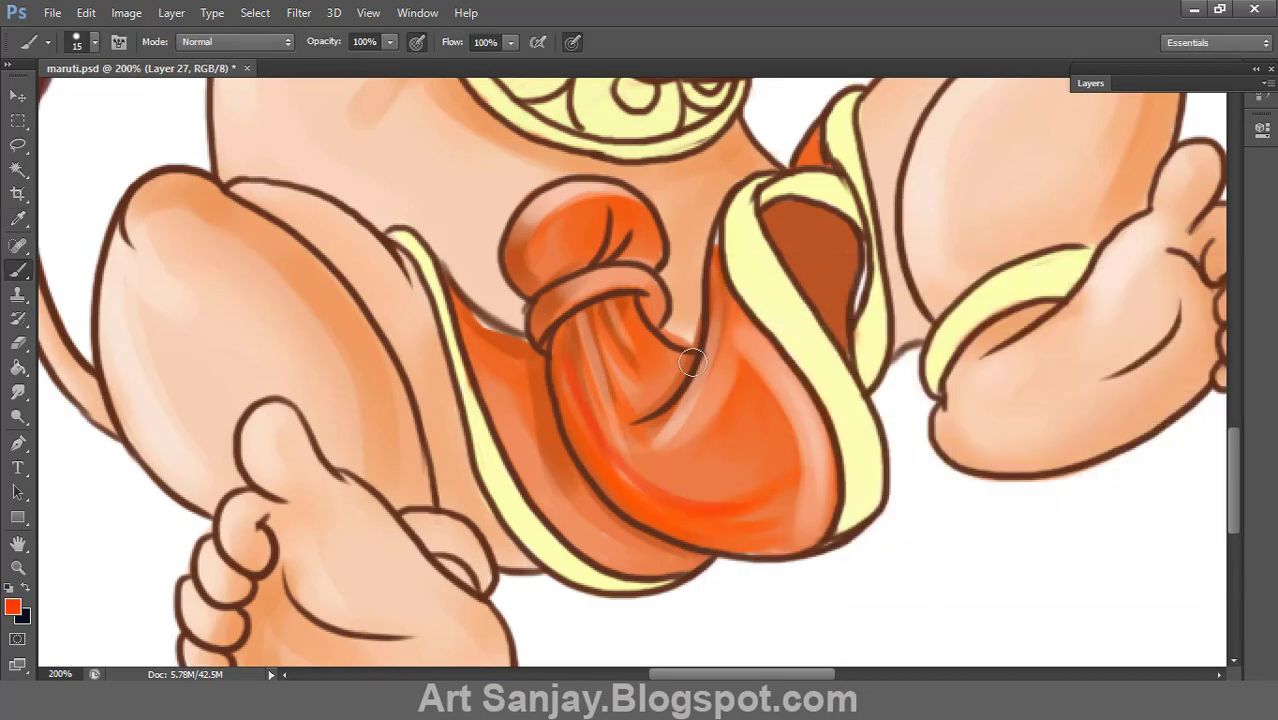
# Step: Paint dark red-brown fold streaks down from the knot and along the dhoti's left edge
pyautogui.click(13, 606)
pyautogui.click(933, 442)
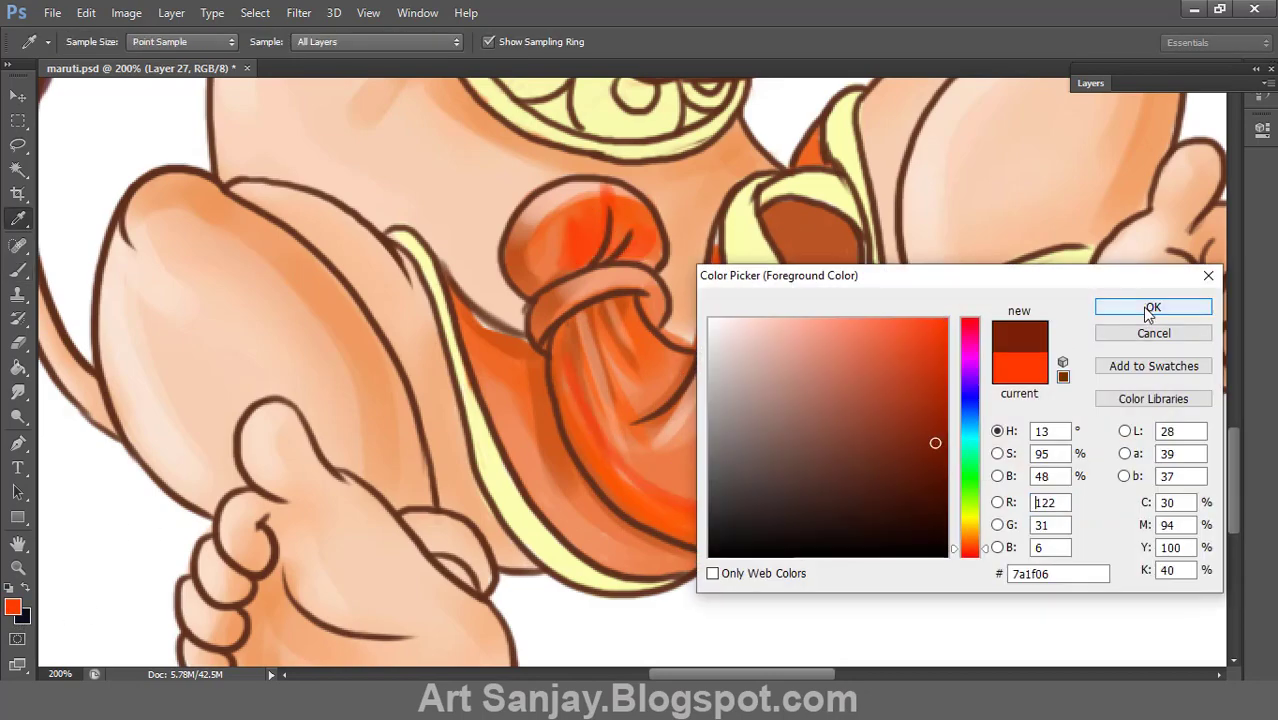
pyautogui.click(1160, 305)
pyautogui.moveTo(590, 215); pyautogui.dragTo(573, 270)
pyautogui.moveTo(605, 312); pyautogui.dragTo(632, 452)
pyautogui.moveTo(620, 305); pyautogui.dragTo(660, 400)
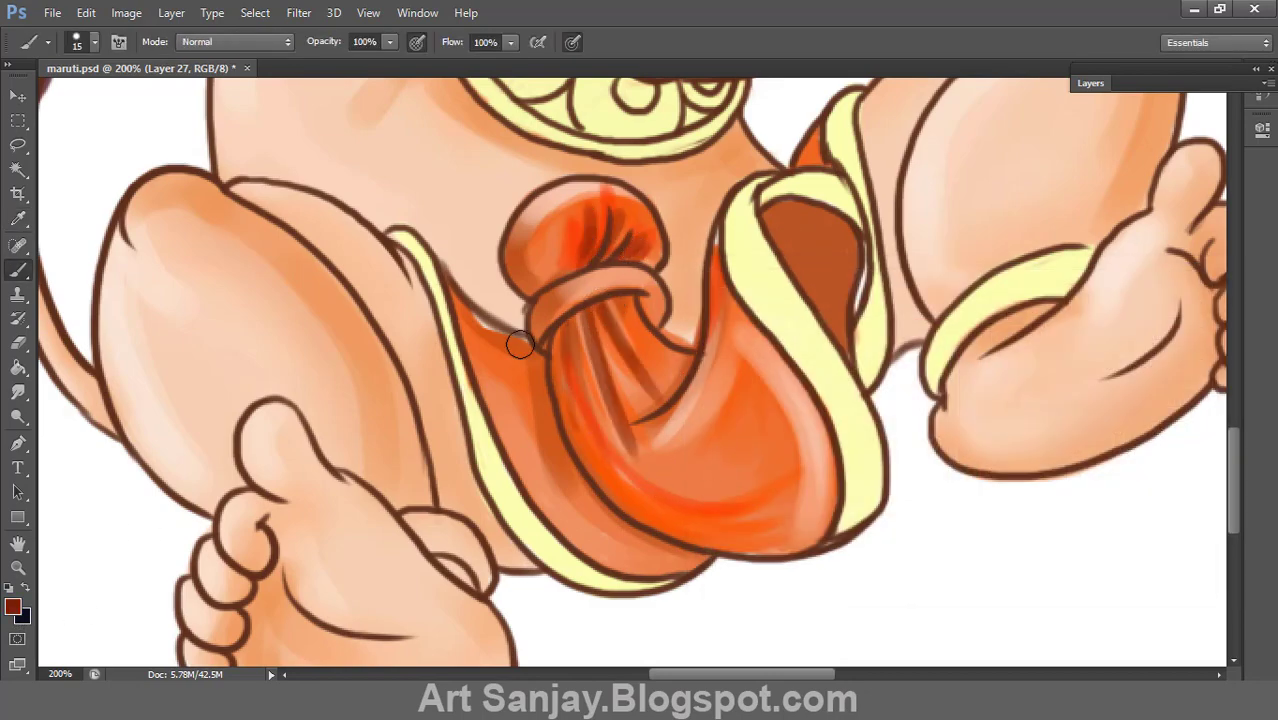
pyautogui.moveTo(541, 398); pyautogui.dragTo(598, 512)
pyautogui.moveTo(600, 518)
pyautogui.mouseDown()
pyautogui.moveTo(533, 351)
pyautogui.moveTo(545, 398)
pyautogui.mouseUp()
# Step: Fill the inside of the dhoti's fold with a darker brownish orange
pyautogui.click(13, 606)
pyautogui.click(767, 320)
pyautogui.click(1153, 303)
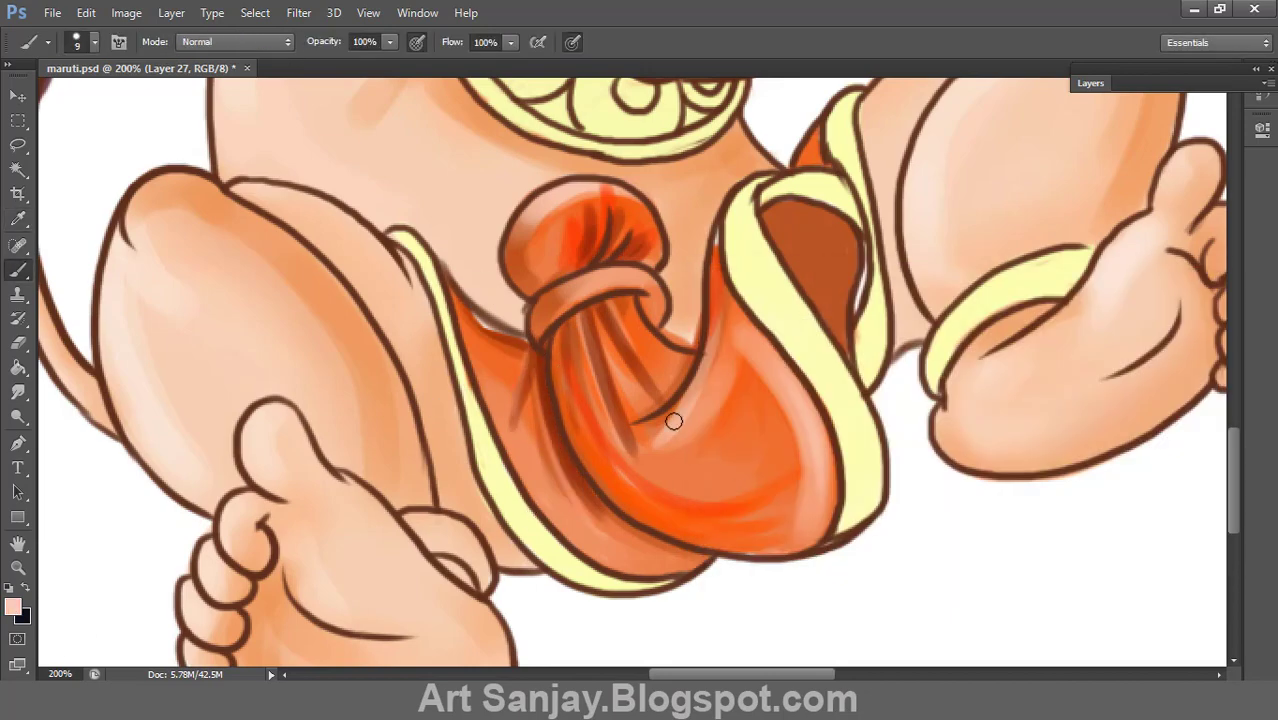
pyautogui.click(13, 606)
pyautogui.click(805, 235)
pyautogui.click(1153, 303)
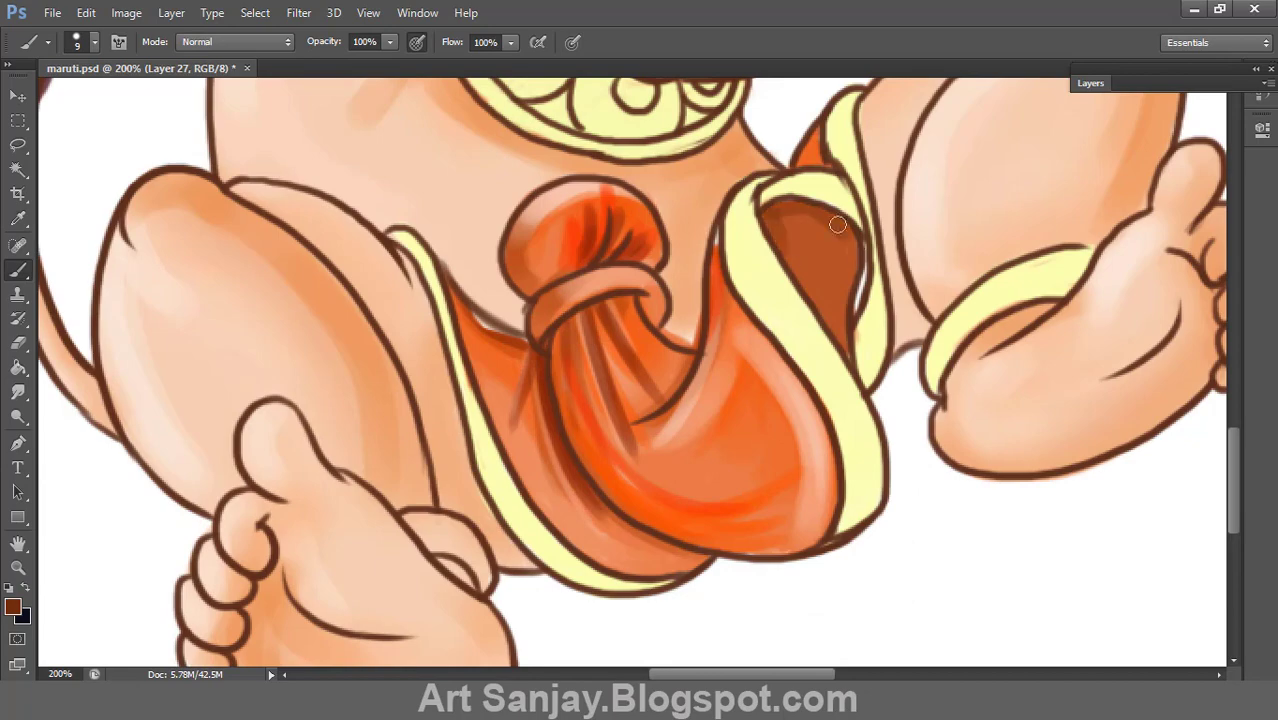
pyautogui.moveTo(837, 224)
pyautogui.mouseDown()
pyautogui.moveTo(816, 274)
pyautogui.moveTo(780, 215)
pyautogui.mouseUp()
pyautogui.click(13, 606)
pyautogui.click(1153, 303)
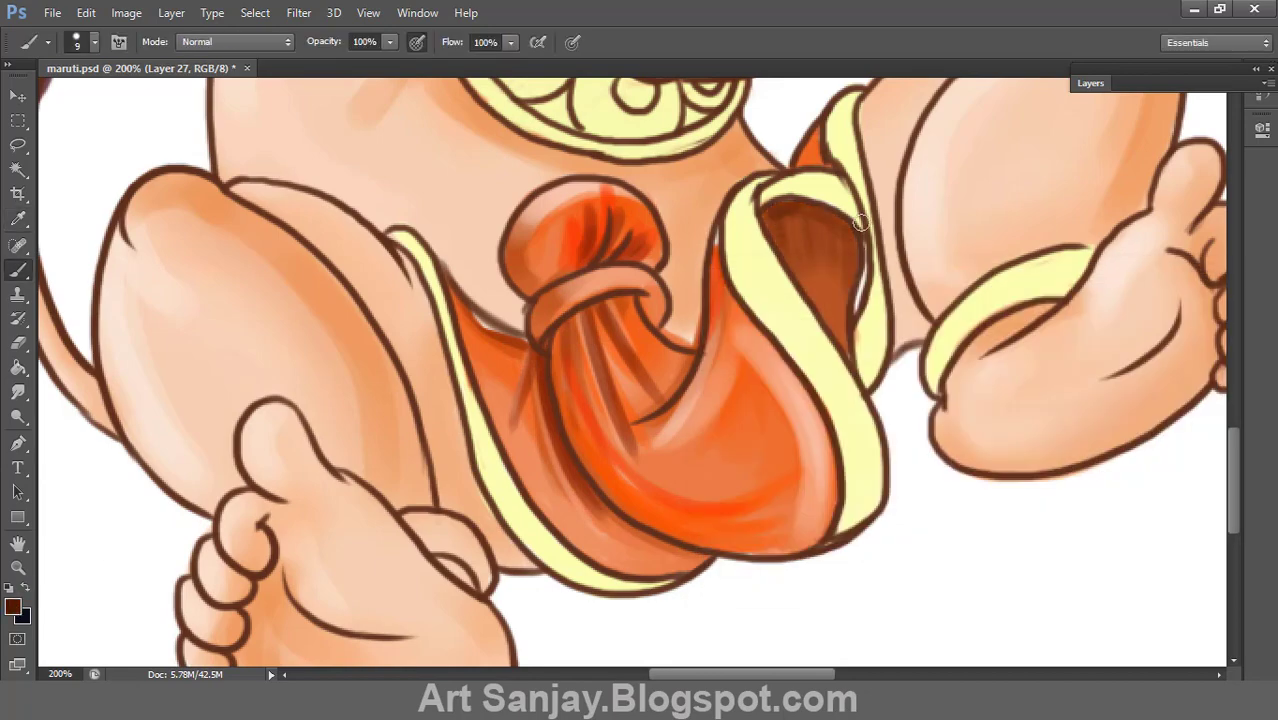
pyautogui.moveTo(859, 222); pyautogui.dragTo(776, 224)
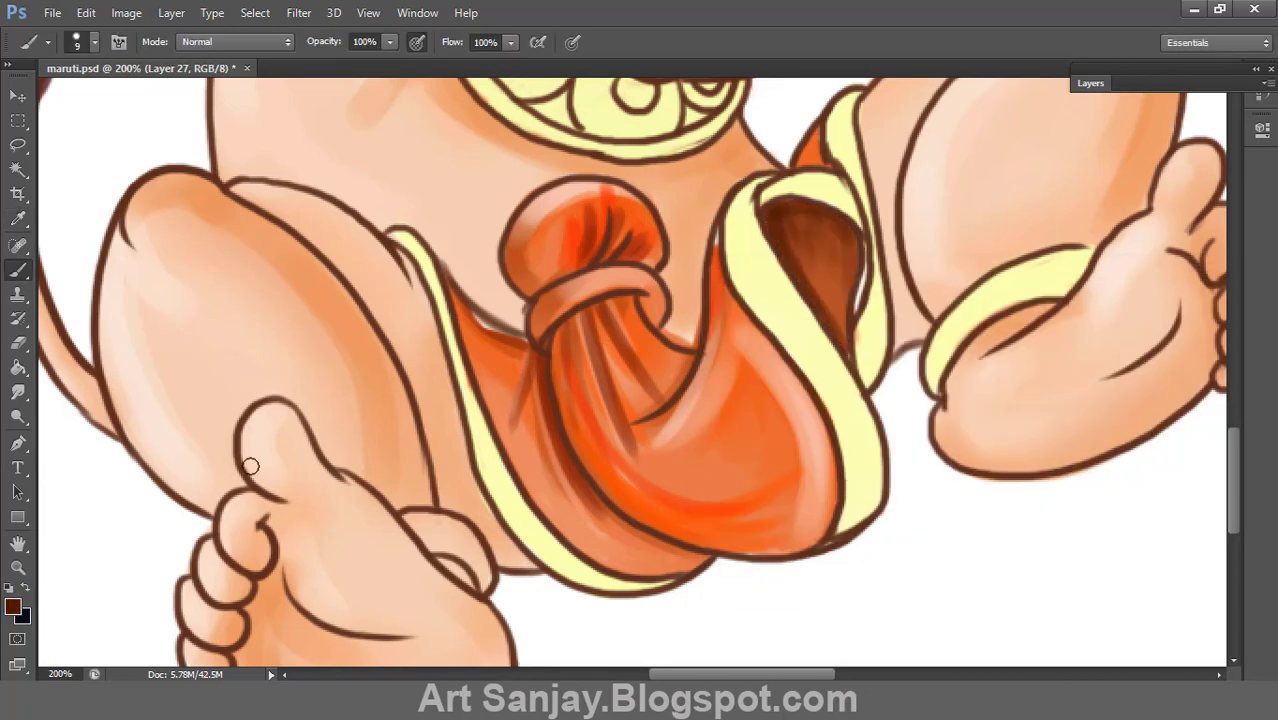
# Step: Pick a bright orange, fit the figure in the window, then zoom in on the dhoti
pyautogui.click(13, 606)
pyautogui.click(948, 322)
pyautogui.click(1153, 303)
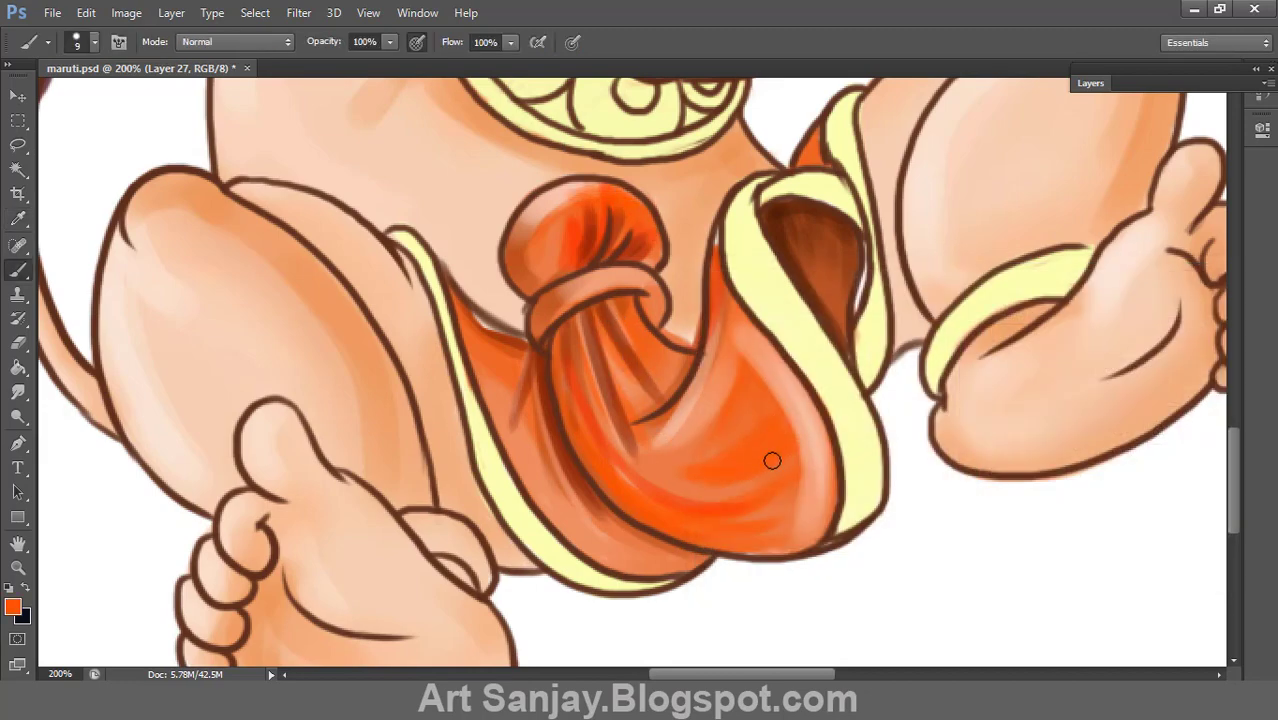
pyautogui.doubleClick(18, 543)
pyautogui.click(18, 567)
pyautogui.click(629, 519)
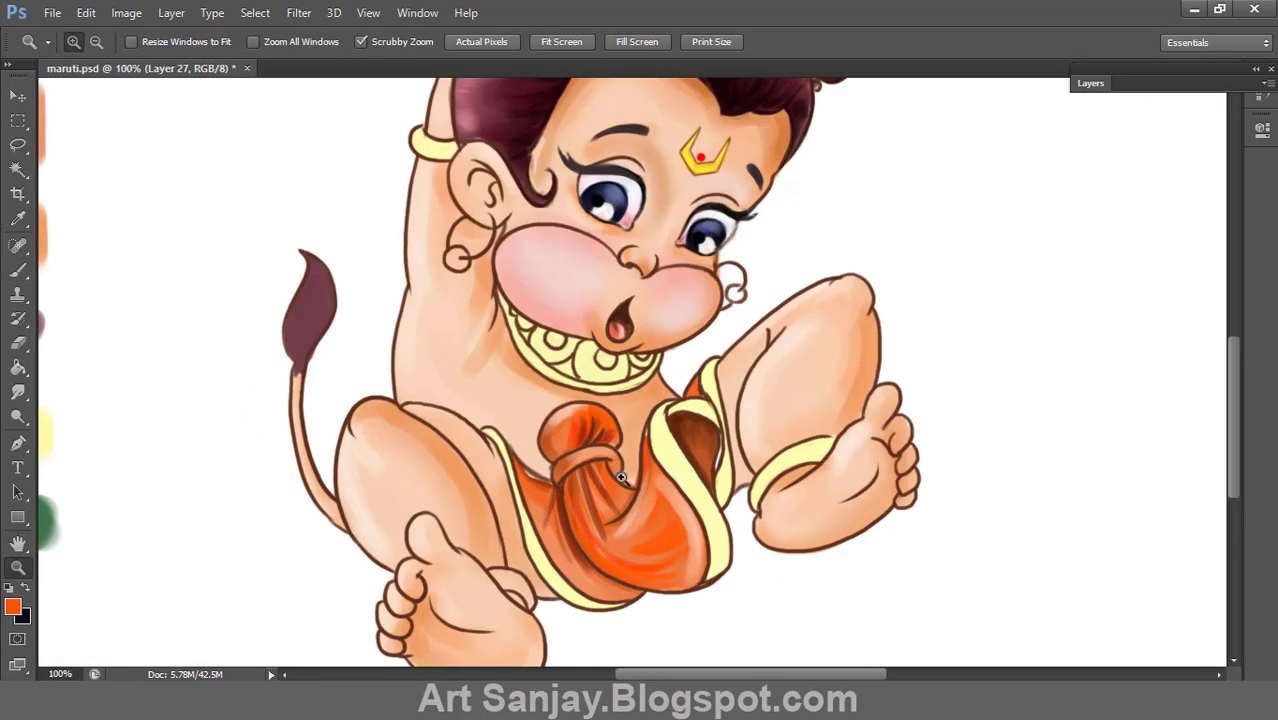
# Step: Shift the orange dhoti to pink with a Hue/Saturation hue of -44
pyautogui.click(629, 519)
pyautogui.click(629, 519)
pyautogui.hotkey('ctrl', '0')
pyautogui.click(621, 470)
pyautogui.hotkey('ctrl', 'u')
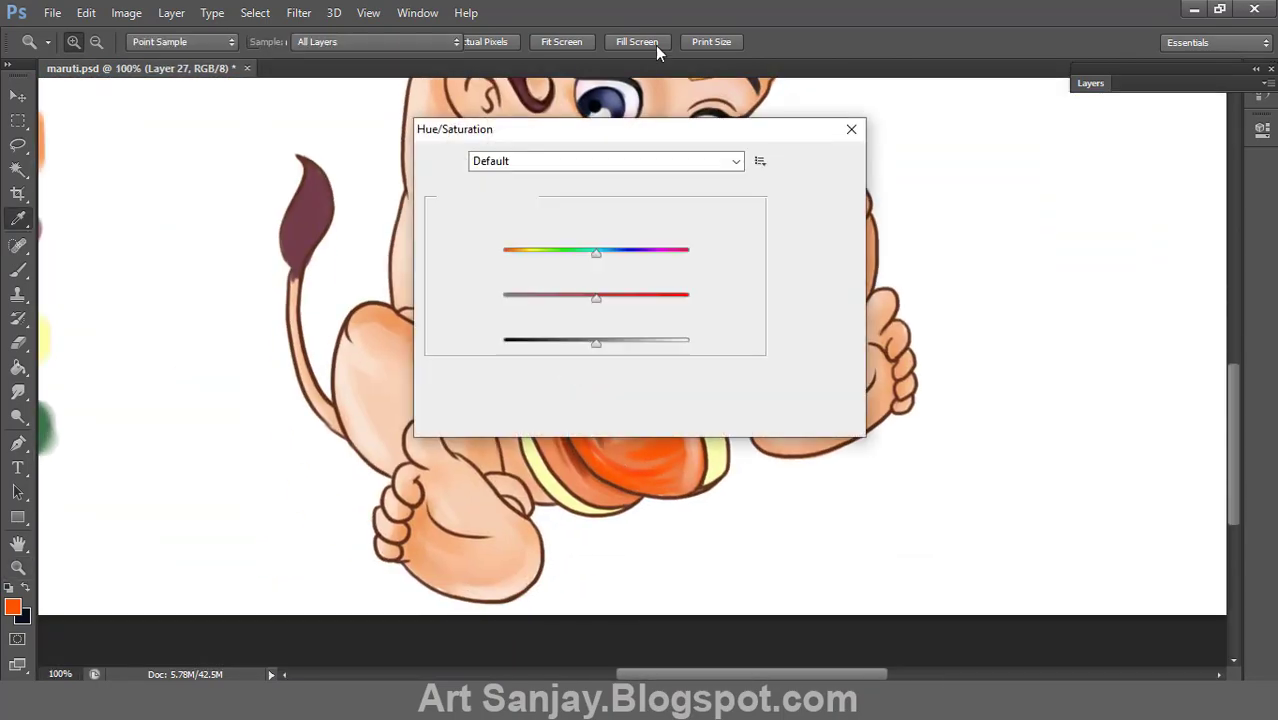
pyautogui.moveTo(650, 126); pyautogui.dragTo(1065, 125)
pyautogui.moveTo(998, 247)
pyautogui.mouseDown()
pyautogui.moveTo(990, 271)
pyautogui.moveTo(958, 278)
pyautogui.mouseUp()
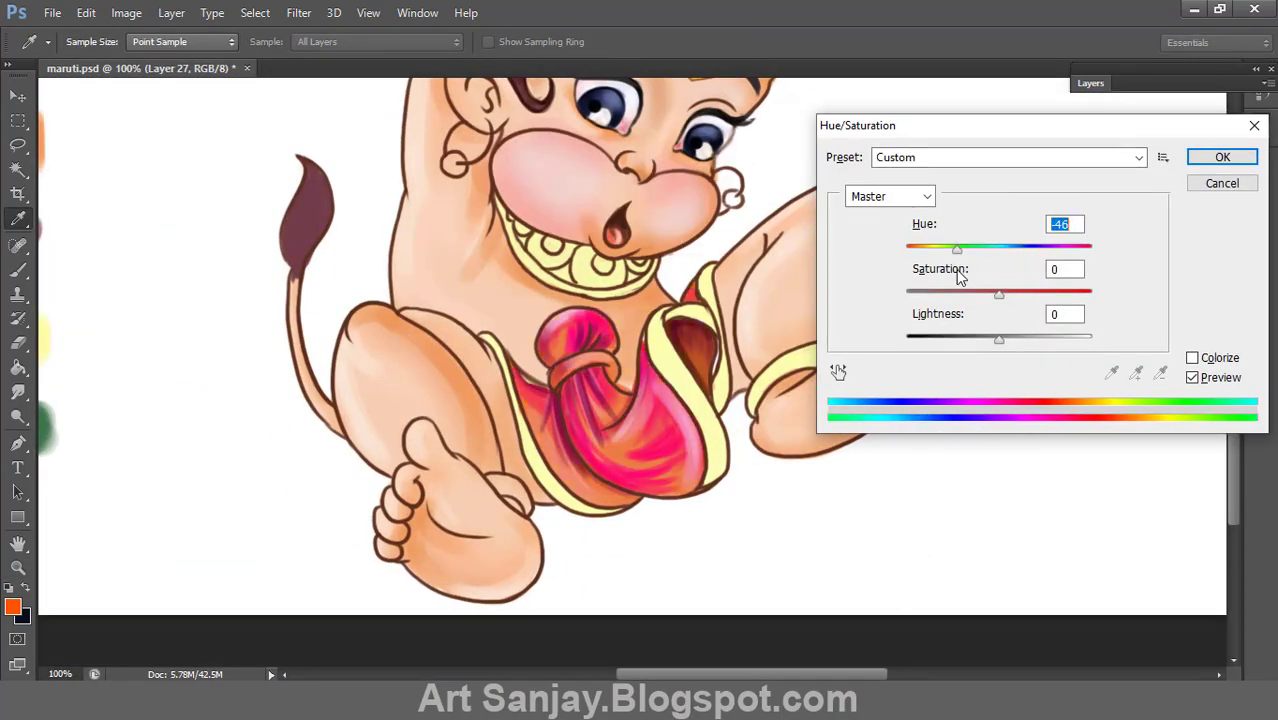
pyautogui.click(1222, 157)
# Step: Paint dark crimson streaks across the dhoti and the band over its knot
pyautogui.click(12, 607)
pyautogui.click(608, 457)
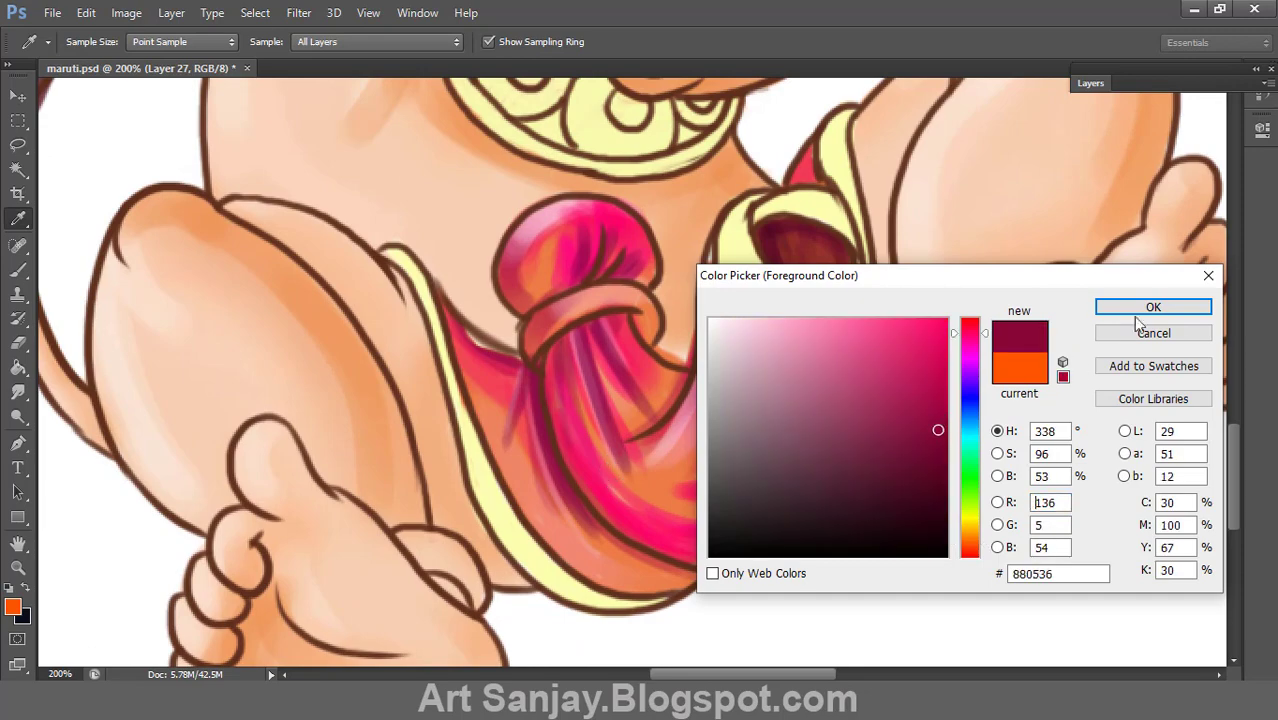
pyautogui.click(1136, 314)
pyautogui.press('b')
pyautogui.moveTo(530, 380); pyautogui.dragTo(598, 362)
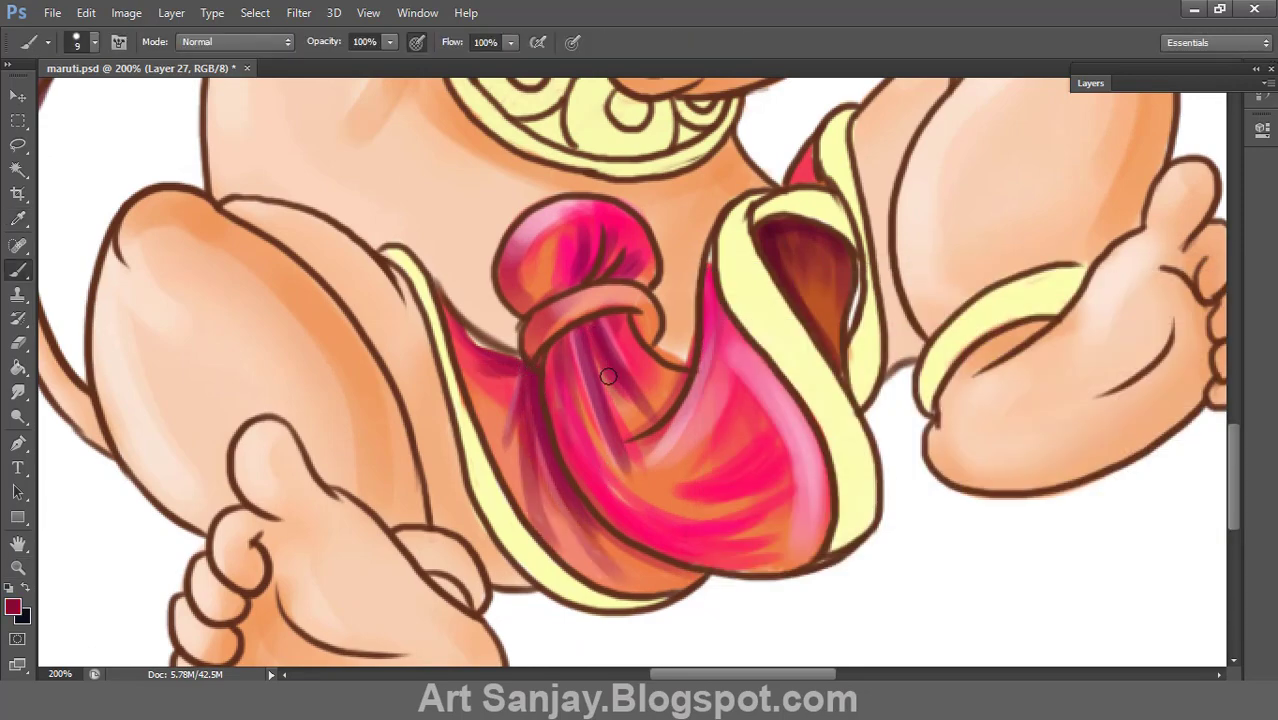
pyautogui.moveTo(526, 346); pyautogui.dragTo(595, 302)
# Step: Add light pink highlights to the knot top, the dhoti's right side and its bottom edge
pyautogui.keyDown('alt'); pyautogui.click(574, 313); pyautogui.keyUp('alt')
pyautogui.click(12, 607)
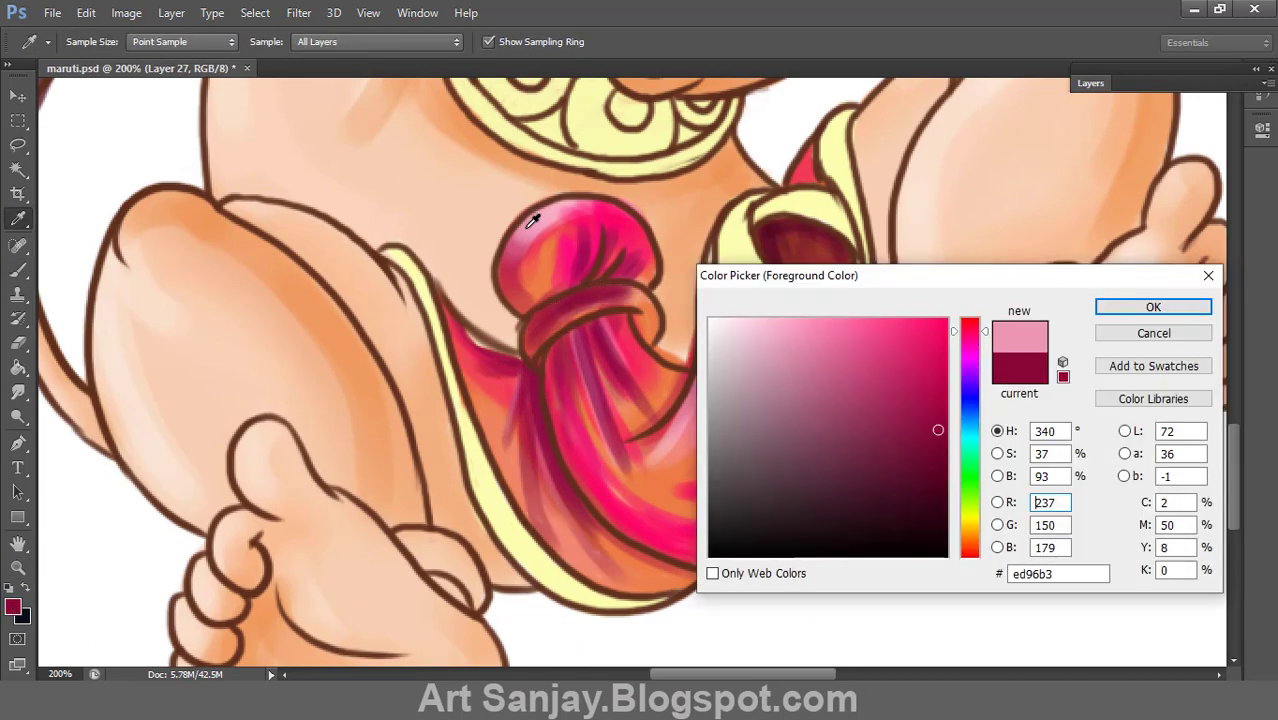
pyautogui.click(1155, 306)
pyautogui.moveTo(563, 201); pyautogui.dragTo(530, 250)
pyautogui.moveTo(745, 350); pyautogui.dragTo(812, 520)
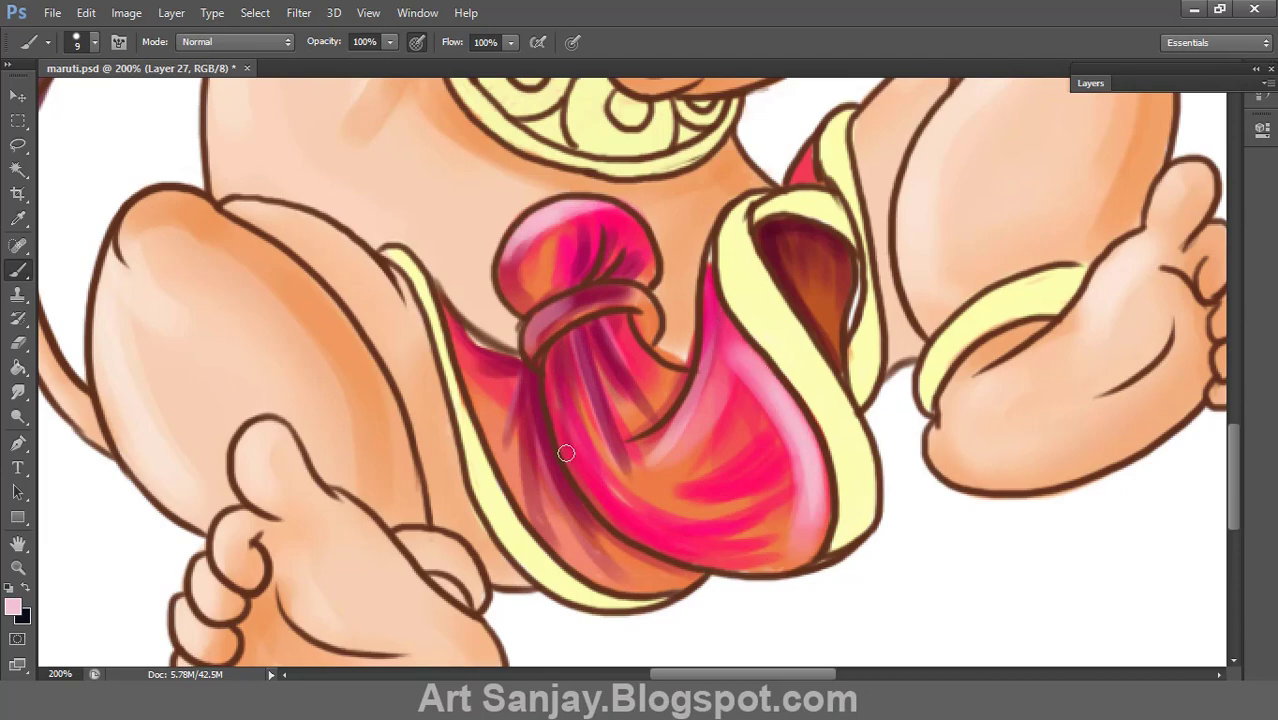
pyautogui.moveTo(595, 500); pyautogui.dragTo(738, 560)
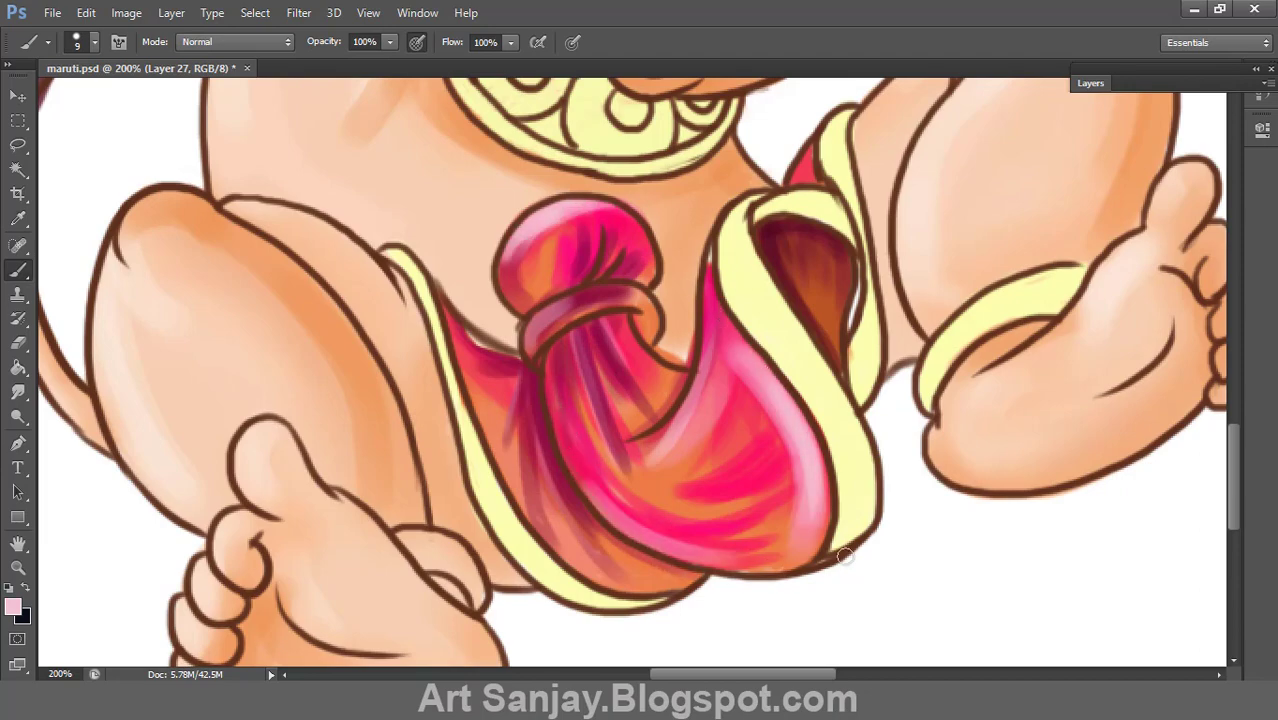
# Step: Select the layer holding the yellow bands with the Move tool
pyautogui.press('v')
pyautogui.click(751, 340)
pyautogui.press('F7')
pyautogui.click(1085, 249)
# Step: Load the yellow bands' outline as a selection and add a new empty layer for them
pyautogui.keyDown('ctrl'); pyautogui.click(1117, 249); pyautogui.keyUp('ctrl')
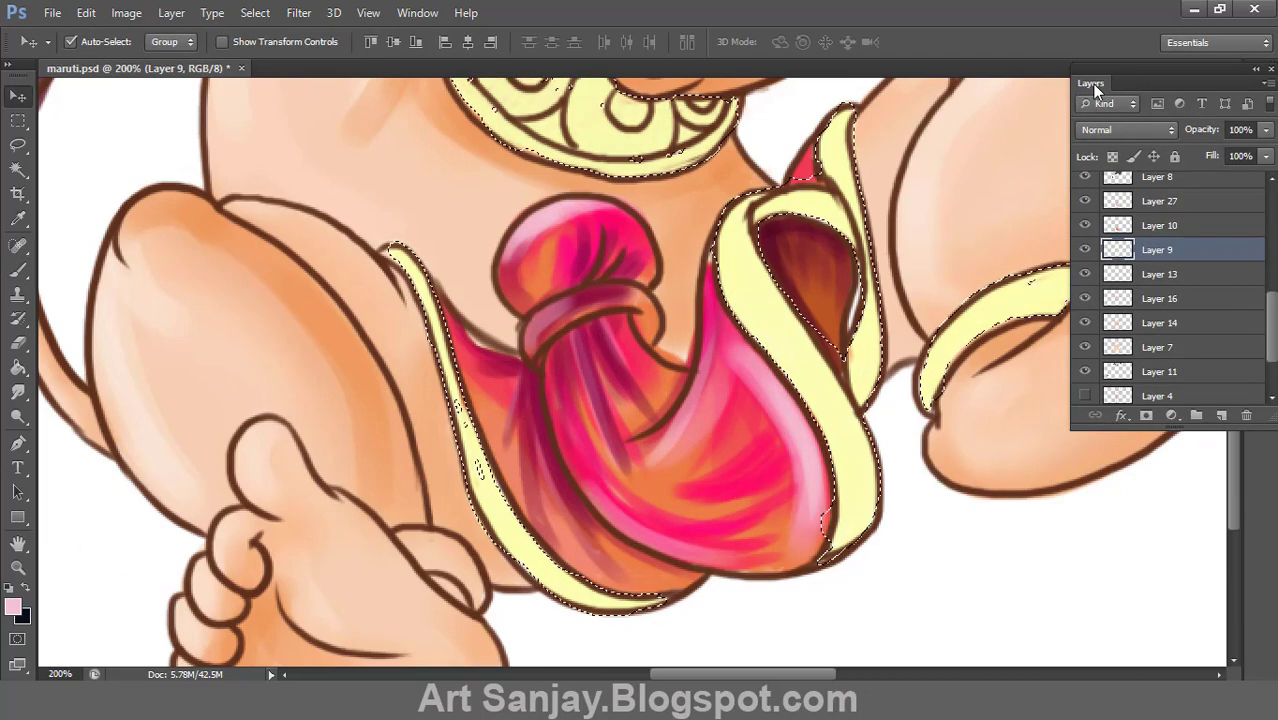
pyautogui.click(1090, 83)
pyautogui.click(1221, 415)
pyautogui.click(1090, 83)
pyautogui.moveTo(820, 375)
pyautogui.mouseDown()
pyautogui.moveTo(733, 336)
pyautogui.moveTo(713, 433)
pyautogui.mouseUp()
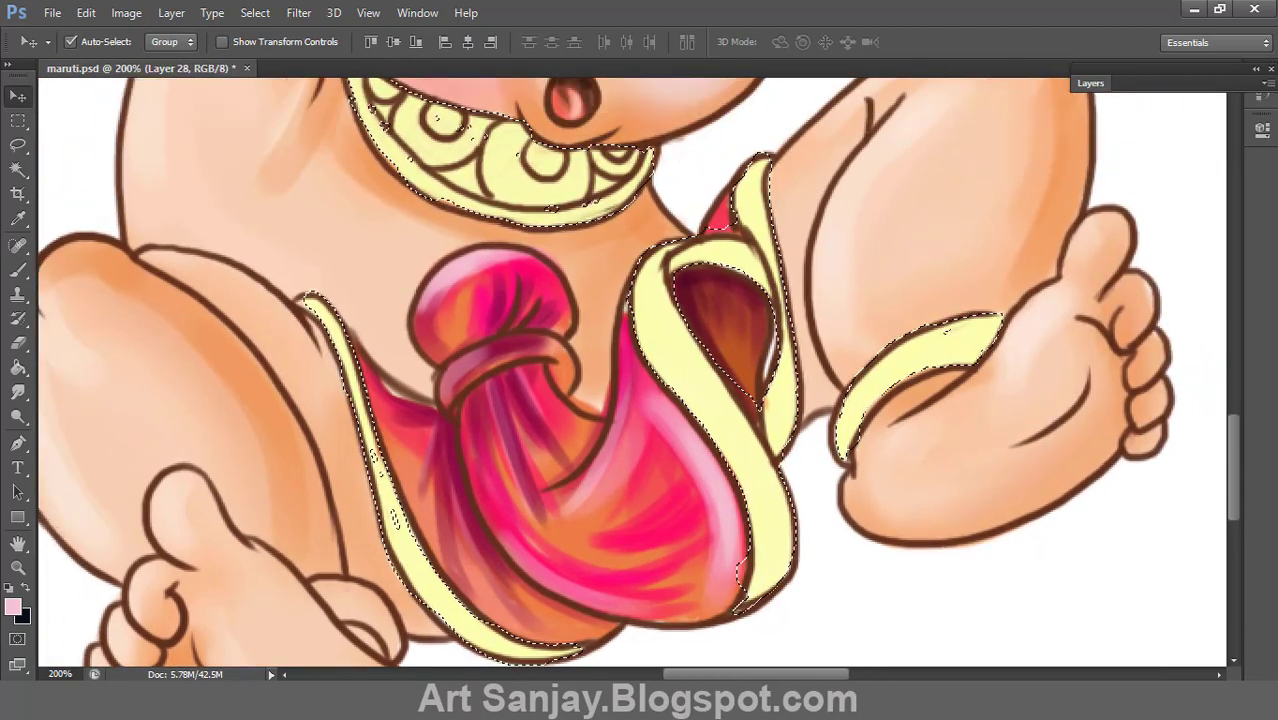
# Step: Hide the selection outline and zoom to 200% over the belly
pyautogui.hotkey('ctrl', 'h')
pyautogui.press('z')
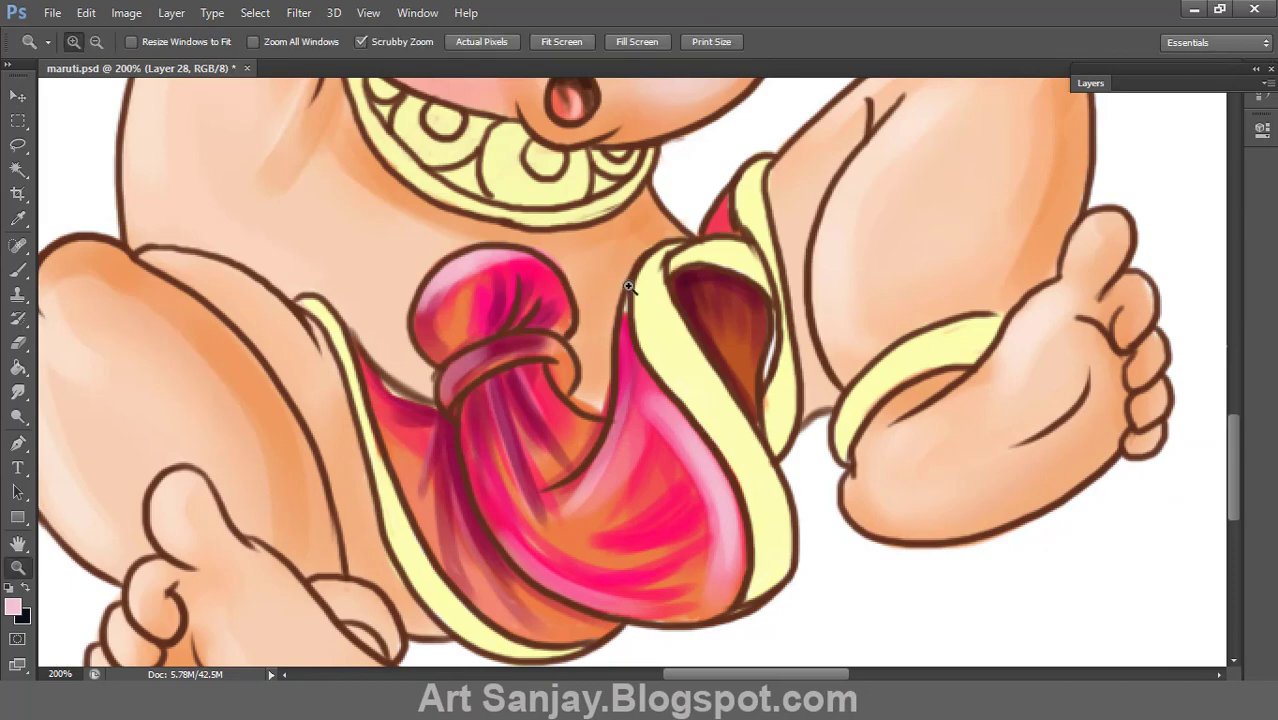
pyautogui.hotkey('ctrl', '0')
pyautogui.hotkey('ctrl', '1')
pyautogui.hotkey('ctrl', '+')
# Step: Shade the yellow sash with yellow-orange and add pale yellow highlights to the right anklet
pyautogui.click(13, 607)
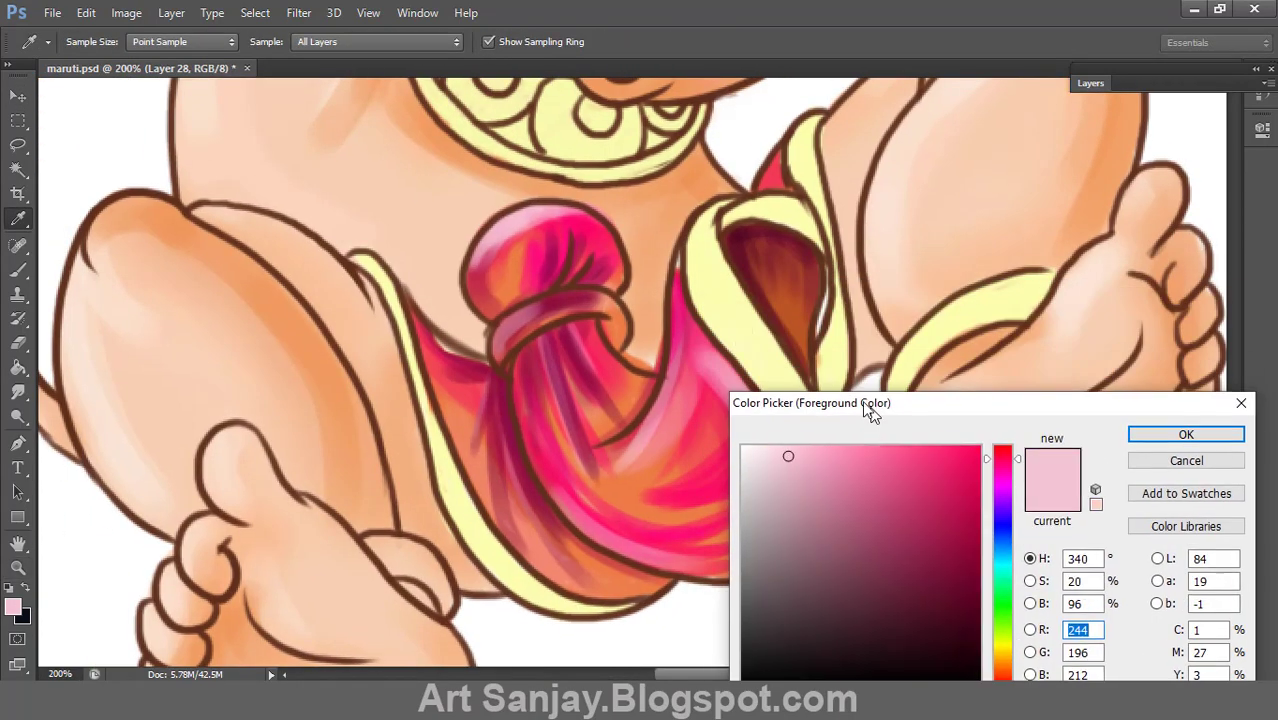
pyautogui.click(970, 308)
pyautogui.click(1000, 220)
pyautogui.click(1164, 434)
pyautogui.click(13, 607)
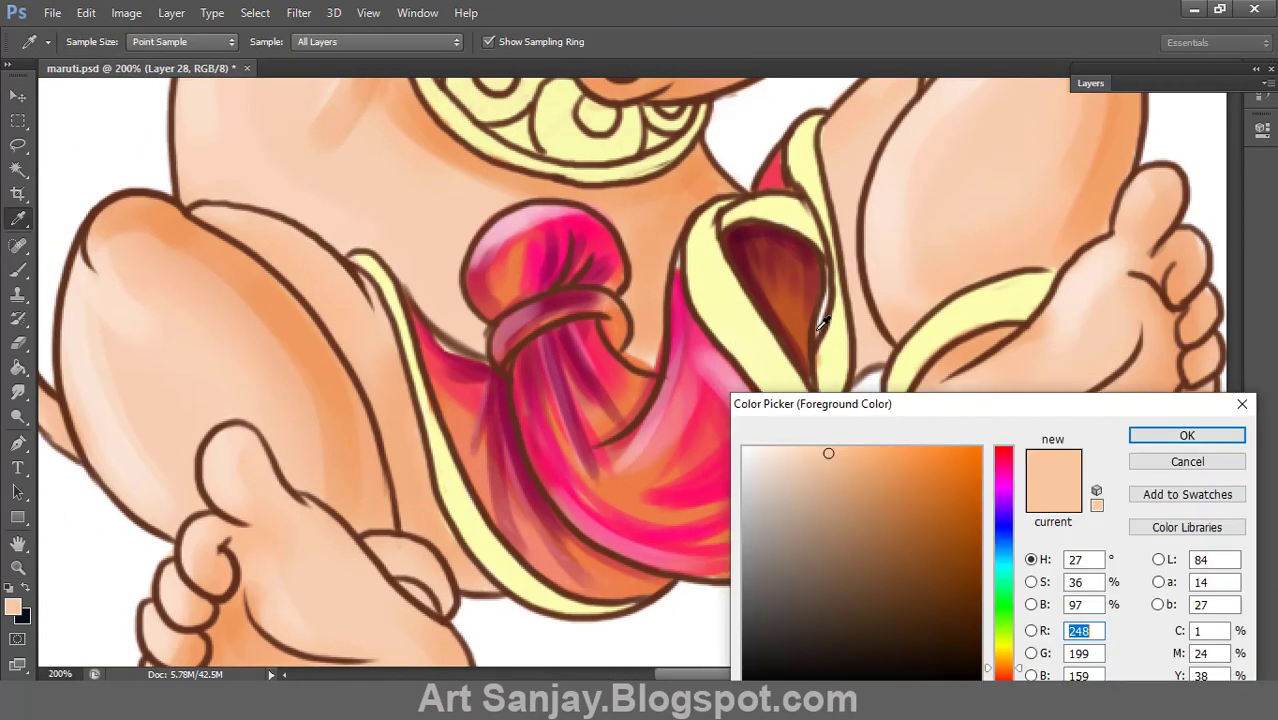
pyautogui.click(1184, 434)
pyautogui.press('b')
pyautogui.moveTo(757, 316); pyautogui.dragTo(800, 361)
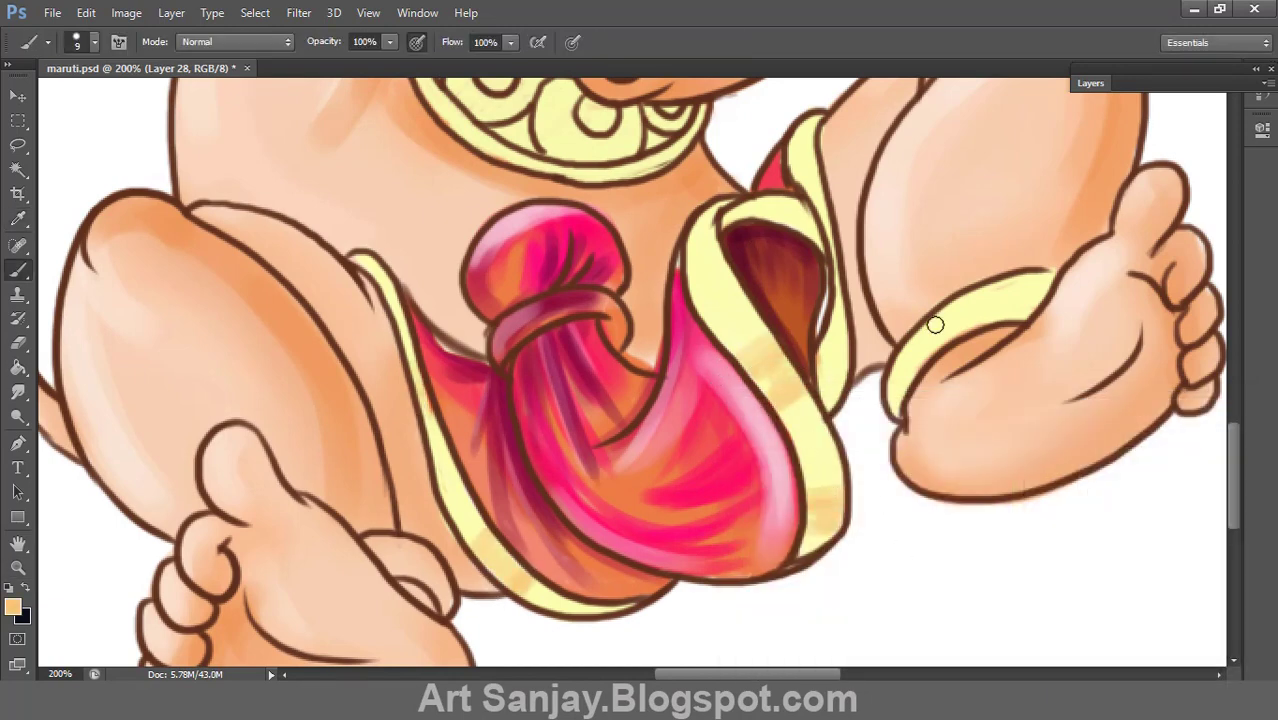
pyautogui.moveTo(986, 323); pyautogui.dragTo(938, 337)
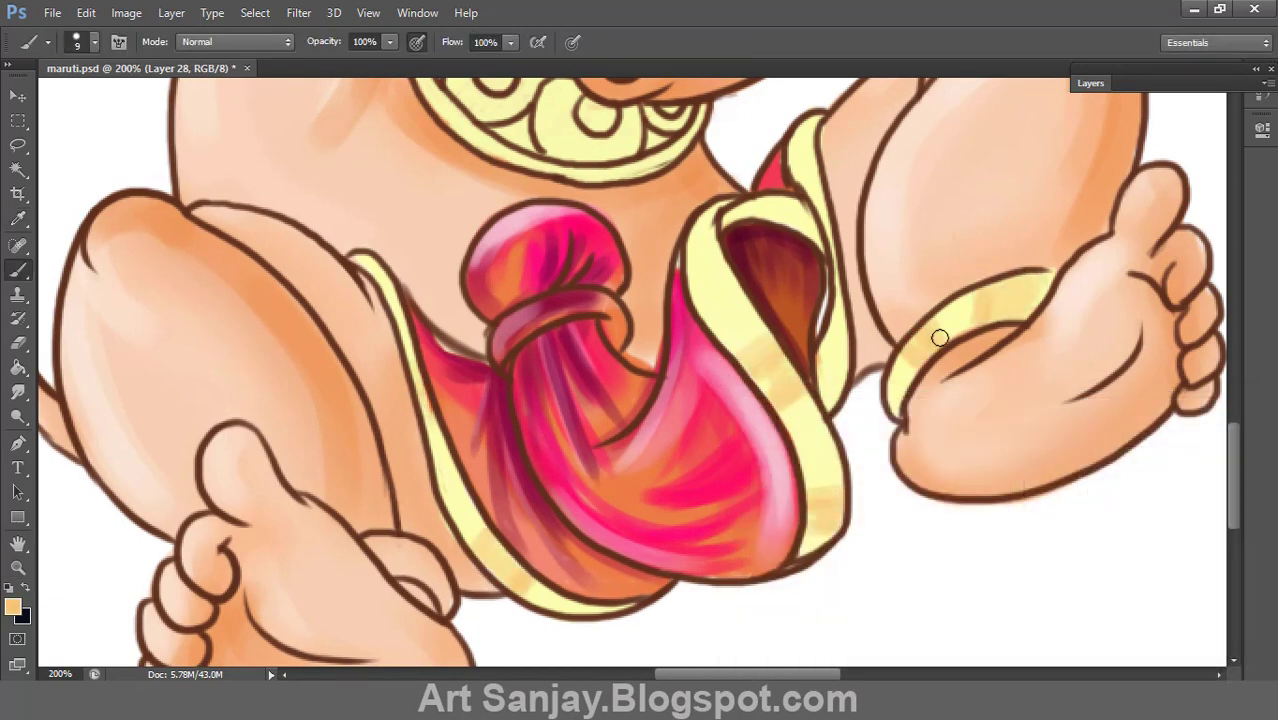
# Step: Set the foreground to a deeper orange and pan to the face and ear
pyautogui.click(13, 607)
pyautogui.click(944, 461)
pyautogui.click(1227, 434)
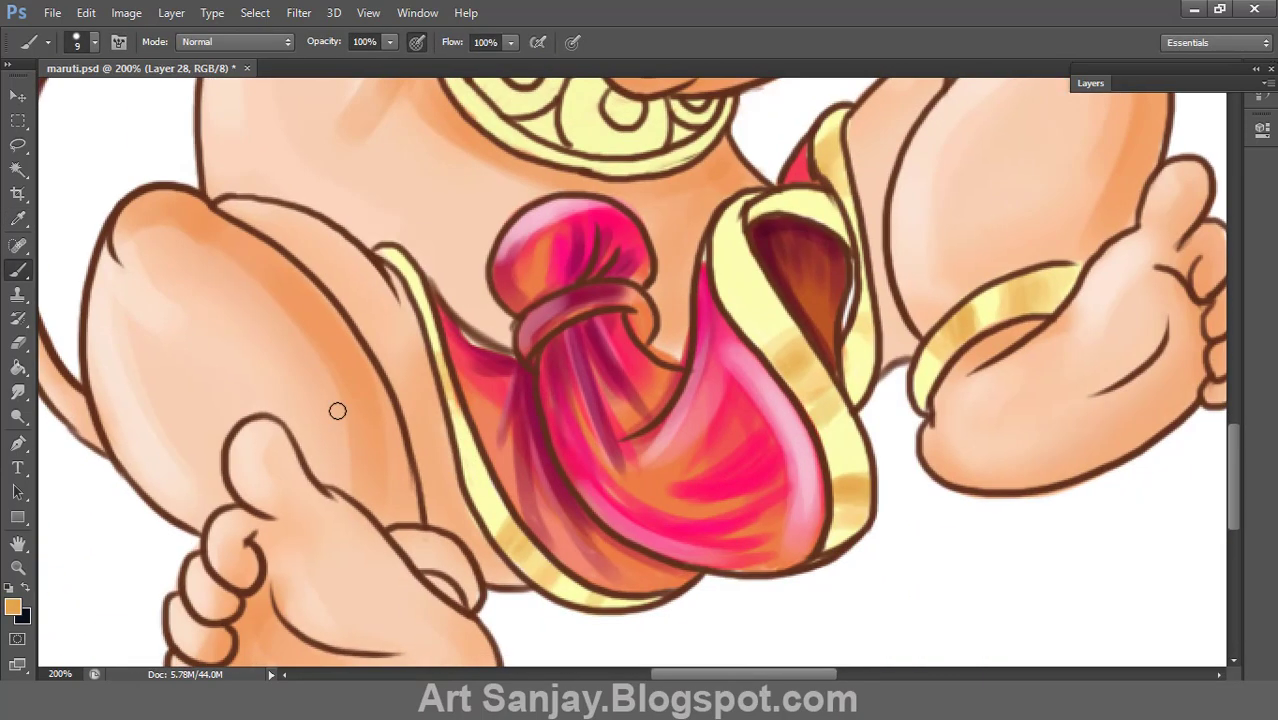
pyautogui.moveTo(337, 408); pyautogui.dragTo(853, 603)
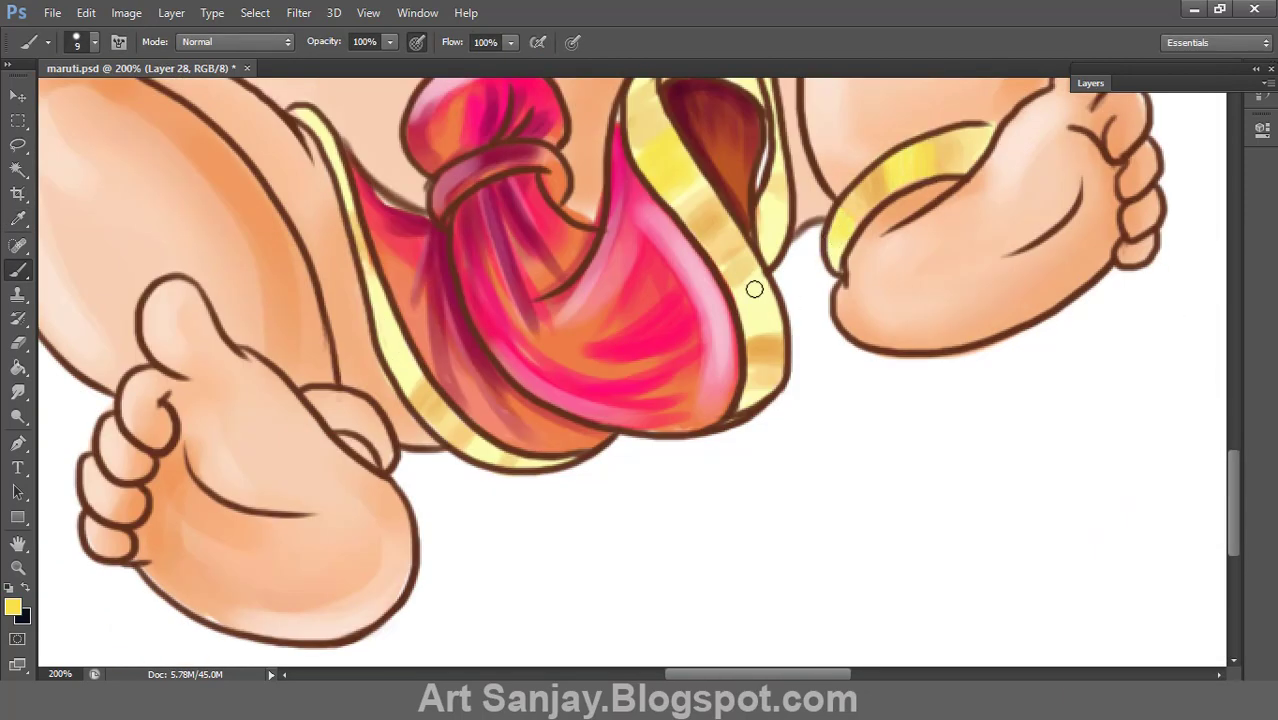
# Step: Set the foreground to a pale cream highlight colour
pyautogui.scroll(5, 420, 363)
pyautogui.scroll(5, 607, 322)
pyautogui.scroll(5, 477, 260)
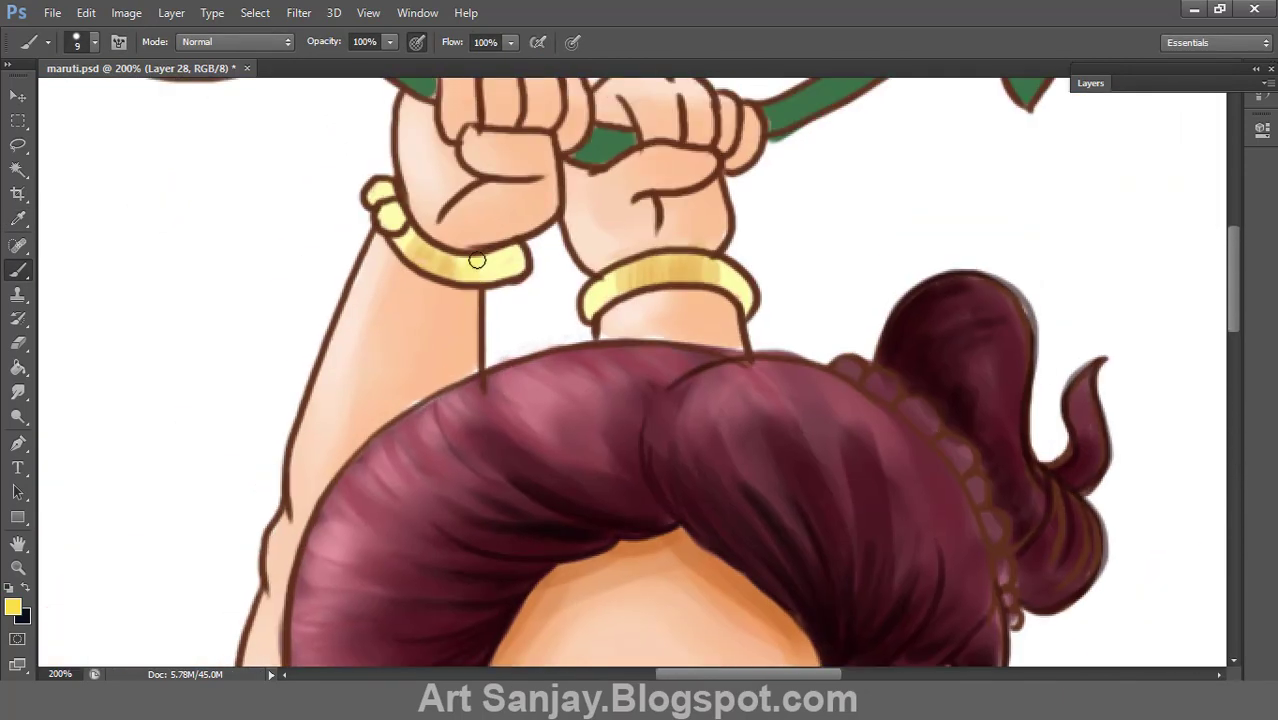
pyautogui.click(13, 607)
pyautogui.click(740, 152)
pyautogui.click(1138, 143)
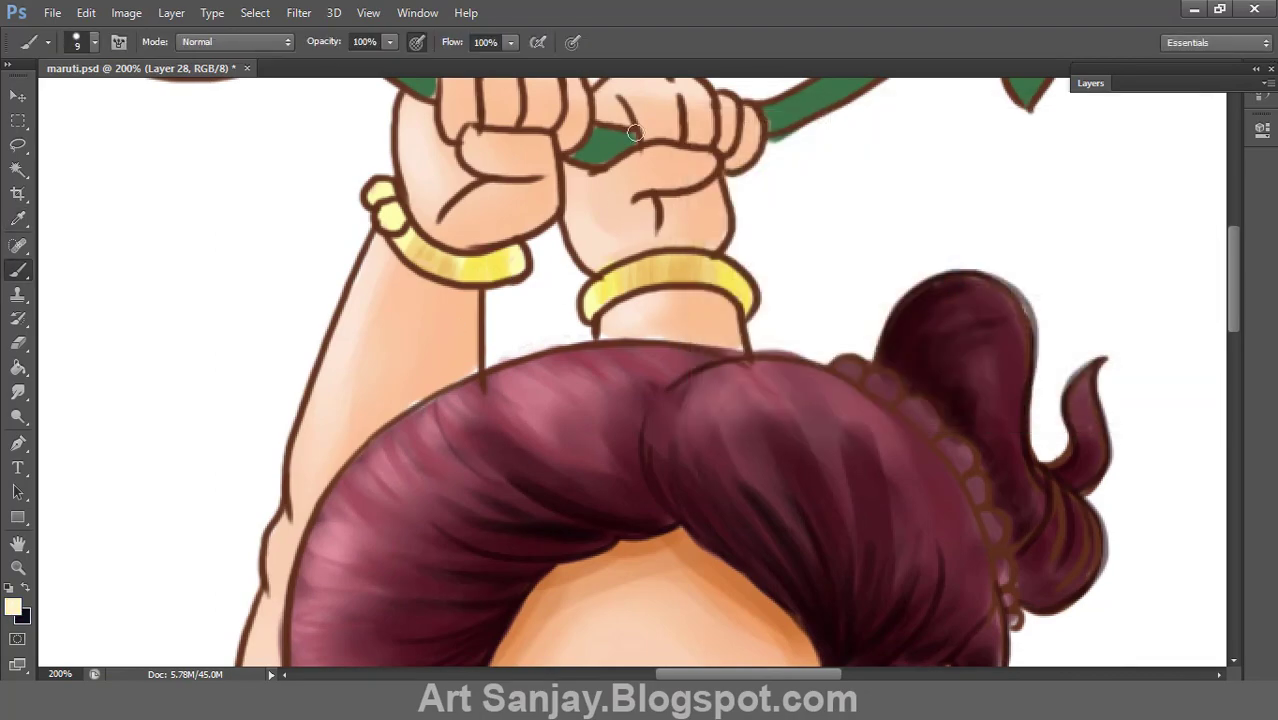
# Step: Switch the painting colour to a yellow shade
pyautogui.scroll(-5, 556, 363)
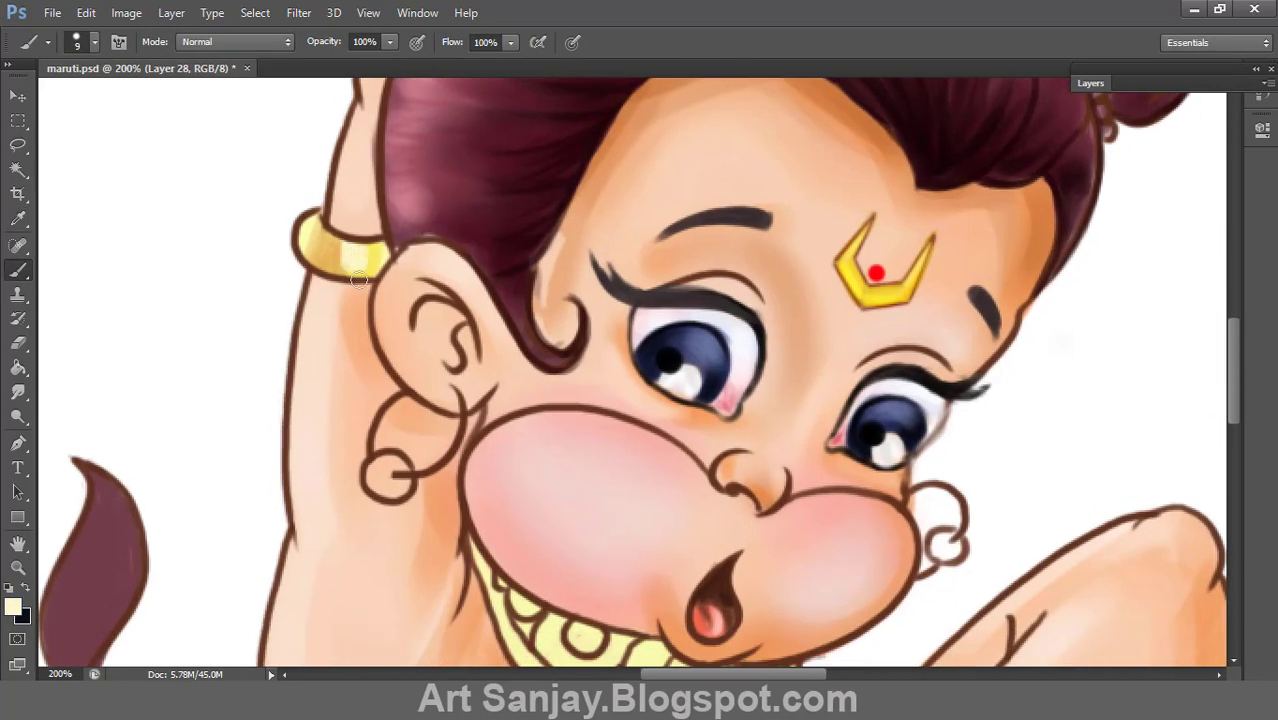
pyautogui.scroll(-5, 700, 420)
pyautogui.scroll(-3, 756, 457)
pyautogui.scroll(-5, 784, 286)
pyautogui.scroll(5, 650, 340)
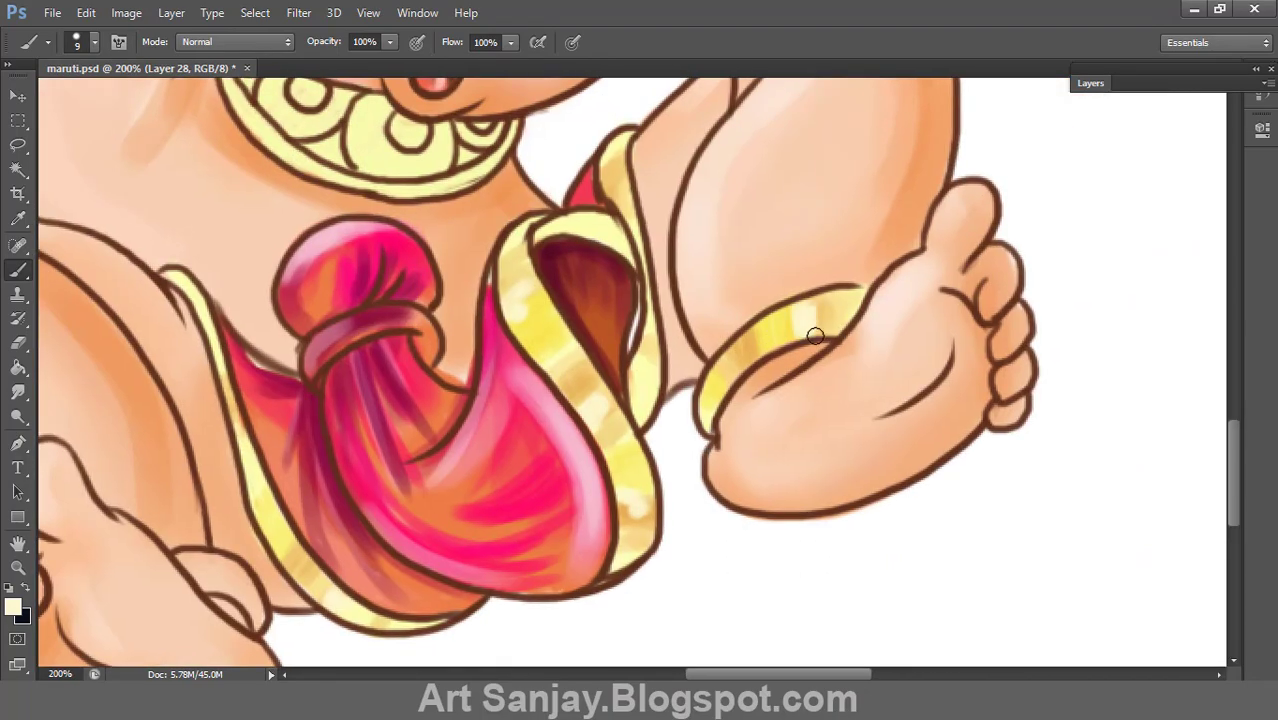
pyautogui.scroll(5, 760, 342)
pyautogui.click(13, 607)
pyautogui.click(656, 456)
pyautogui.click(1138, 143)
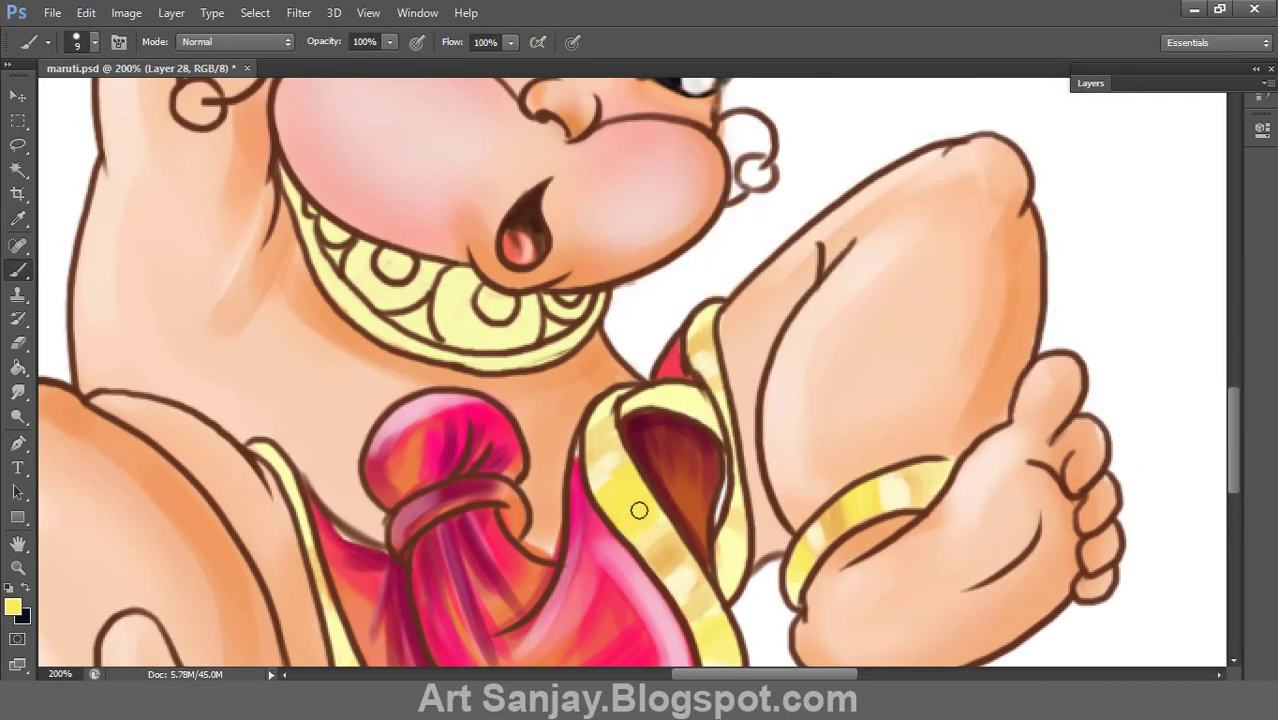
# Step: Refine the foreground to a saturated yellow and return to the Brush
pyautogui.click(13, 607)
pyautogui.click(893, 165)
pyautogui.click(1138, 145)
pyautogui.click(13, 607)
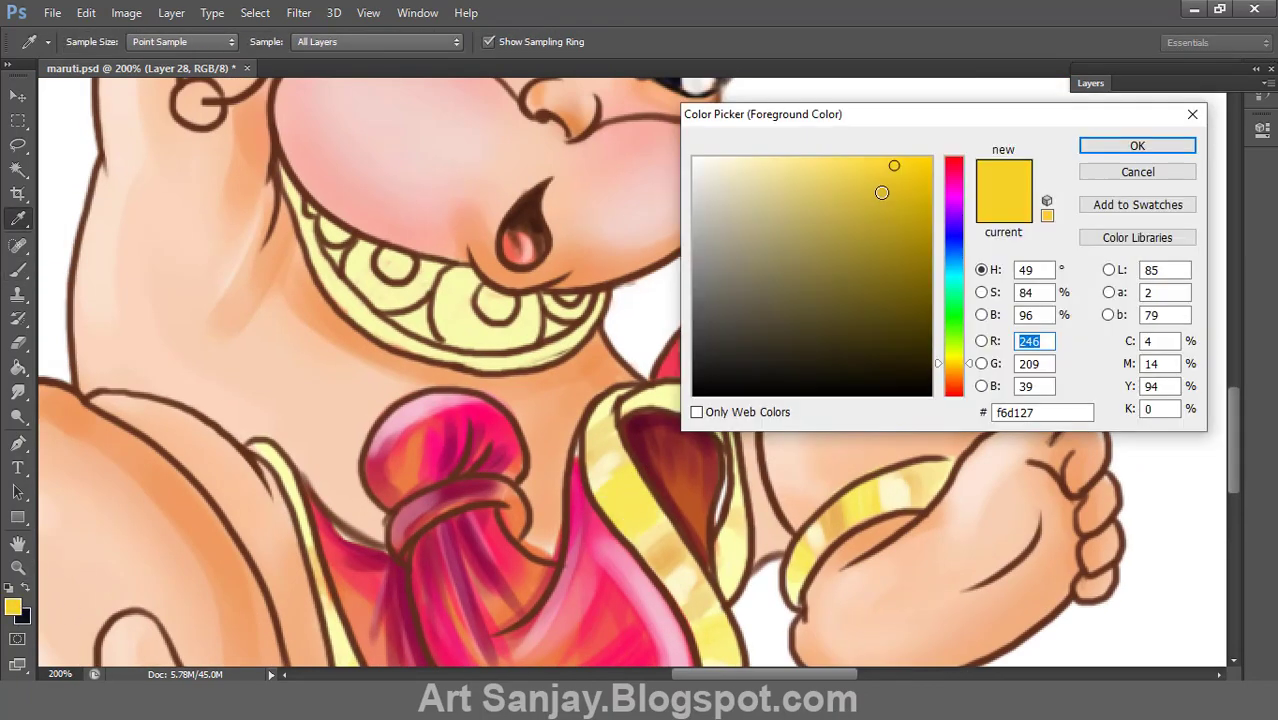
pyautogui.press('Return')
pyautogui.press('b')
# Step: Pick a pure golden yellow as the brush colour
pyautogui.scroll(-5, 883, 110)
pyautogui.scroll(2, 895, 200)
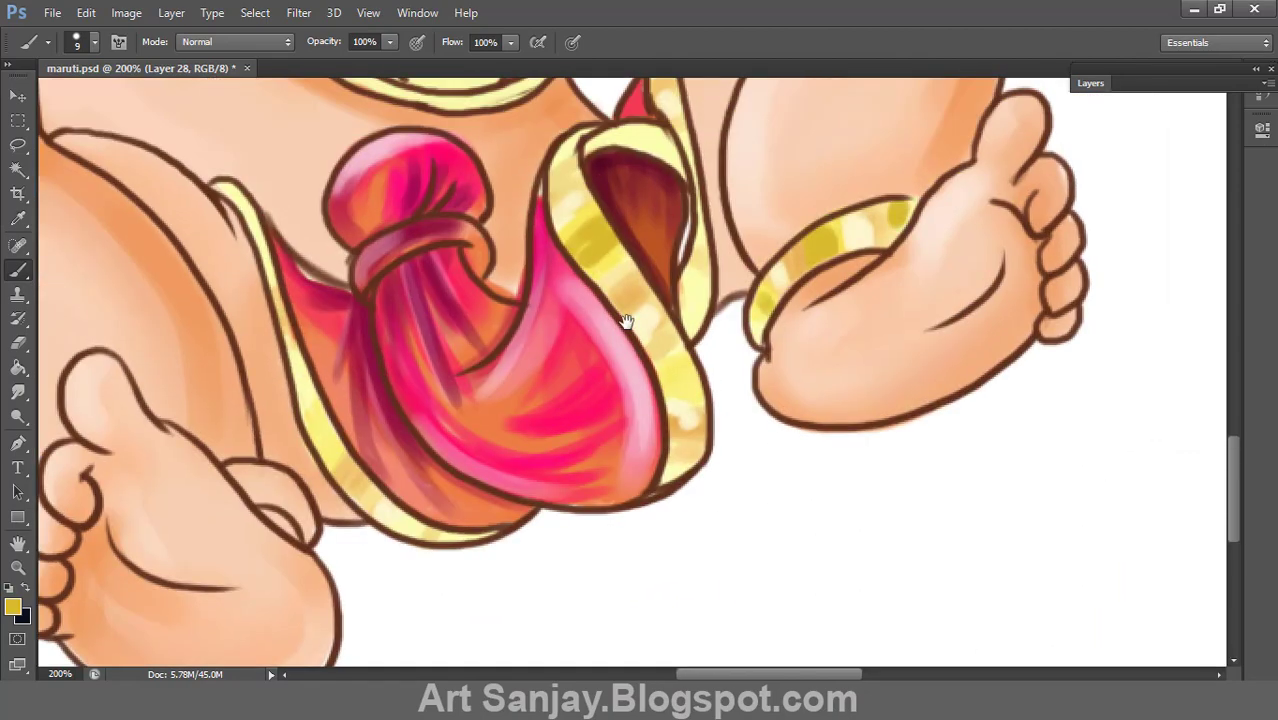
pyautogui.hscroll(-3, 640, 360)
pyautogui.scroll(8, 658, 450)
pyautogui.click(13, 607)
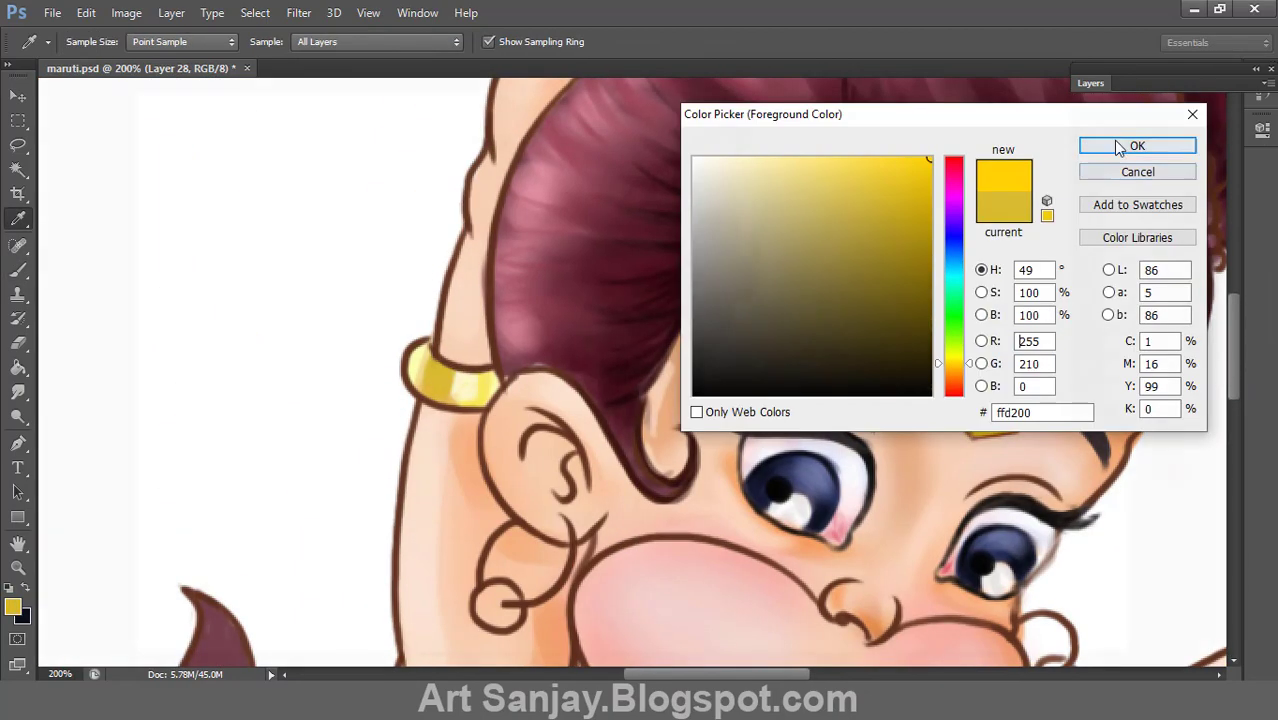
pyautogui.click(1137, 146)
pyautogui.press('b')
# Step: Fit the whole drawing in the window and return to the Brush tool
pyautogui.scroll(4, 494, 370)
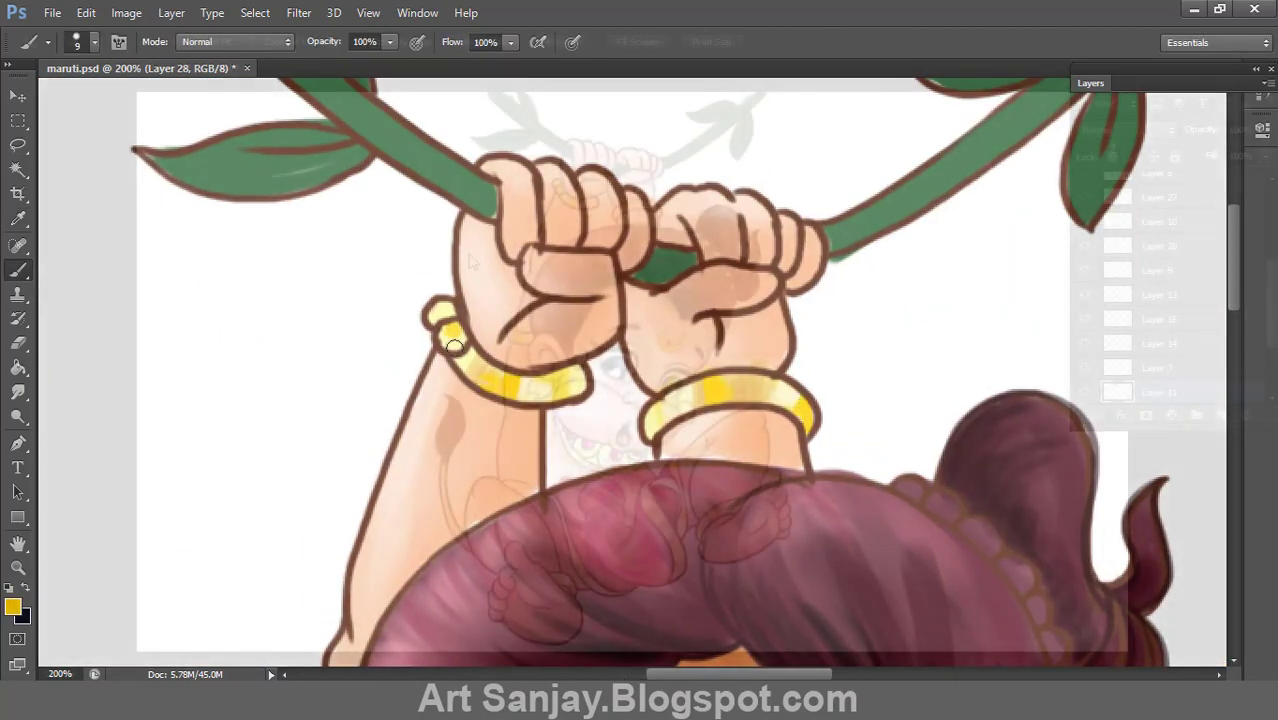
pyautogui.scroll(-5, 454, 345)
pyautogui.scroll(-5, 693, 180)
pyautogui.doubleClick(18, 543)
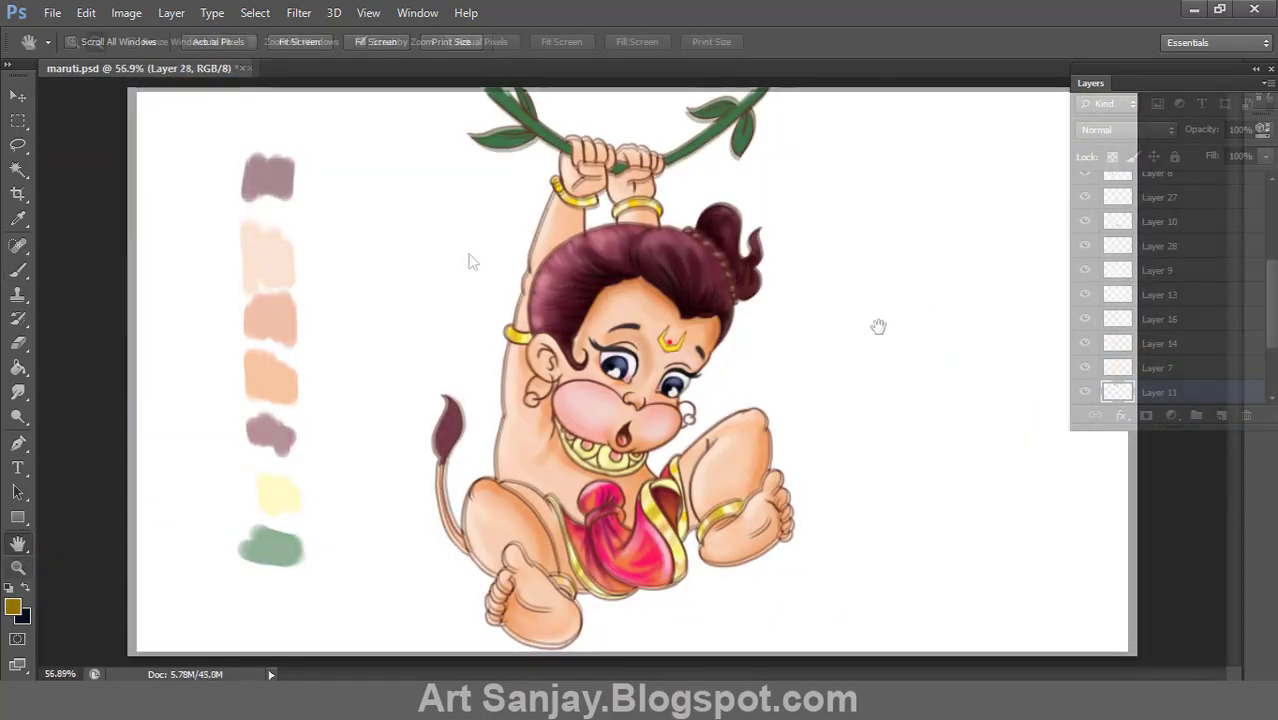
pyautogui.press('b')
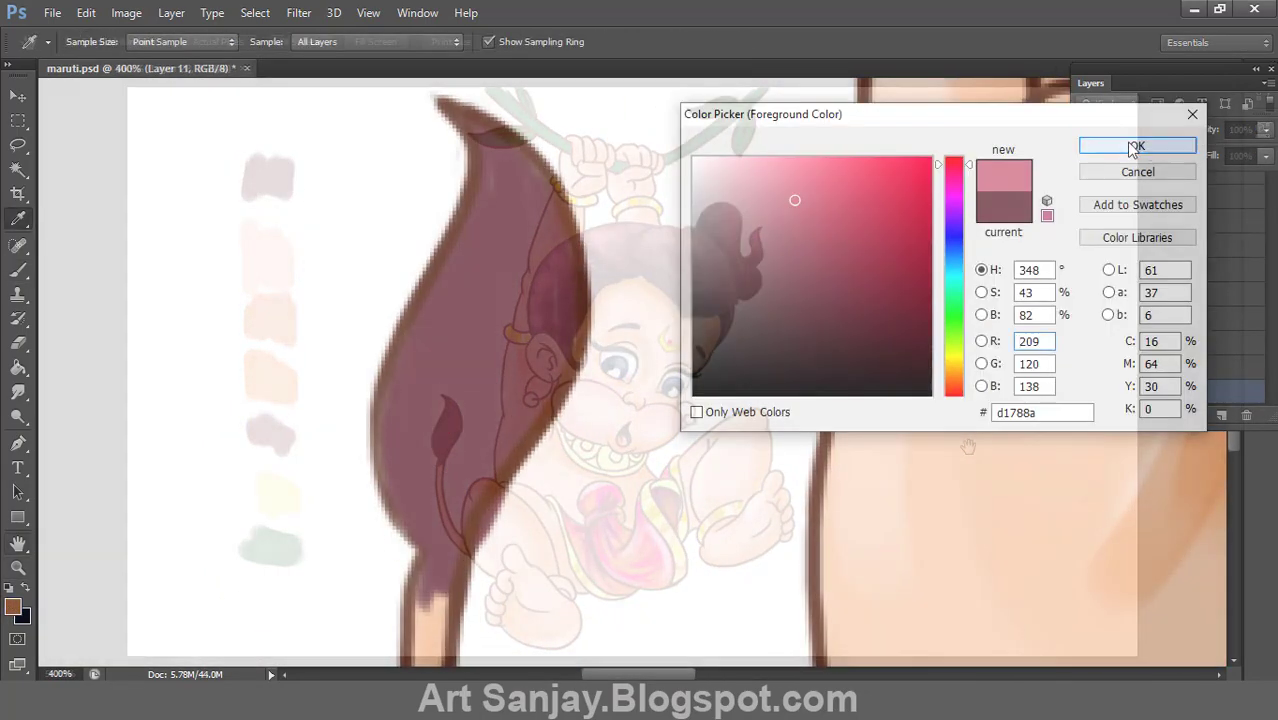
# Step: Paint pink highlights and dark red streaks inside the tail tuft
pyautogui.click(1134, 142)
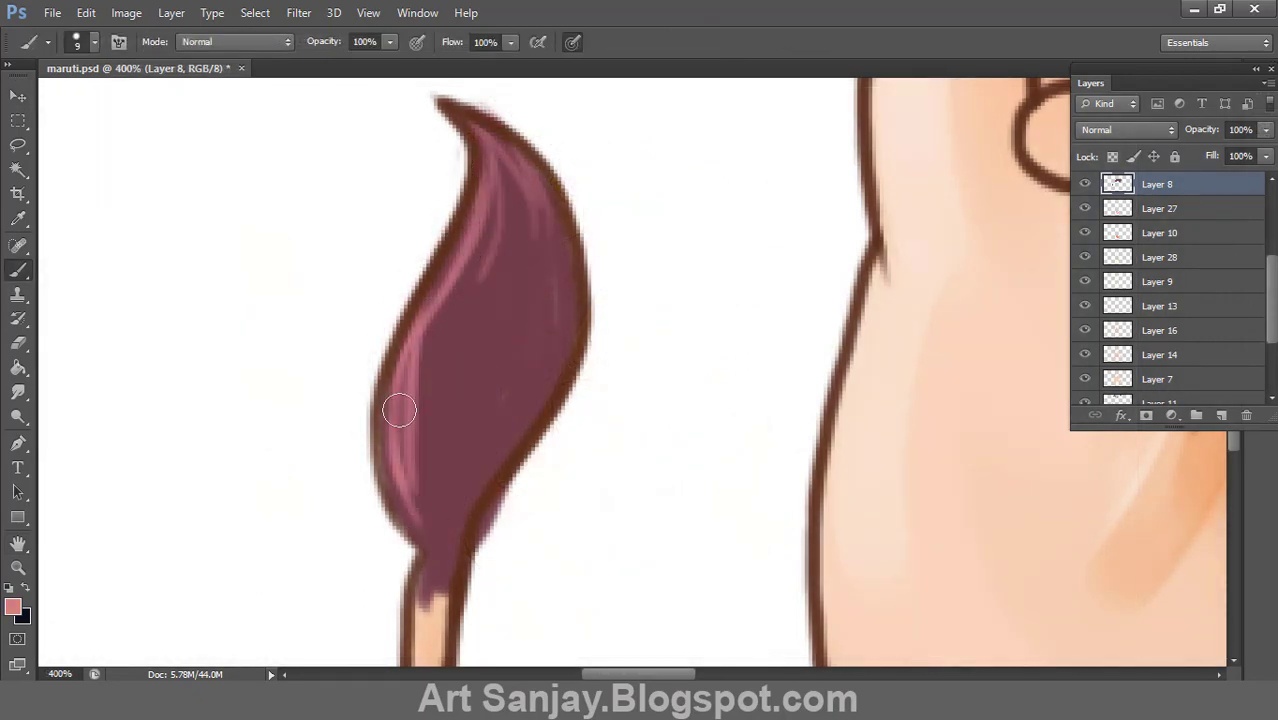
pyautogui.moveTo(399, 410); pyautogui.dragTo(425, 485)
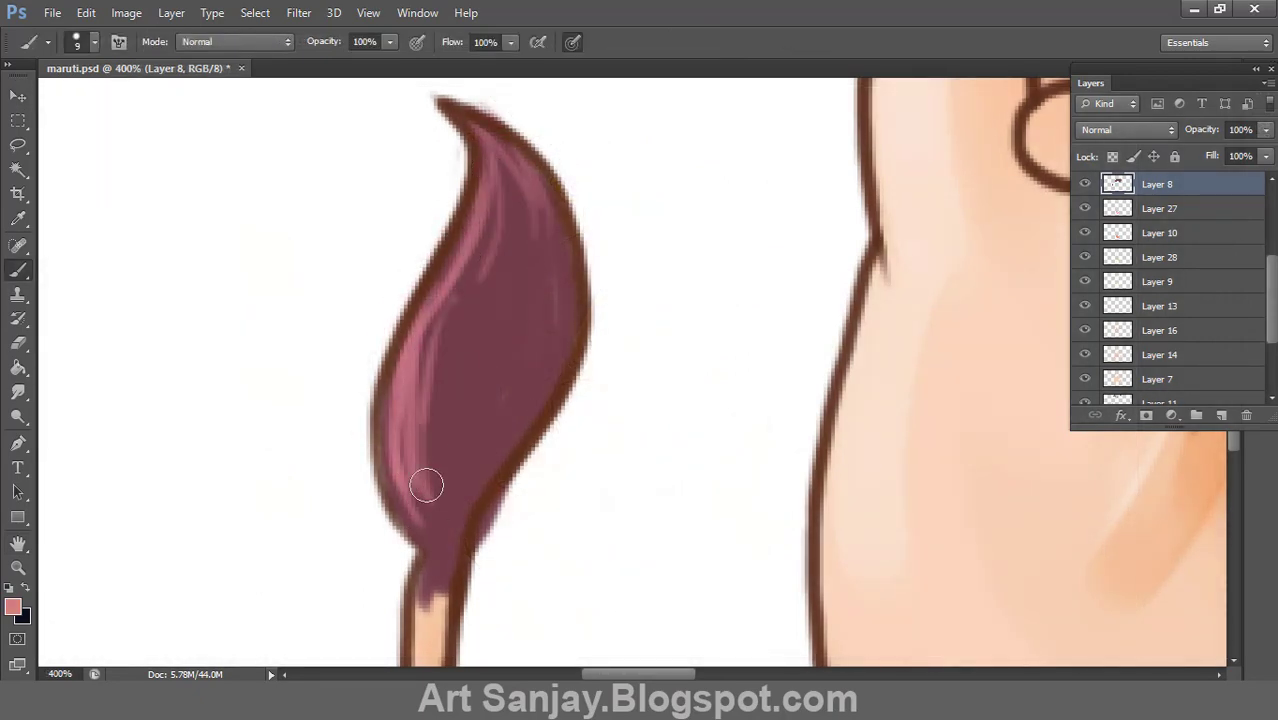
pyautogui.click(471, 408)
pyautogui.press('Return')
pyautogui.moveTo(499, 165); pyautogui.dragTo(560, 330)
pyautogui.moveTo(437, 540)
pyautogui.mouseDown()
pyautogui.moveTo(548, 359)
pyautogui.moveTo(454, 302)
pyautogui.moveTo(565, 228)
pyautogui.moveTo(492, 151)
pyautogui.moveTo(485, 371)
pyautogui.moveTo(448, 548)
pyautogui.mouseUp()
# Step: Add more pink streaks to the tuft and an orange stroke along the tail
pyautogui.click(22, 612)
pyautogui.press('Return')
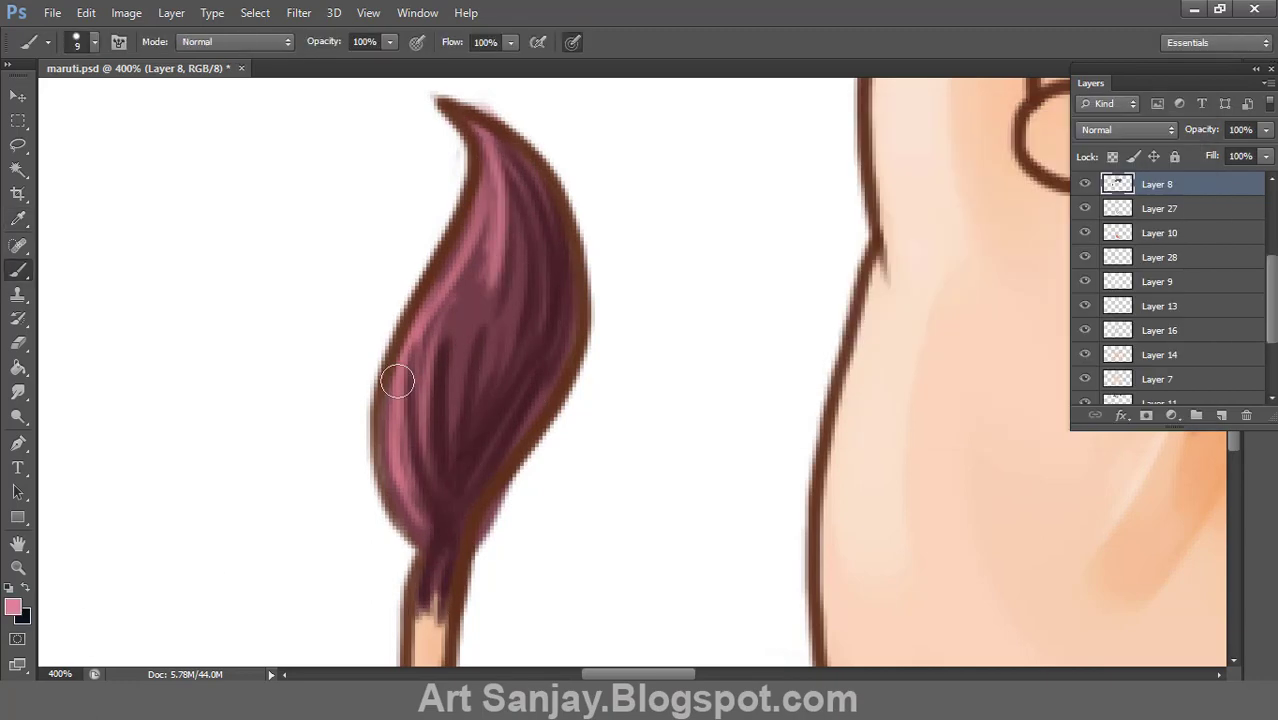
pyautogui.moveTo(394, 377)
pyautogui.mouseDown()
pyautogui.moveTo(456, 322)
pyautogui.moveTo(451, 354)
pyautogui.moveTo(536, 573)
pyautogui.moveTo(424, 280)
pyautogui.mouseUp()
pyautogui.click(12, 605)
pyautogui.click(900, 195)
pyautogui.click(1136, 143)
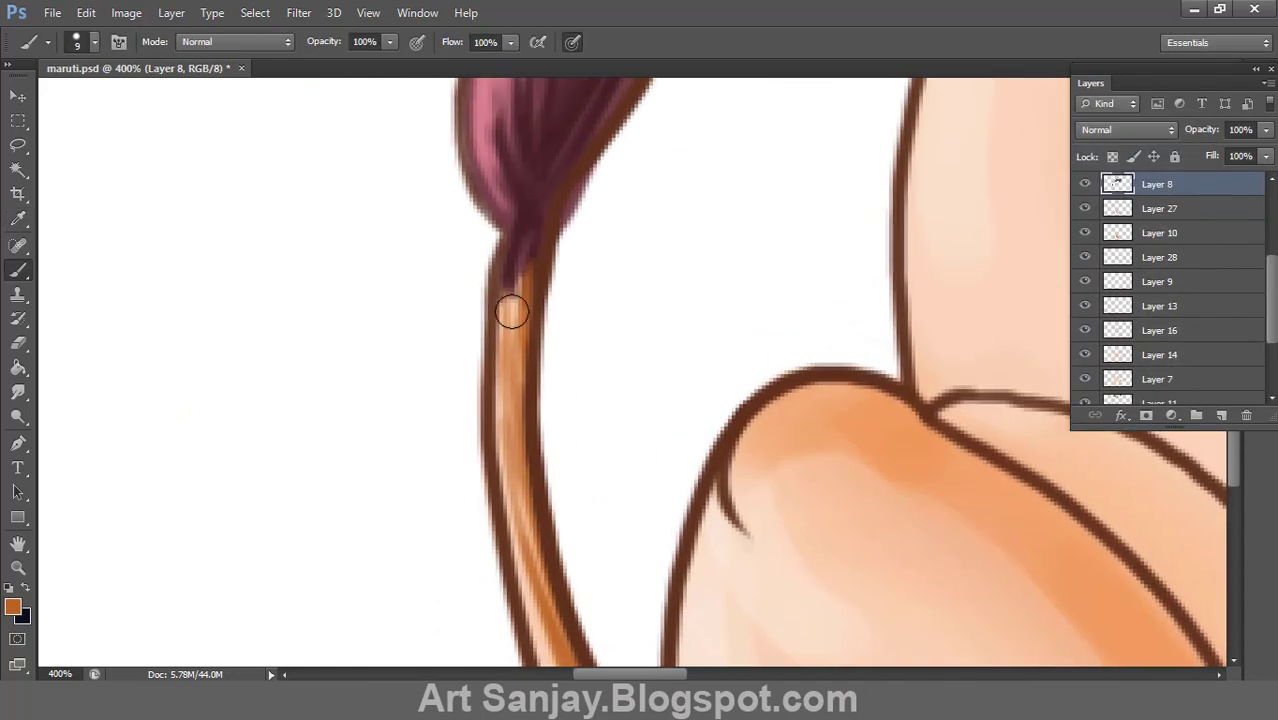
pyautogui.moveTo(508, 305); pyautogui.dragTo(560, 640)
pyautogui.doubleClick(18, 543)
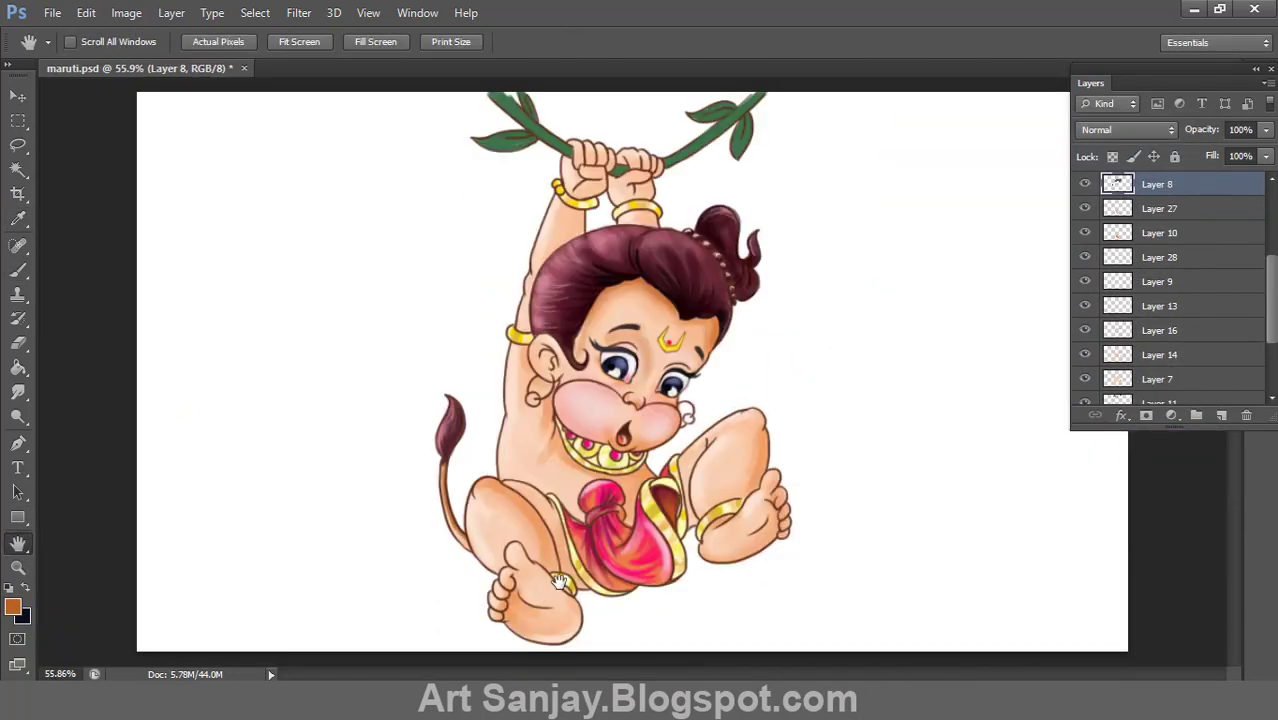
# Step: Zoom in on the tail and pick a lighter orange foreground colour
pyautogui.press('z')
pyautogui.moveTo(428, 561); pyautogui.dragTo(520, 561)
pyautogui.click(12, 605)
pyautogui.click(758, 165)
pyautogui.click(1136, 143)
pyautogui.press('b')
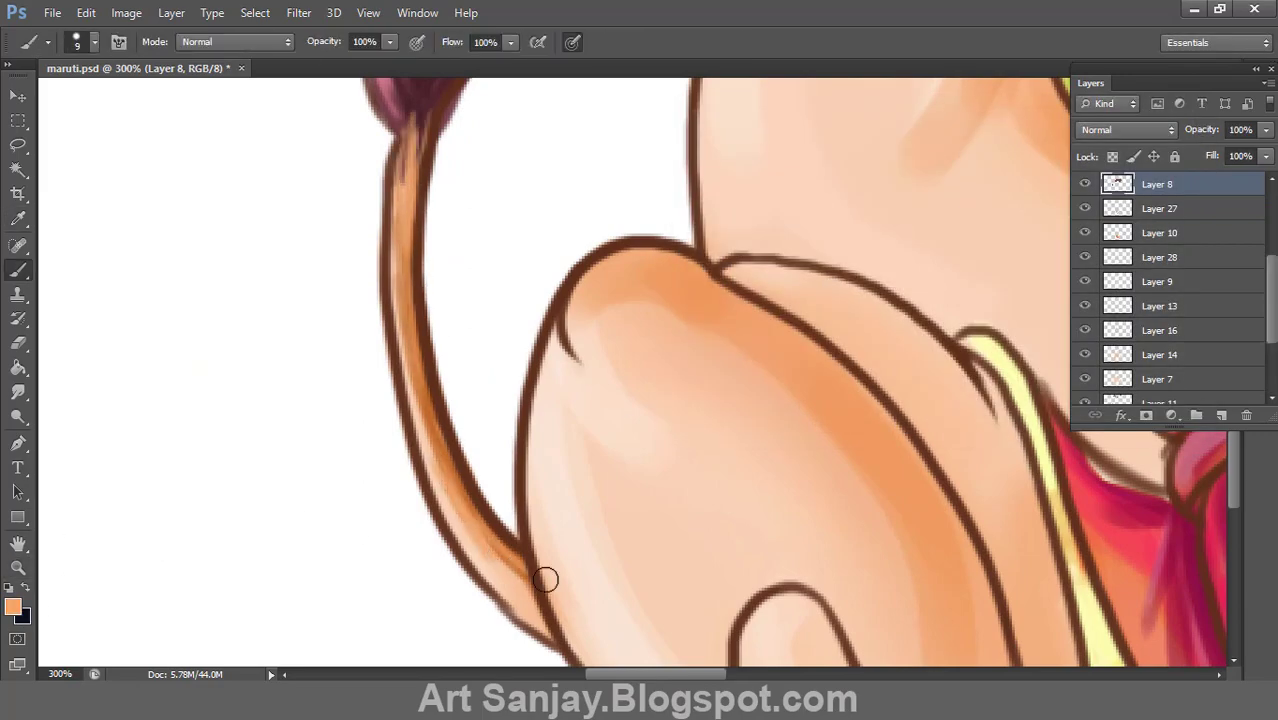
# Step: Zoom in on the foot and shade above the sole line and across the big toe's base
pyautogui.moveTo(545, 580); pyautogui.dragTo(279, 504)
pyautogui.doubleClick(18, 543)
pyautogui.press('z')
pyautogui.moveTo(470, 507); pyautogui.dragTo(562, 507)
pyautogui.press('b')
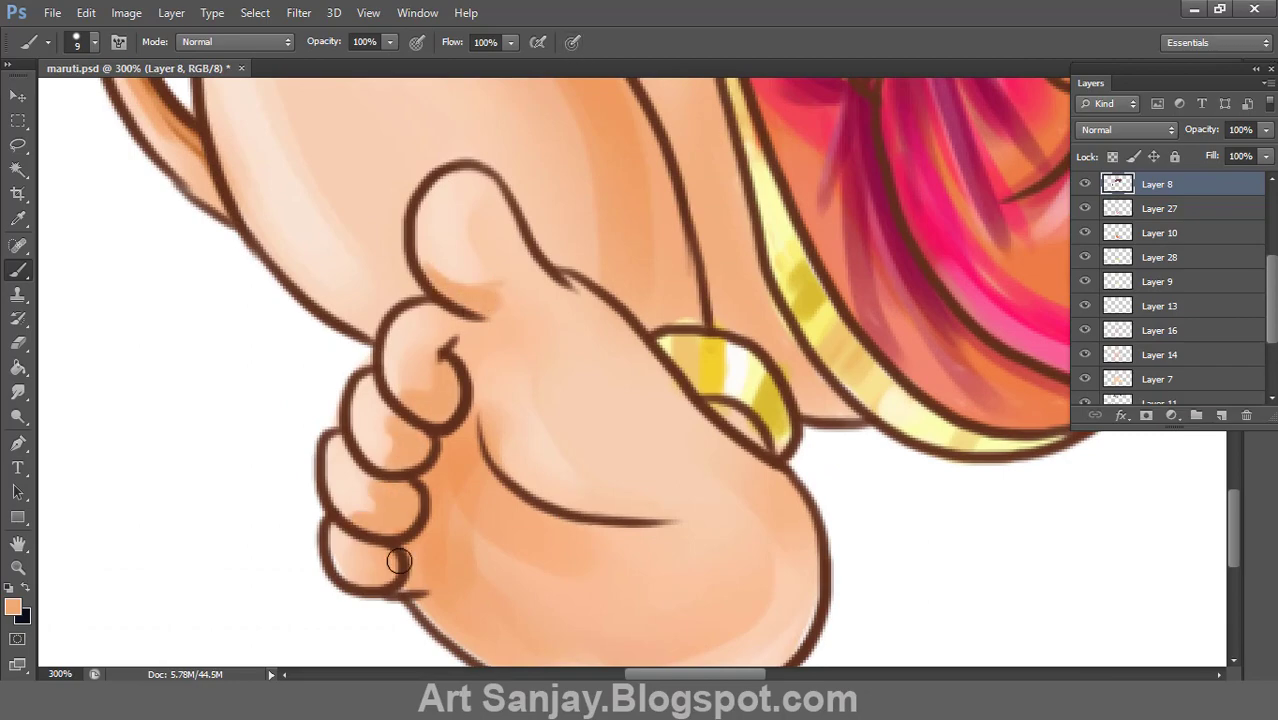
pyautogui.moveTo(487, 410); pyautogui.dragTo(645, 510)
pyautogui.moveTo(448, 262); pyautogui.dragTo(553, 283)
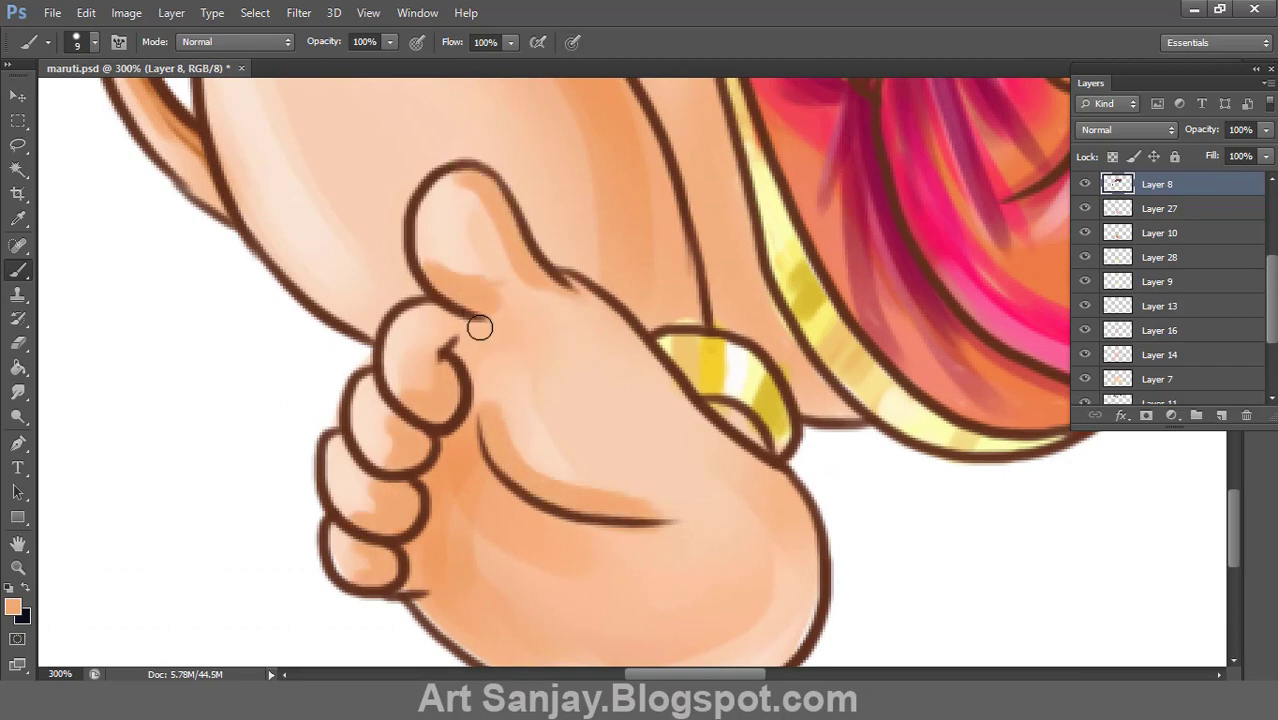
# Step: On Layer 7, darken the shading beside the sole crease
pyautogui.hscroll(10, 532, 290)
pyautogui.scroll(3, 842, 274)
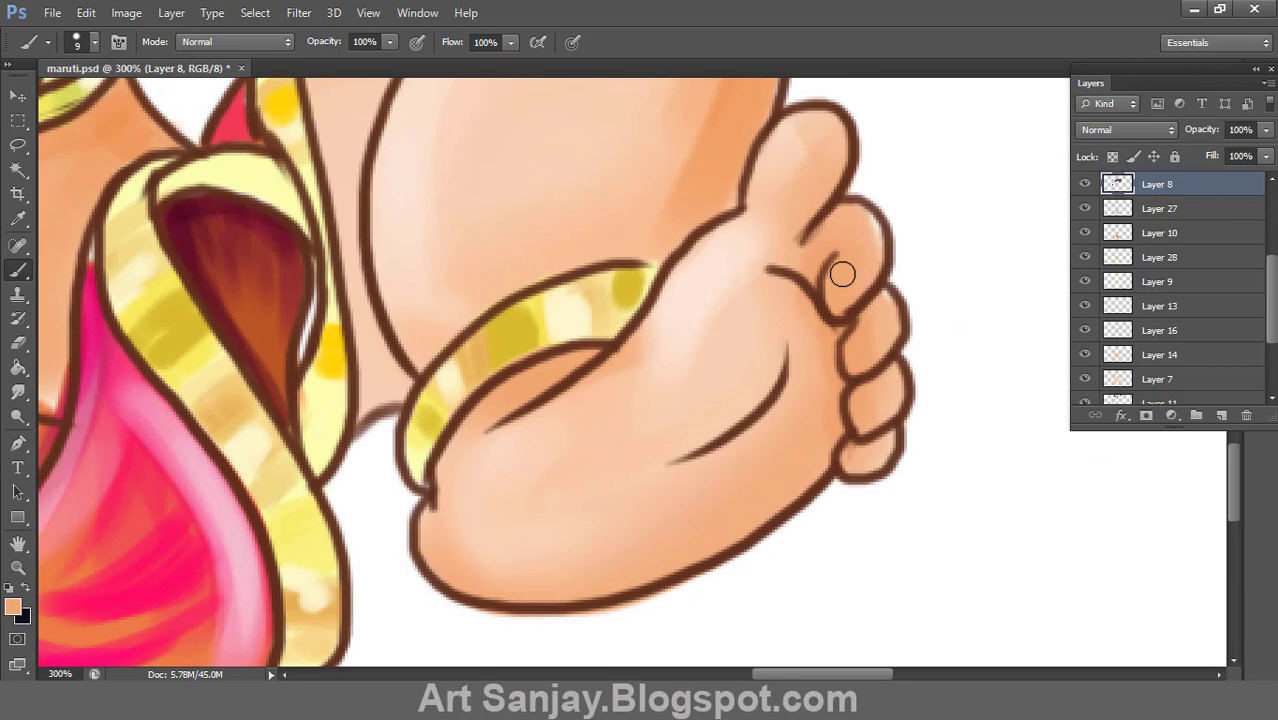
pyautogui.keyDown('ctrl'); pyautogui.click(692, 354); pyautogui.keyUp('ctrl')
pyautogui.moveTo(764, 424); pyautogui.dragTo(790, 380)
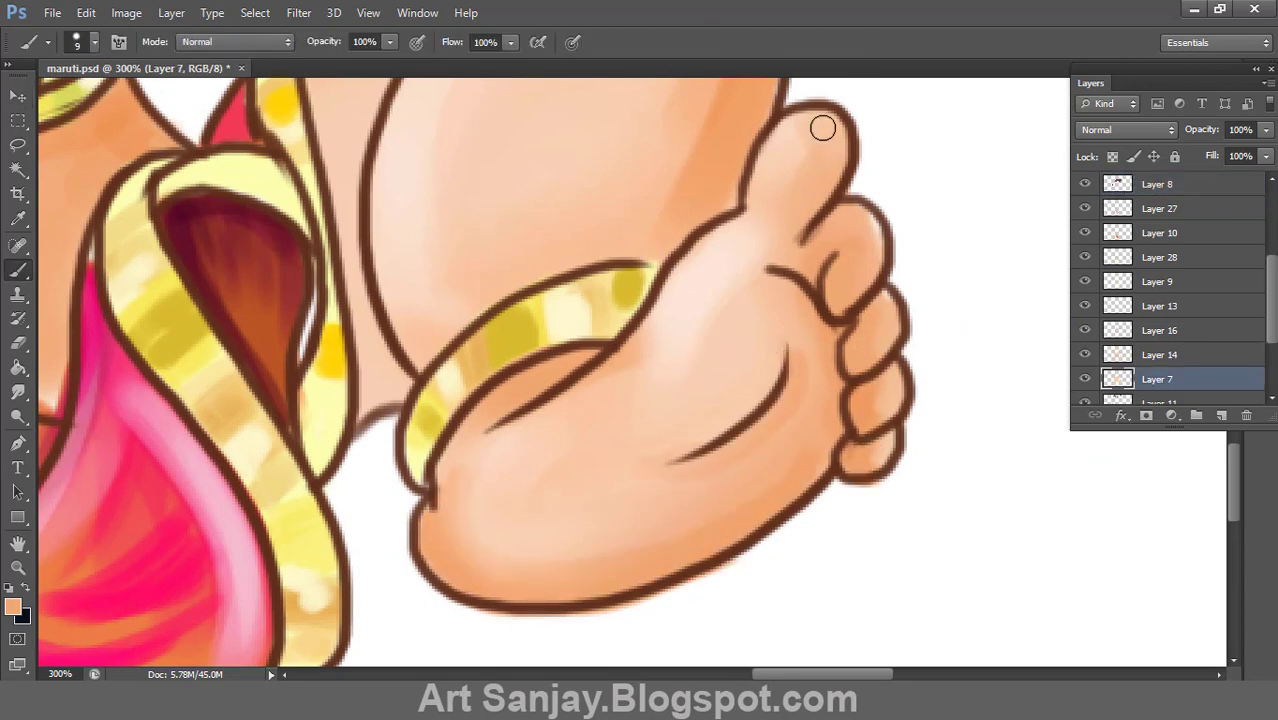
pyautogui.scroll(3, 853, 311)
pyautogui.scroll(3, 97, 593)
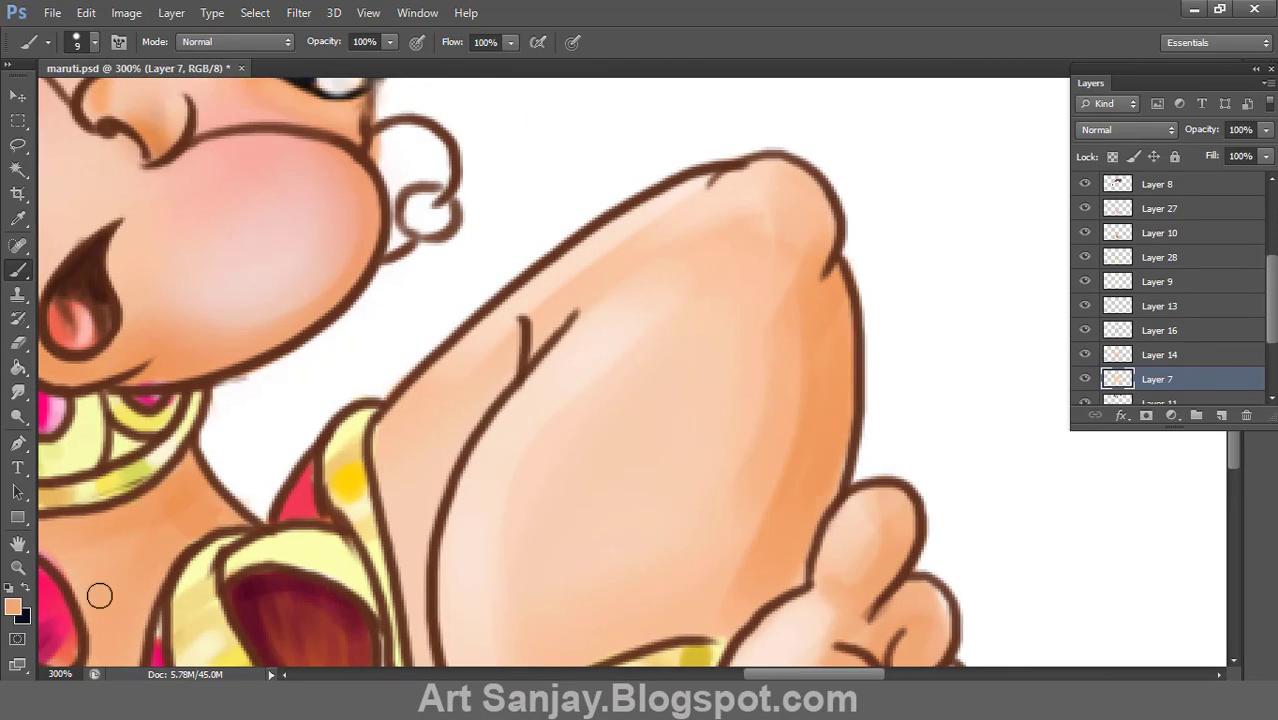
# Step: Pick a darker orange and shade the right side of the knee
pyautogui.click(12, 607)
pyautogui.click(812, 298)
pyautogui.press('Return')
pyautogui.moveTo(809, 200); pyautogui.dragTo(780, 320)
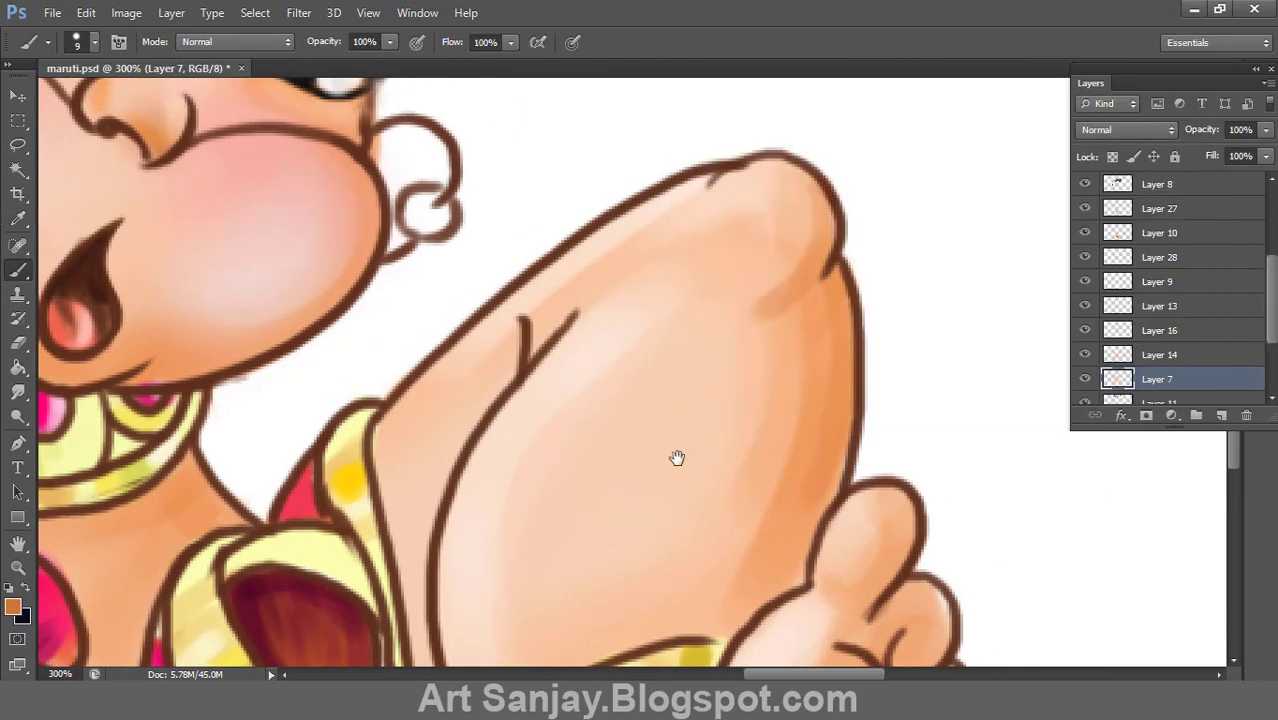
pyautogui.scroll(2, 642, 342)
# Step: Paint shadows beneath the necklace and beside the sash loop
pyautogui.moveTo(614, 414); pyautogui.dragTo(705, 244)
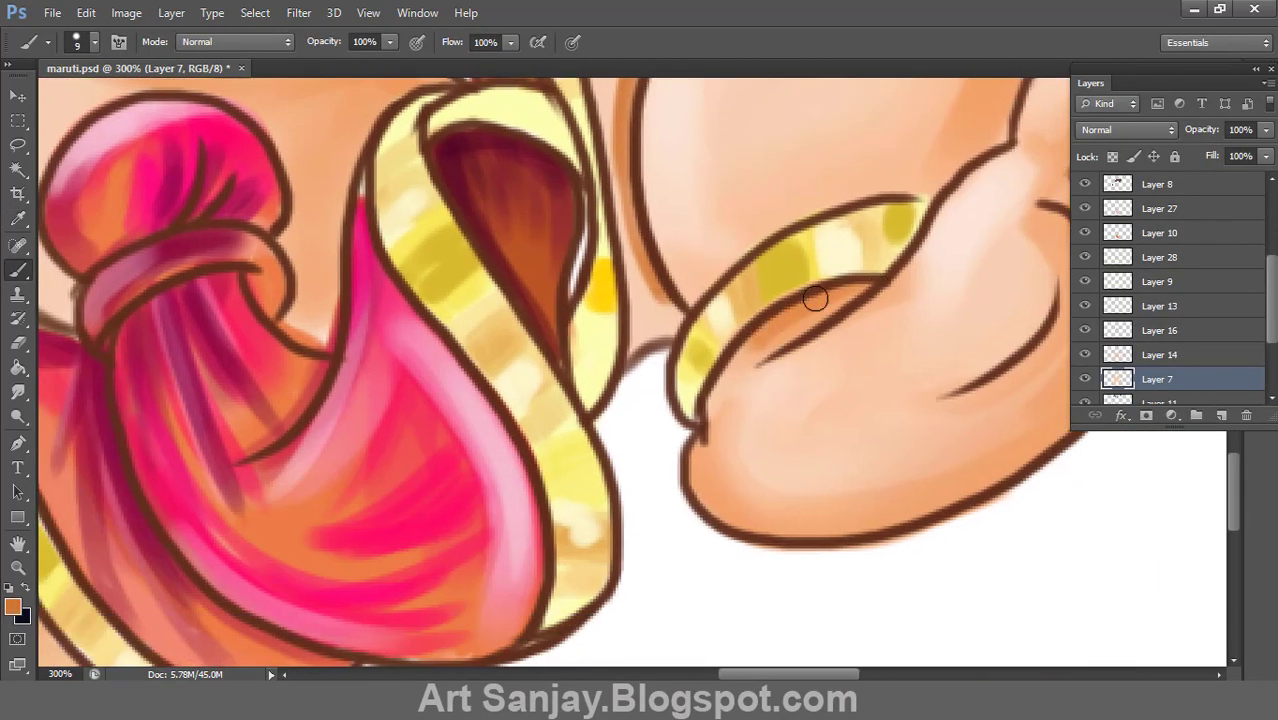
pyautogui.moveTo(628, 222); pyautogui.dragTo(1018, 622)
pyautogui.moveTo(416, 394); pyautogui.dragTo(520, 481)
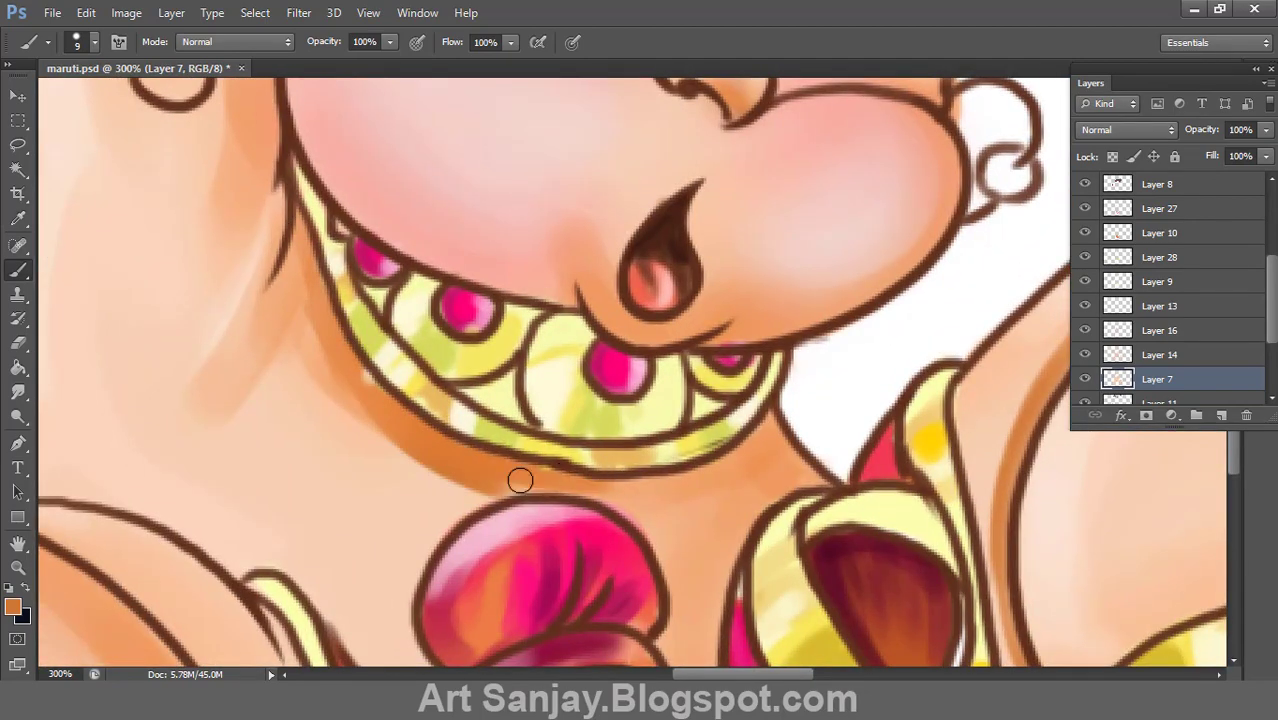
pyautogui.moveTo(771, 411)
pyautogui.mouseDown()
pyautogui.moveTo(790, 473)
pyautogui.moveTo(733, 530)
pyautogui.moveTo(656, 117)
pyautogui.mouseUp()
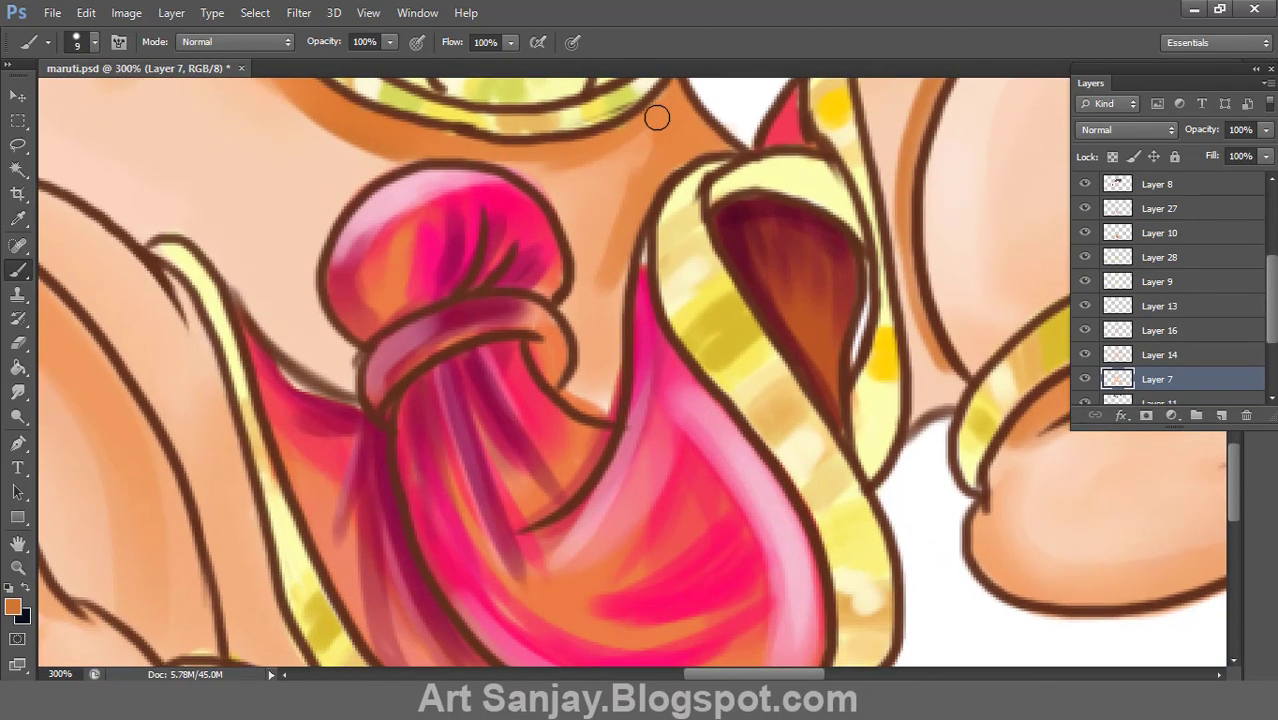
pyautogui.press('i')
pyautogui.press('b')
pyautogui.moveTo(602, 177); pyautogui.dragTo(606, 383)
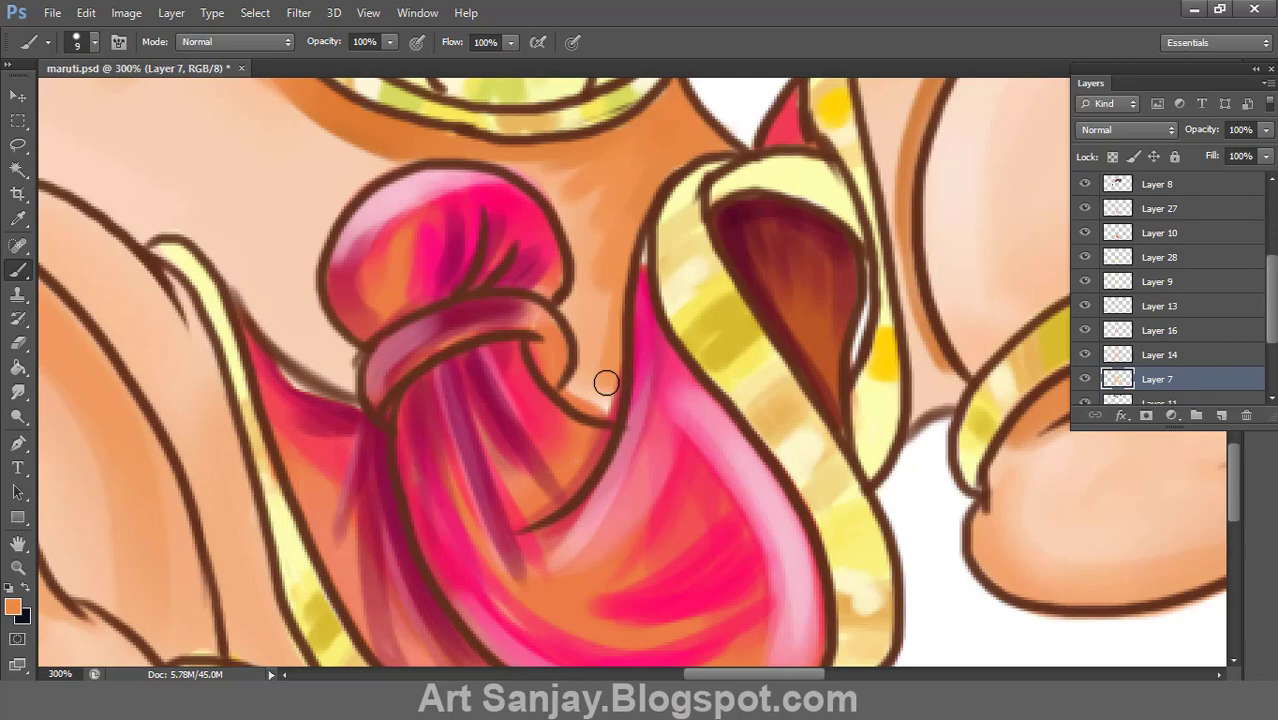
# Step: Set a peach background colour and paint orange shading along the forehead near the brow
pyautogui.click(22, 617)
pyautogui.click(1110, 150)
pyautogui.moveTo(622, 177)
pyautogui.mouseDown()
pyautogui.moveTo(91, 574)
pyautogui.moveTo(303, 391)
pyautogui.mouseUp()
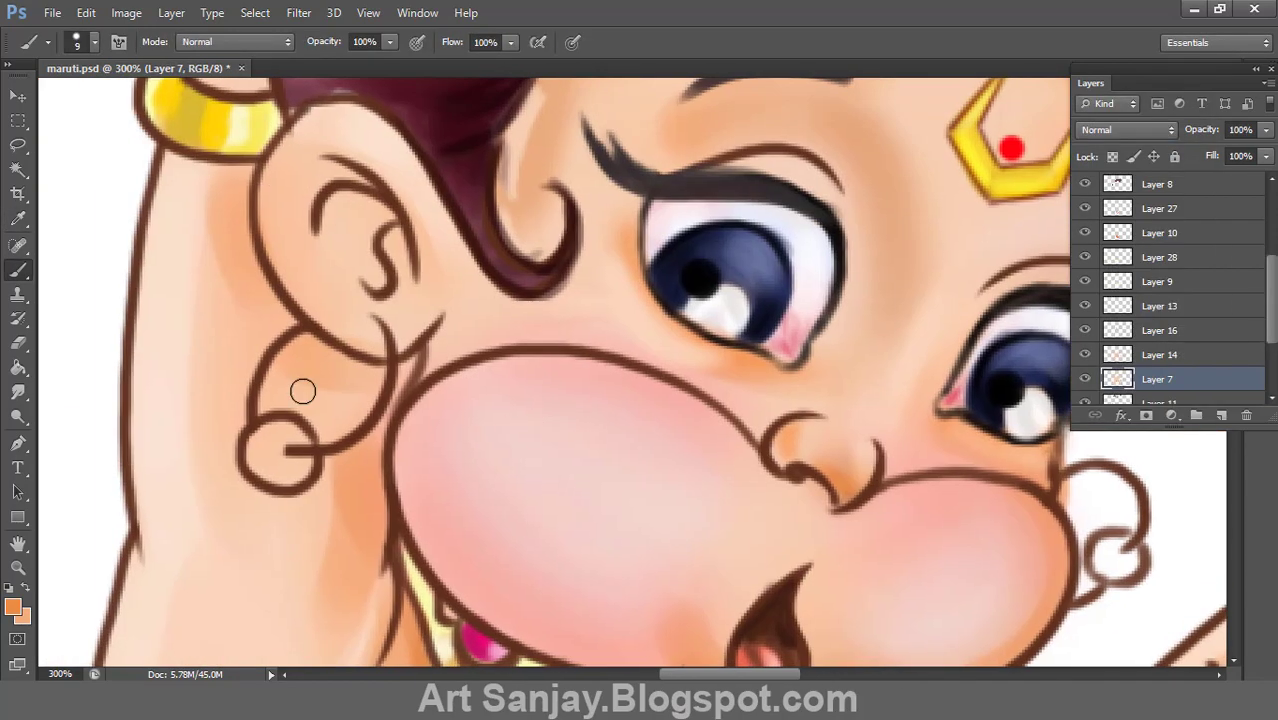
pyautogui.scroll(-3, 303, 391)
pyautogui.scroll(6, 519, 337)
pyautogui.keyDown('ctrl'); pyautogui.click(442, 440); pyautogui.keyUp('ctrl')
pyautogui.moveTo(470, 378)
pyautogui.mouseDown()
pyautogui.moveTo(438, 450)
pyautogui.moveTo(599, 157)
pyautogui.moveTo(921, 234)
pyautogui.mouseUp()
pyautogui.scroll(-3, 787, 314)
# Step: Fit the whole image on screen, then zoom in closely on Hanuman's forehead
pyautogui.hscroll(5, 840, 279)
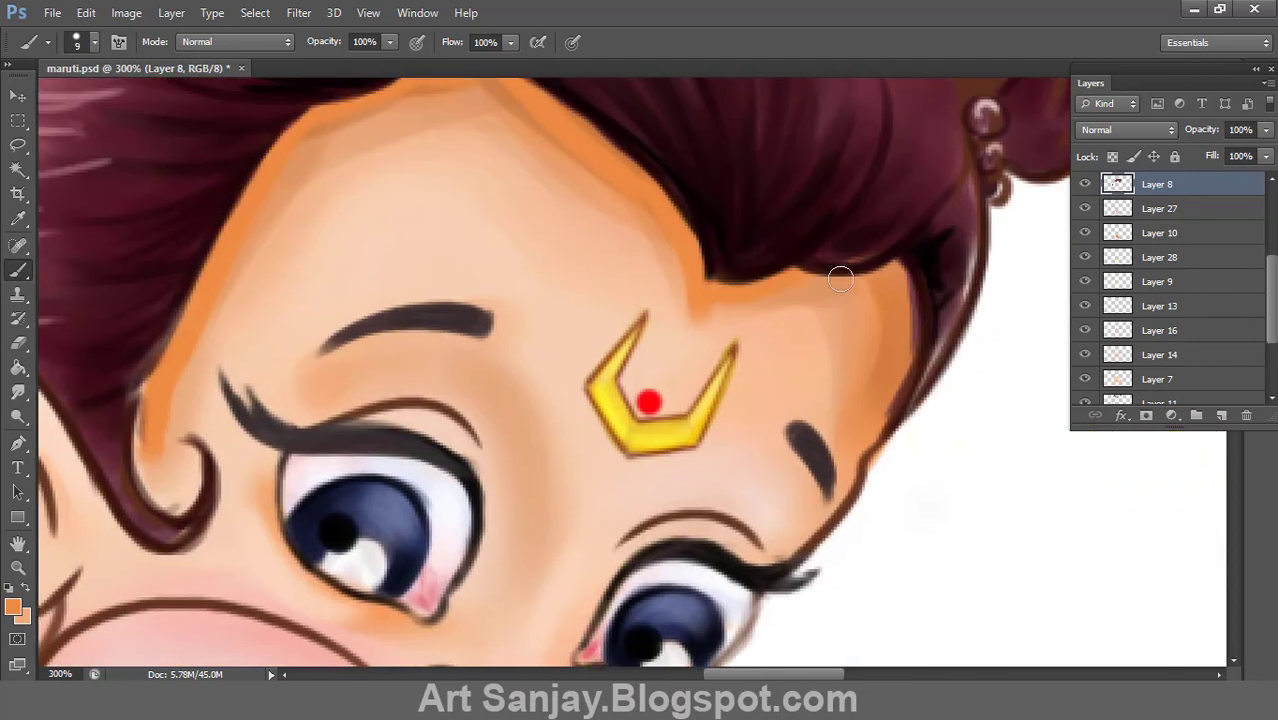
pyautogui.doubleClick(20, 545)
pyautogui.press('z')
pyautogui.moveTo(480, 432); pyautogui.dragTo(721, 222)
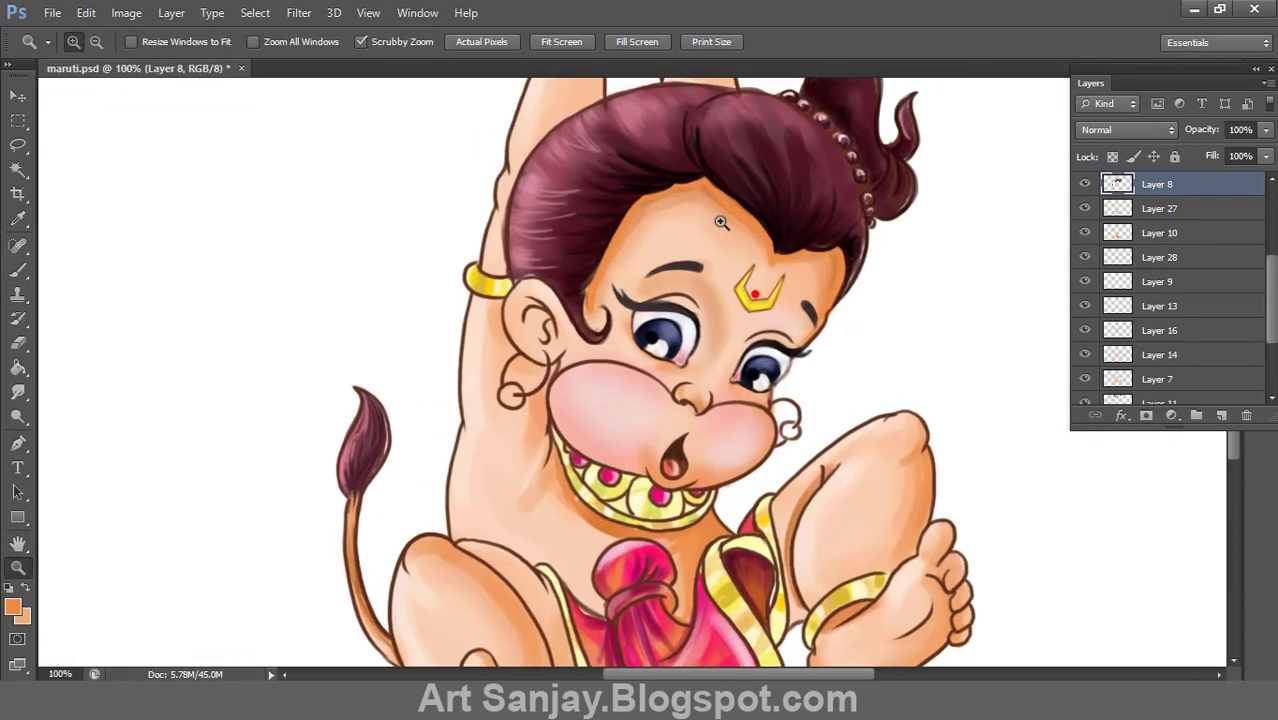
pyautogui.click(753, 321)
# Step: Sample a skin tone and paint brown shadow around and below the gold tilak ornament
pyautogui.press('b')
pyautogui.click(13, 607)
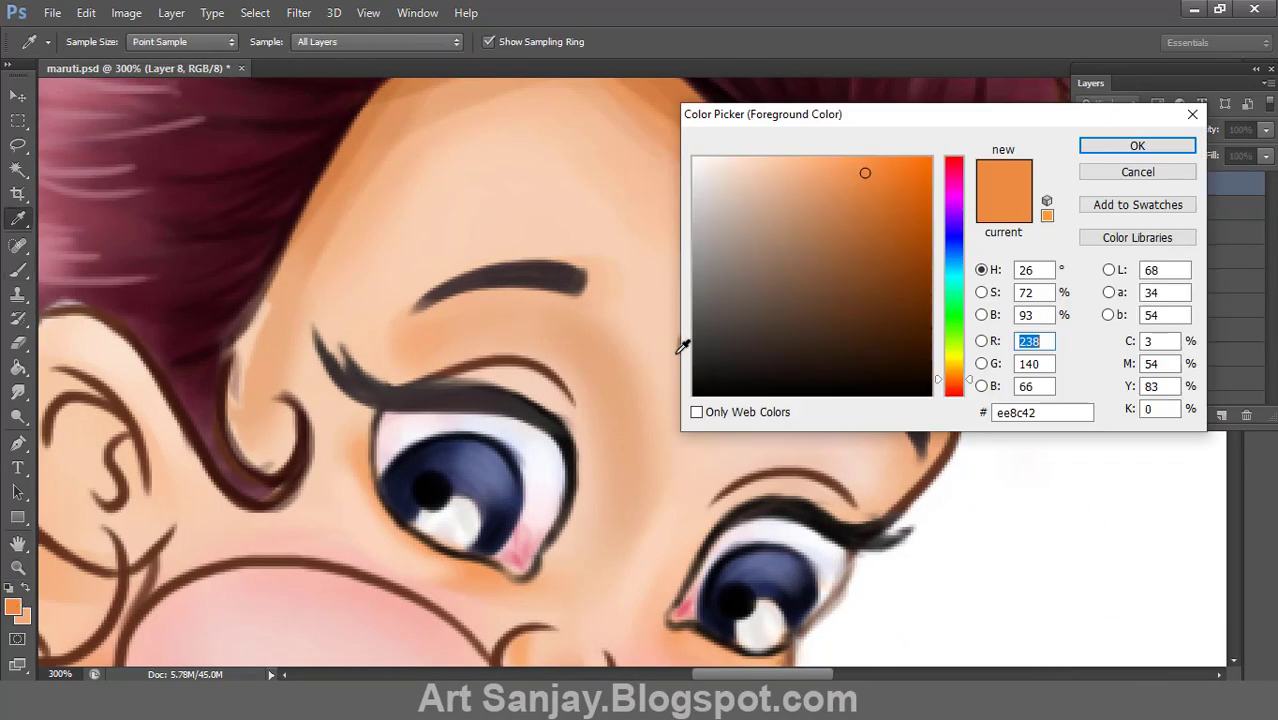
pyautogui.click(796, 188)
pyautogui.press('Return')
pyautogui.moveTo(750, 328); pyautogui.dragTo(741, 343)
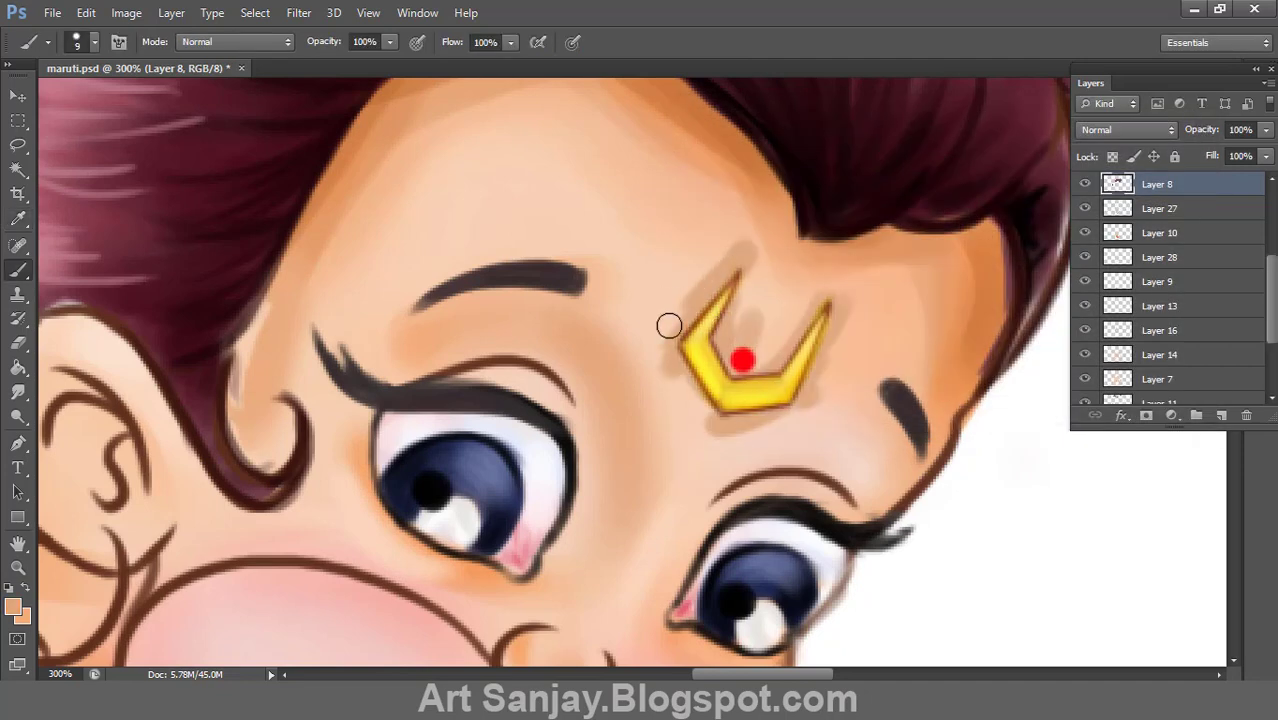
pyautogui.moveTo(669, 325); pyautogui.dragTo(790, 320)
# Step: Blend the forehead shadow with the Mixer Brush and check it at full view and 100%
pyautogui.rightClick(17, 270)
pyautogui.click(105, 320)
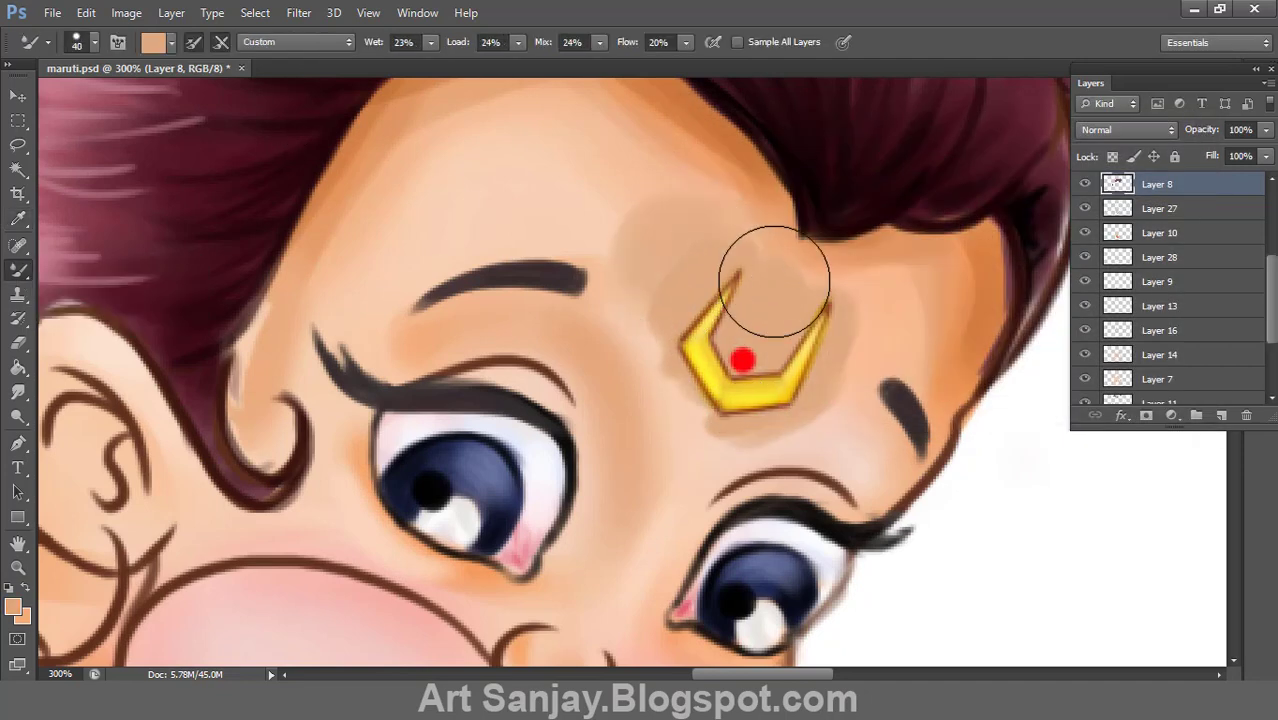
pyautogui.click(13, 607)
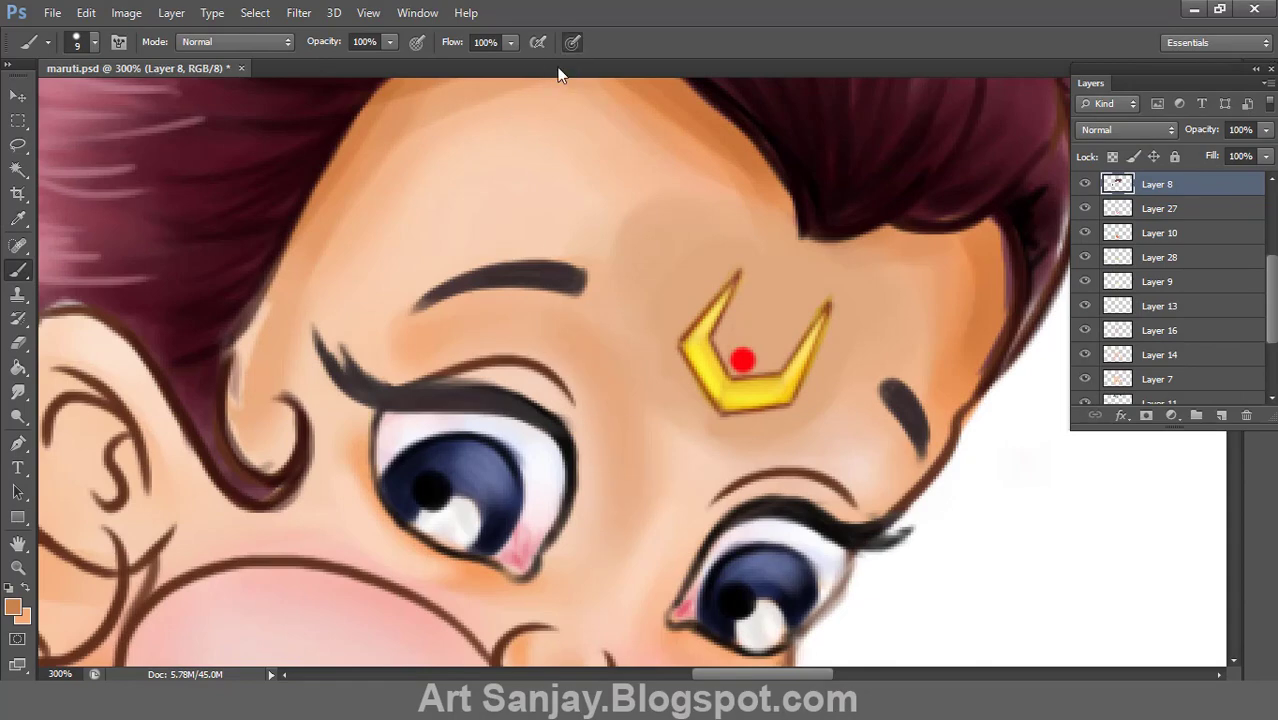
pyautogui.hotkey('ctrl', '0')
pyautogui.hotkey('ctrl', '1')
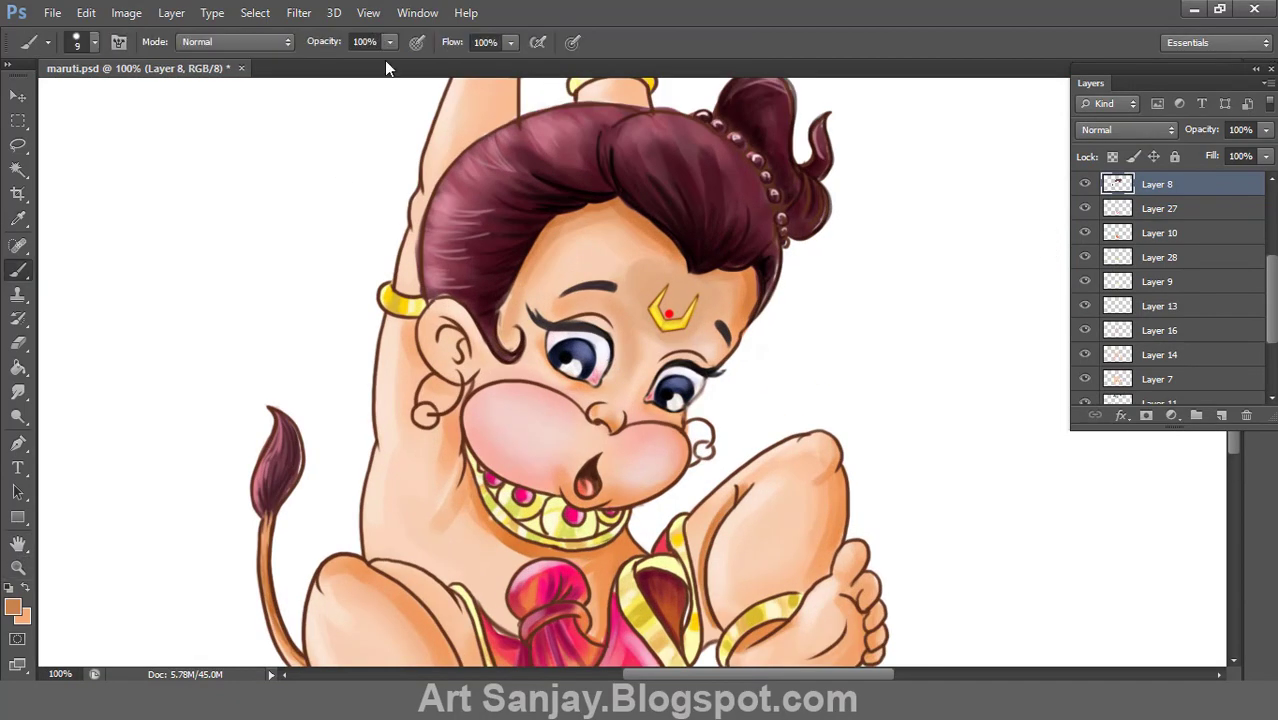
# Step: At 50% opacity and 53% flow, darken the bun's lower lobe, curl, top and bead edges
pyautogui.press('5')
pyautogui.hotkey('shift', '5')
pyautogui.hotkey('shift', '3')
pyautogui.moveTo(711, 214); pyautogui.dragTo(669, 444)
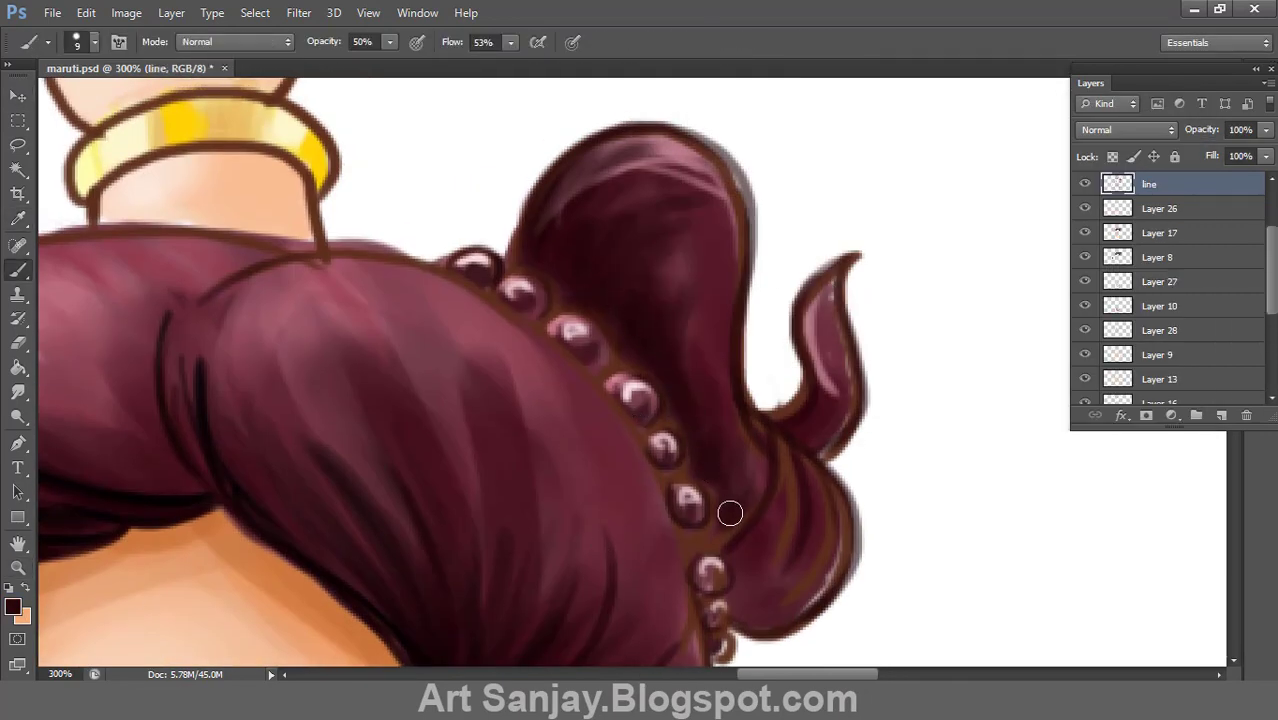
pyautogui.moveTo(730, 513)
pyautogui.mouseDown()
pyautogui.moveTo(804, 494)
pyautogui.moveTo(795, 607)
pyautogui.mouseUp()
pyautogui.moveTo(835, 358)
pyautogui.mouseDown()
pyautogui.moveTo(582, 203)
pyautogui.moveTo(618, 188)
pyautogui.mouseUp()
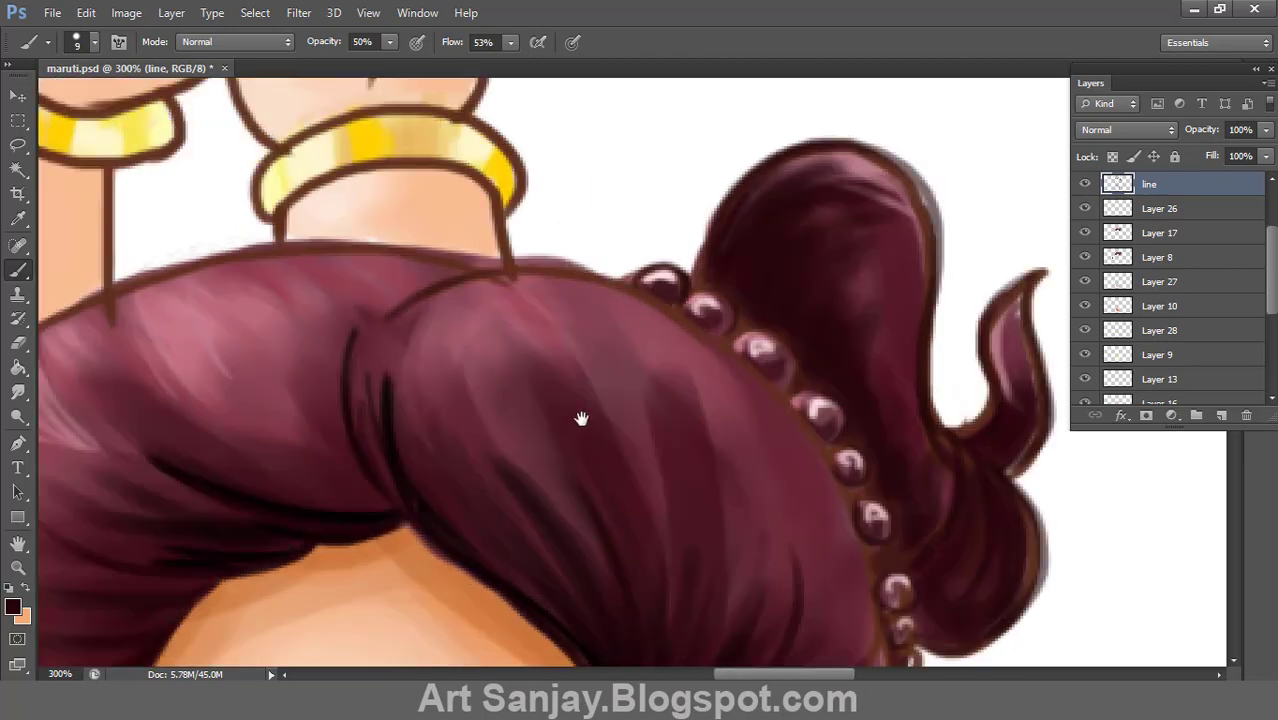
pyautogui.moveTo(774, 222)
pyautogui.mouseDown()
pyautogui.moveTo(730, 282)
pyautogui.moveTo(961, 545)
pyautogui.moveTo(945, 600)
pyautogui.mouseUp()
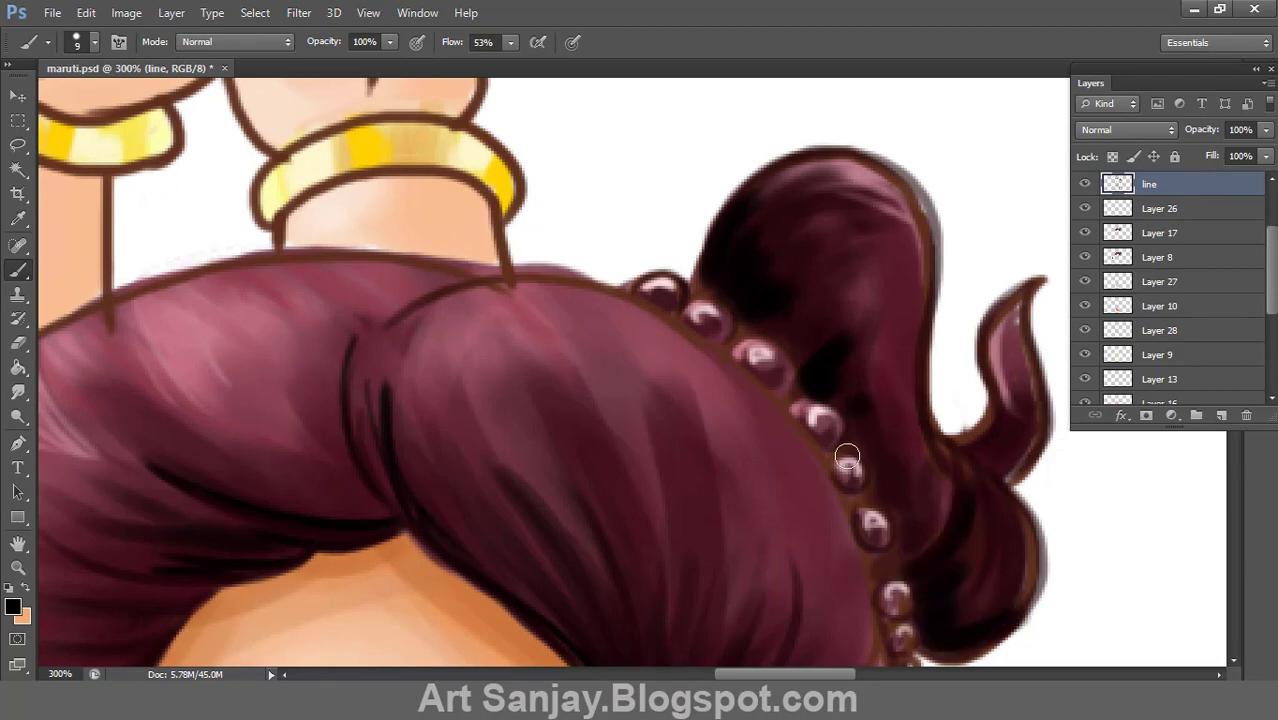
pyautogui.moveTo(898, 519); pyautogui.dragTo(945, 555)
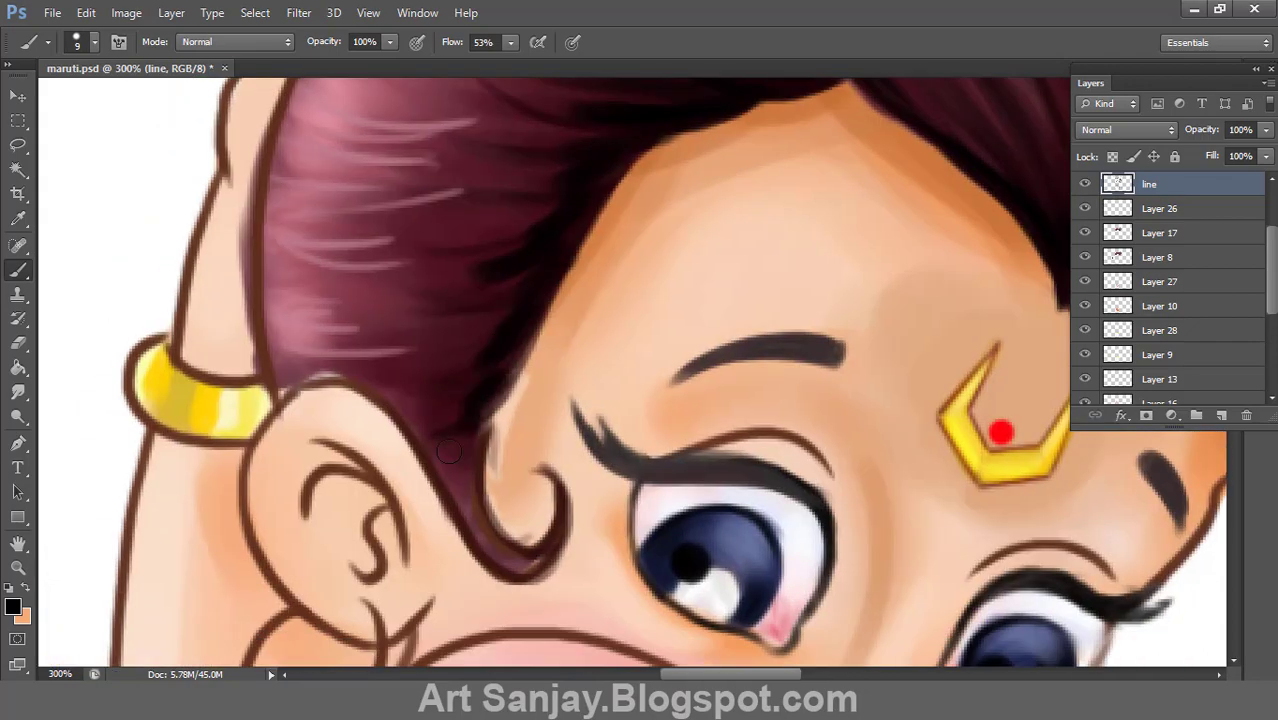
pyautogui.doubleClick(19, 545)
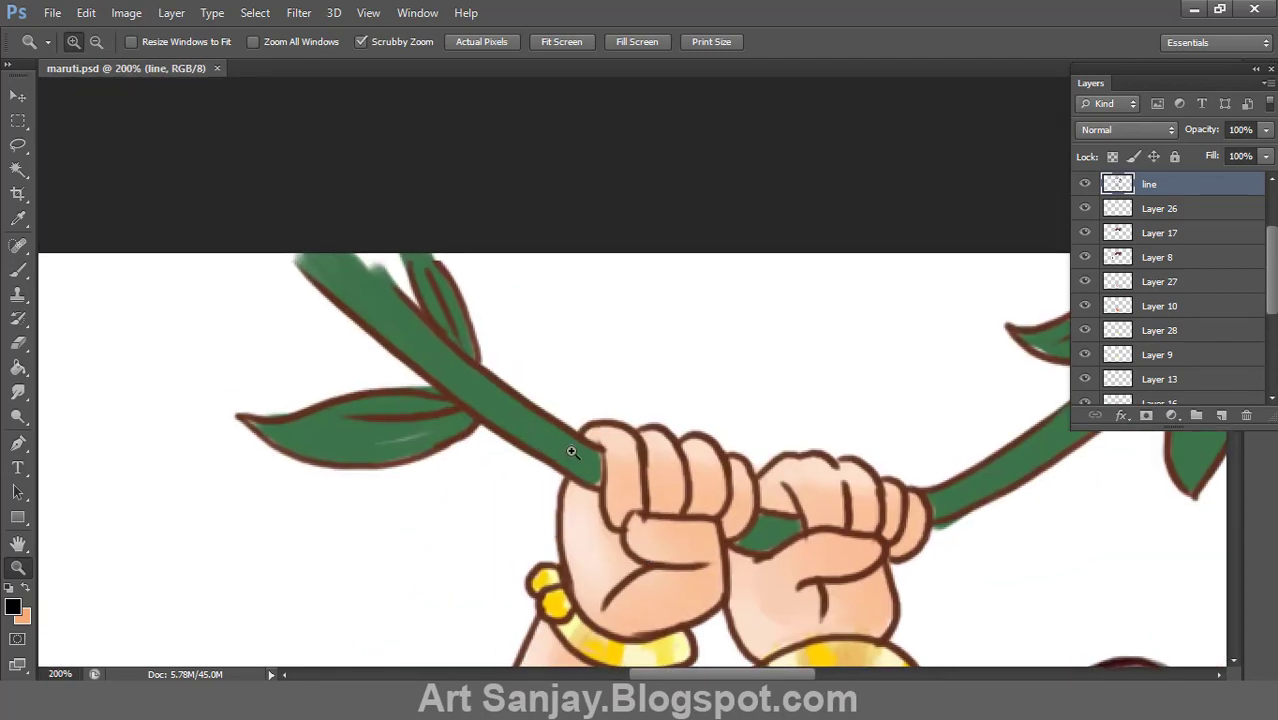
# Step: On a new layer, paint light green highlights along the left and right vine stems
pyautogui.click(1221, 418)
pyautogui.click(12, 606)
pyautogui.click(824, 234)
pyautogui.click(1138, 145)
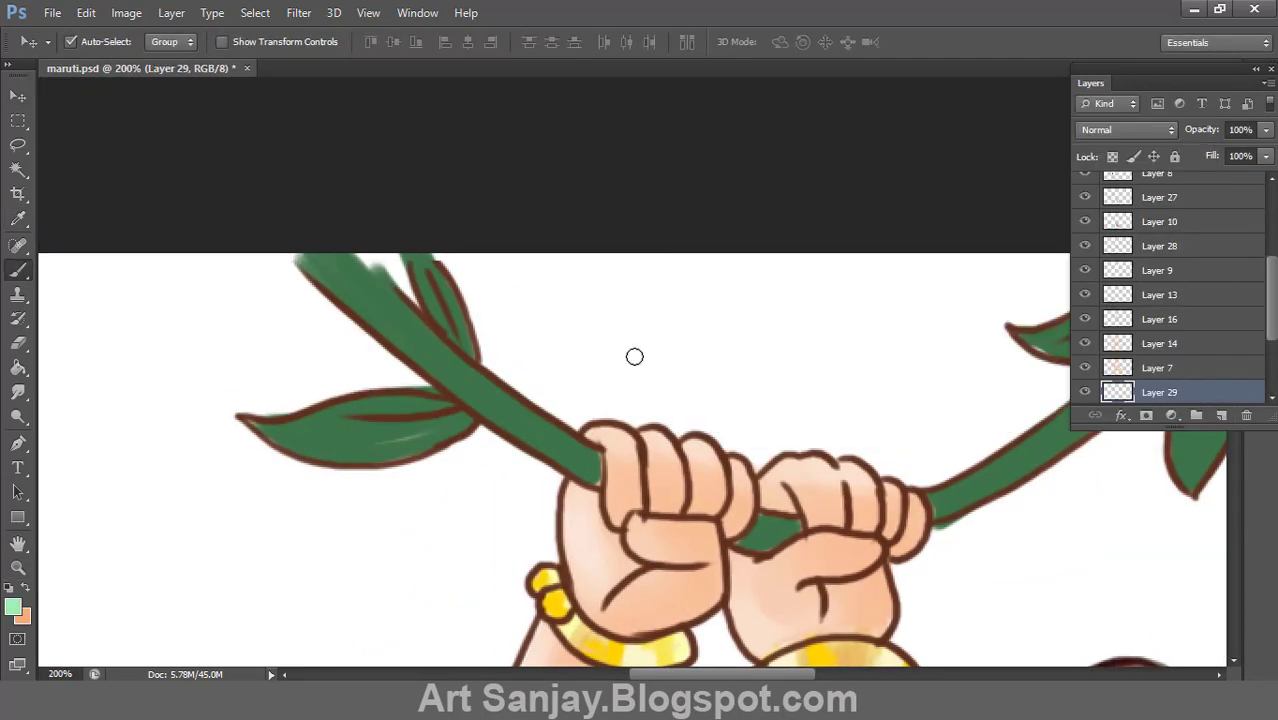
pyautogui.press('b')
pyautogui.moveTo(297, 258)
pyautogui.mouseDown()
pyautogui.moveTo(456, 370)
pyautogui.moveTo(720, 495)
pyautogui.mouseUp()
pyautogui.moveTo(930, 512)
pyautogui.mouseDown()
pyautogui.moveTo(560, 545)
pyautogui.moveTo(920, 290)
pyautogui.mouseUp()
# Step: Paint a darker green along the vine stem and over the left leaves
pyautogui.hscroll(-5, 568, 418)
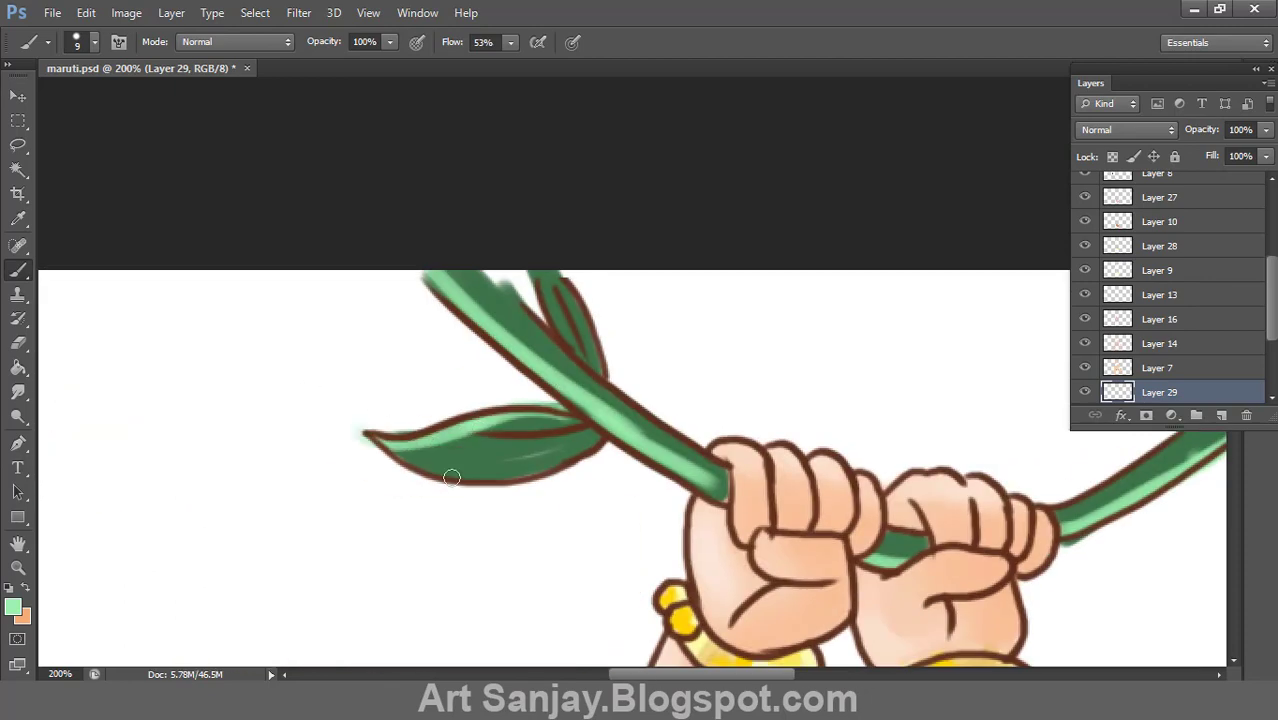
pyautogui.click(12, 606)
pyautogui.click(898, 305)
pyautogui.click(1138, 145)
pyautogui.scroll(-2, 778, 317)
pyautogui.hscroll(3, 778, 317)
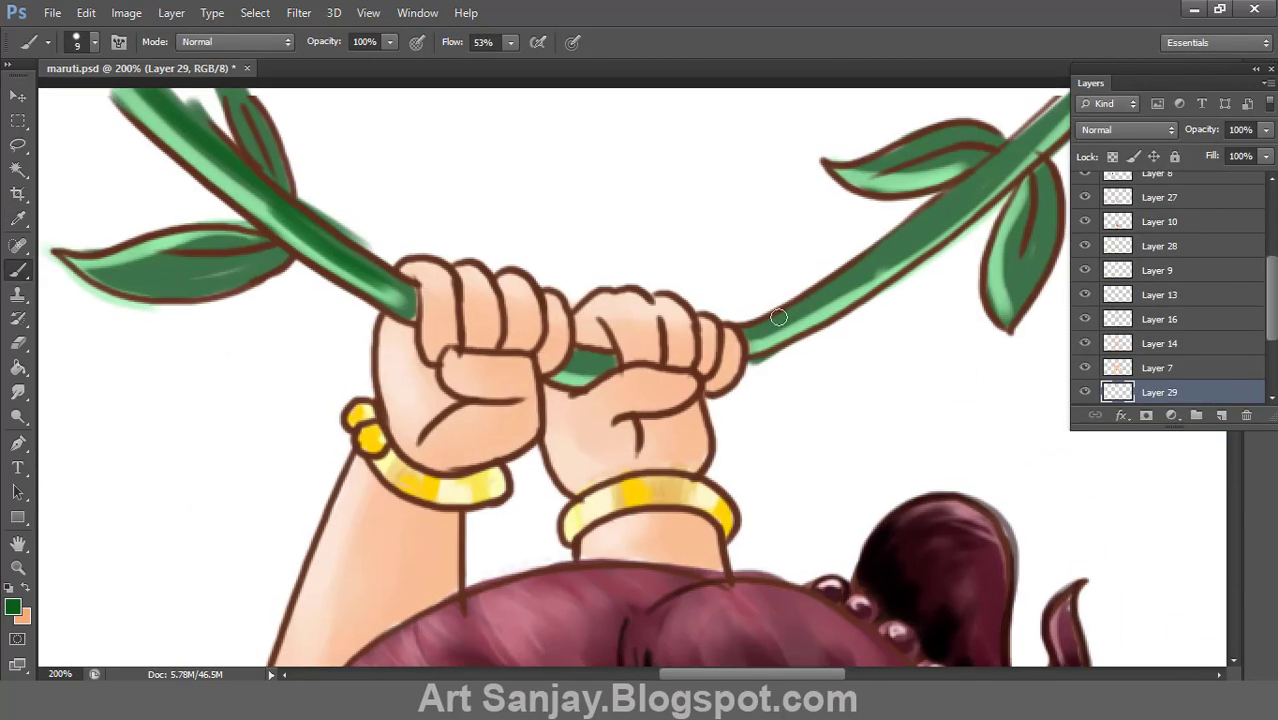
pyautogui.moveTo(778, 317); pyautogui.dragTo(1060, 100)
pyautogui.moveTo(214, 265); pyautogui.dragTo(140, 255)
# Step: Shade the right stem and right-hand leaves with the darker green
pyautogui.scroll(2, 500, 300)
pyautogui.hscroll(4, 500, 300)
pyautogui.moveTo(620, 345); pyautogui.dragTo(500, 362)
pyautogui.moveTo(655, 380); pyautogui.dragTo(698, 312)
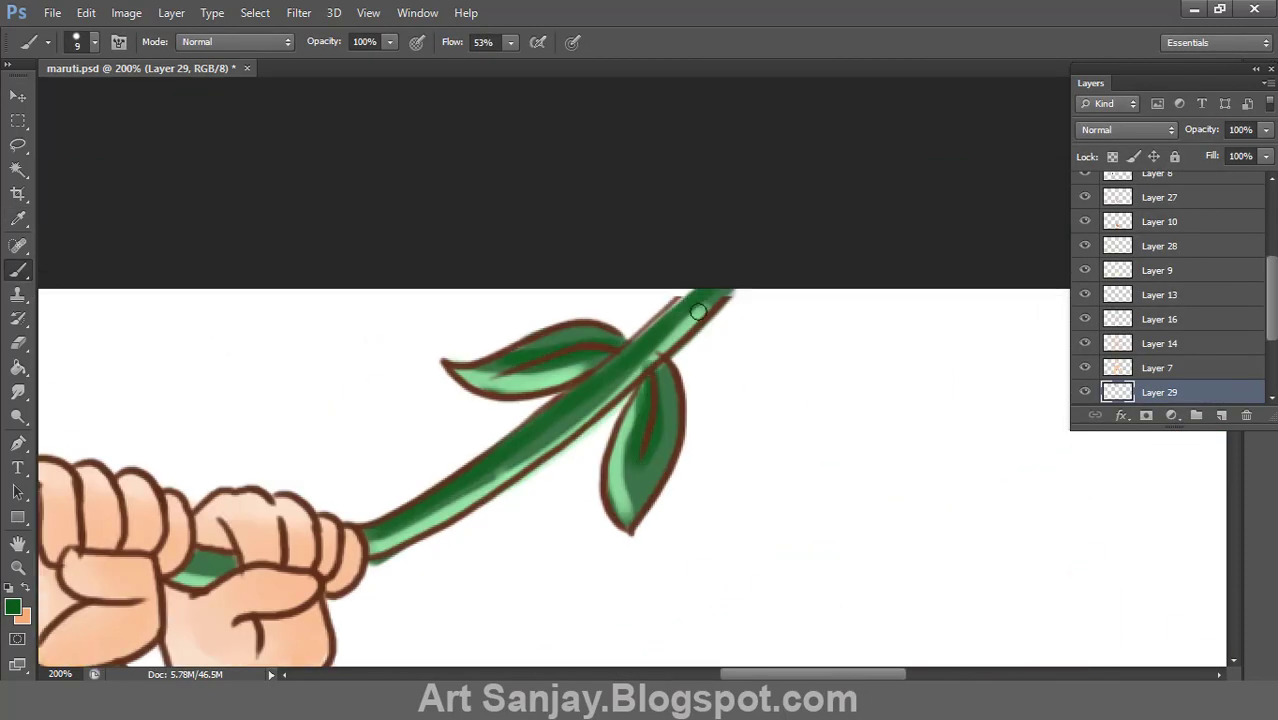
pyautogui.scroll(-3, 698, 312)
pyautogui.hscroll(-4, 790, 212)
# Step: Pick an even darker green, then a near-black, and paint dark veins on the leaf
pyautogui.click(12, 606)
pyautogui.click(928, 323)
pyautogui.click(1136, 143)
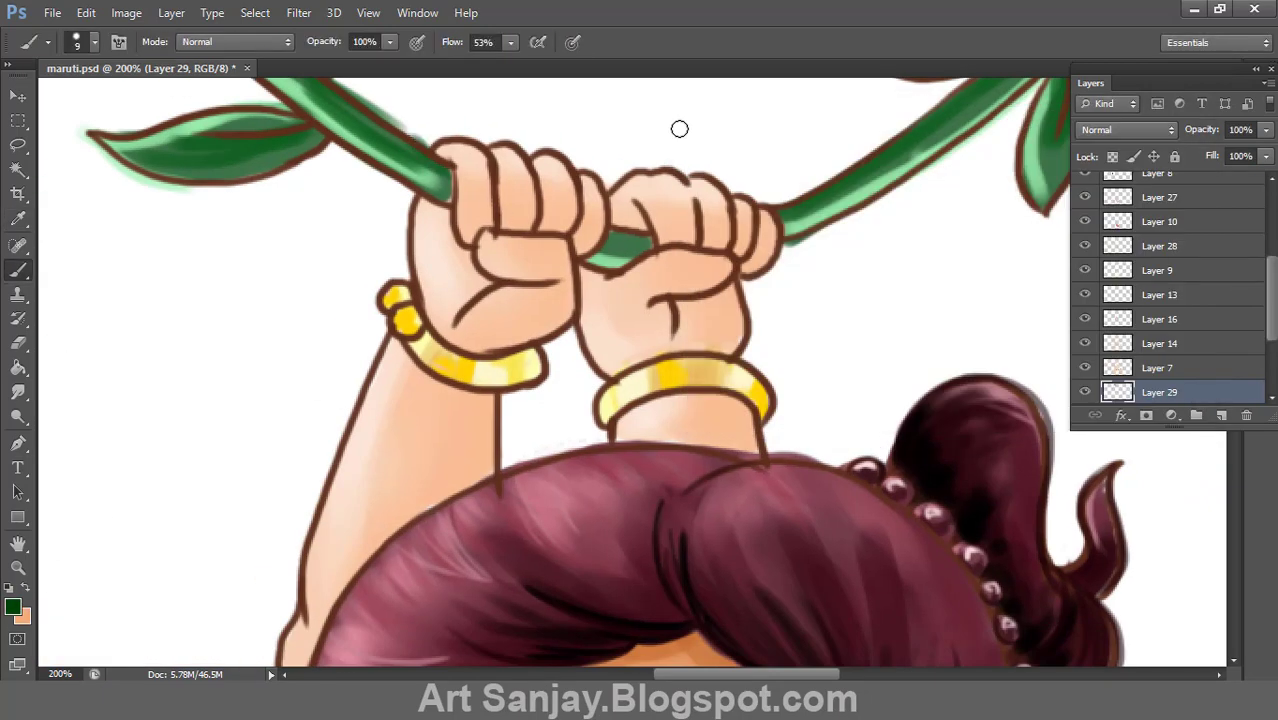
pyautogui.scroll(2, 192, 140)
pyautogui.hscroll(4, 678, 287)
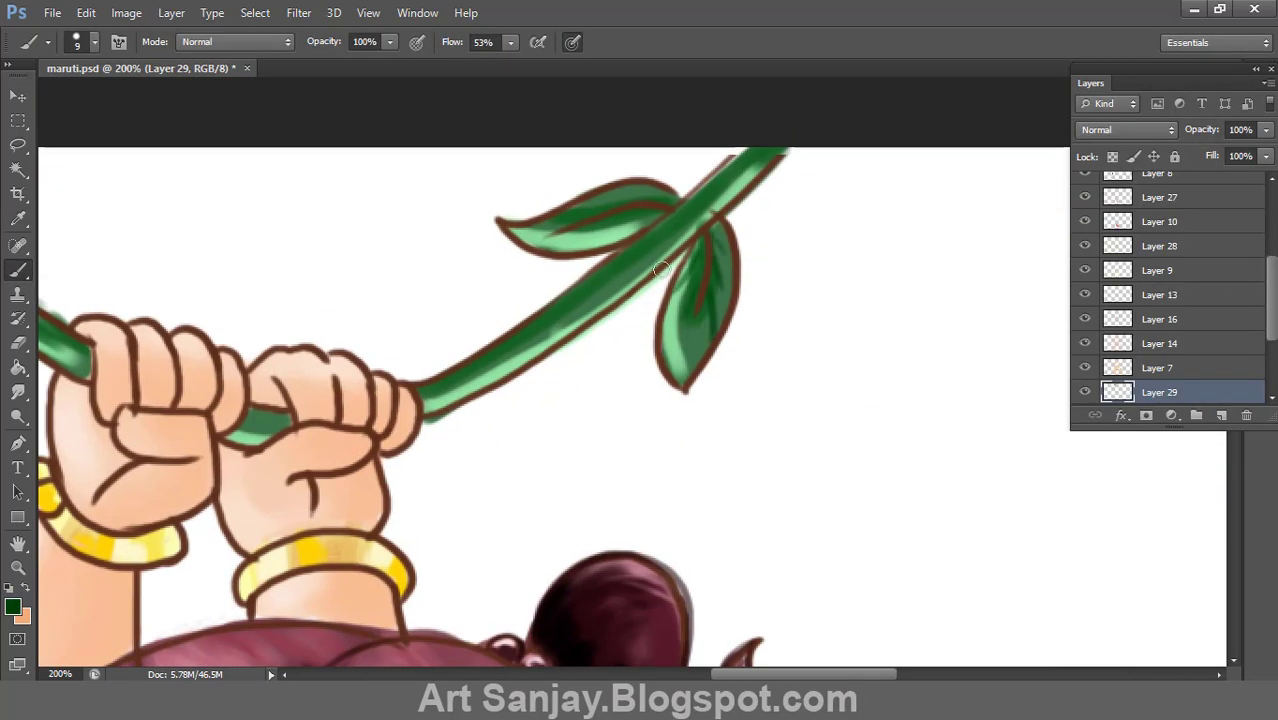
pyautogui.click(14, 608)
pyautogui.click(776, 277)
pyautogui.click(1136, 143)
pyautogui.moveTo(716, 240); pyautogui.dragTo(710, 281)
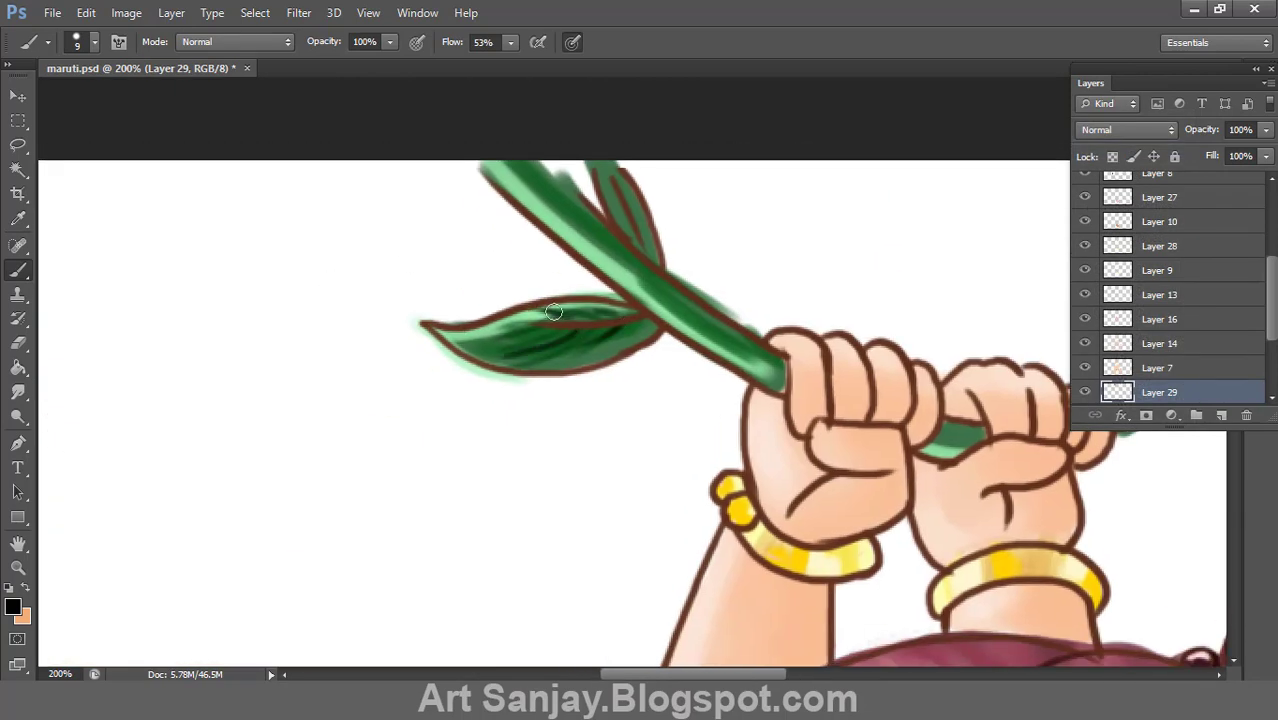
# Step: Flip the view back to normal orientation and fit the whole artwork on screen
pyautogui.hotkey('ctrl', 'shift', 'h')
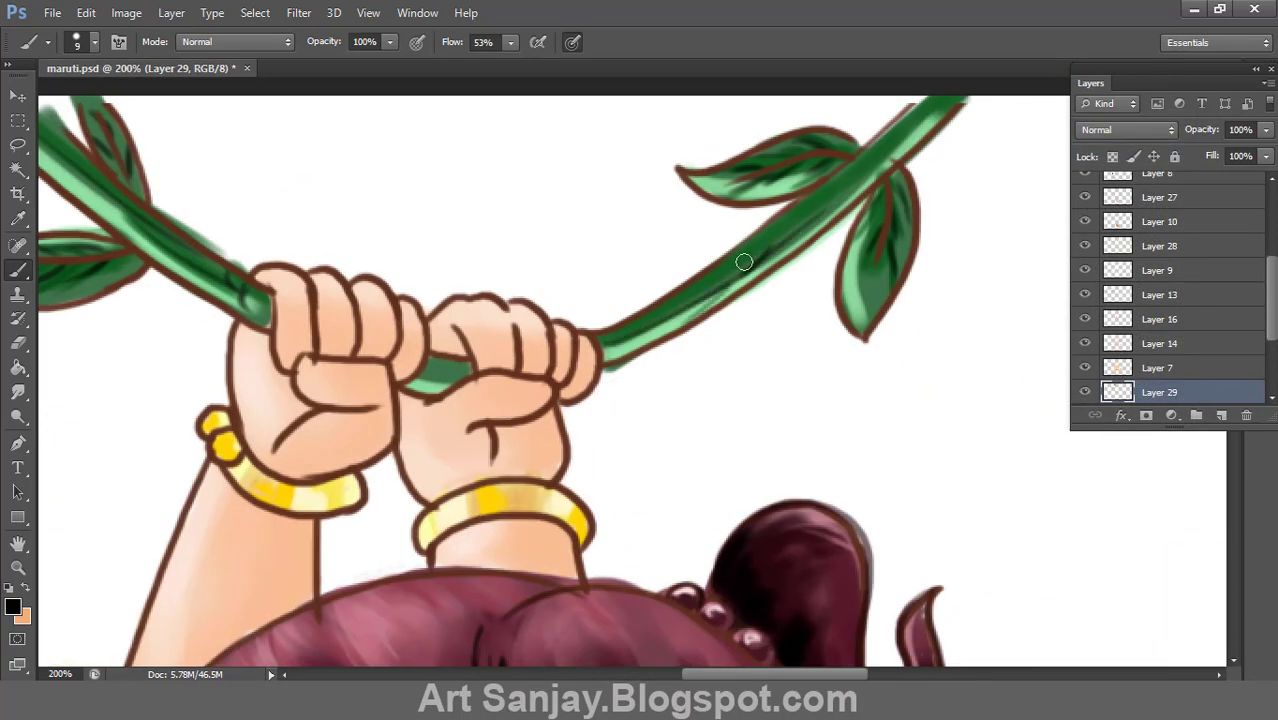
pyautogui.moveTo(360, 347); pyautogui.dragTo(840, 447)
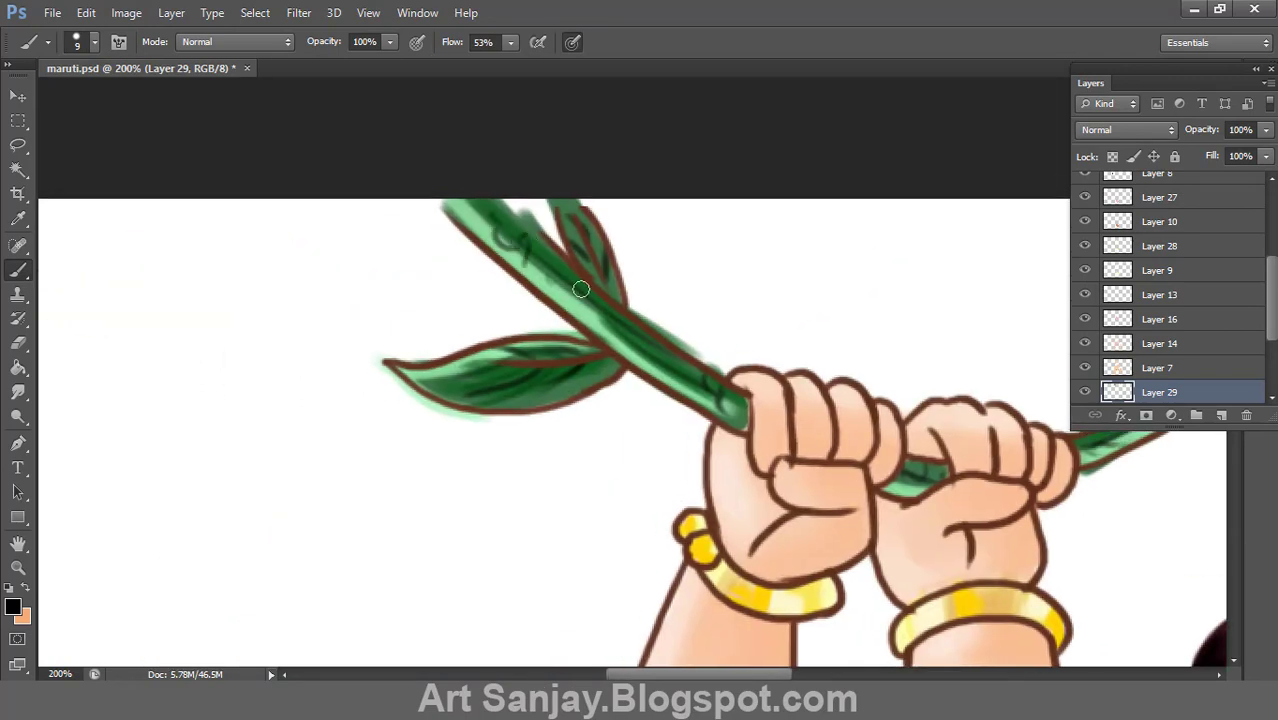
pyautogui.doubleClick(18, 545)
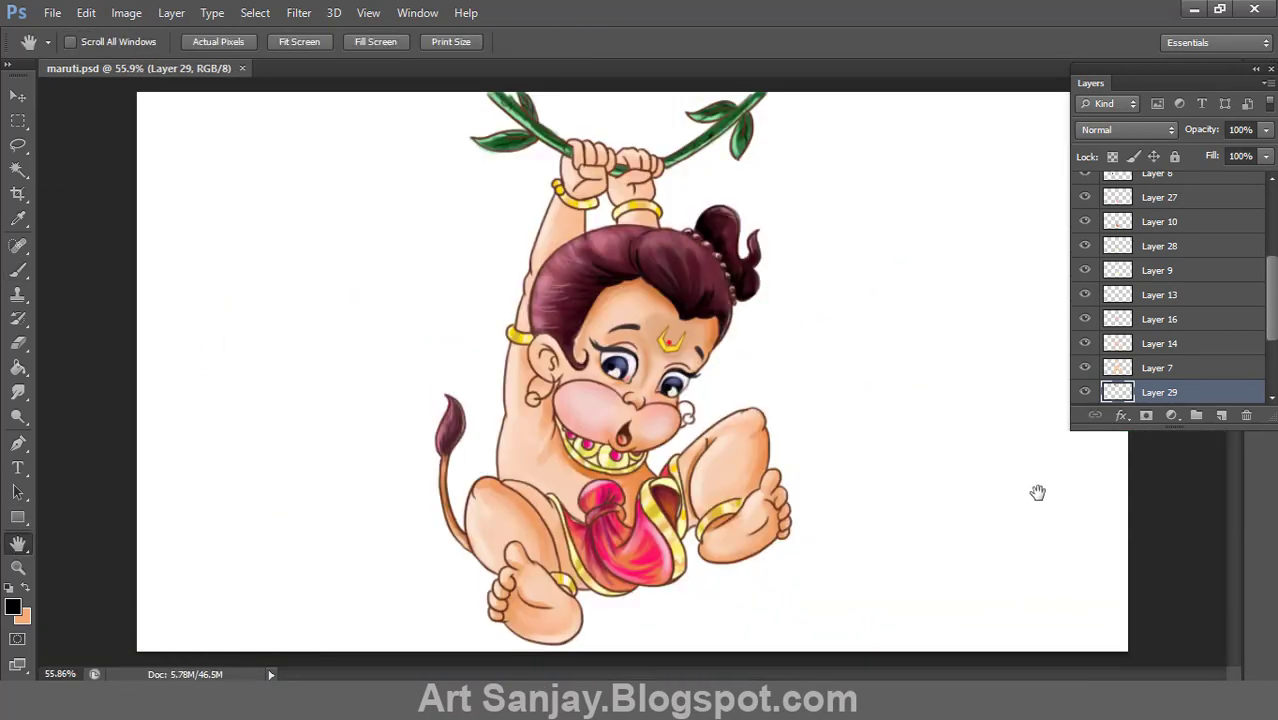
pyautogui.press('z')
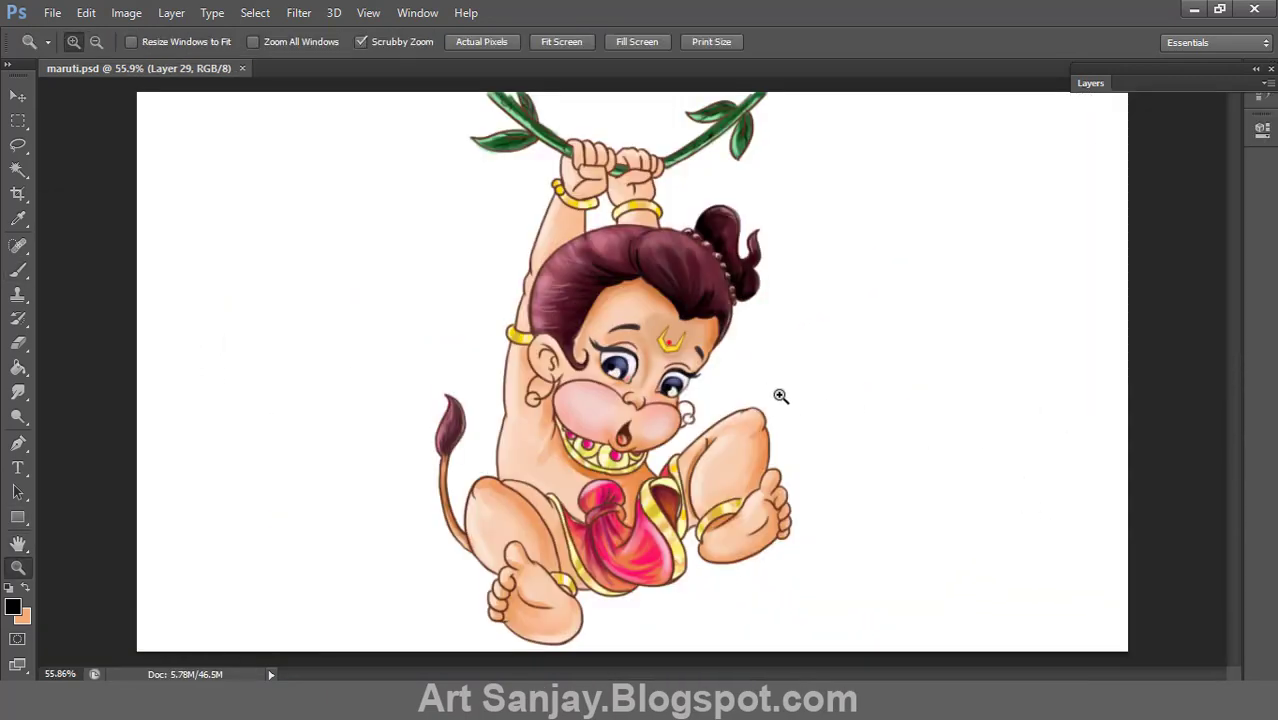
pyautogui.rightClick(998, 373)
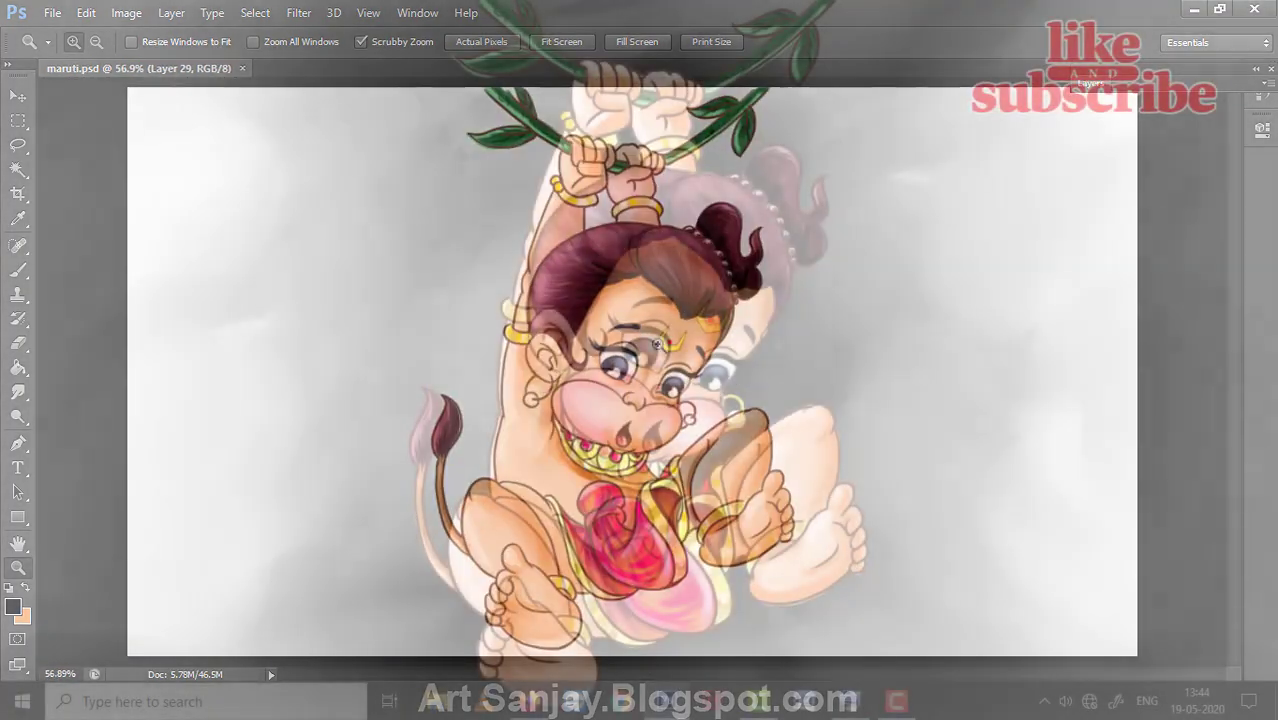